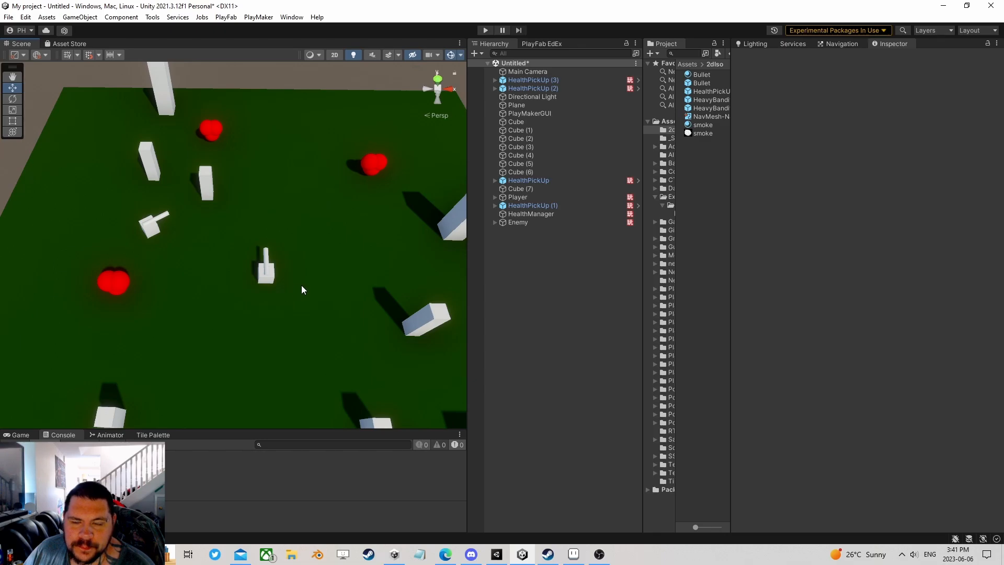
Switch to Aseprite and add four progressively lighter greys to the sprite's palette, including #a5a5a5, #bcbcbc and #dbdbdb.
mouse_move(275, 304)
right_down()
mouse_move(282, 306)
mouse_move(254, 265)
mouse_move(274, 291)
right_up()
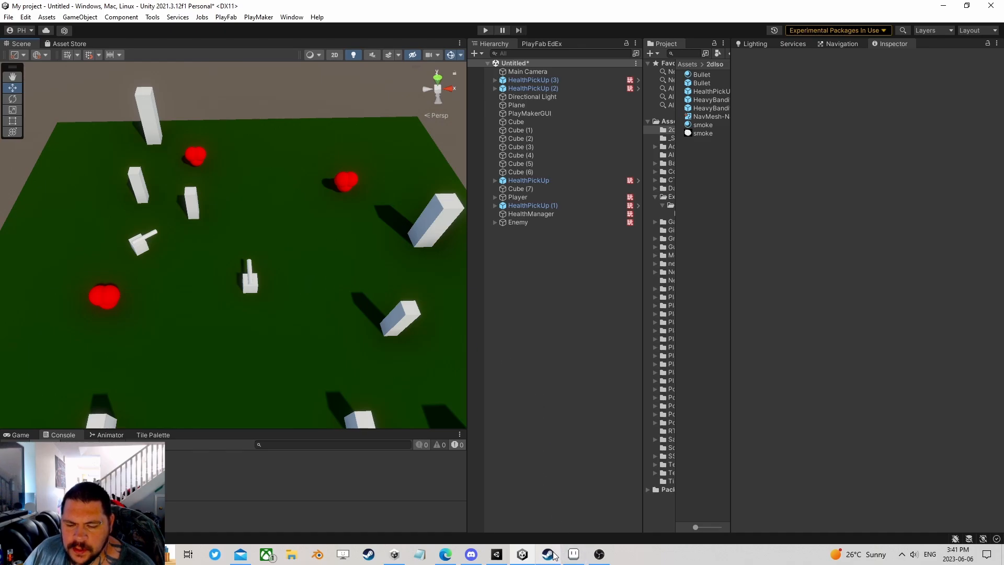
click(573, 554)
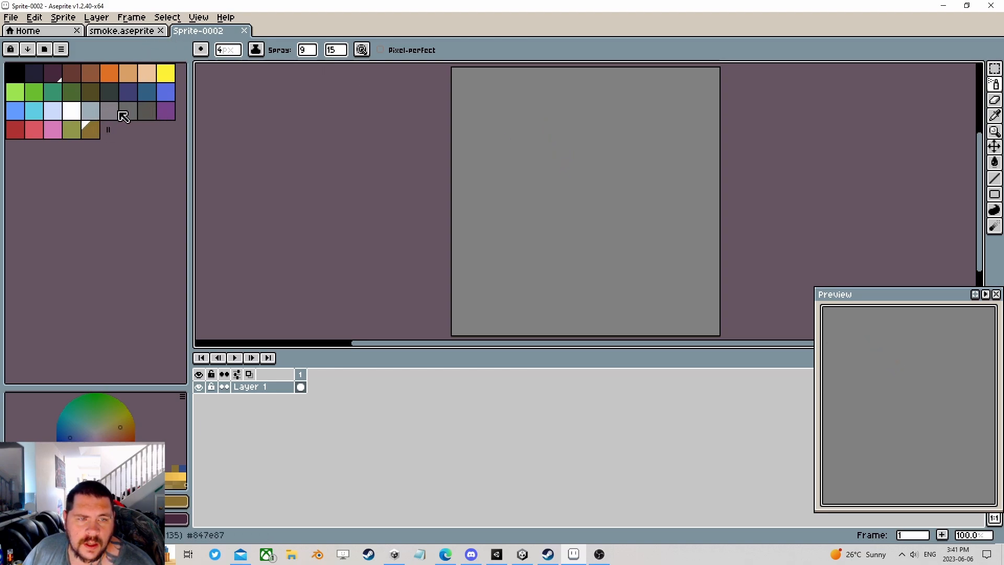
click(71, 112)
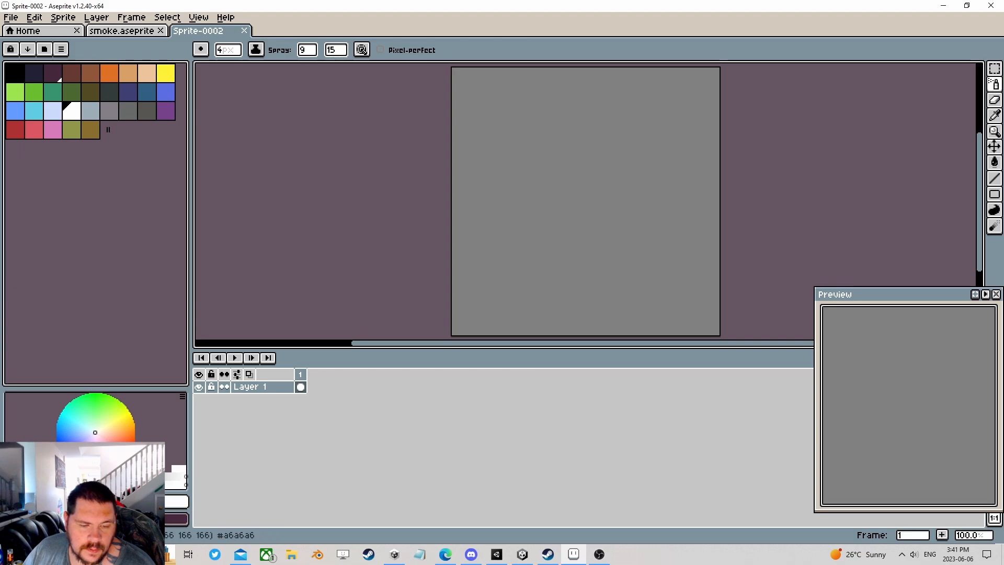
click(112, 448)
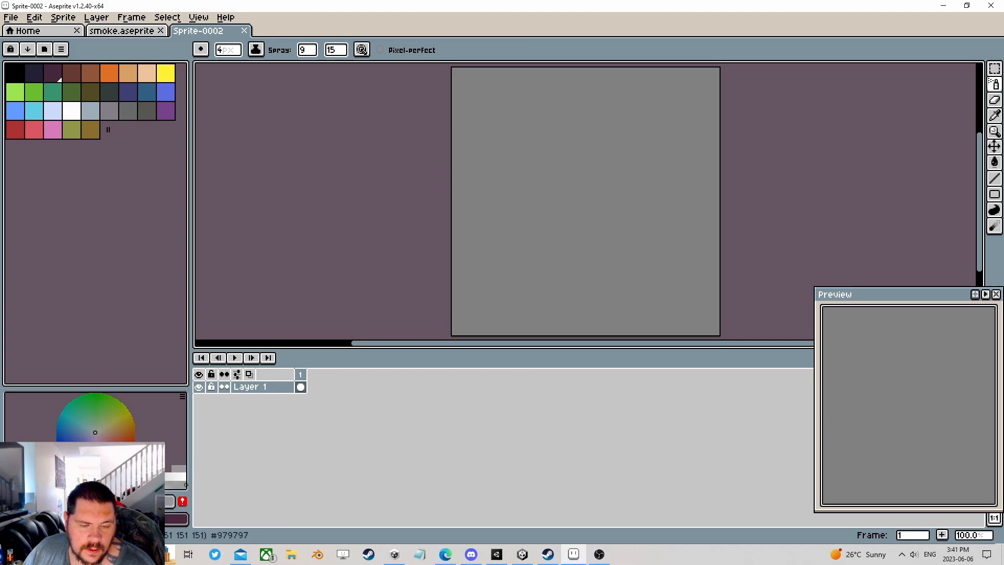
click(182, 501)
click(115, 448)
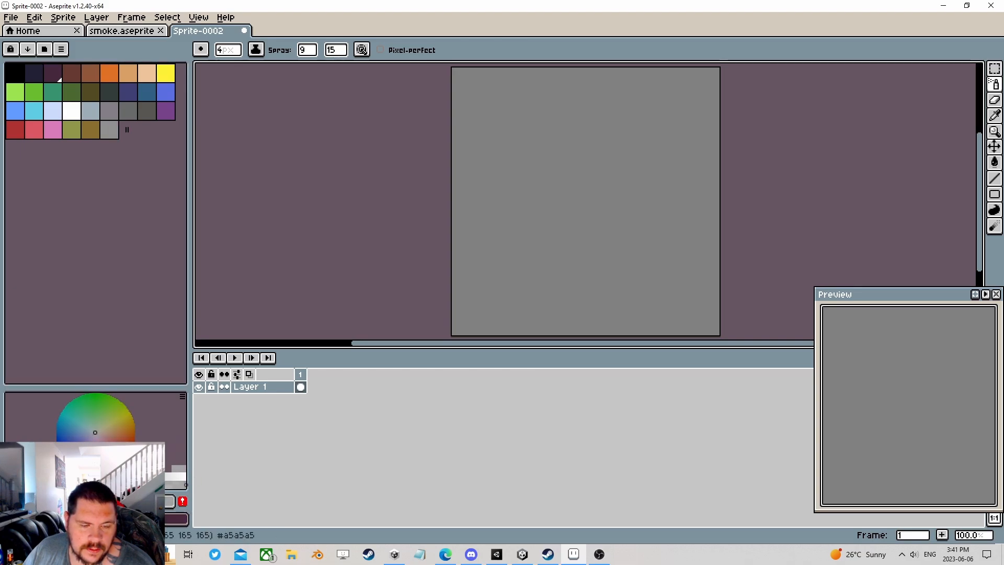
click(183, 501)
click(119, 448)
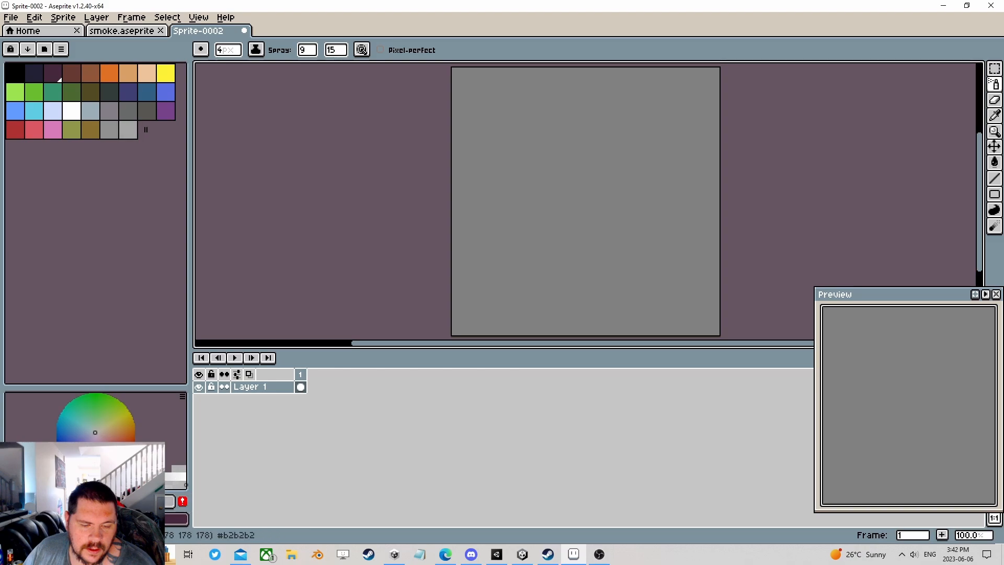
click(183, 501)
click(182, 501)
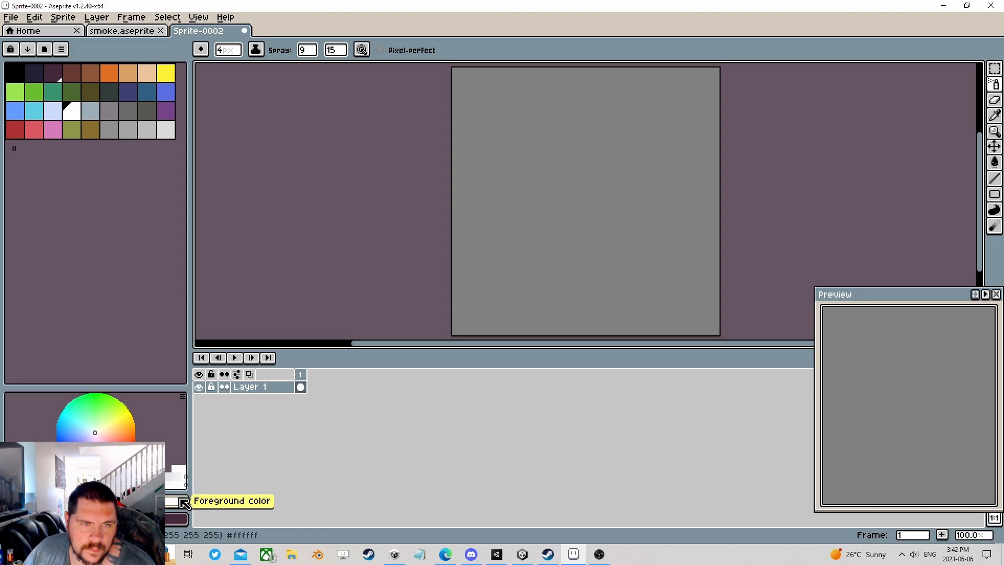
Spray a curved stroke in the upper part of the canvas with the darkest new grey and a 15 px brush.
click(109, 131)
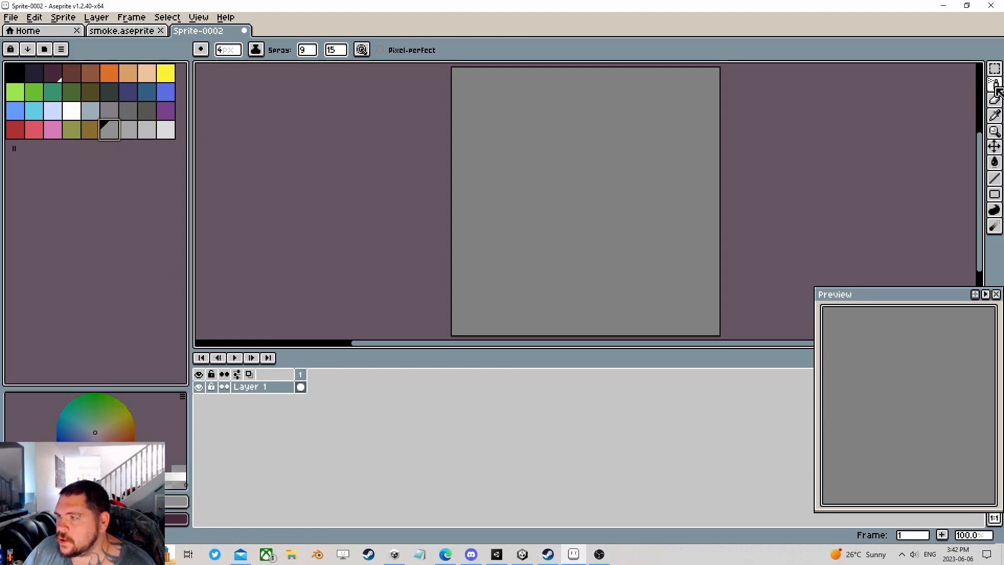
click(229, 50)
drag(230, 61, 251, 76)
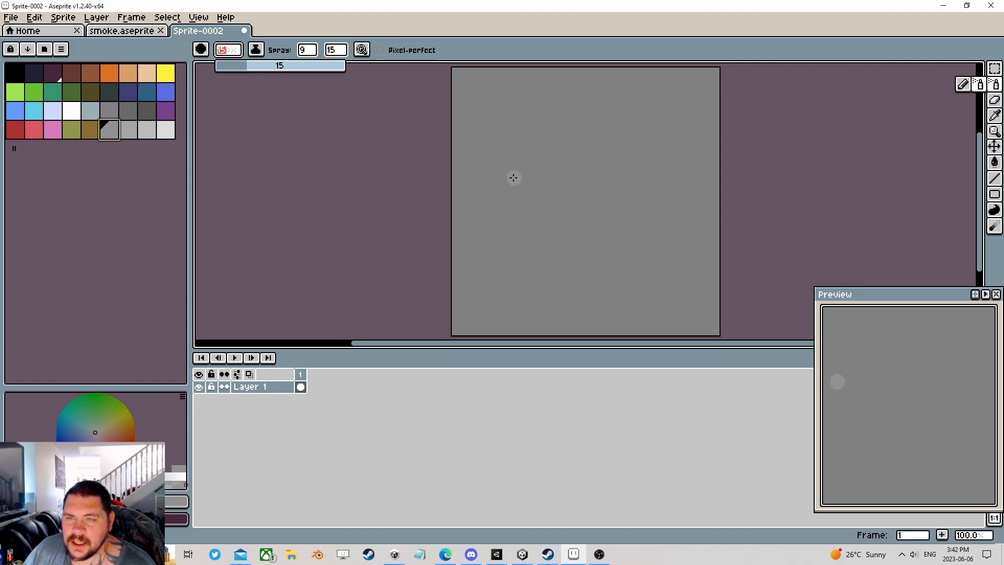
drag(555, 140, 537, 193)
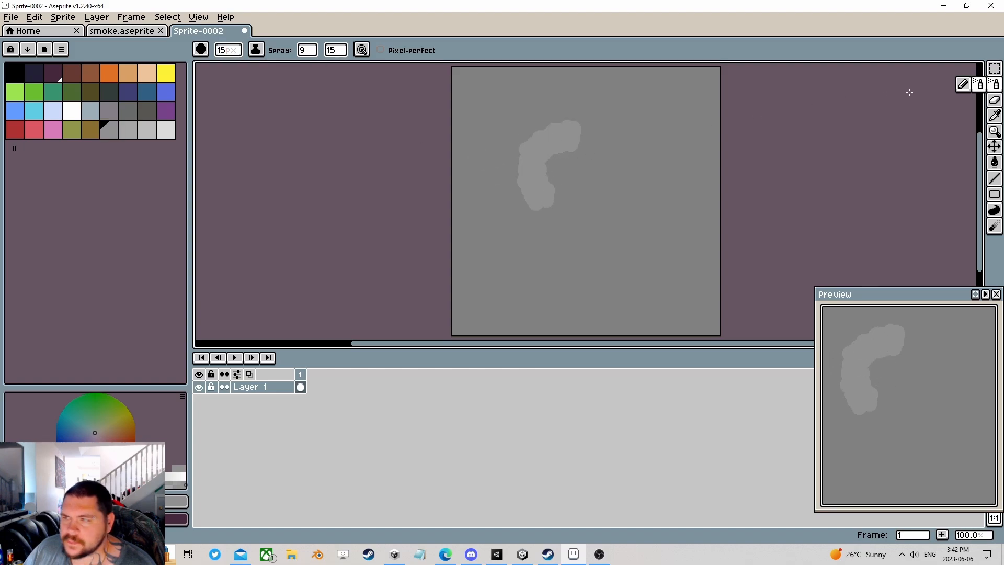
Set the spray width to 13 and speed to 45, extending the grey smoke shape across its upper edge.
click(308, 51)
drag(310, 54, 390, 65)
click(546, 130)
click(334, 50)
click(580, 138)
drag(580, 138, 580, 157)
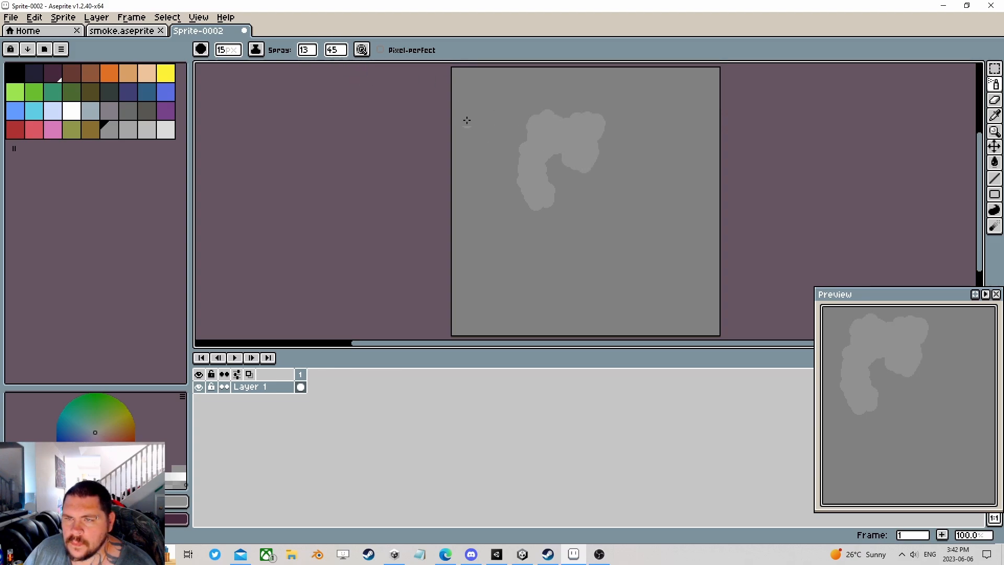
Widen the spray to 22 and reduce its speed to 11 while filling out the middle and lower smoke shape.
click(306, 50)
drag(341, 69, 390, 67)
drag(602, 139, 596, 227)
click(334, 50)
drag(340, 70, 343, 73)
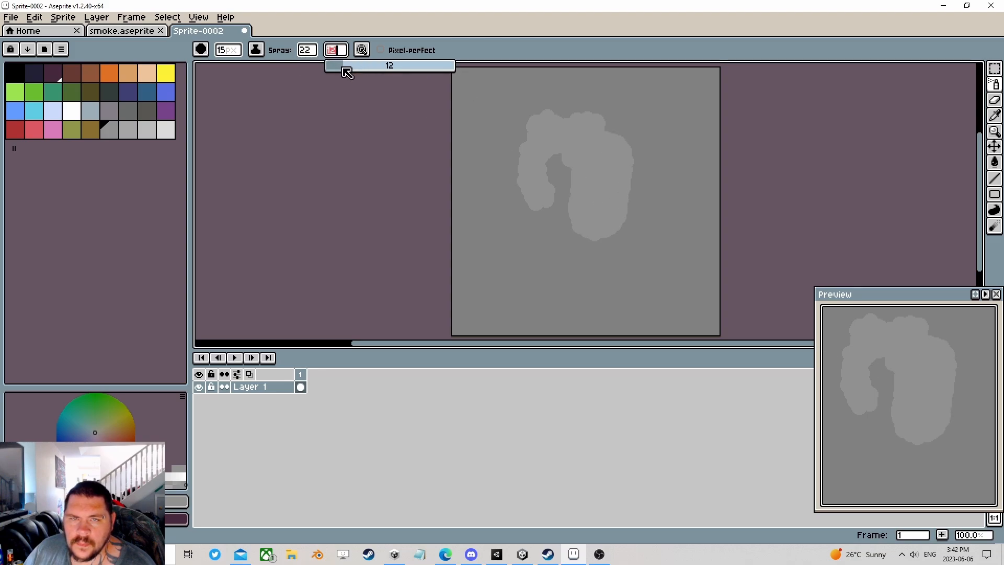
mouse_move(555, 157)
mouse_down()
mouse_move(544, 186)
mouse_move(609, 225)
mouse_up()
Dab spots beside the smoke shape at spray width 1, and join them to it with a stroke at width 8.
click(307, 50)
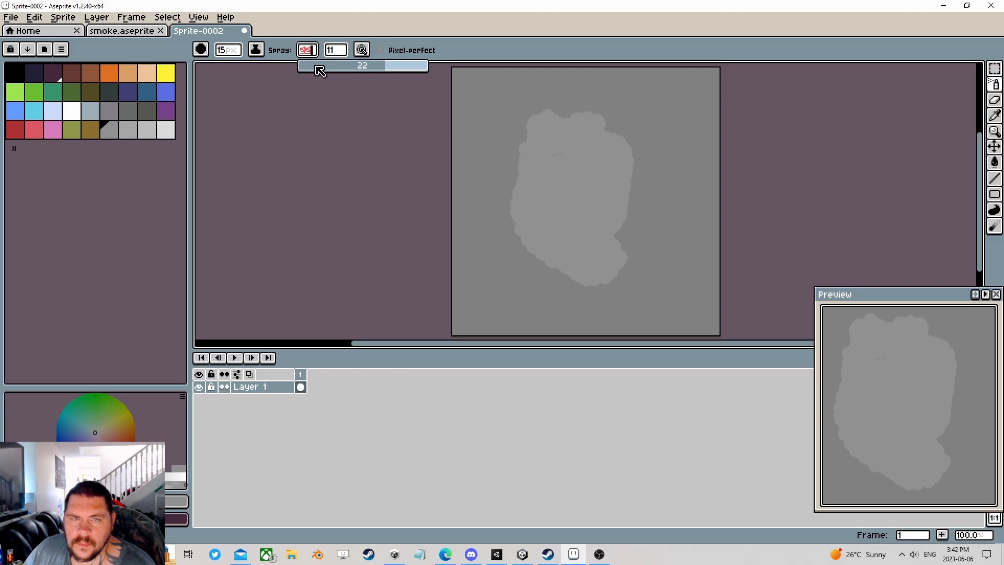
drag(318, 67, 301, 69)
click(617, 113)
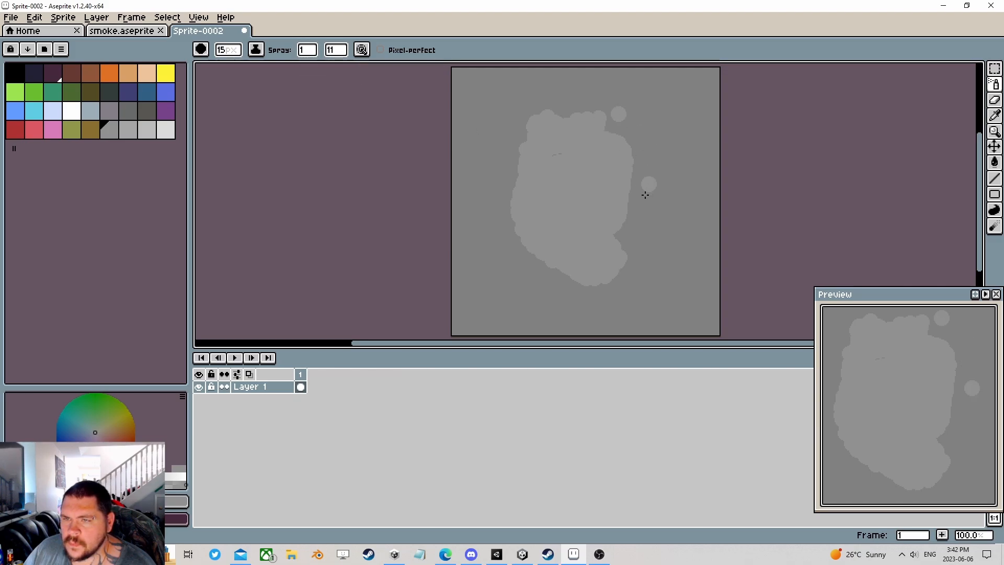
click(636, 215)
click(307, 49)
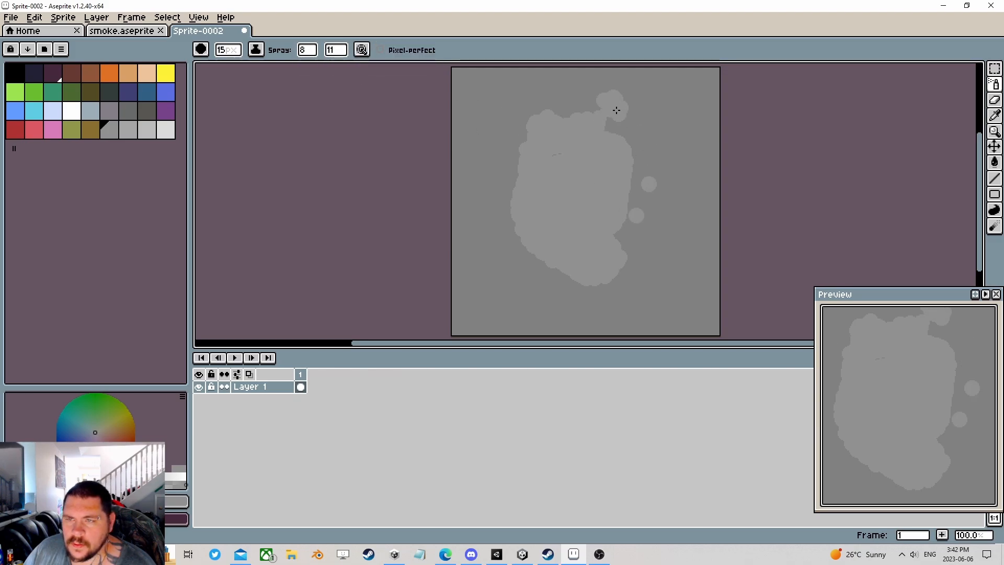
mouse_move(614, 102)
mouse_down()
mouse_move(643, 157)
mouse_move(640, 196)
mouse_up()
Puff out the smoke's right side at spray speed 100 and its upper edge at speed 9.
click(335, 50)
drag(339, 54, 453, 66)
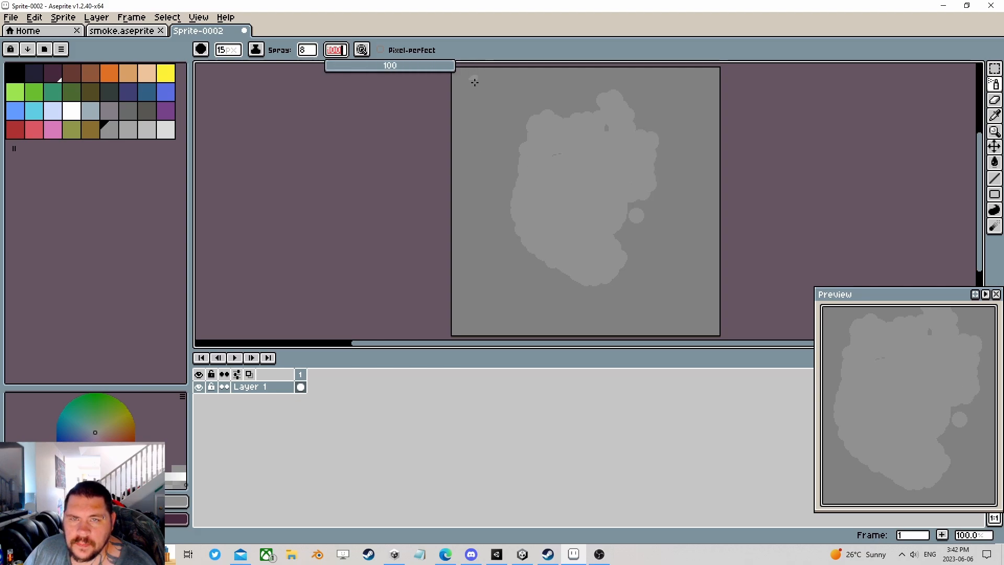
mouse_move(601, 195)
mouse_down()
mouse_move(600, 219)
mouse_move(634, 218)
mouse_move(652, 189)
mouse_up()
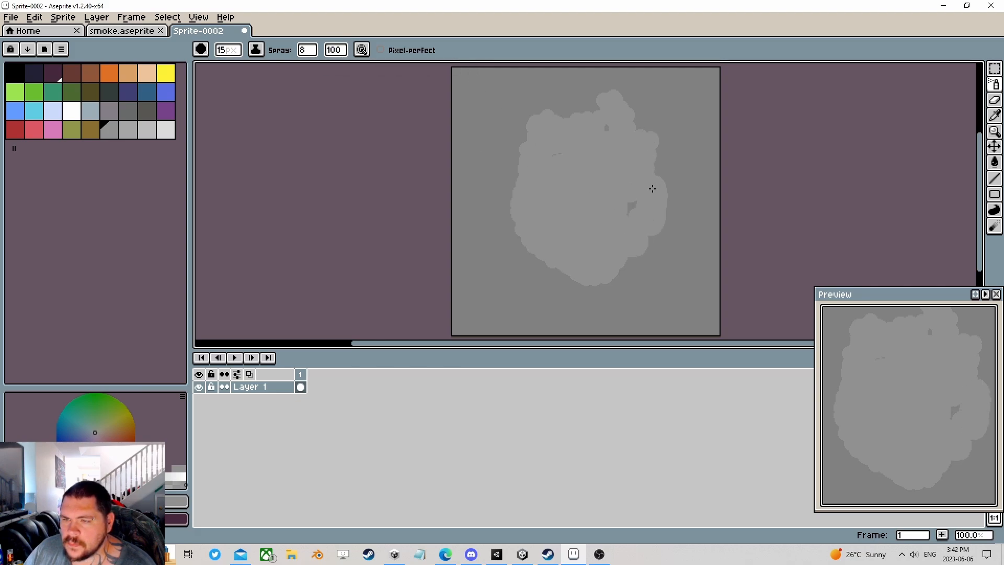
click(335, 49)
click(341, 65)
click(571, 111)
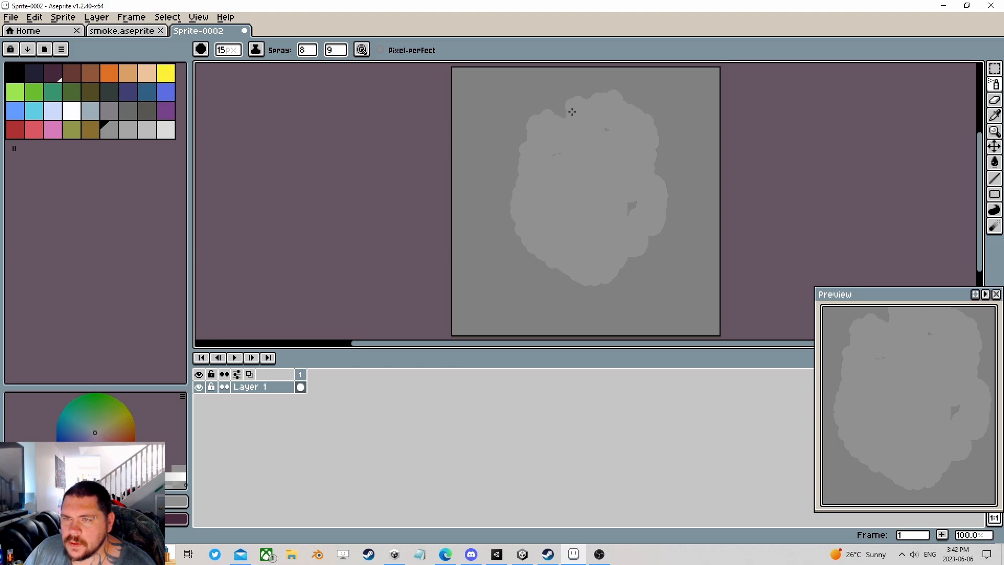
Round out the smoke's outline and fill its larger gaps with a 10 px brush and spray width 7.
click(229, 50)
click(242, 66)
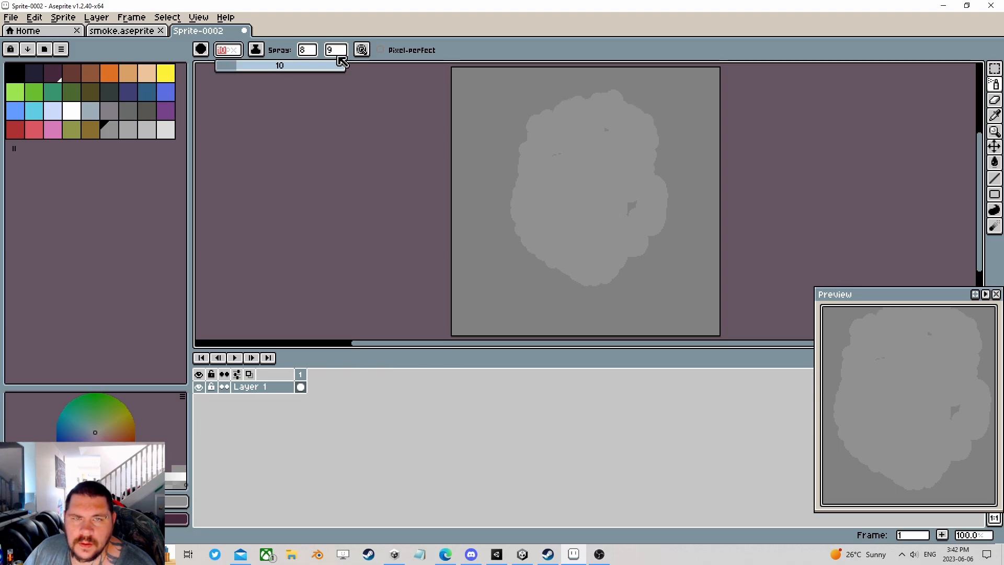
click(307, 50)
click(514, 119)
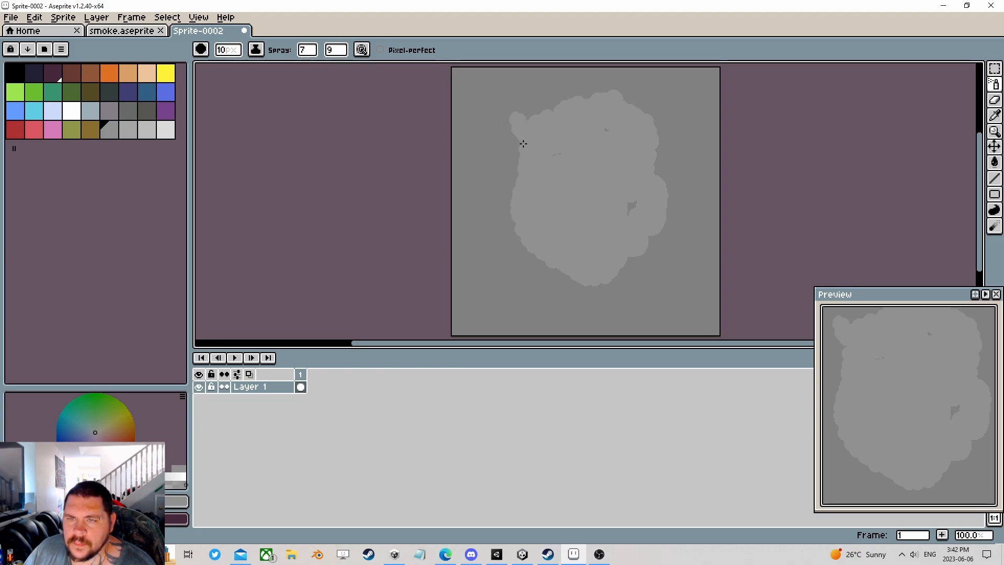
mouse_move(525, 207)
mouse_down()
mouse_move(510, 201)
mouse_move(583, 284)
mouse_move(523, 277)
mouse_move(534, 274)
mouse_up()
mouse_move(617, 239)
mouse_down()
mouse_move(588, 296)
mouse_move(619, 270)
mouse_move(650, 264)
mouse_move(668, 224)
mouse_move(658, 152)
mouse_up()
mouse_move(665, 199)
mouse_down()
mouse_move(656, 121)
mouse_move(542, 99)
mouse_move(520, 128)
mouse_move(494, 225)
mouse_move(515, 268)
mouse_up()
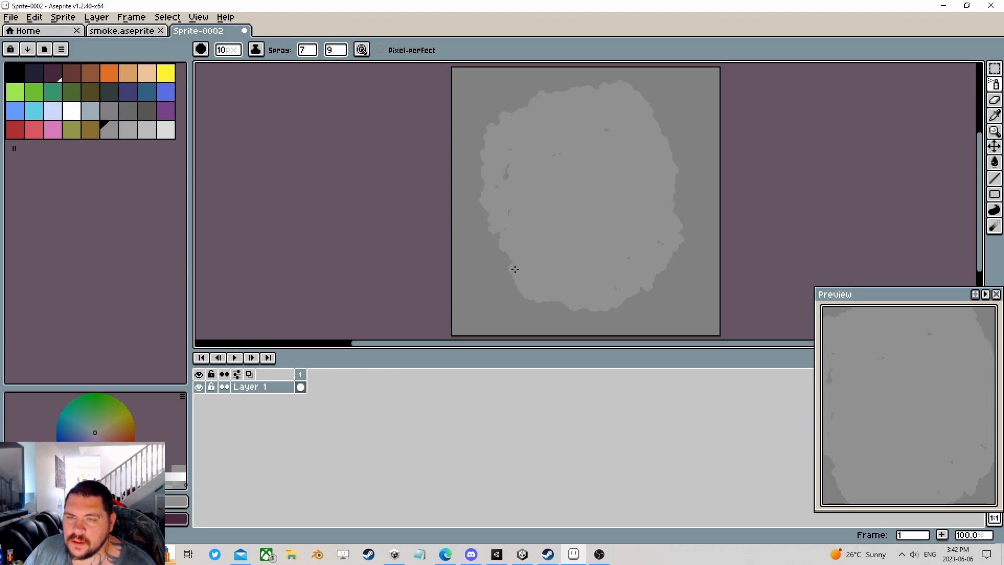
mouse_move(502, 173)
mouse_down()
mouse_move(505, 270)
mouse_move(643, 261)
mouse_move(668, 157)
mouse_move(661, 123)
mouse_move(606, 130)
mouse_up()
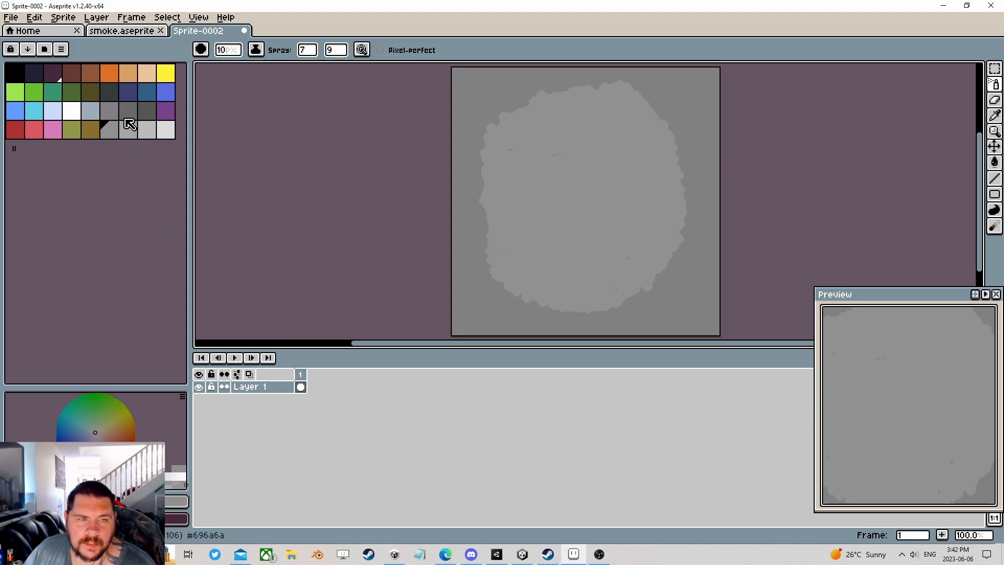
Spray a lighter #a5a5a5 layer over the smoke base, leaving irregular darker gaps and a dark rim.
drag(125, 119, 127, 124)
click(132, 135)
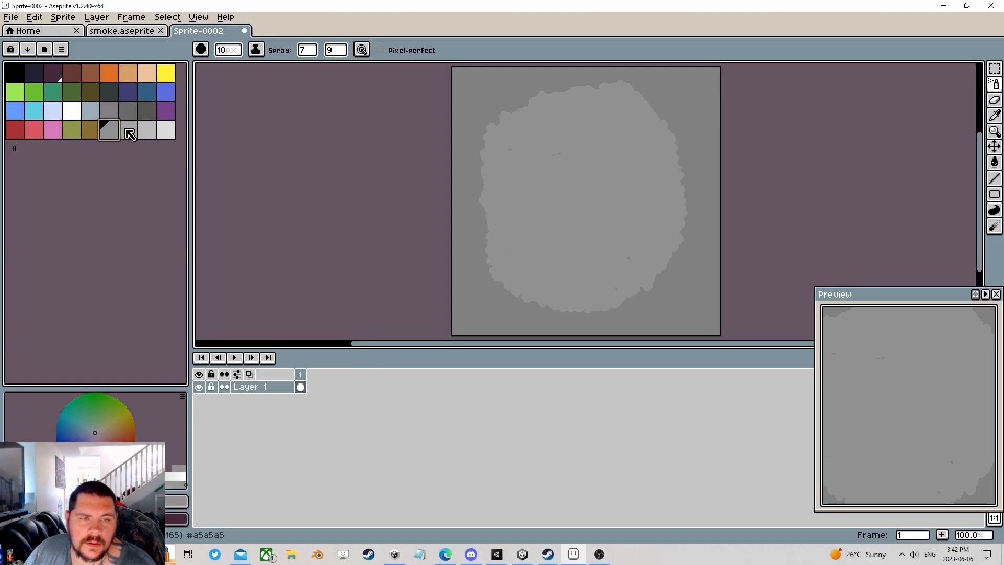
mouse_move(555, 127)
mouse_down()
mouse_move(510, 155)
mouse_move(524, 148)
mouse_move(536, 217)
mouse_move(622, 230)
mouse_move(643, 180)
mouse_move(618, 133)
mouse_move(551, 162)
mouse_move(596, 212)
mouse_move(575, 111)
mouse_move(488, 201)
mouse_move(573, 277)
mouse_move(642, 240)
mouse_move(580, 289)
mouse_move(488, 240)
mouse_move(541, 150)
mouse_move(654, 128)
mouse_up()
drag(525, 139, 514, 174)
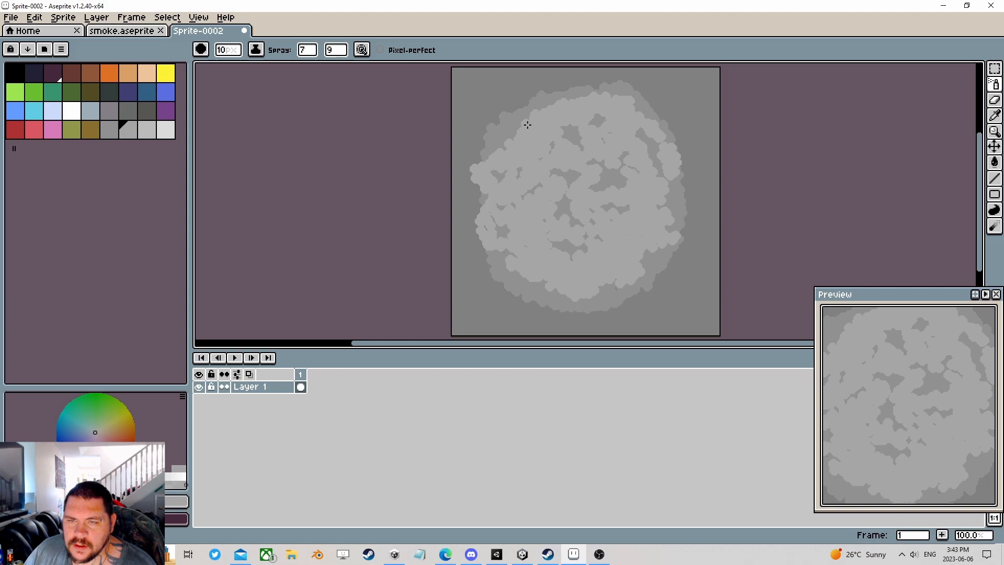
Build up the smoke's highlights by spraying #bcbcbc over the cloud, followed by #dbdbdb patches.
click(151, 130)
mouse_move(549, 134)
mouse_down()
mouse_move(512, 167)
mouse_move(531, 183)
mouse_move(561, 113)
mouse_move(508, 206)
mouse_move(562, 264)
mouse_move(637, 233)
mouse_move(627, 169)
mouse_move(607, 131)
mouse_move(552, 159)
mouse_move(590, 213)
mouse_move(638, 238)
mouse_move(587, 164)
mouse_move(631, 132)
mouse_move(606, 110)
mouse_move(634, 123)
mouse_move(635, 166)
mouse_move(668, 214)
mouse_move(663, 230)
mouse_move(596, 267)
mouse_move(515, 250)
mouse_move(533, 246)
mouse_move(498, 183)
mouse_move(500, 157)
mouse_move(524, 220)
mouse_up()
click(165, 129)
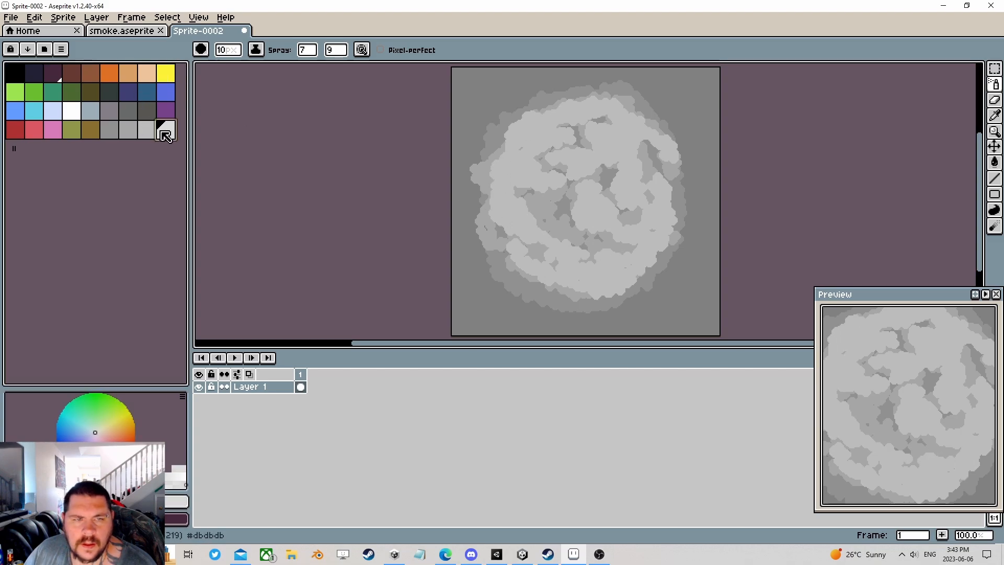
click(550, 131)
mouse_move(550, 131)
mouse_down()
mouse_move(524, 139)
mouse_move(500, 183)
mouse_move(575, 259)
mouse_move(605, 262)
mouse_move(554, 273)
mouse_move(622, 244)
mouse_move(657, 209)
mouse_move(641, 231)
mouse_move(596, 220)
mouse_move(637, 201)
mouse_move(620, 144)
mouse_move(569, 183)
mouse_move(515, 186)
mouse_move(528, 206)
mouse_move(571, 243)
mouse_move(560, 114)
mouse_move(616, 112)
mouse_move(557, 110)
mouse_move(652, 188)
mouse_move(644, 137)
mouse_move(648, 258)
mouse_move(562, 226)
mouse_move(538, 205)
mouse_move(504, 199)
mouse_move(552, 267)
mouse_move(523, 278)
mouse_move(539, 300)
mouse_move(492, 225)
mouse_up()
Break up the lightest areas of the smoke with shading patches of #bcbcbc and #a5a5a5.
click(147, 129)
mouse_move(510, 175)
mouse_down()
mouse_move(526, 169)
mouse_move(566, 199)
mouse_move(563, 135)
mouse_move(591, 128)
mouse_move(651, 150)
mouse_move(657, 215)
mouse_move(596, 261)
mouse_move(616, 248)
mouse_move(569, 230)
mouse_move(530, 241)
mouse_move(562, 291)
mouse_move(617, 301)
mouse_up()
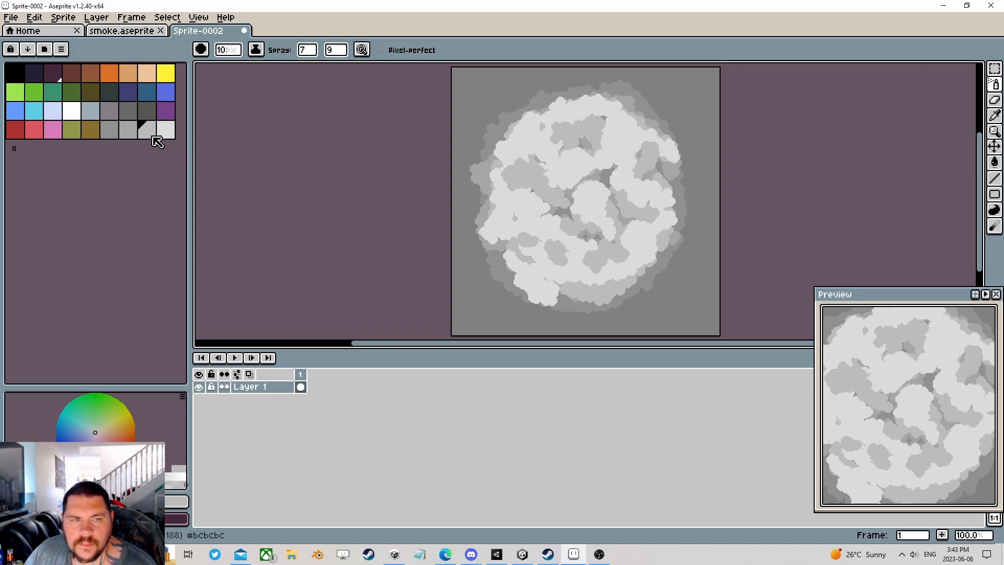
key(bracketleft)
mouse_move(510, 250)
mouse_down()
mouse_move(546, 228)
mouse_move(535, 192)
mouse_move(563, 137)
mouse_move(588, 150)
mouse_move(641, 152)
mouse_up()
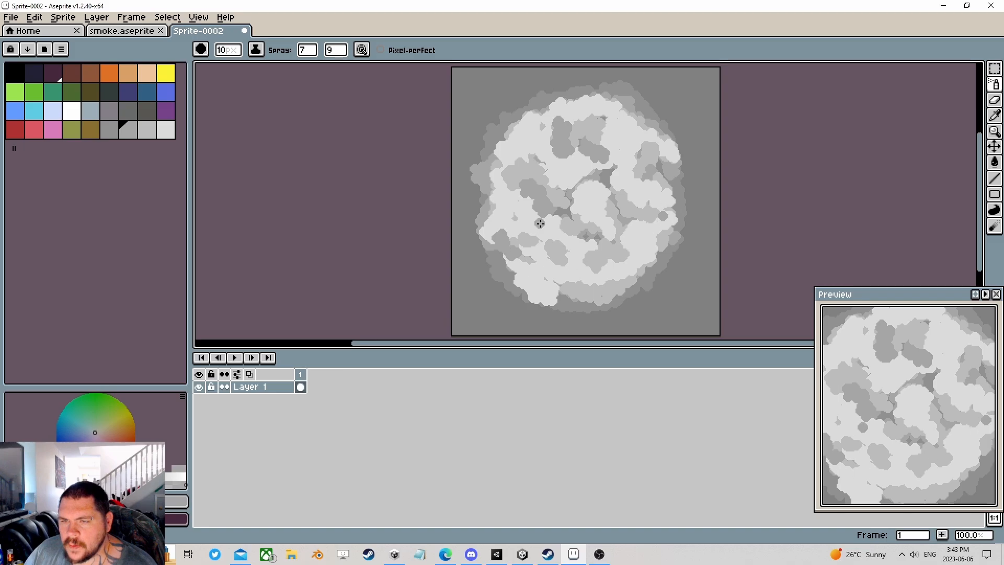
scroll(540, 223, down, 1)
scroll(534, 215, up, 1)
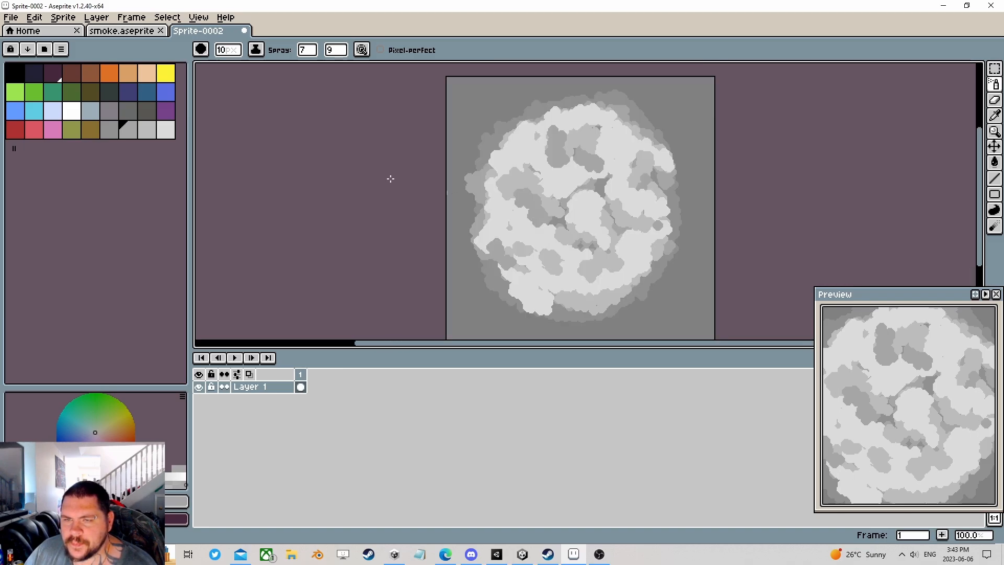
click(107, 131)
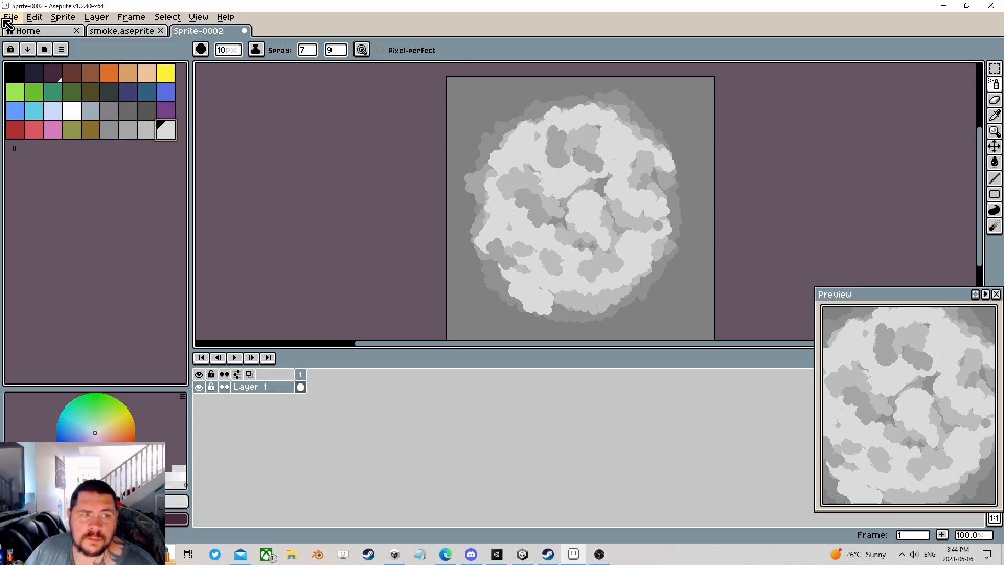
Save the sprite to the Desktop as smokecloud.aseprite.
click(11, 18)
click(44, 87)
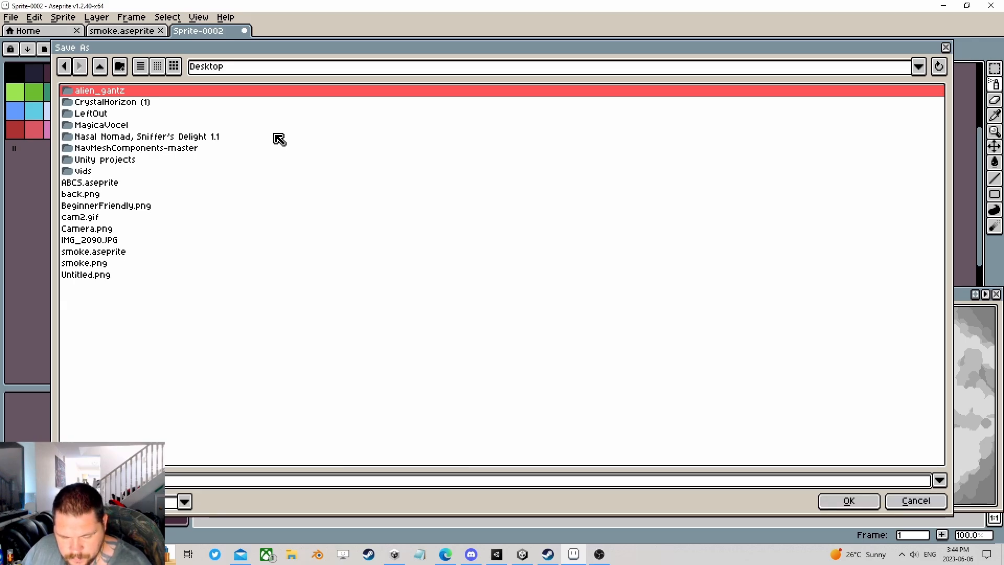
click(848, 500)
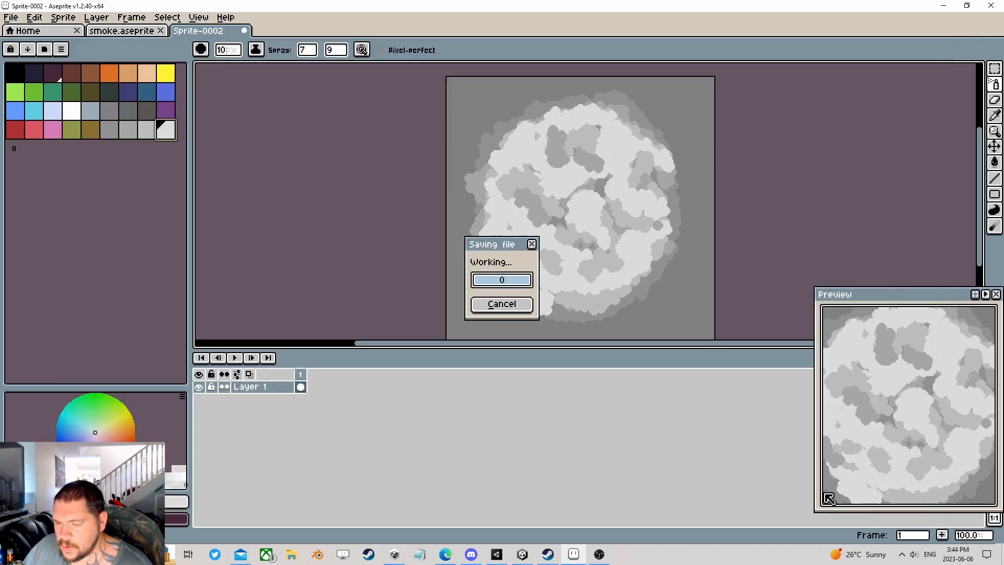
Export the sprite as smokecloud.png at 100% size with visible layers and all frames.
click(12, 18)
click(37, 94)
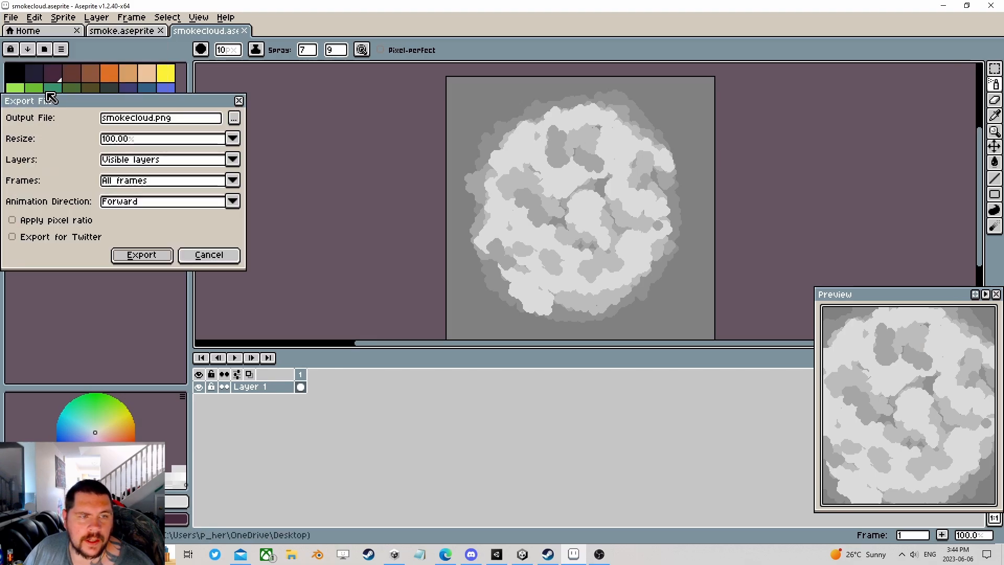
click(152, 254)
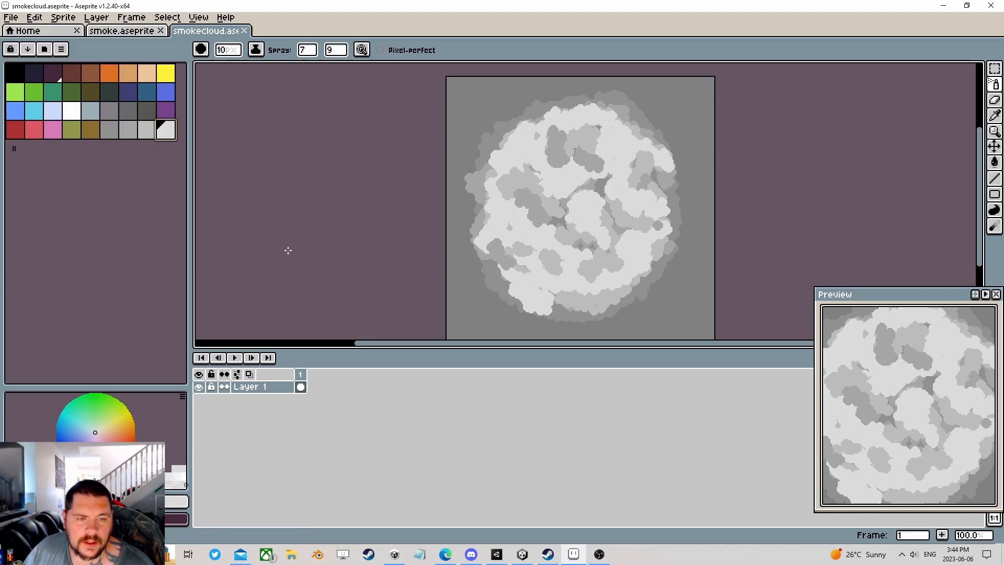
Switch to Unity and import the smokecloud image from the desktop into the project's Assets folder.
click(944, 7)
drag(936, 10, 768, 261)
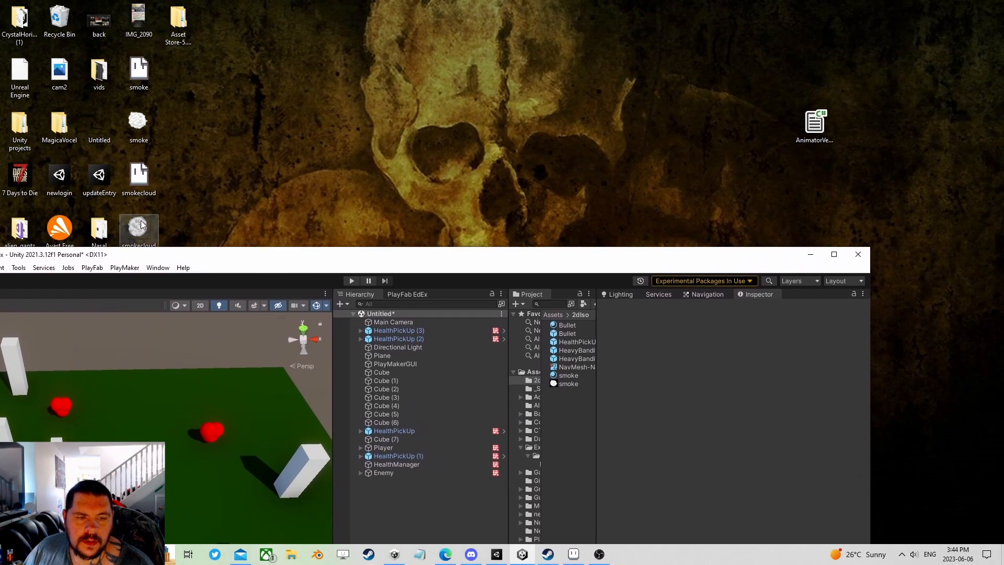
drag(532, 371, 533, 372)
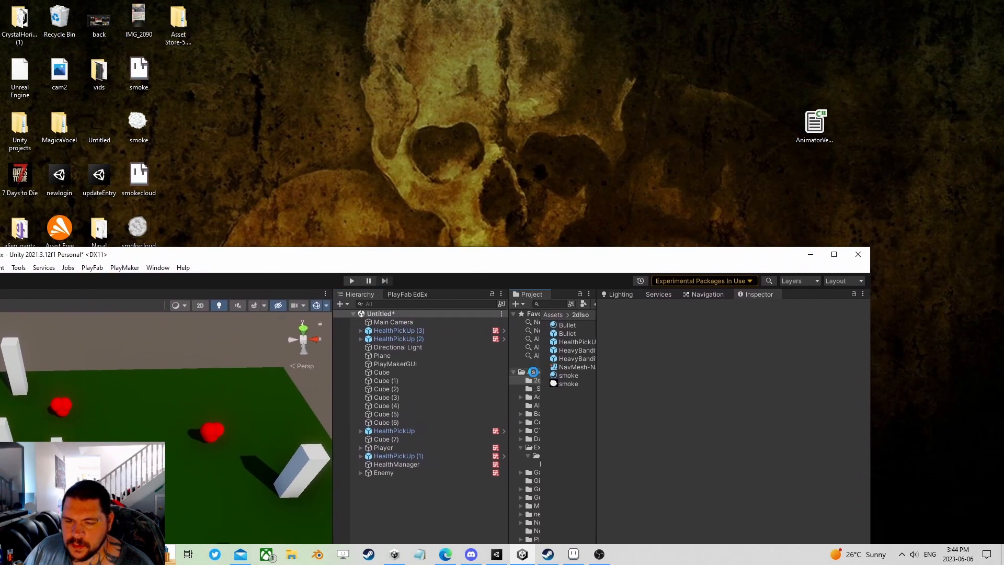
Maximize the Unity window and widen the project's folder tree and asset list so the full names are readable.
click(836, 253)
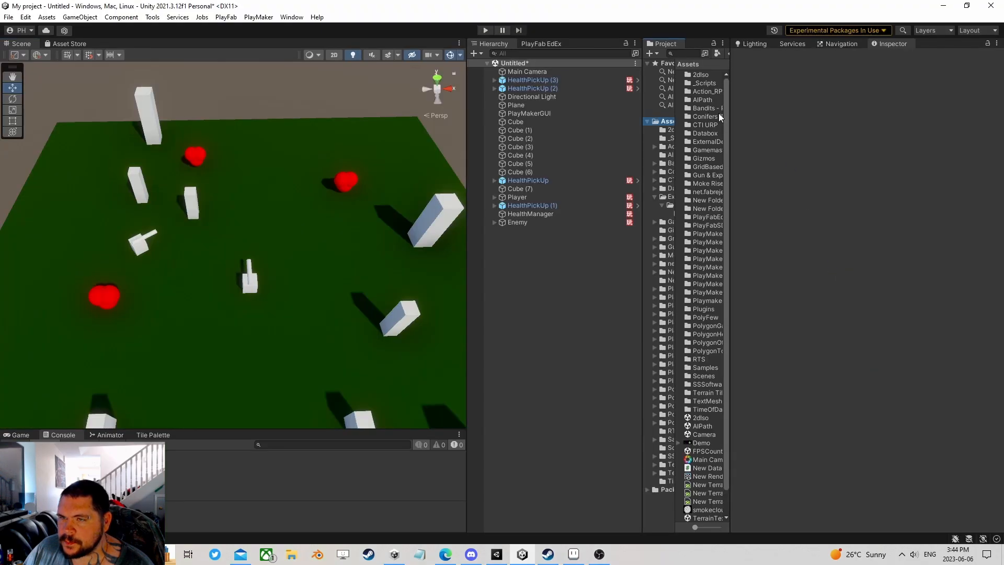
drag(730, 131, 823, 134)
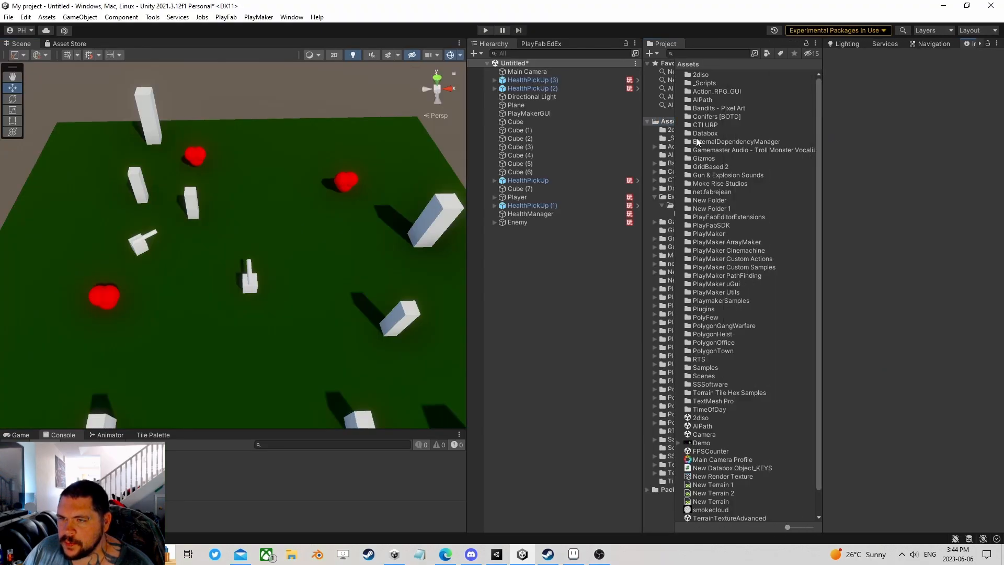
drag(676, 133, 721, 129)
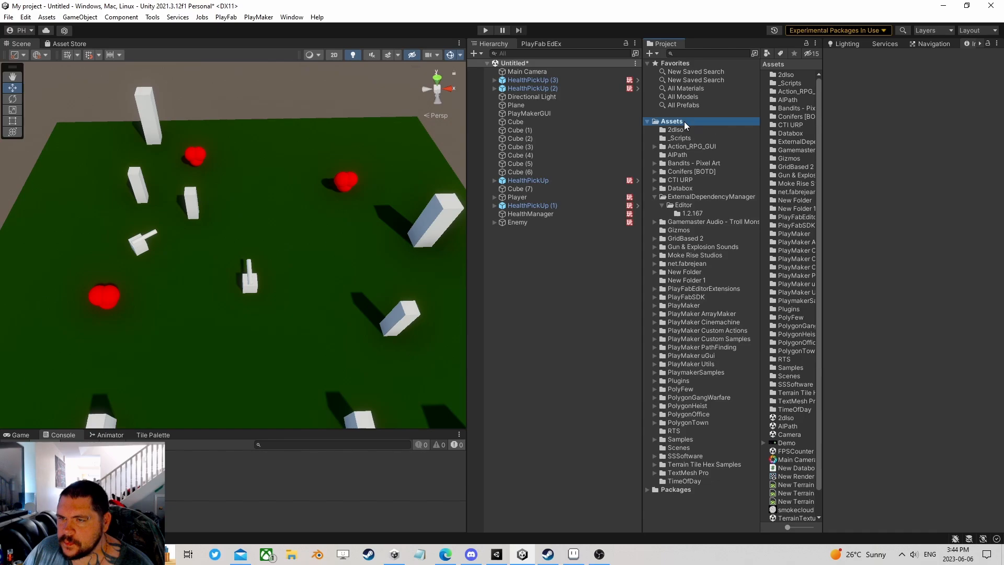
drag(820, 212, 940, 235)
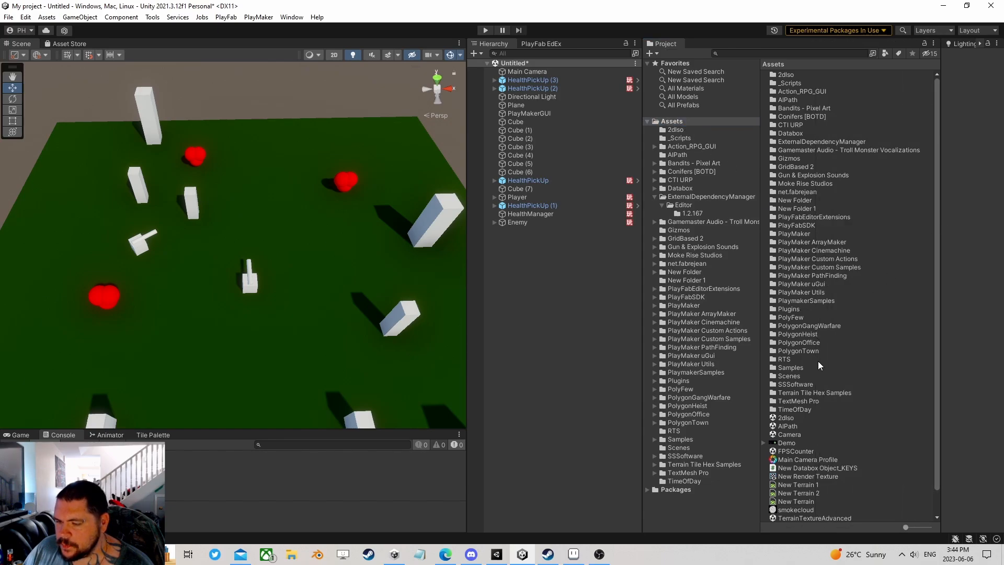
Create a new folder named __StartedStuff inside the project's Assets folder.
scroll(818, 362, down, 2)
right_click(665, 122)
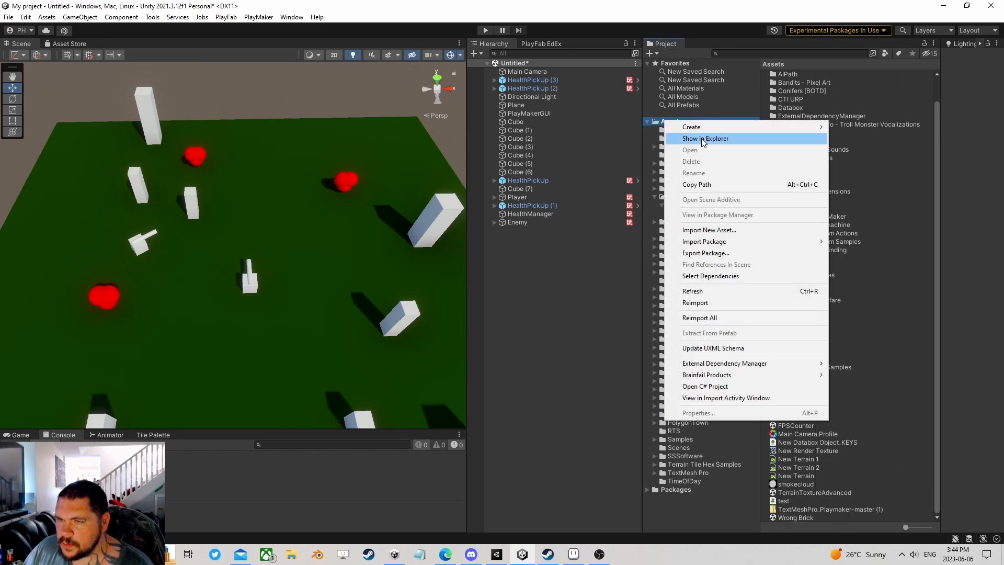
mouse_move(701, 129)
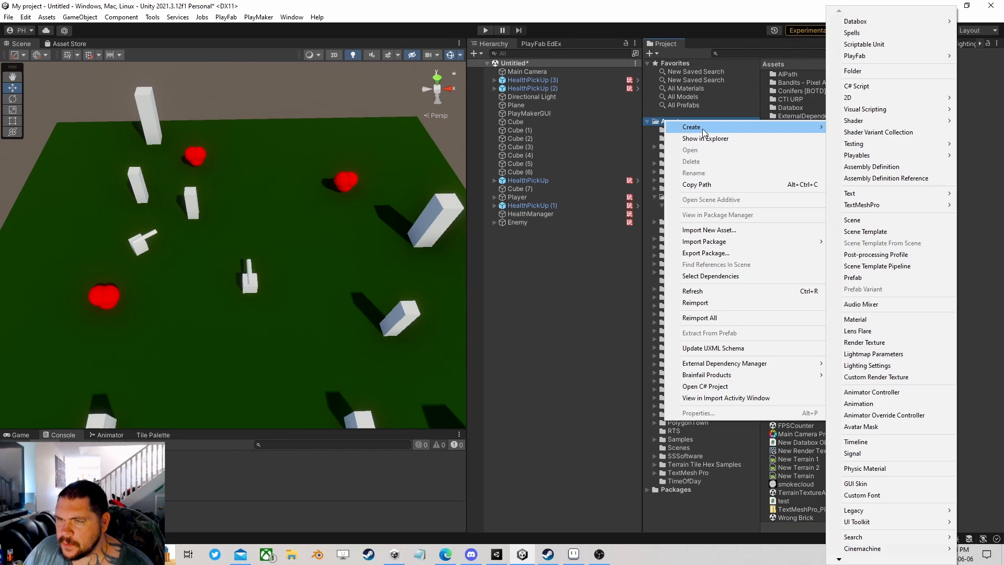
click(869, 75)
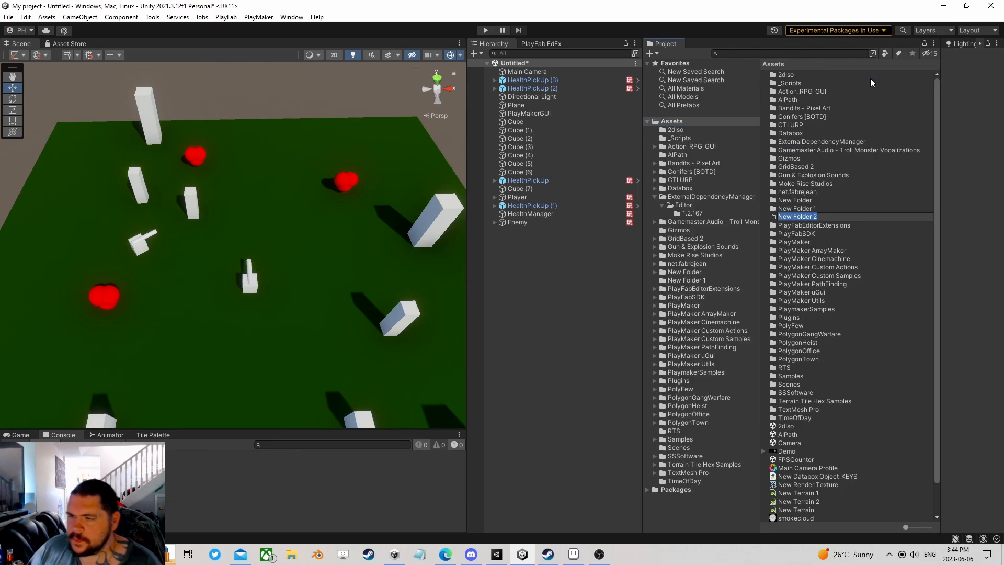
text(Start)
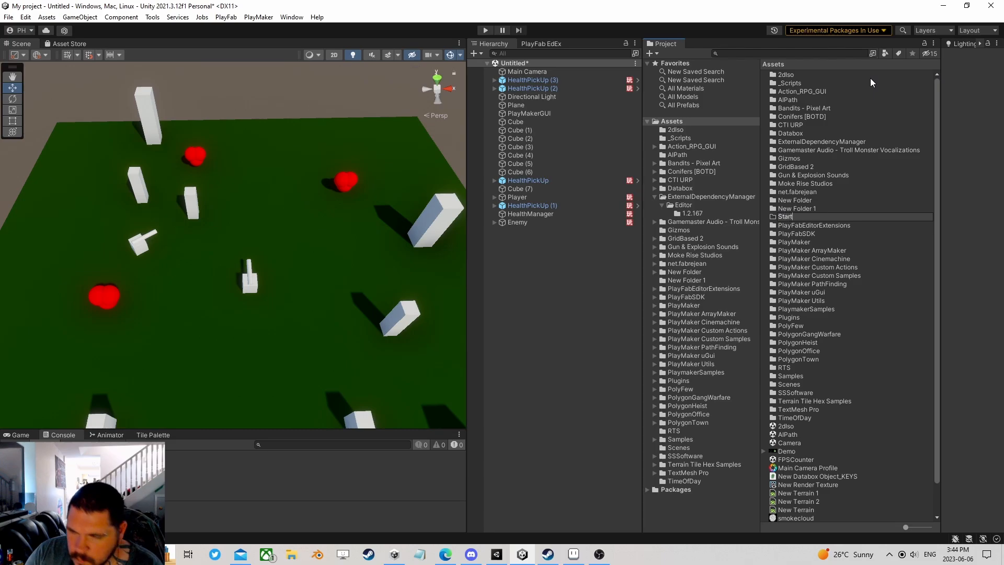
text(edStuff)
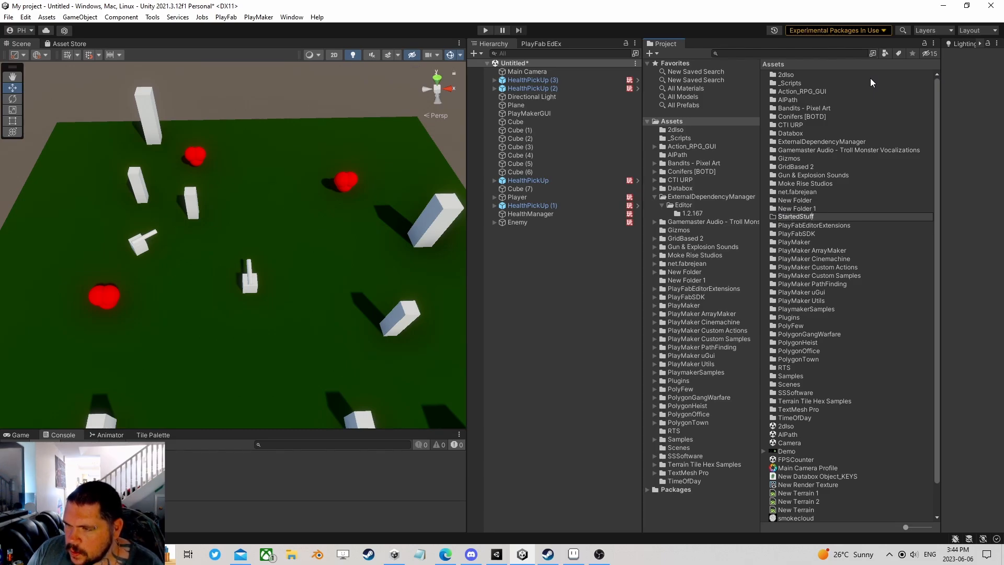
text(_)
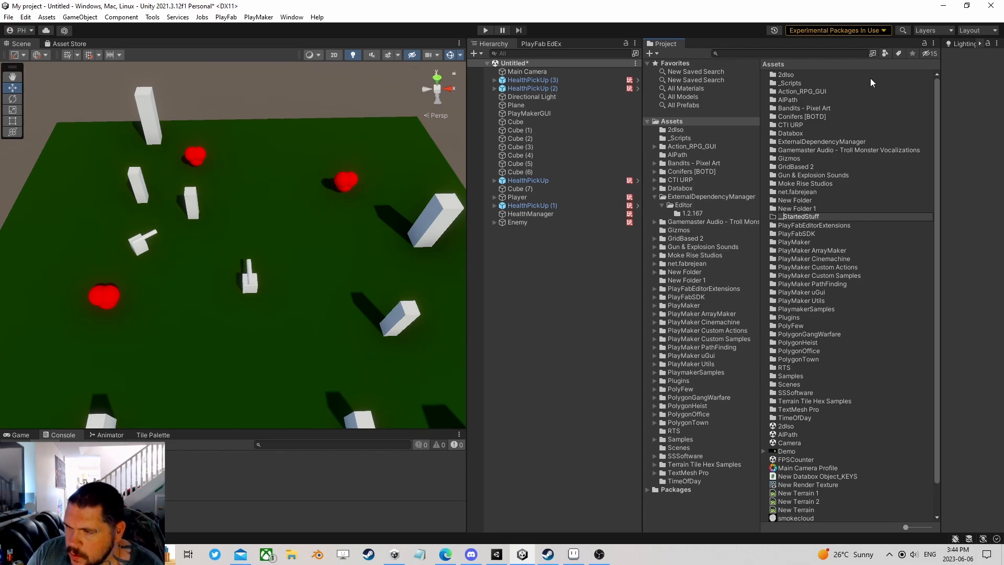
key(Return)
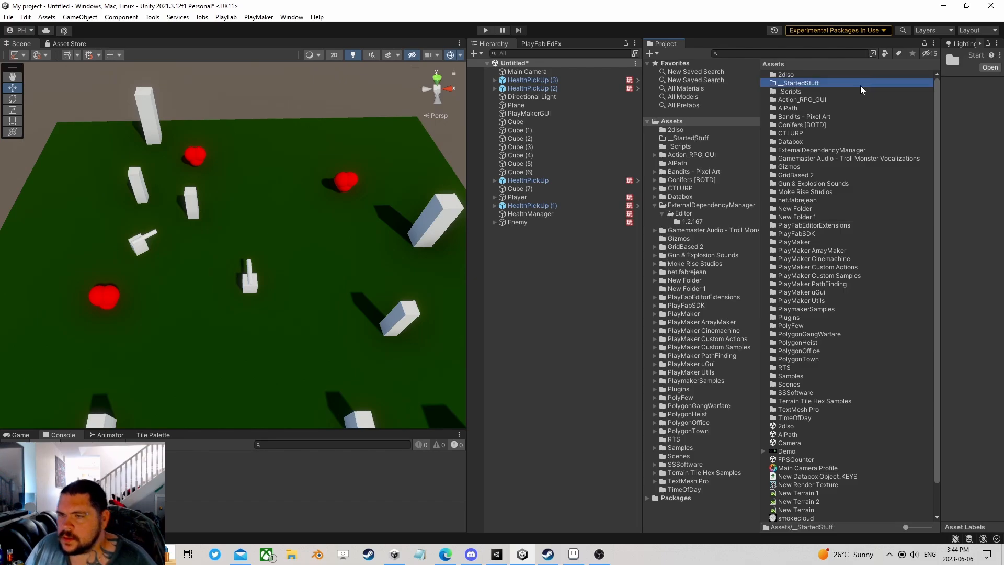
Move the smokecloud image from Assets into the __StartedStuff folder and select it there.
scroll(793, 302, down, 2)
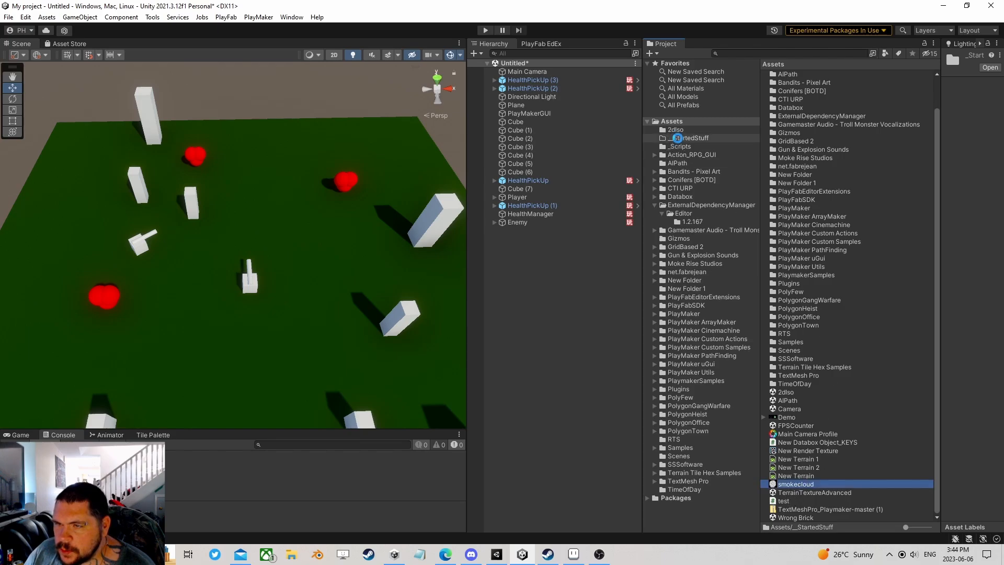
click(795, 74)
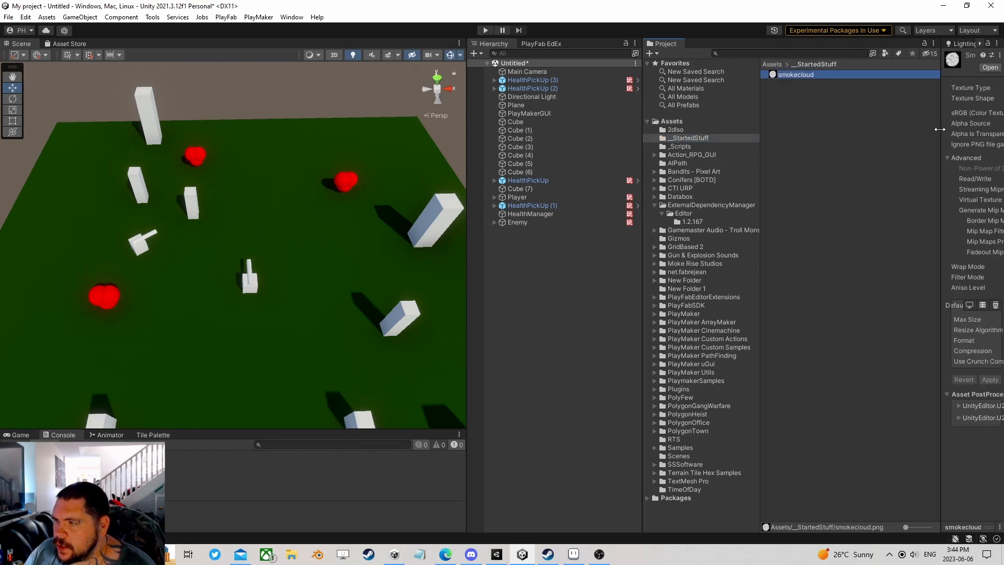
Set the smokecloud image's texture type to Sprite (2D and UI) and apply the import settings.
drag(939, 130, 856, 136)
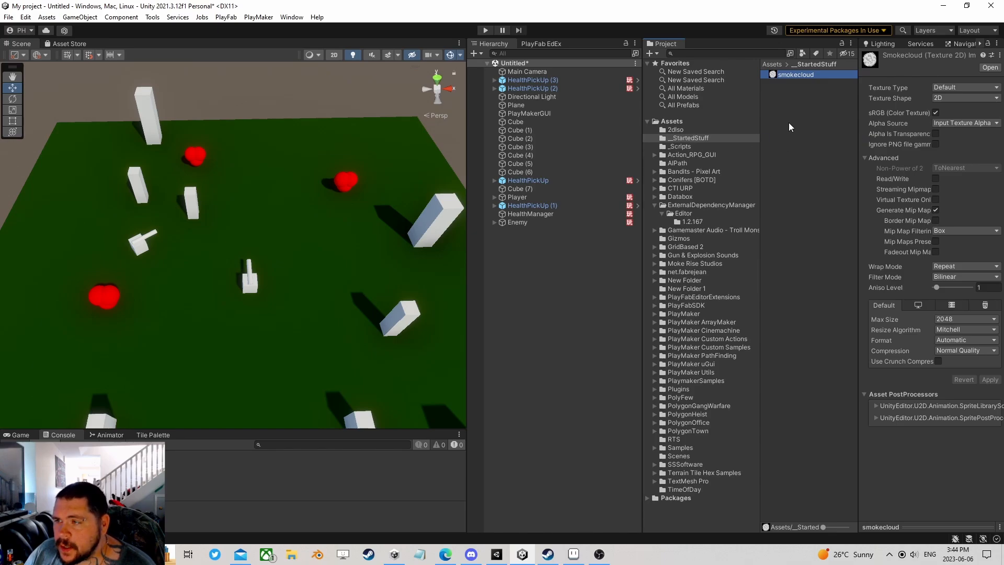
click(955, 88)
click(927, 134)
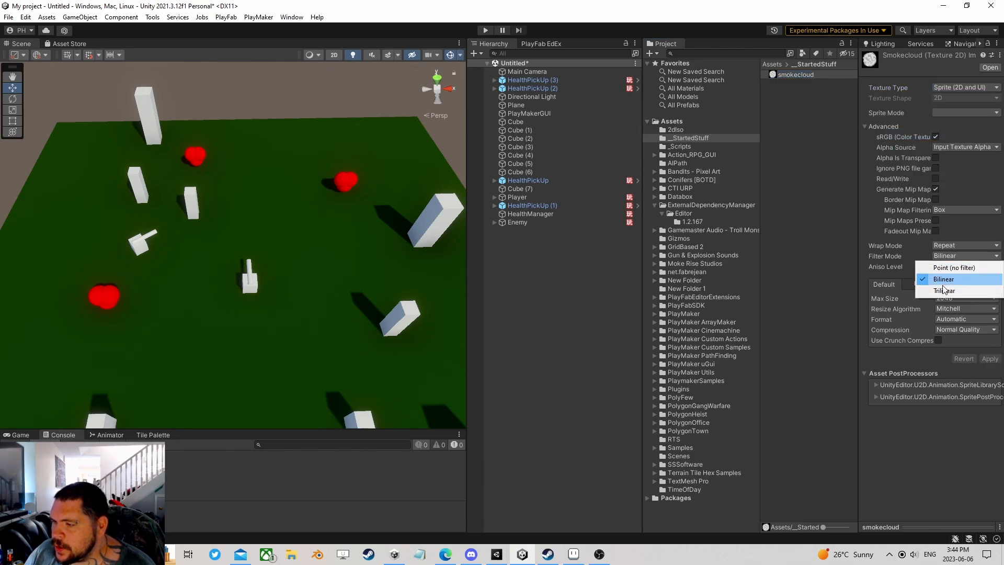
click(821, 216)
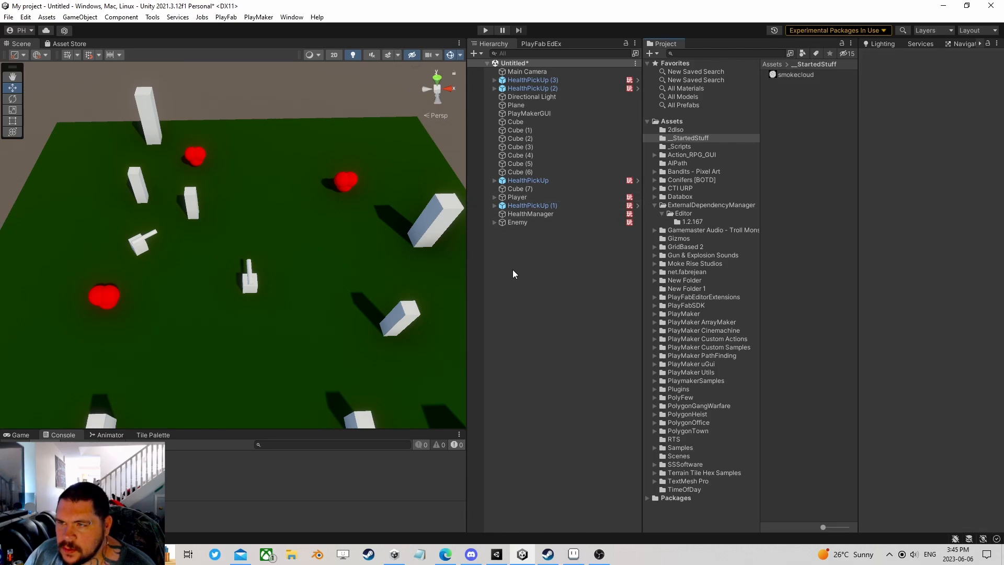
Add a 2D square sprite object to the scene and frame it in the scene view.
right_click(507, 256)
mouse_move(638, 393)
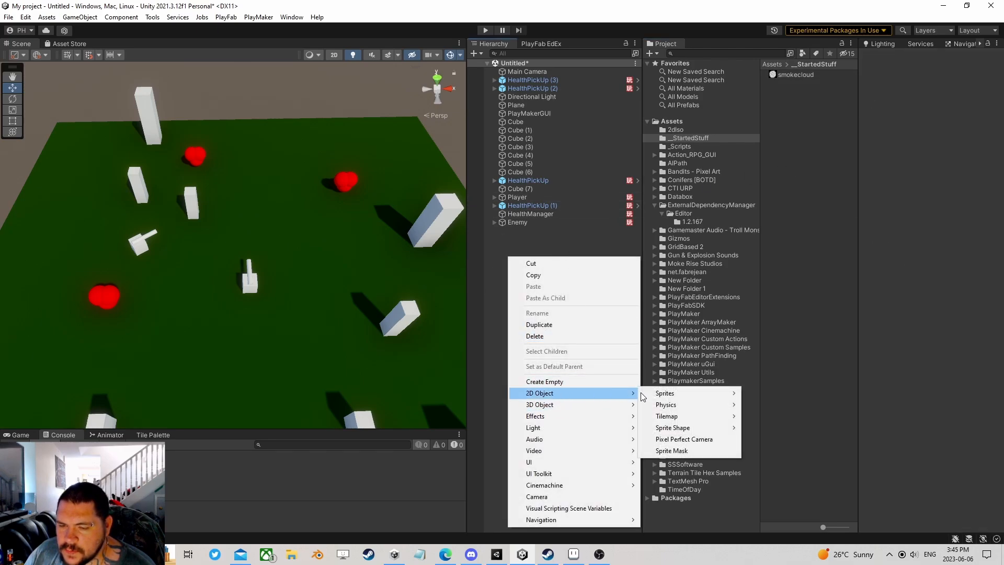
mouse_move(669, 393)
click(779, 405)
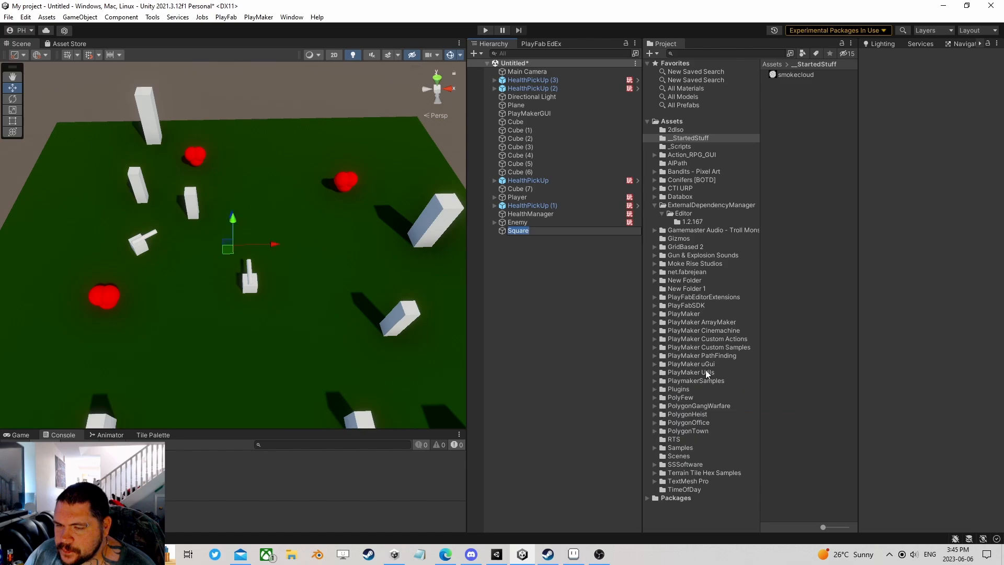
click(525, 231)
double_click(525, 231)
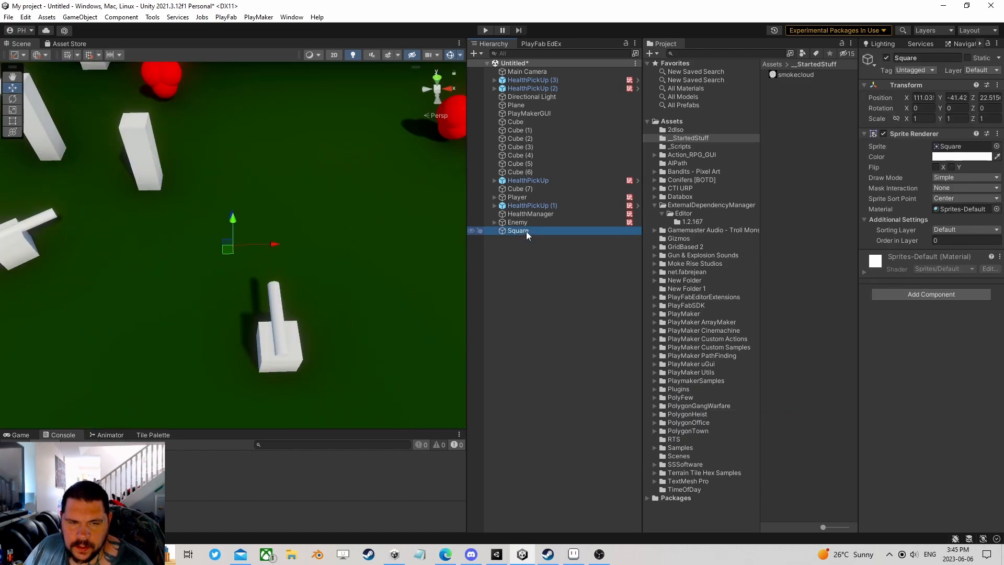
Assign smokecloud as the sprite of the Square object's Sprite Renderer.
right_drag(282, 257, 284, 181)
scroll(284, 181, down, 3)
middle_drag(285, 183, 296, 123)
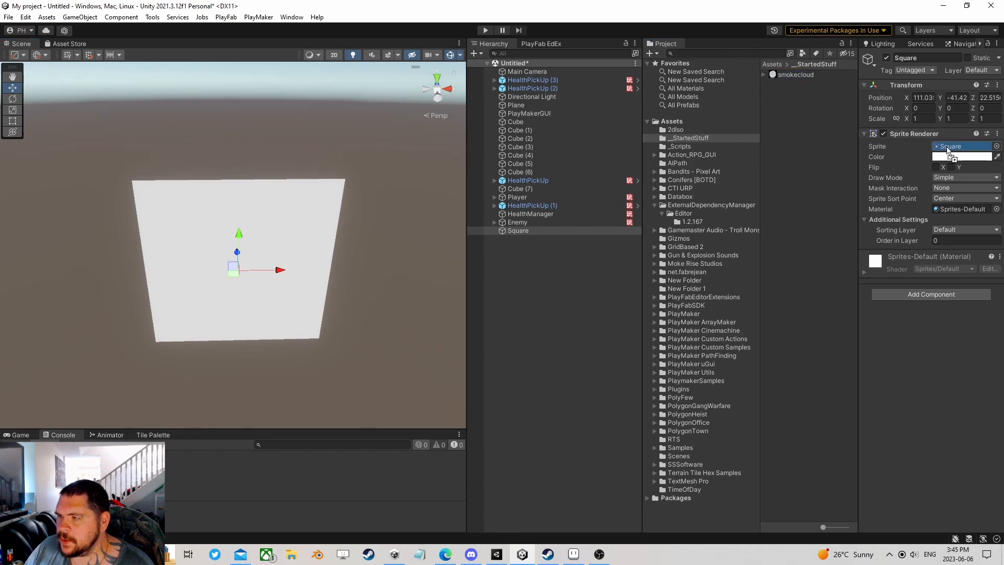
drag(947, 151, 947, 151)
Examine the smoke cloud's edges and shading up close in the scene view.
right_drag(343, 271, 330, 239)
scroll(330, 240, down, 3)
middle_drag(330, 240, 285, 251)
scroll(300, 211, up, 6)
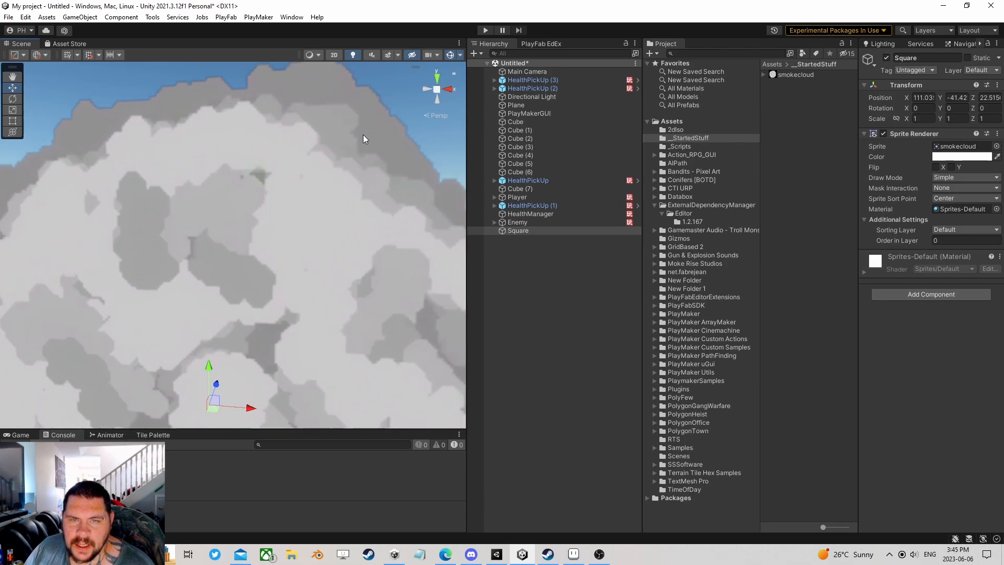
middle_drag(364, 132, 267, 250)
scroll(297, 221, up, 3)
scroll(298, 222, up, 2)
scroll(262, 282, up, 3)
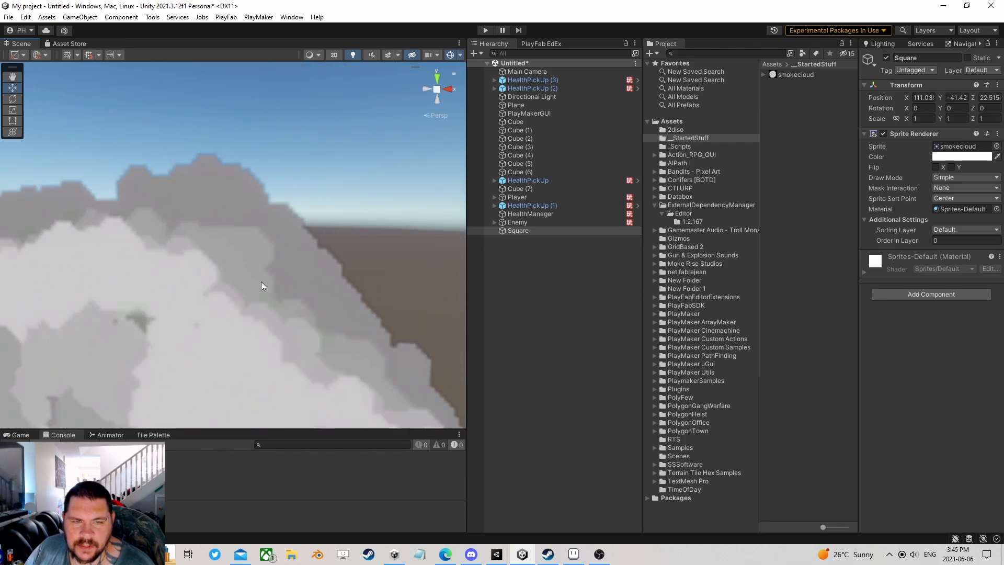
Set the smokecloud texture's filter mode to Point (no filter) and apply it.
click(783, 74)
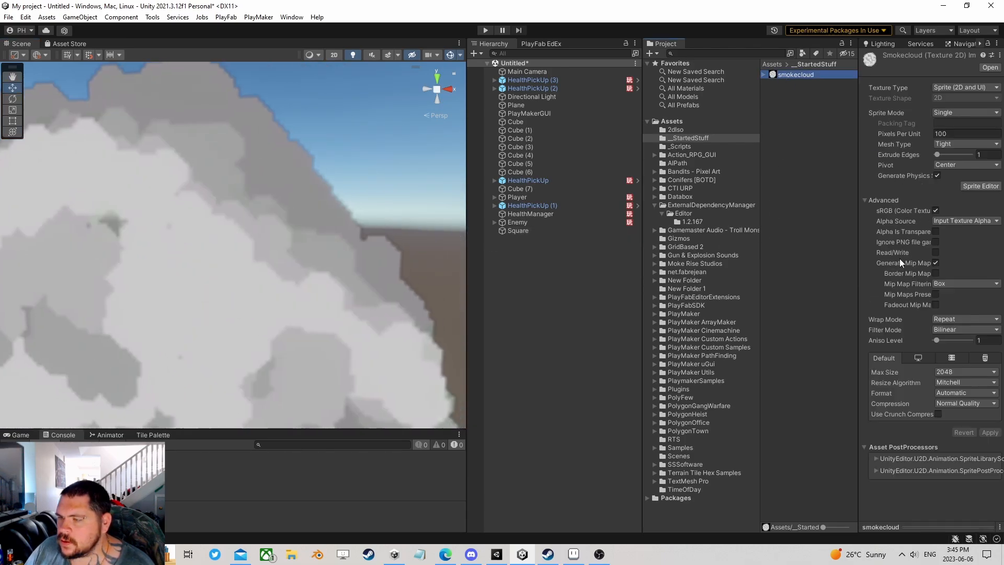
click(953, 328)
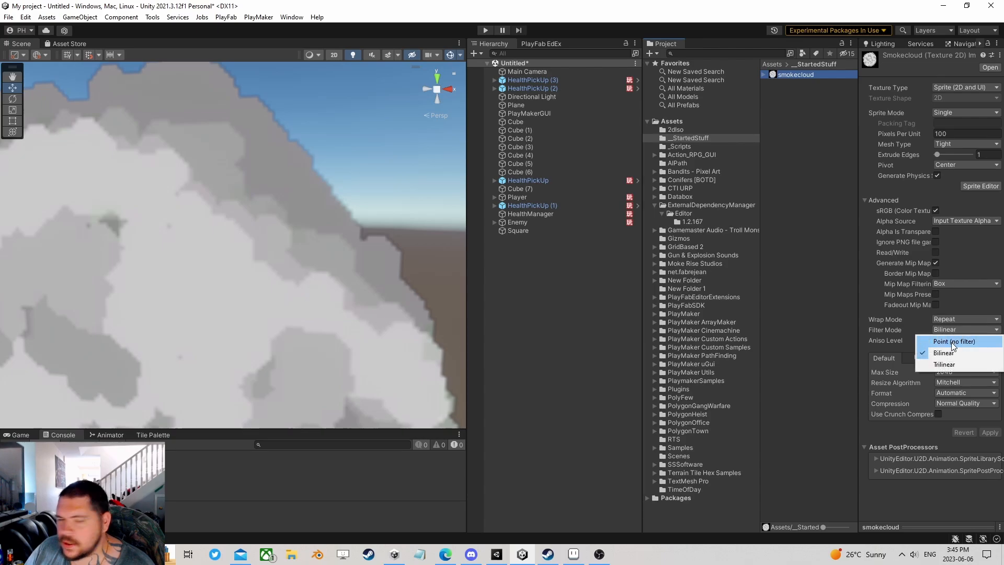
click(952, 342)
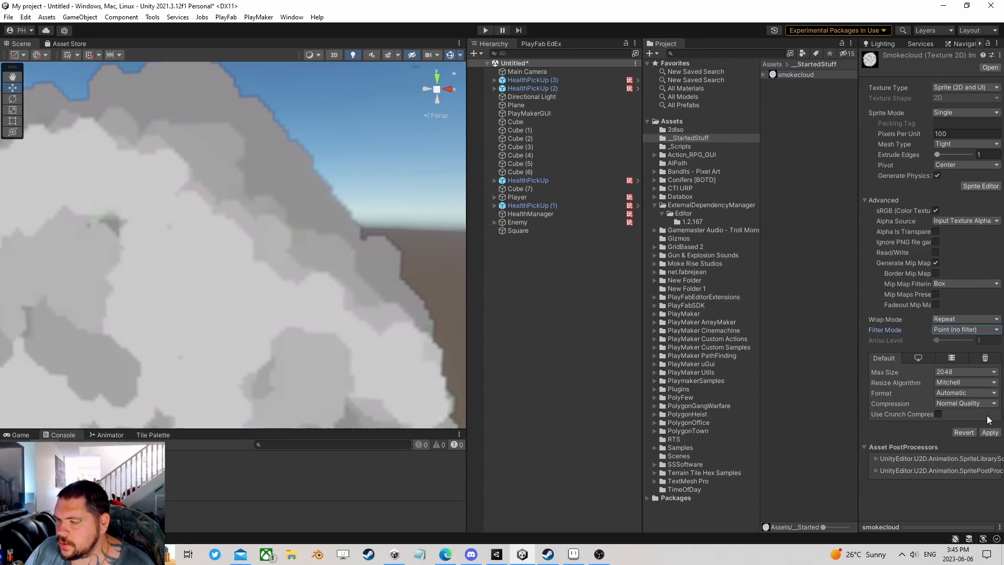
click(988, 432)
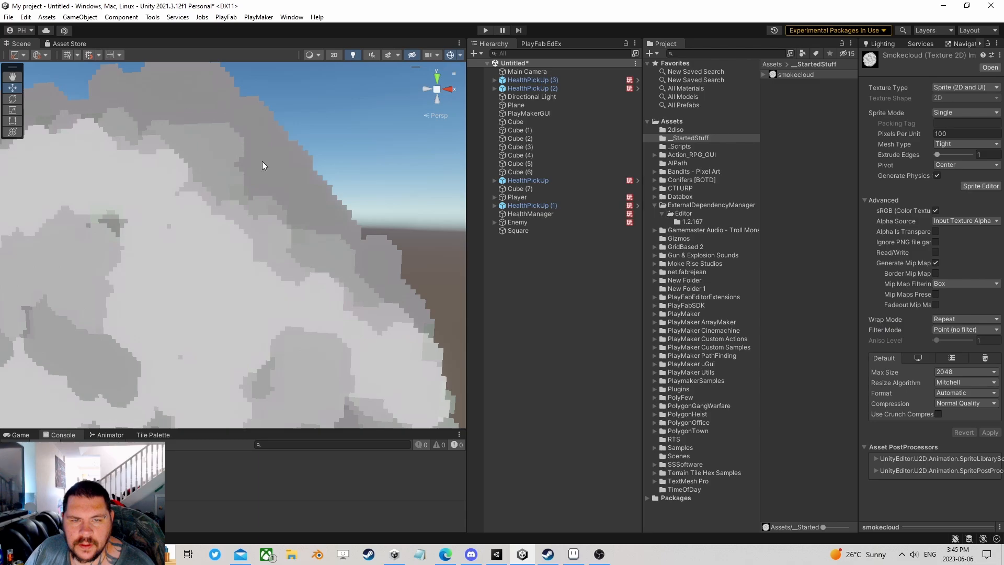
Set the smokecloud texture's filter mode to Trilinear and apply it.
click(945, 328)
click(956, 351)
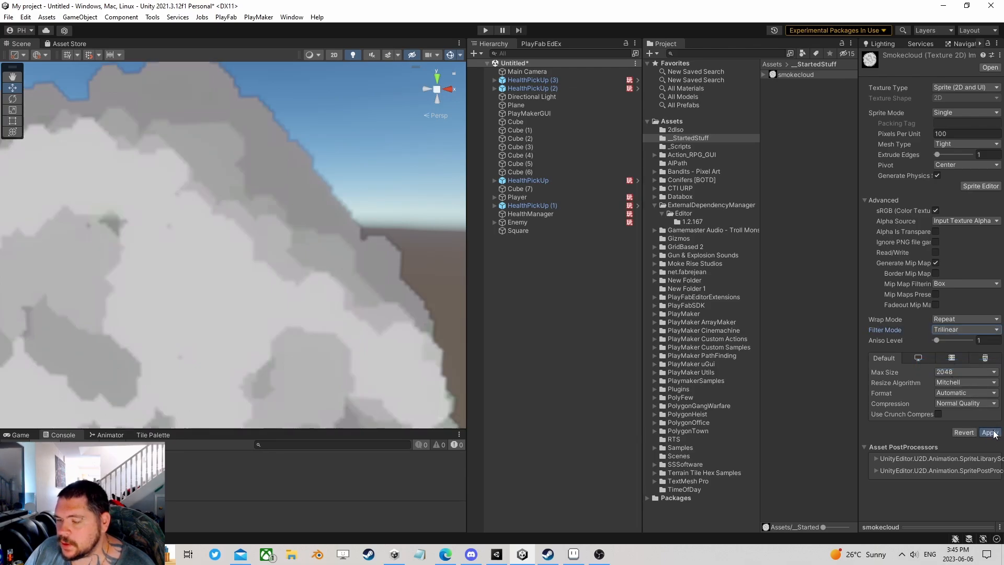
scroll(324, 264, down, 8)
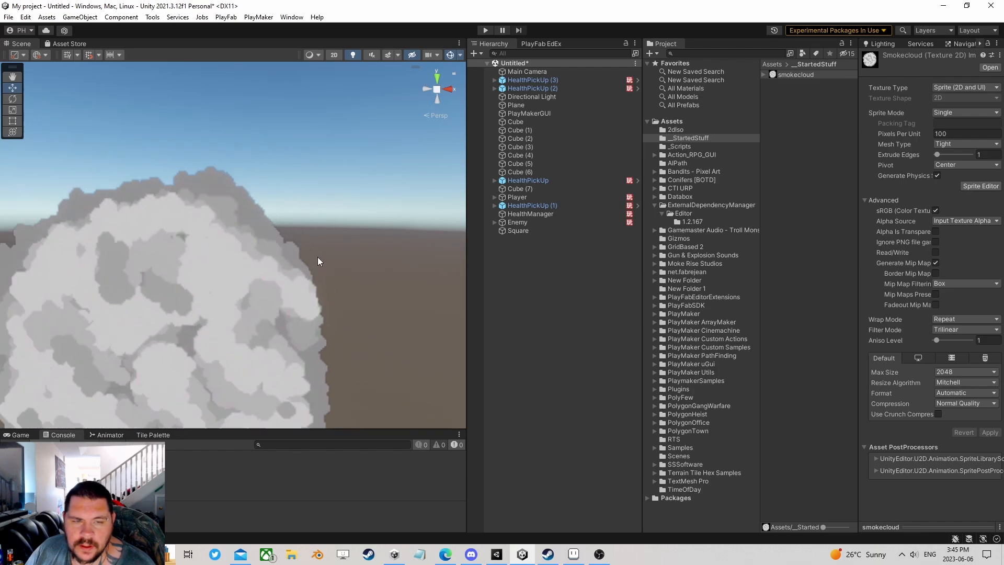
Delete the Square object from the scene.
click(518, 232)
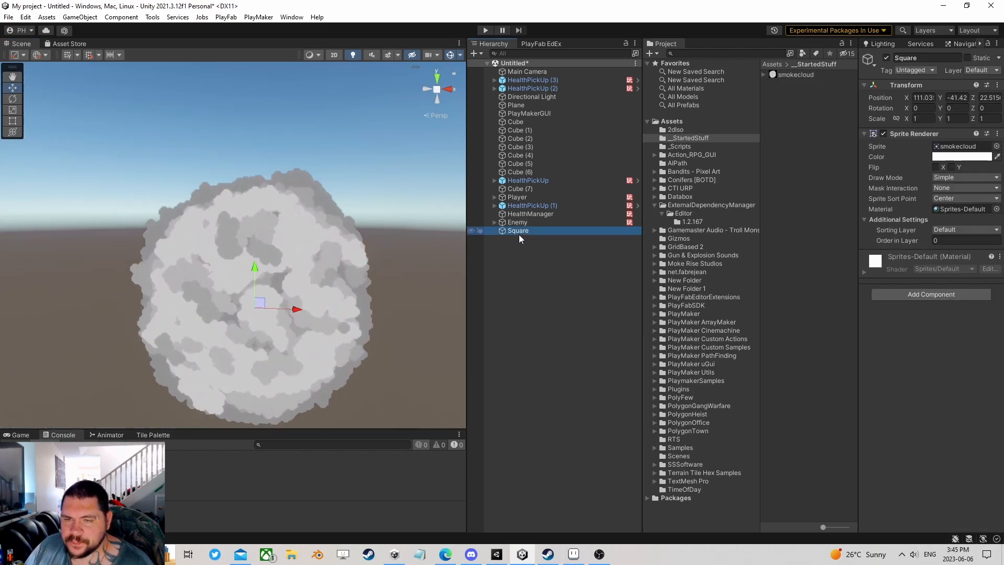
key(Delete)
Create a new material named Smoke in the __StartedStuff folder.
right_click(783, 101)
mouse_move(810, 108)
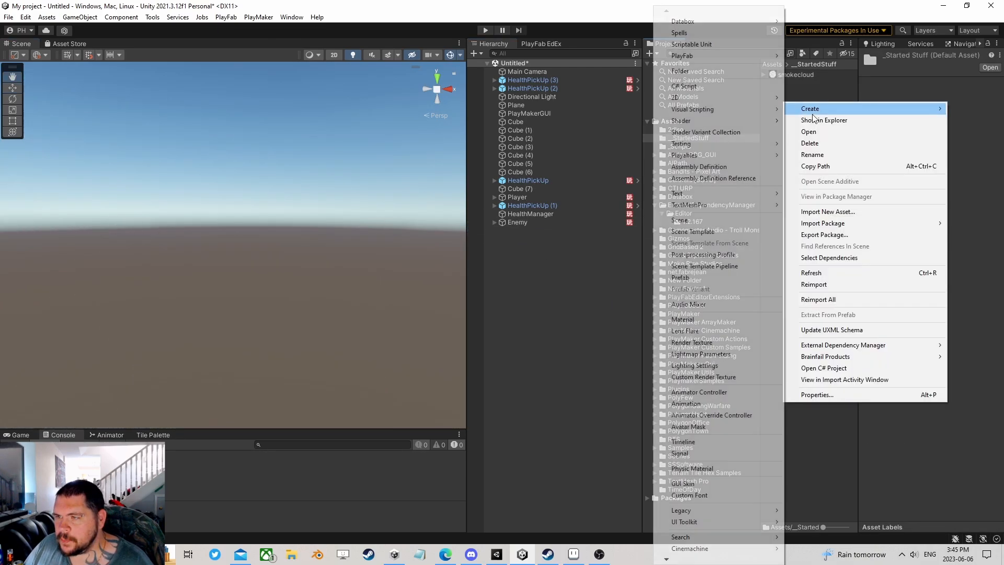
click(688, 320)
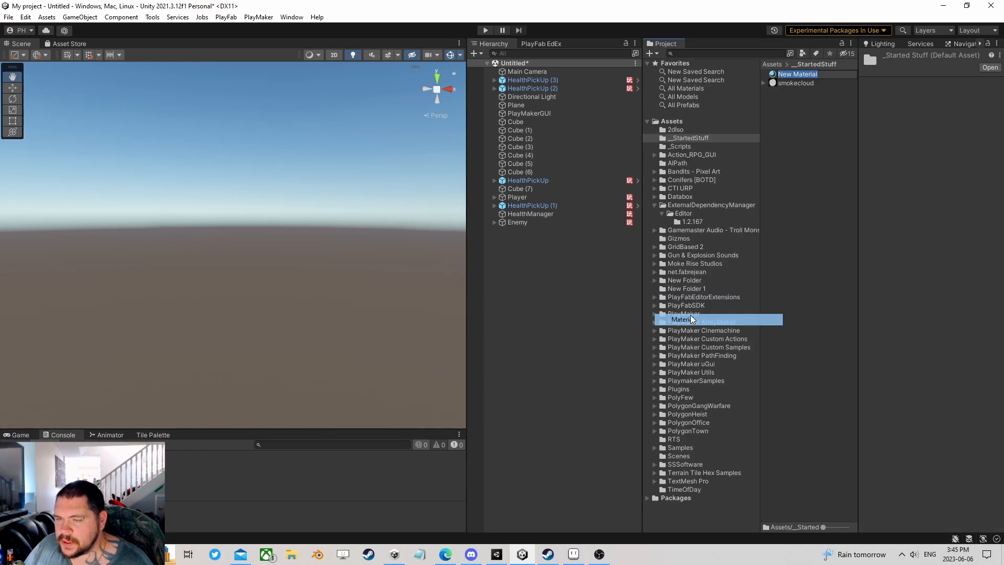
text(Smoke)
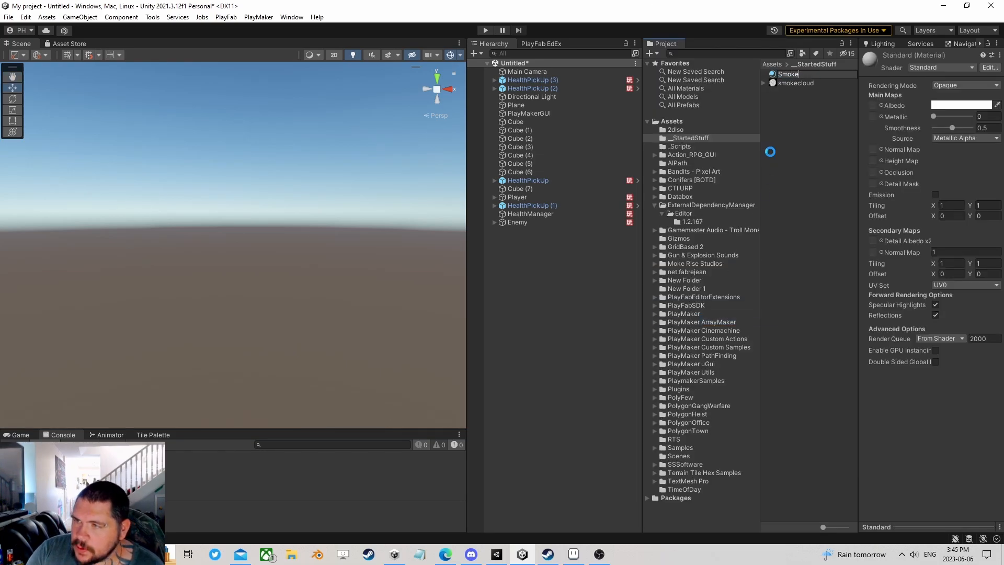
key(Return)
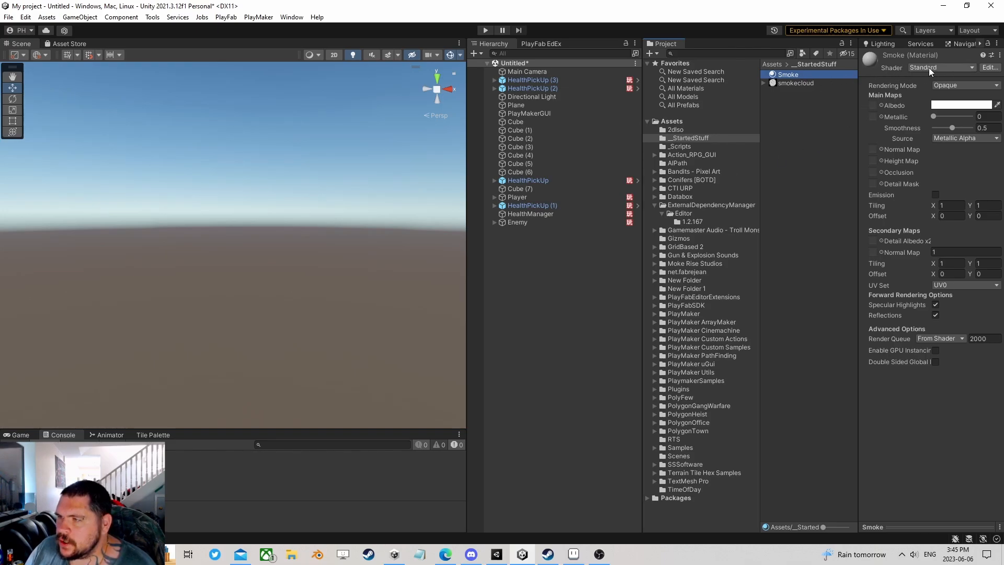
Switch the Smoke material's shader to Particles/Standard Surface and assign the smokecloud texture as its albedo map.
drag(858, 103, 835, 102)
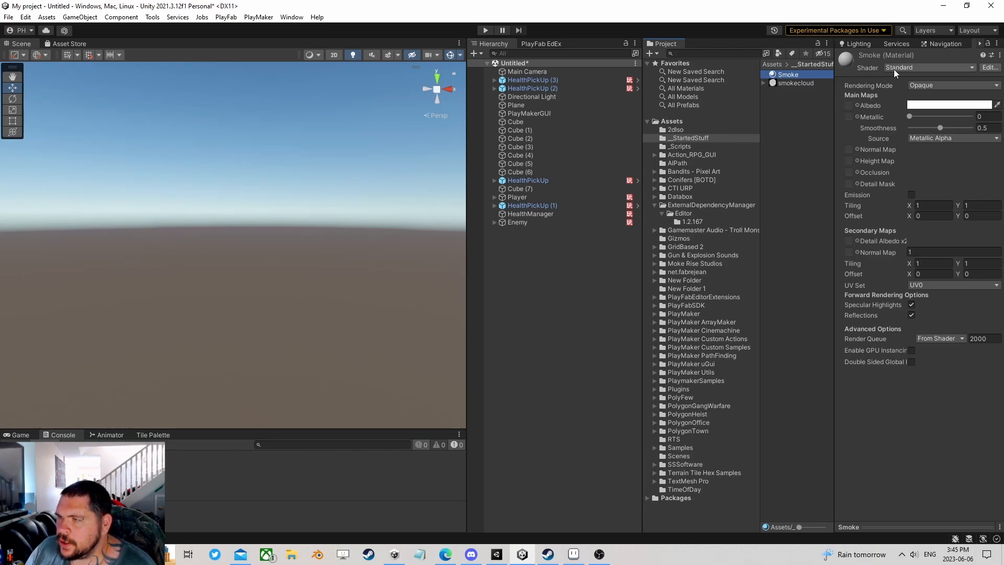
click(900, 67)
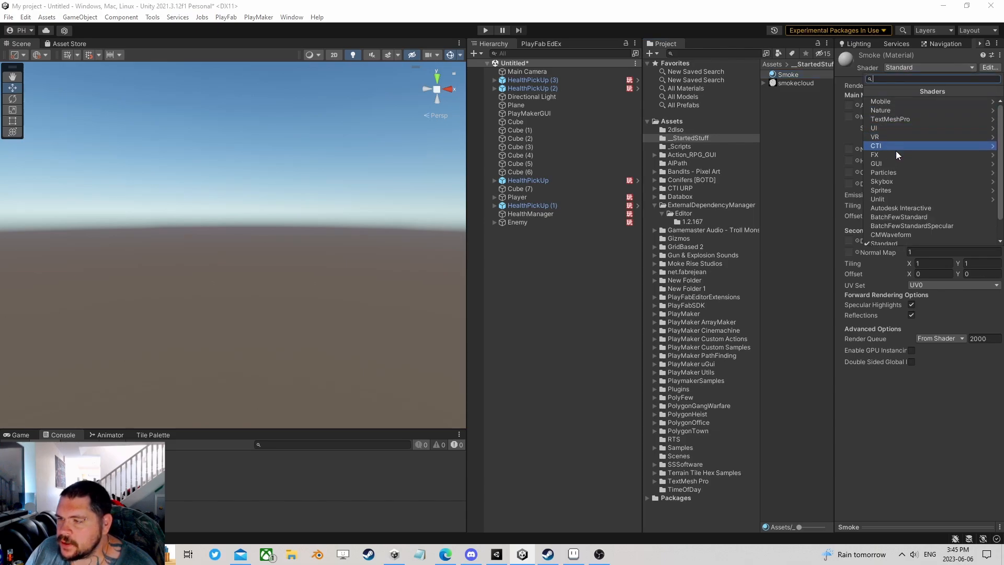
click(890, 172)
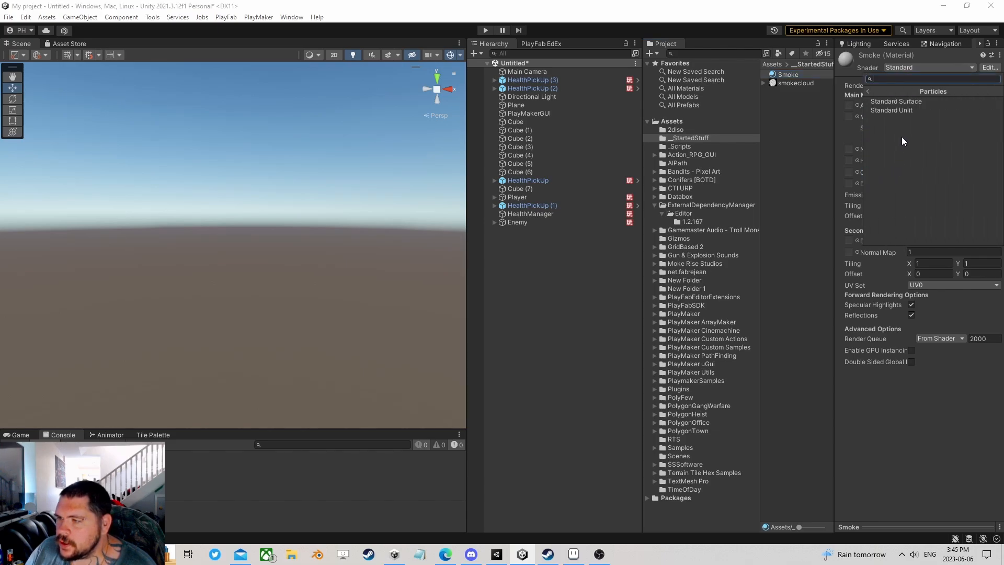
click(893, 101)
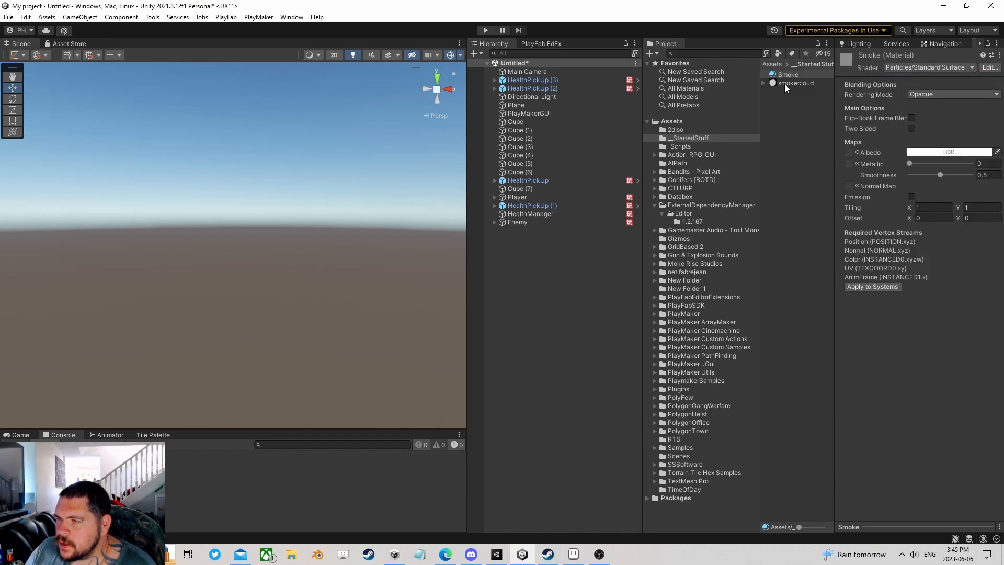
drag(785, 84, 851, 152)
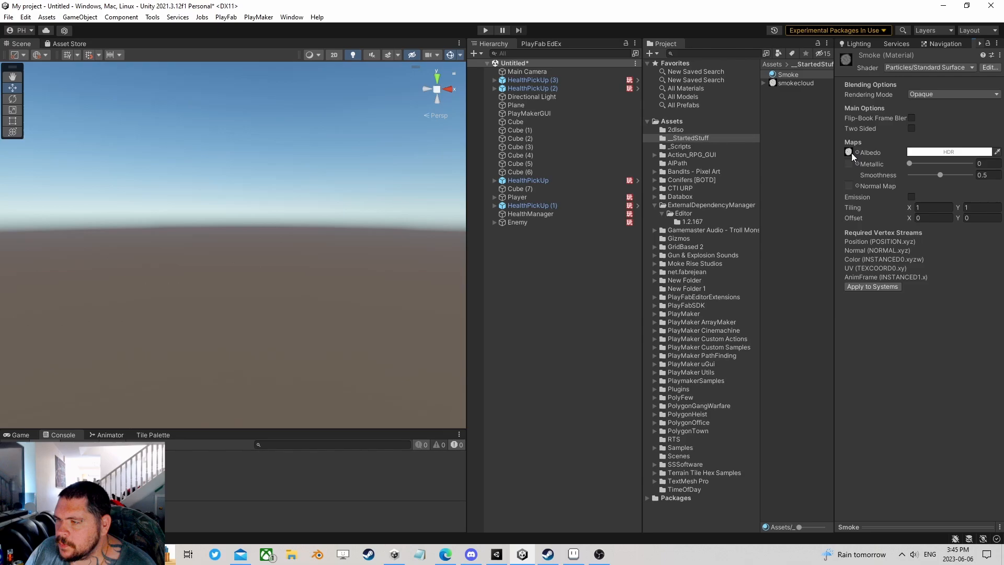
Set the Smoke material's rendering mode to Fade and lower its smoothness.
click(924, 94)
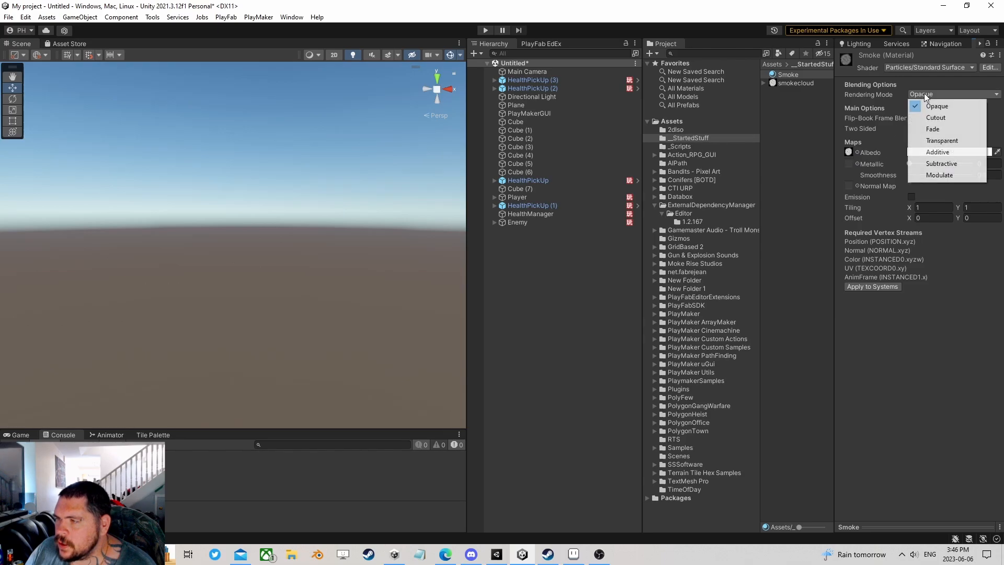
click(936, 131)
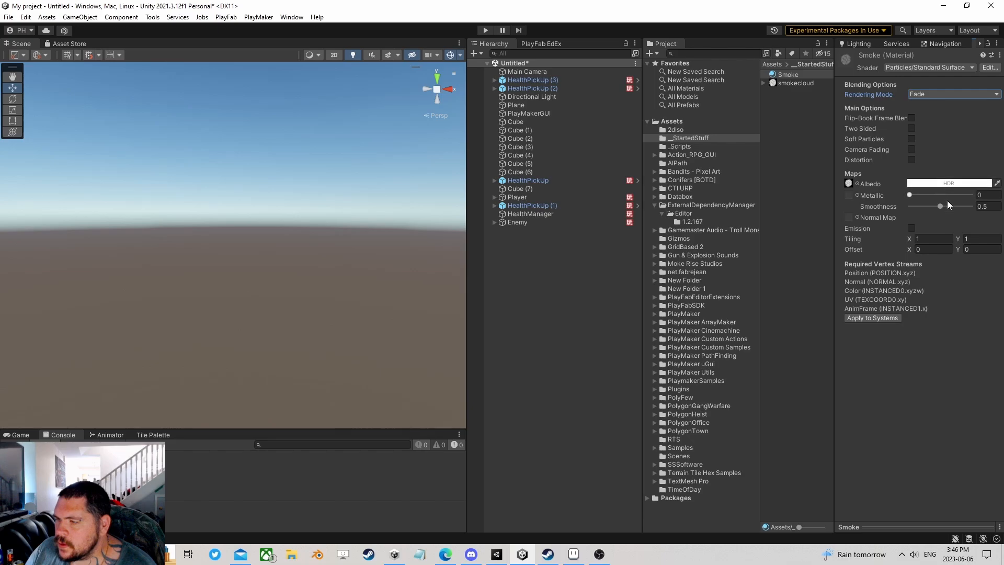
drag(941, 205, 892, 251)
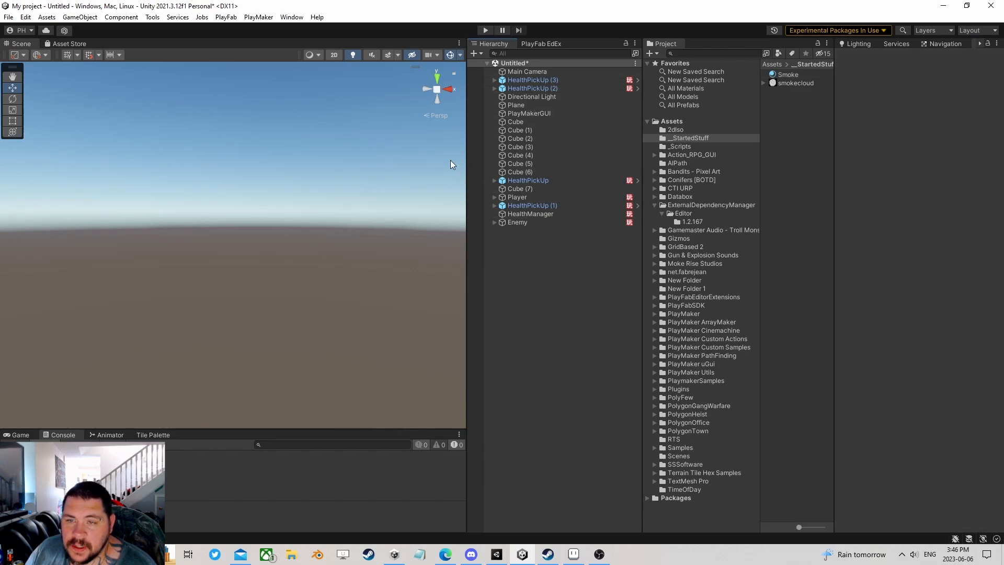
Frame the Enemy object in the scene together with the open ground beside it.
double_click(533, 223)
middle_drag(310, 148, 269, 194)
right_drag(269, 157, 445, 259)
scroll(272, 215, down, 5)
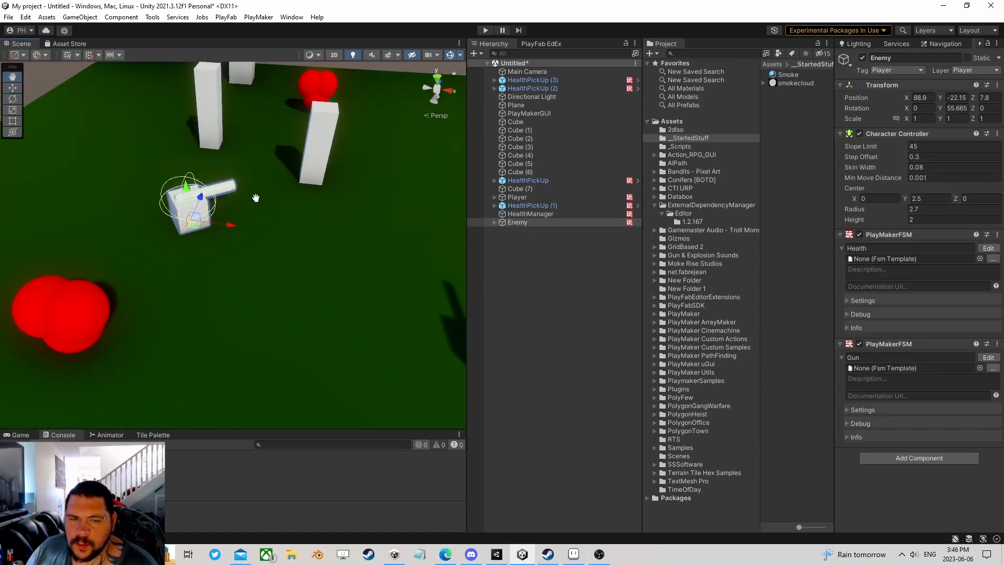
click(502, 263)
right_drag(256, 276, 257, 259)
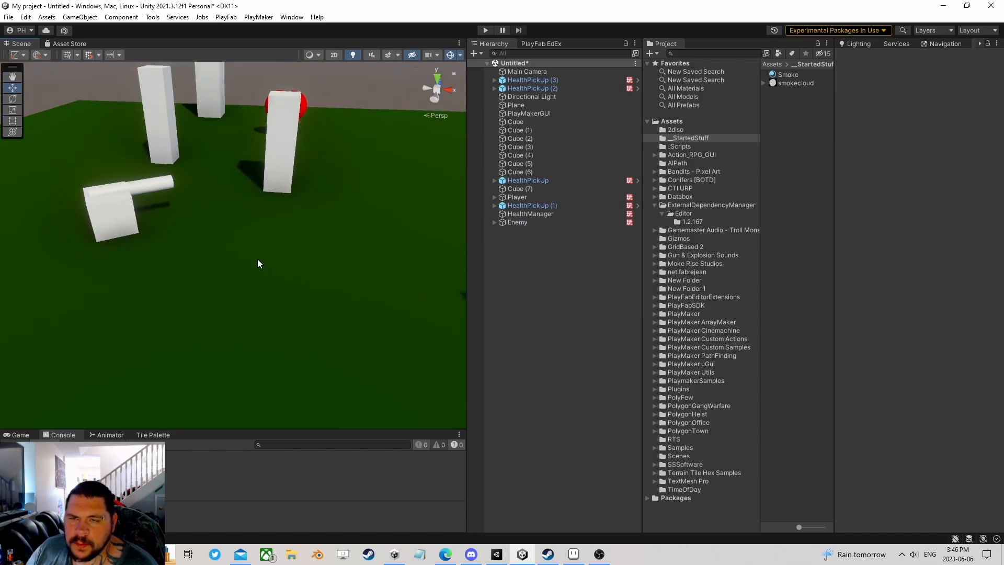
scroll(261, 263, down, 3)
middle_drag(261, 265, 294, 244)
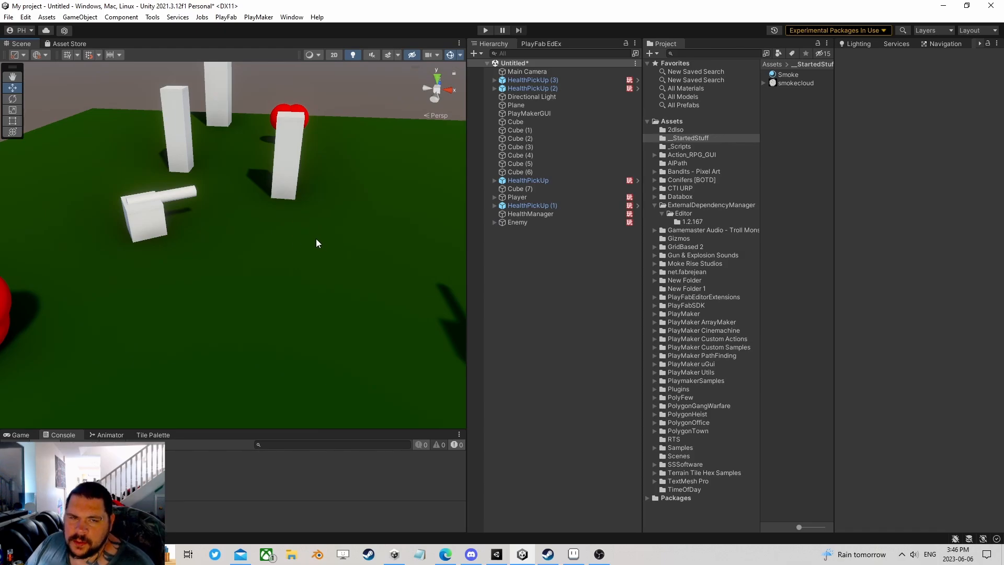
right_drag(251, 279, 259, 283)
middle_drag(259, 282, 268, 263)
Create a particle system named Explosion and move it to about X 99.68, Y -21.52, Z -2.38 near the enemy.
right_click(506, 237)
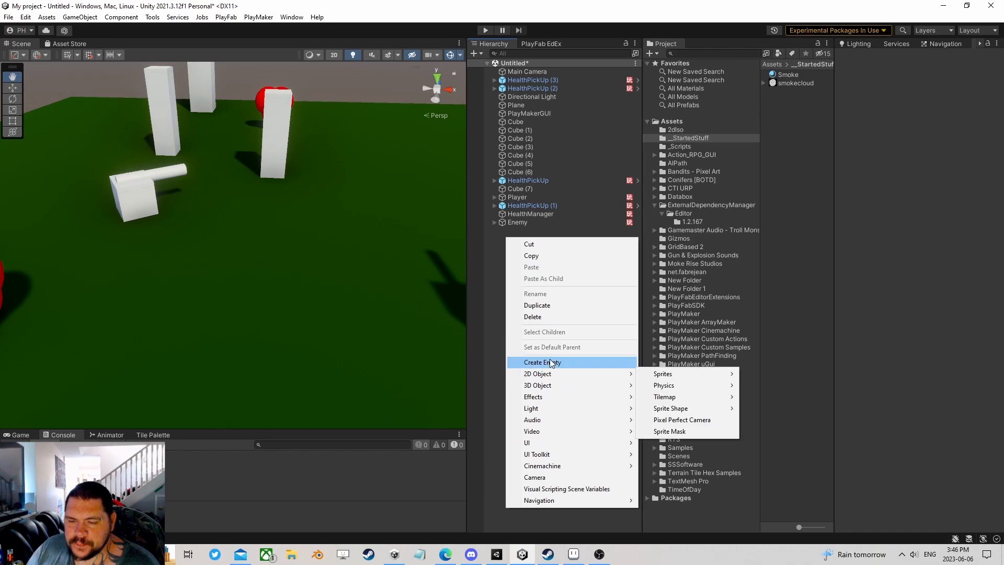
mouse_move(582, 401)
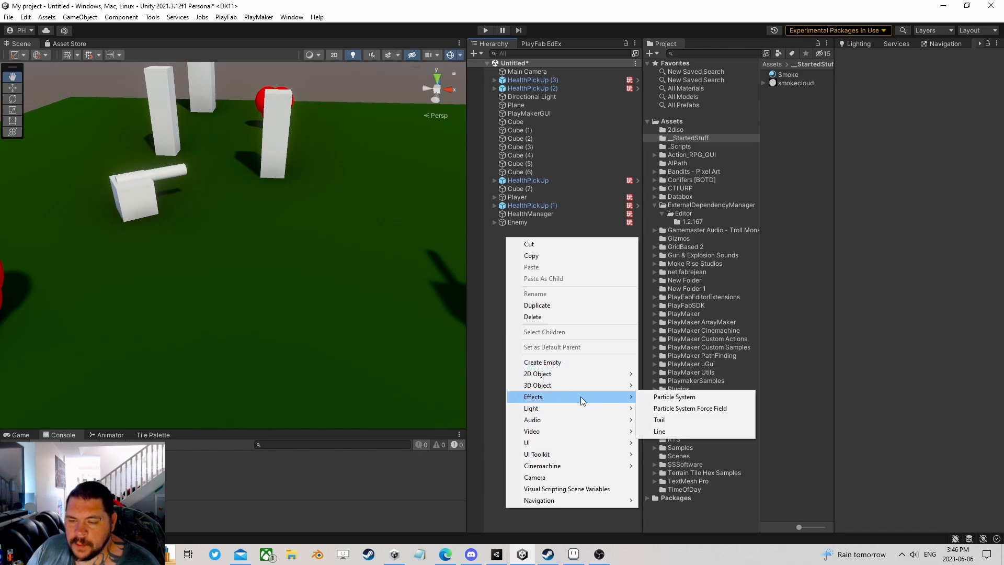
click(663, 398)
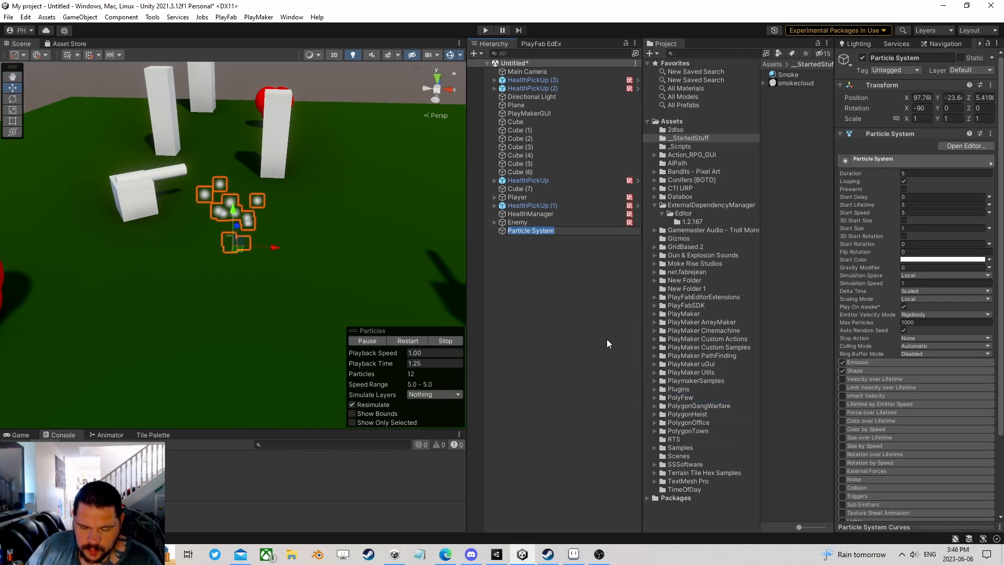
text(Explosi)
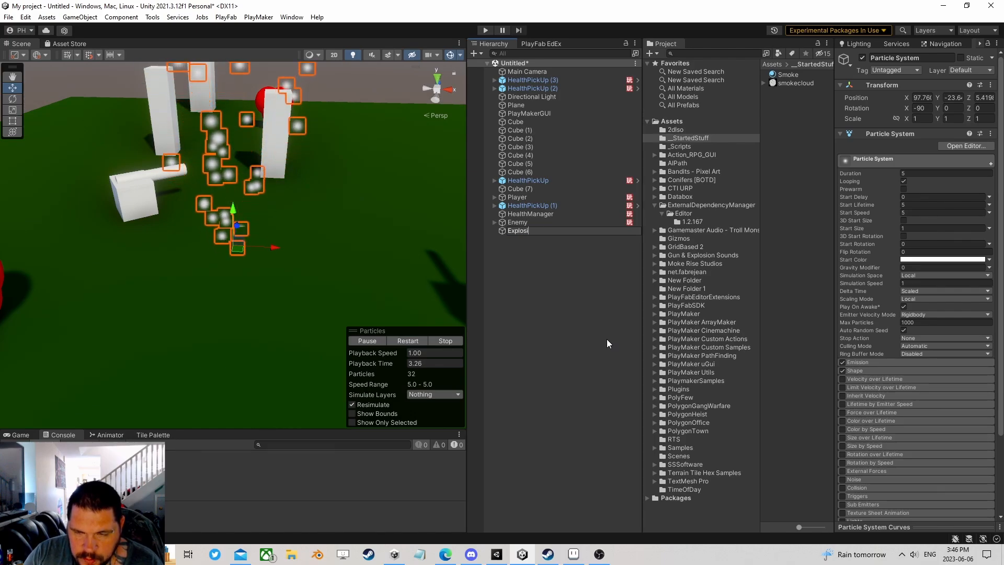
text(on)
key(Return)
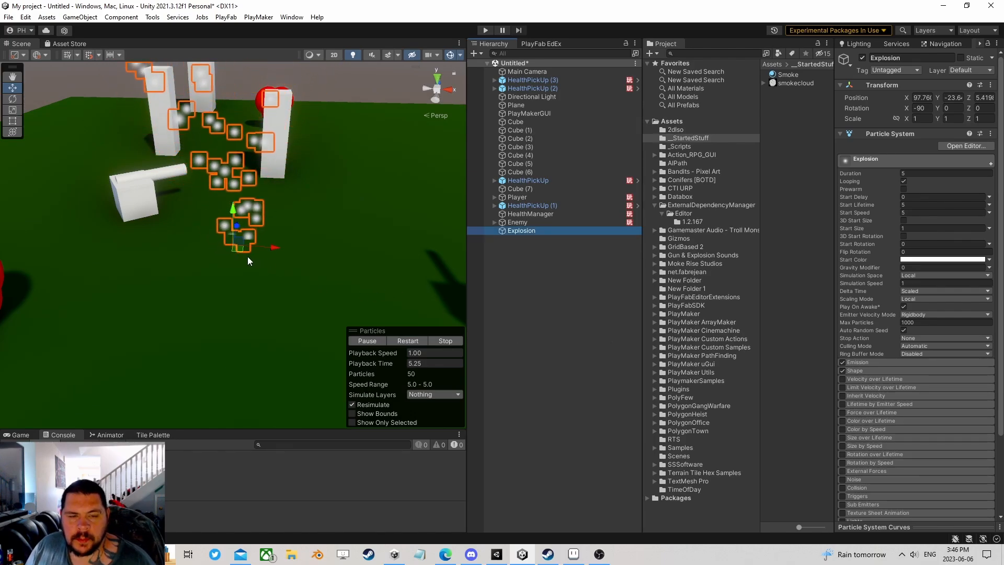
mouse_move(238, 249)
mouse_down()
mouse_move(258, 322)
mouse_move(253, 262)
mouse_up()
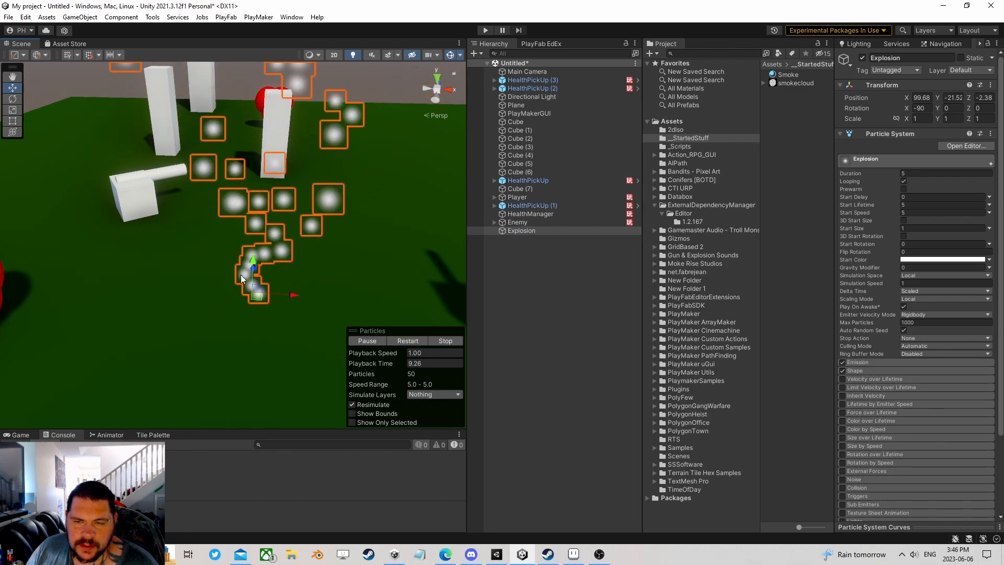
right_drag(240, 274, 341, 218)
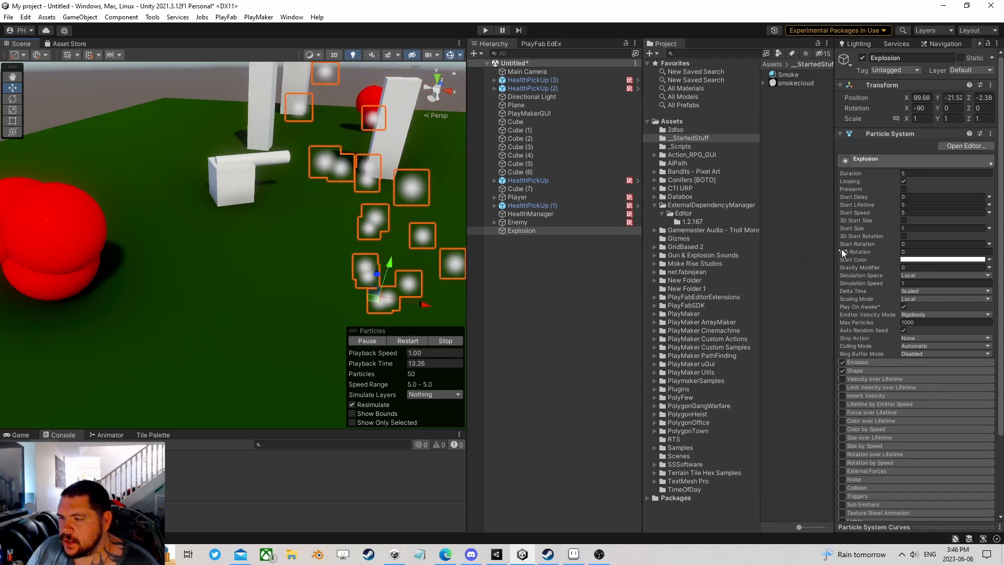
Set the Explosion particle system's duration and start lifetime both to 0.25.
drag(835, 247, 724, 246)
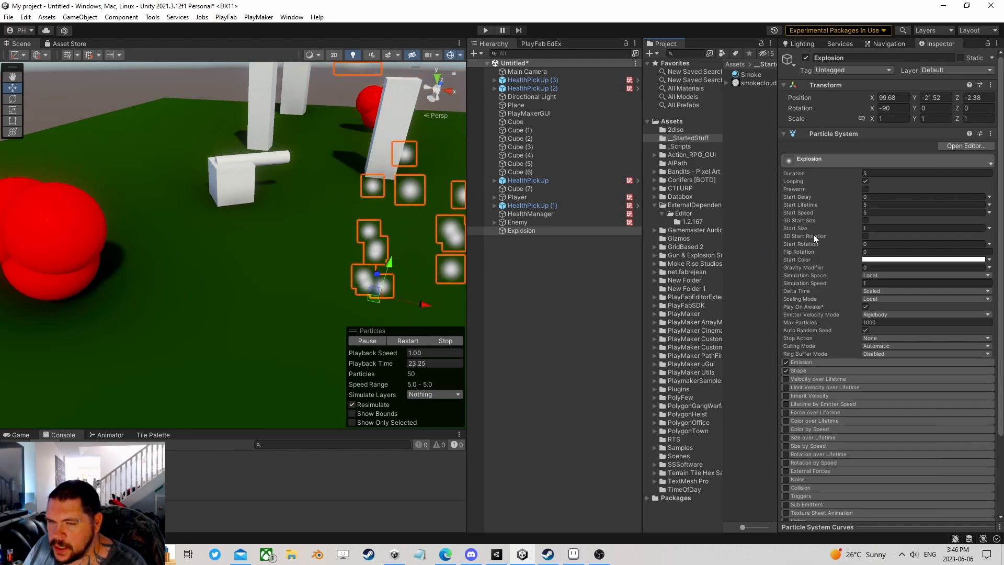
scroll(860, 266, down, 3)
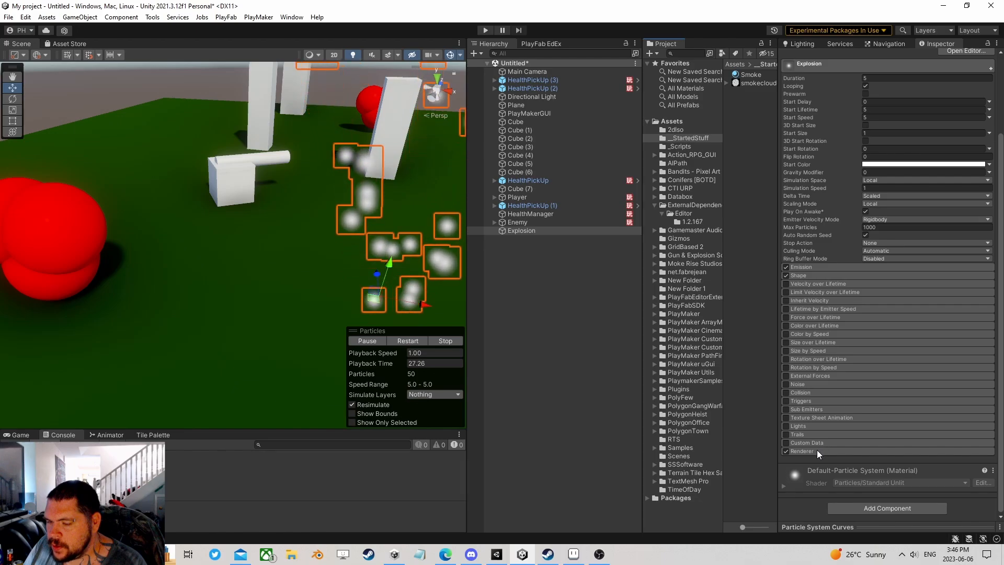
scroll(832, 275, up, 3)
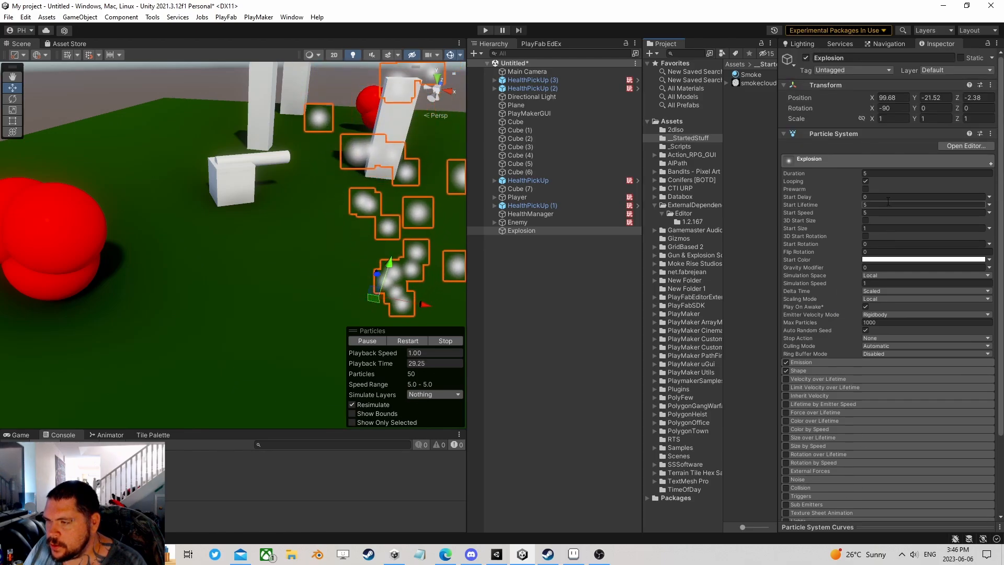
click(874, 175)
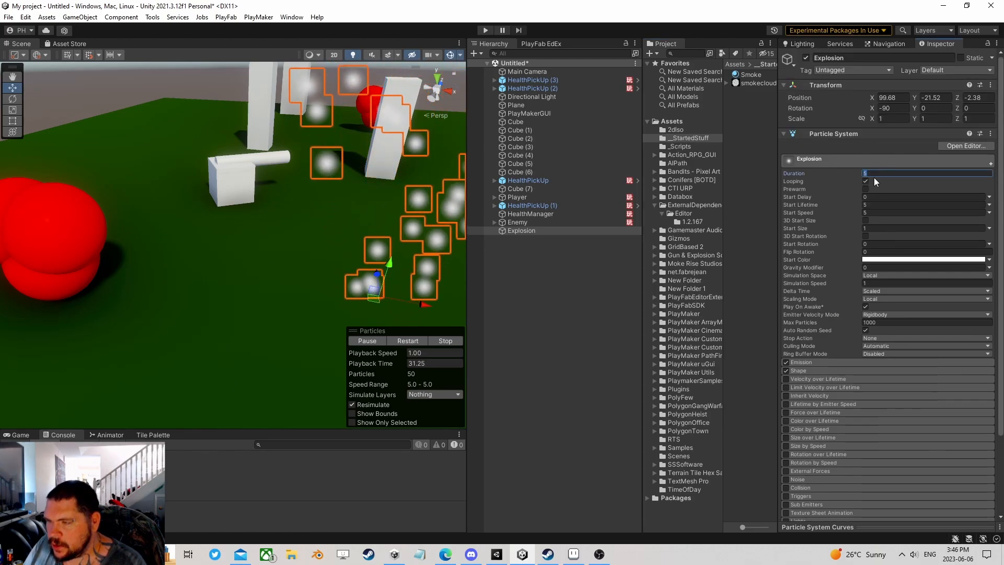
text(0.25)
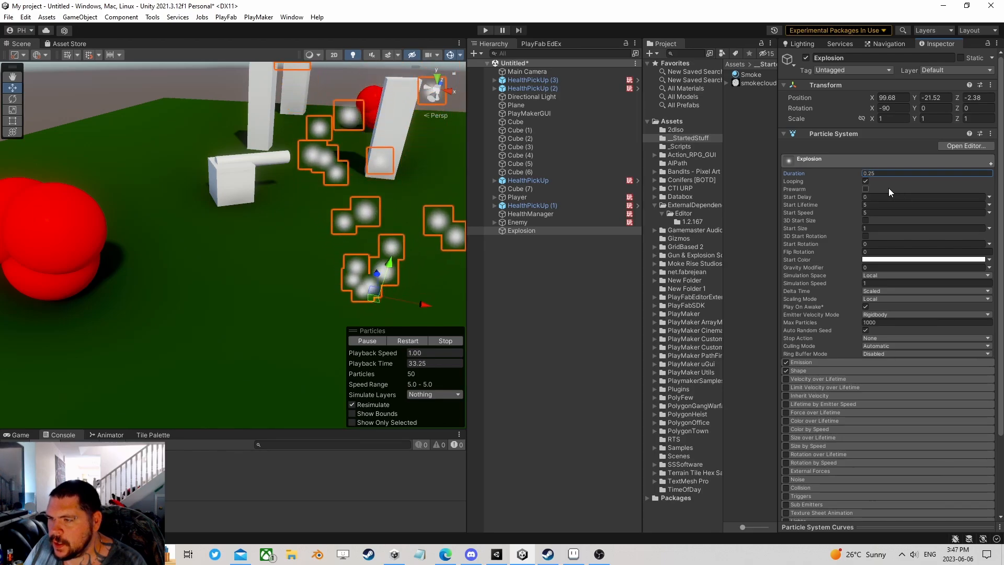
click(873, 205)
text(.25)
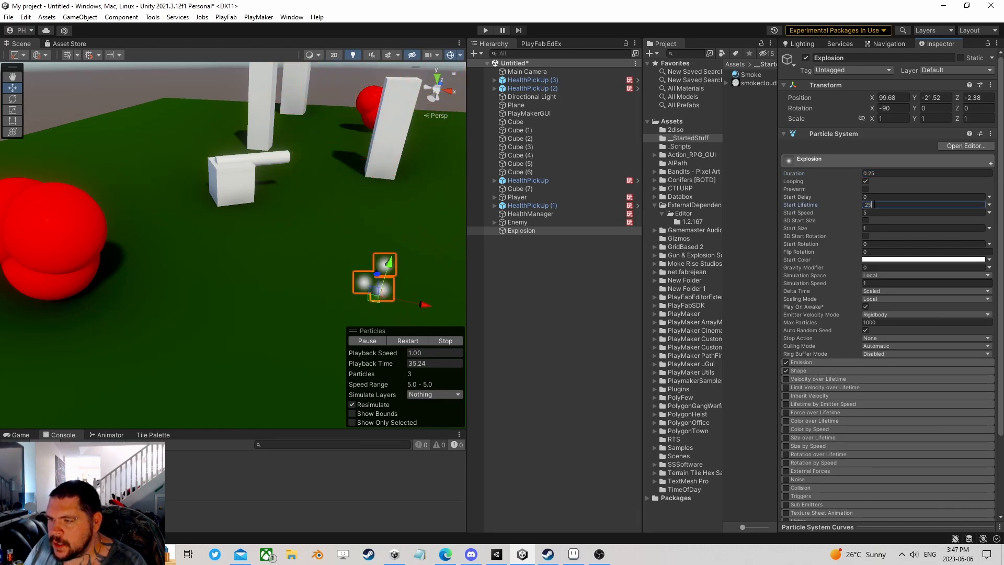
In the Explosion's Emission module, try a Rate over Time of 50 and finally set it to 0.
middle_drag(387, 292, 334, 245)
click(822, 362)
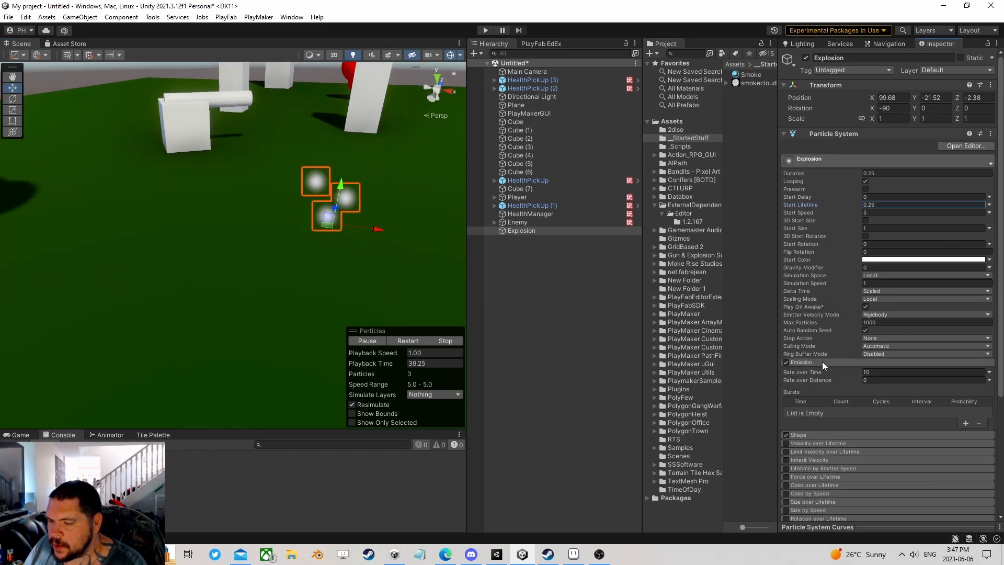
click(888, 372)
text(3)
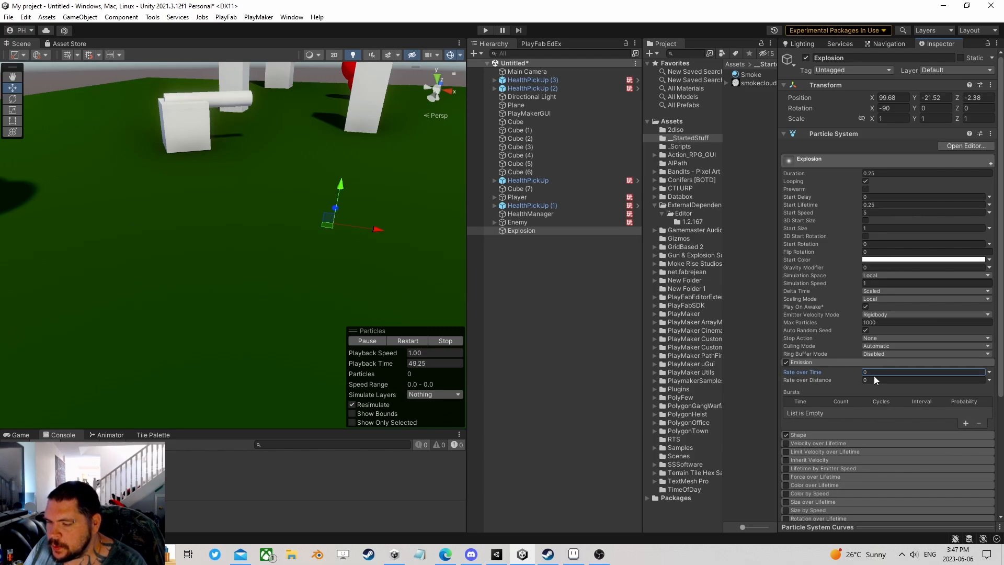
text(0)
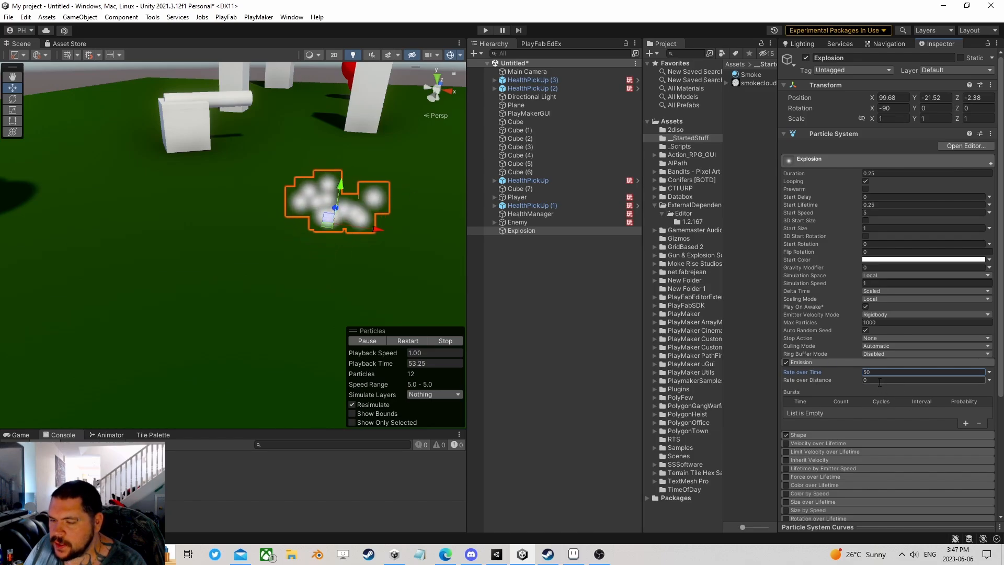
drag(947, 373, 859, 384)
text(0)
Add an emission burst to the Explosion with 10 cycles and an interval of 0.05.
click(965, 423)
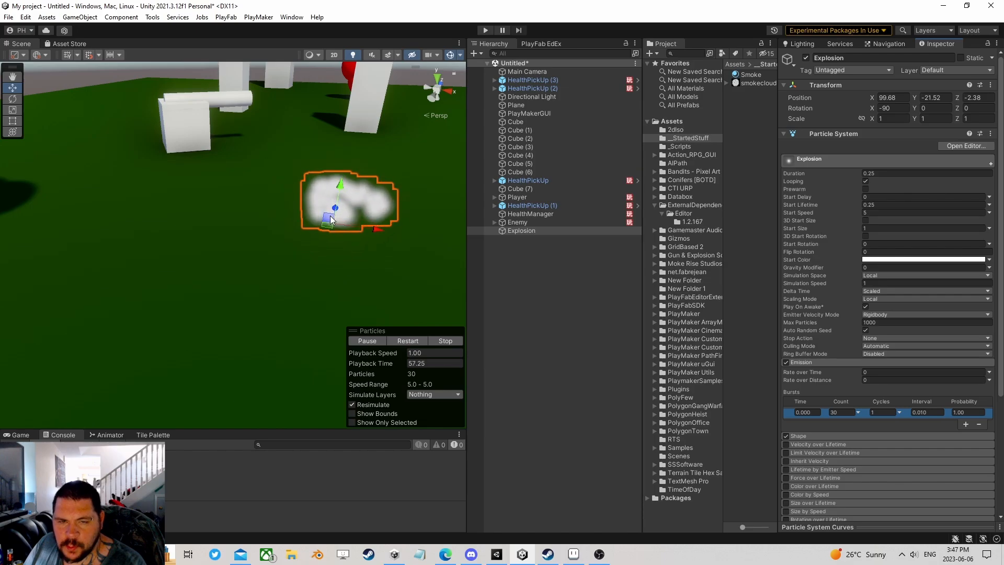
click(883, 412)
text(10)
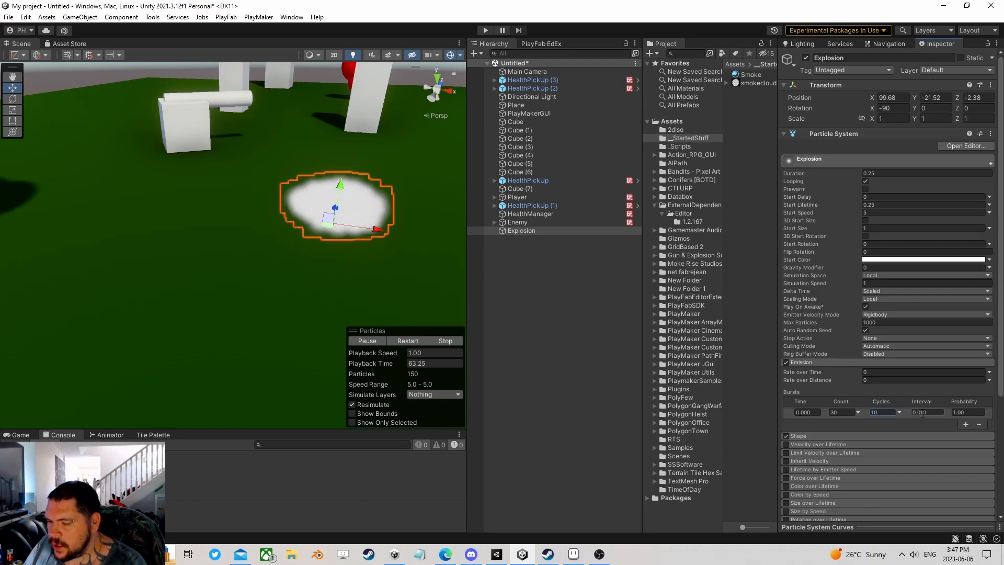
click(919, 412)
text(0.5)
key(Return)
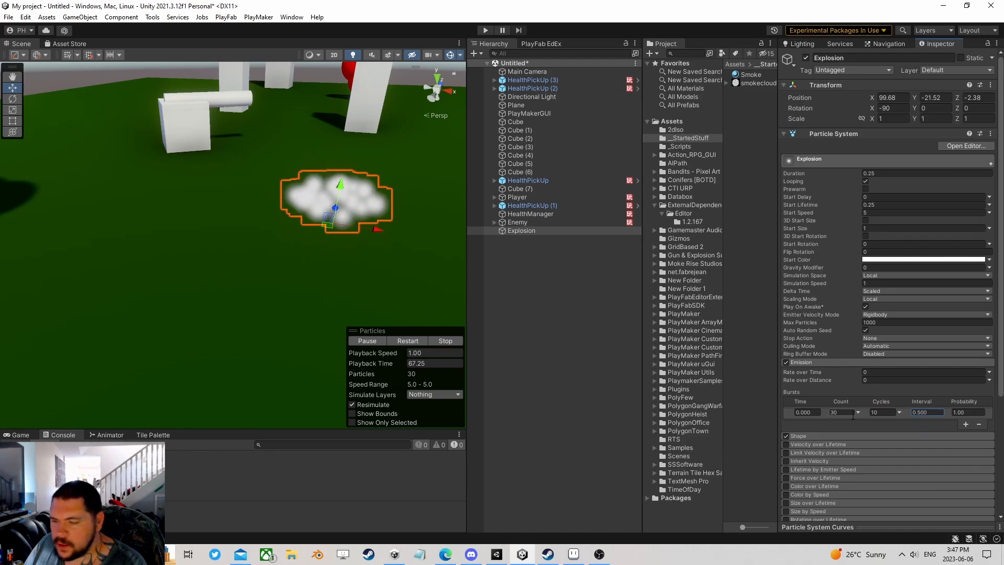
drag(930, 412, 895, 410)
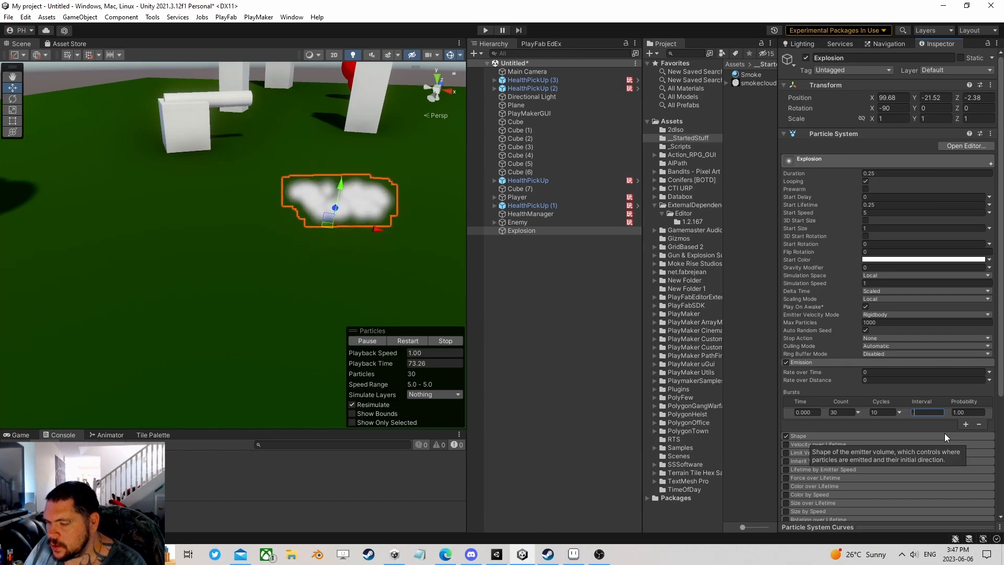
text(0.050)
Reduce the Explosion's emission burst to 3 cycles with a count of 5.
click(871, 410)
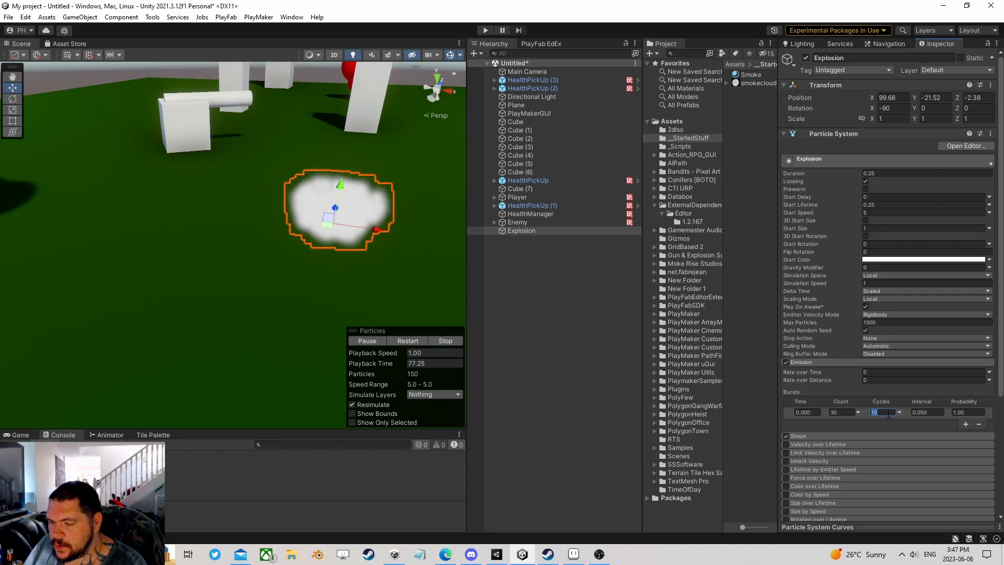
text(1)
key(BackSpace)
text(2)
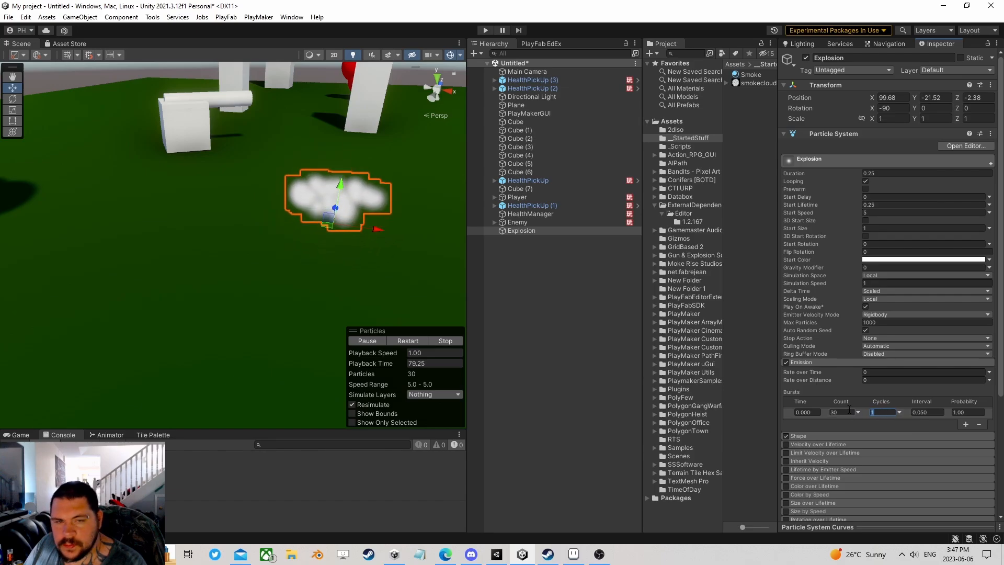
key(BackSpace)
text(3)
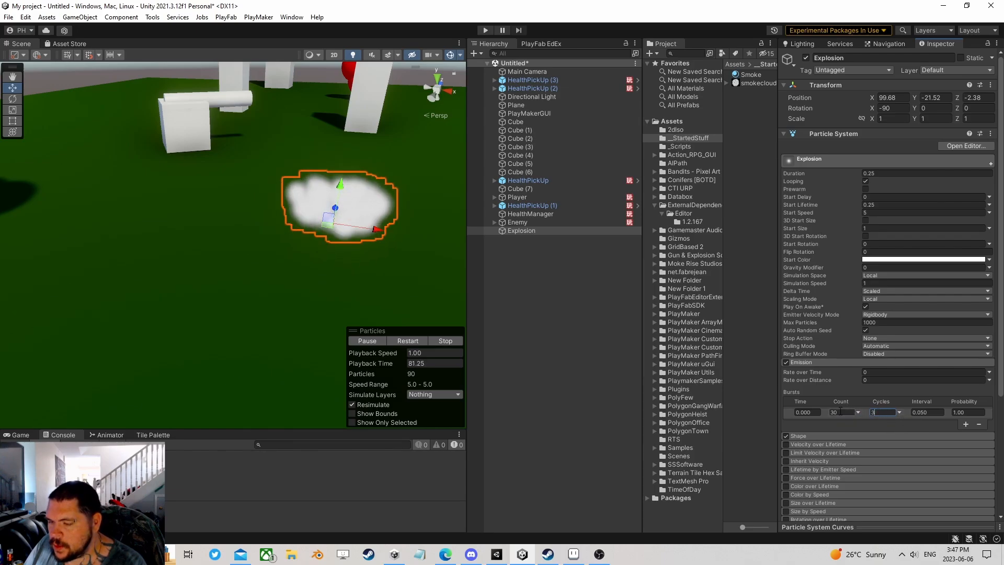
drag(842, 412, 808, 407)
text(10)
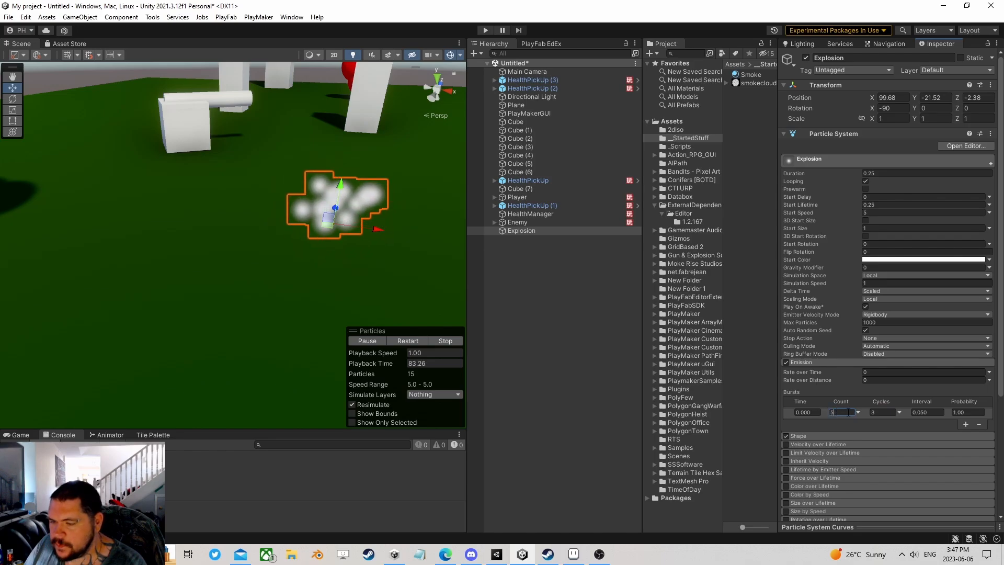
Set the Explosion's emission burst count to 15 and its start speed to 0.
key(BackSpace)
text(5)
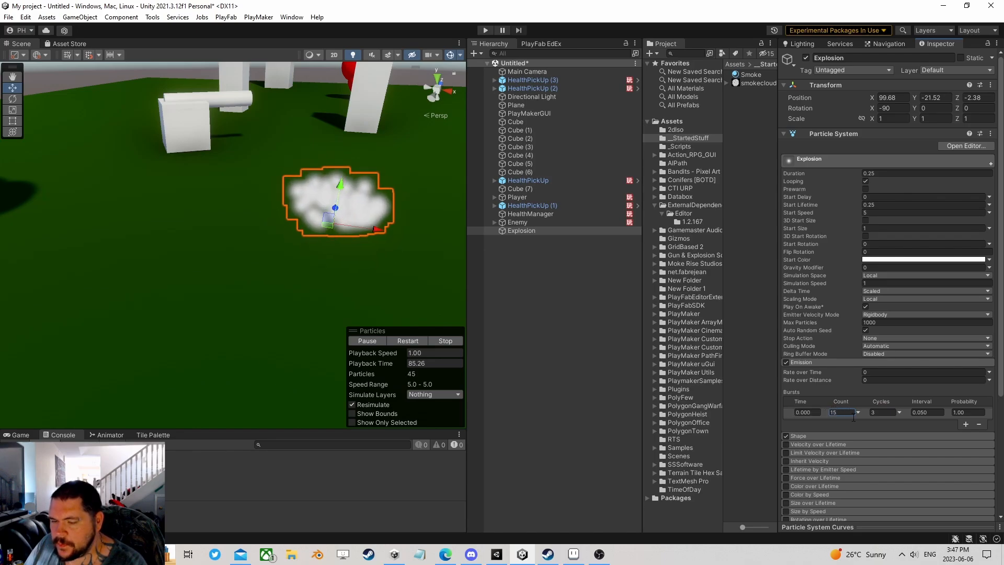
right_drag(349, 282, 289, 258)
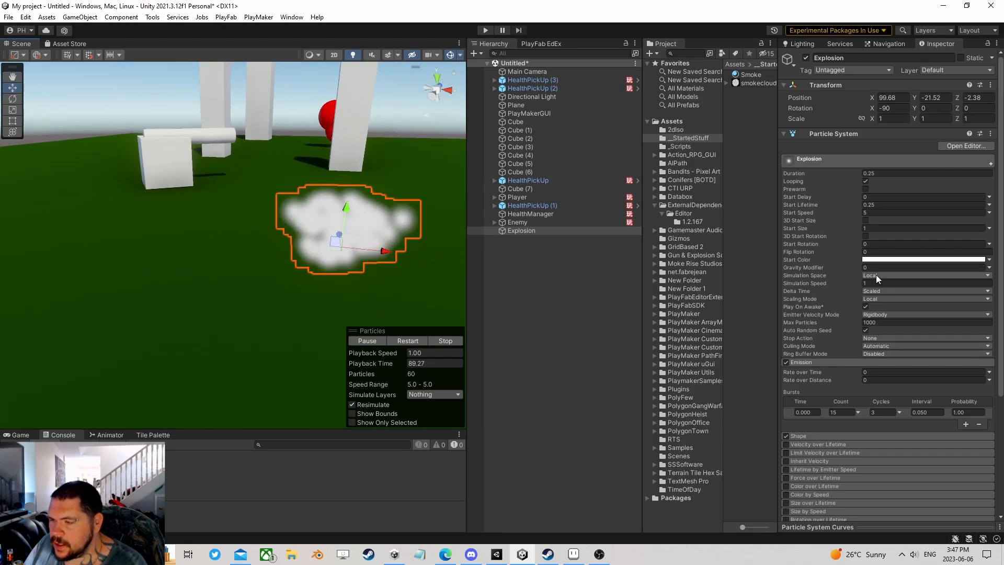
click(871, 213)
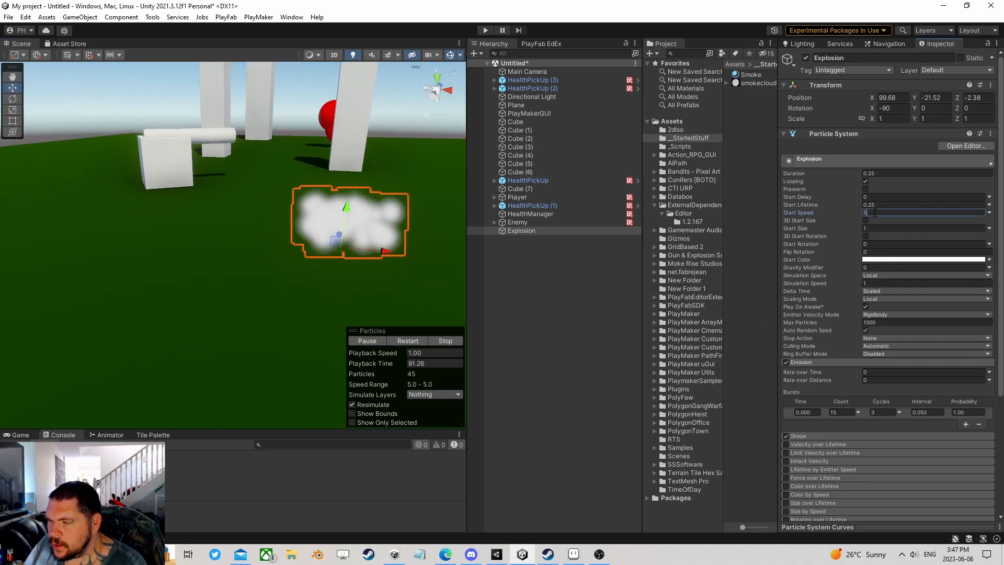
text(0)
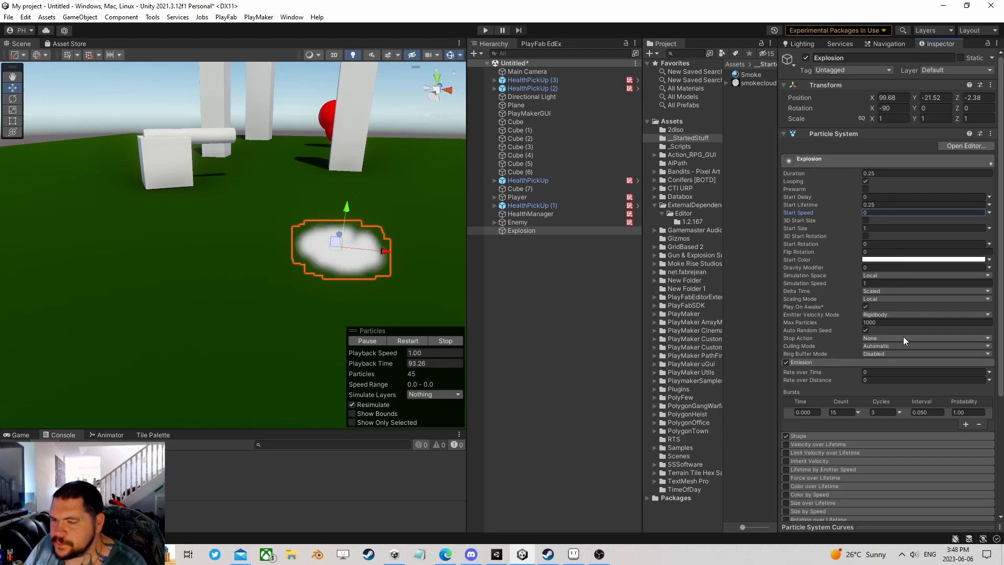
In the Explosion's Shape module, try the Donut emitter shape and finally choose Sphere.
scroll(903, 336, down, 5)
click(840, 323)
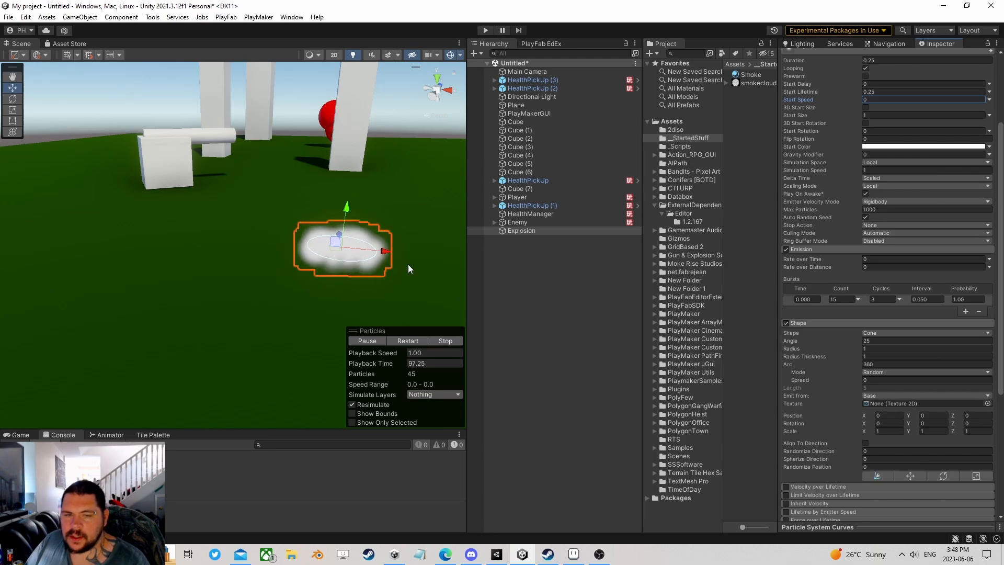
scroll(309, 294, down, 3)
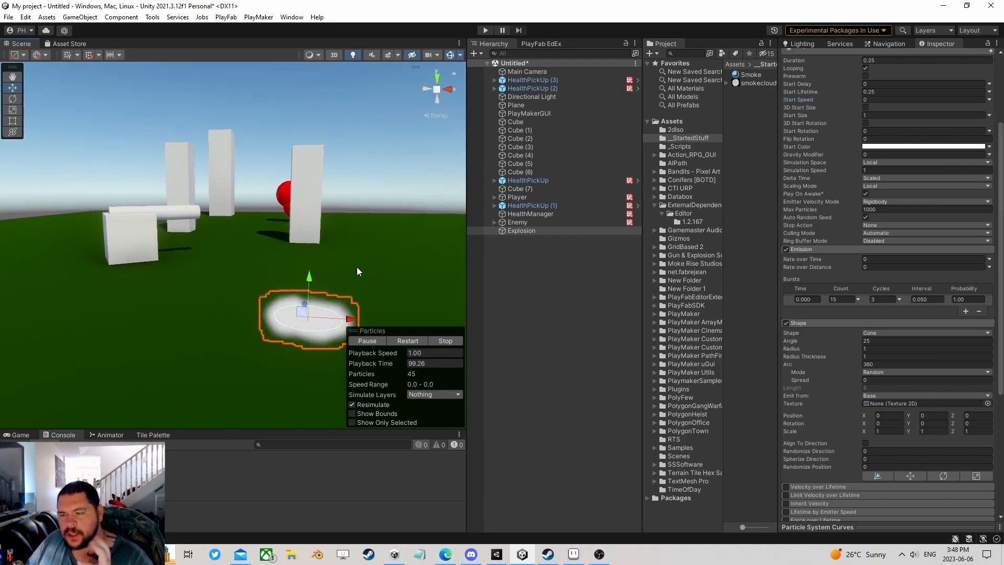
click(880, 332)
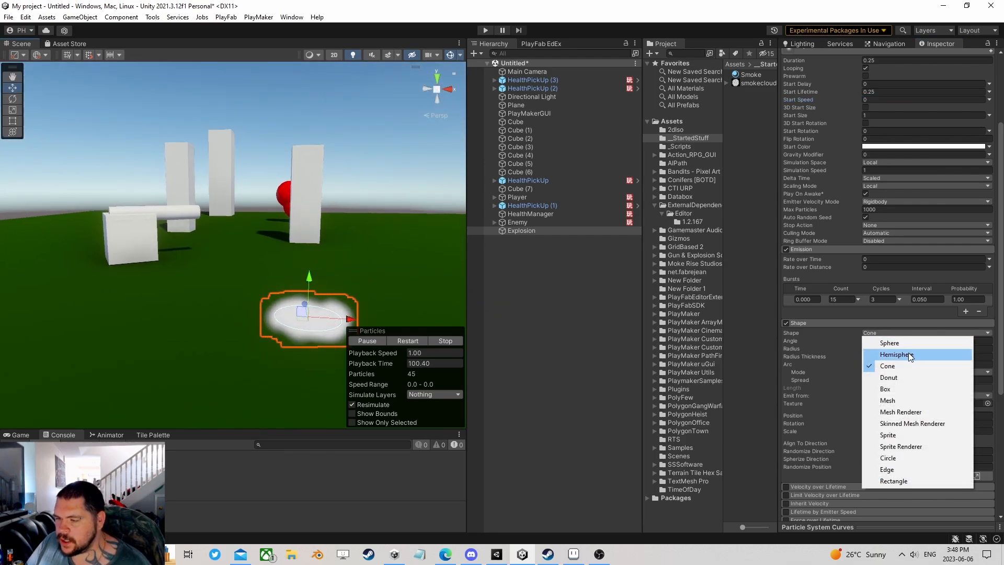
click(908, 379)
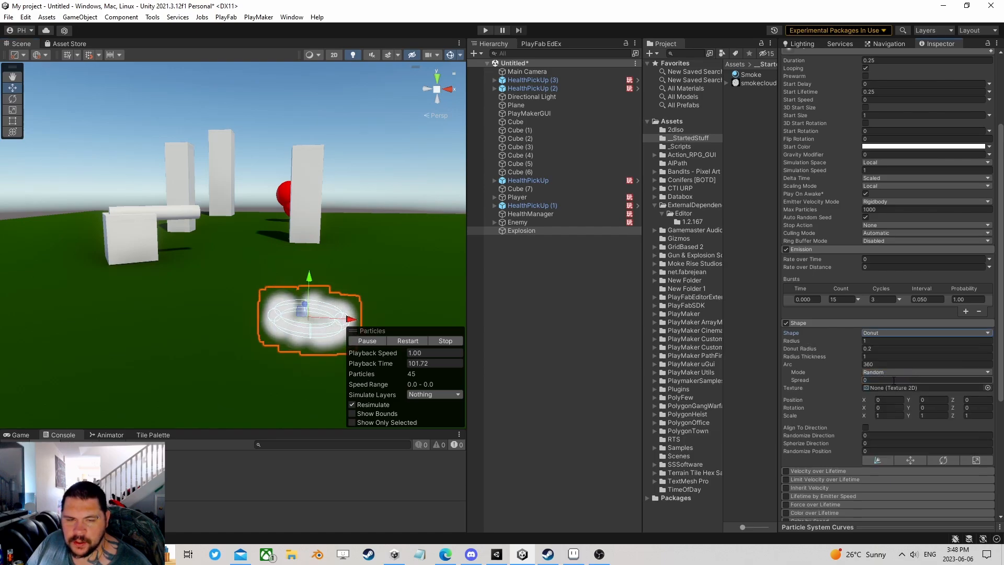
click(883, 333)
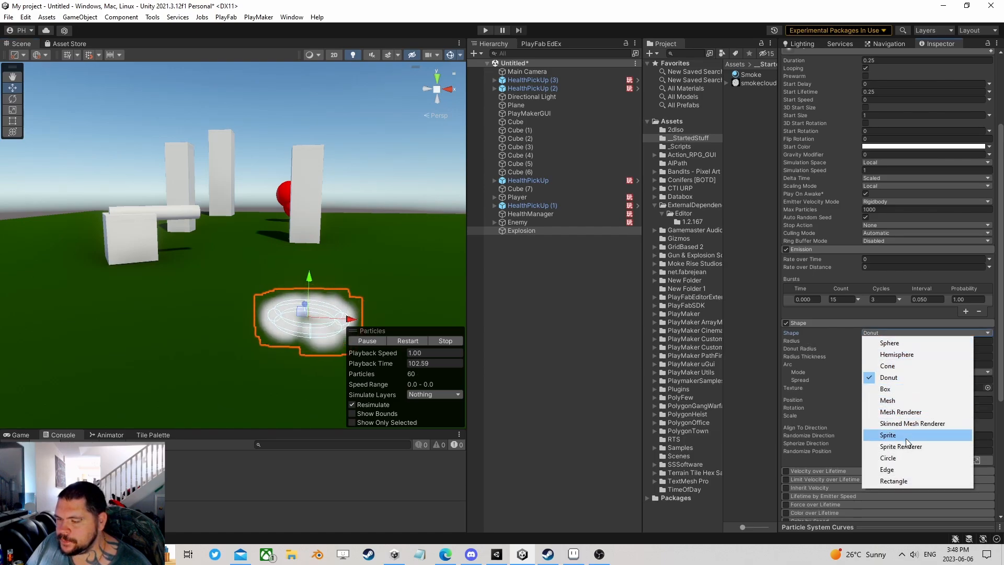
click(888, 343)
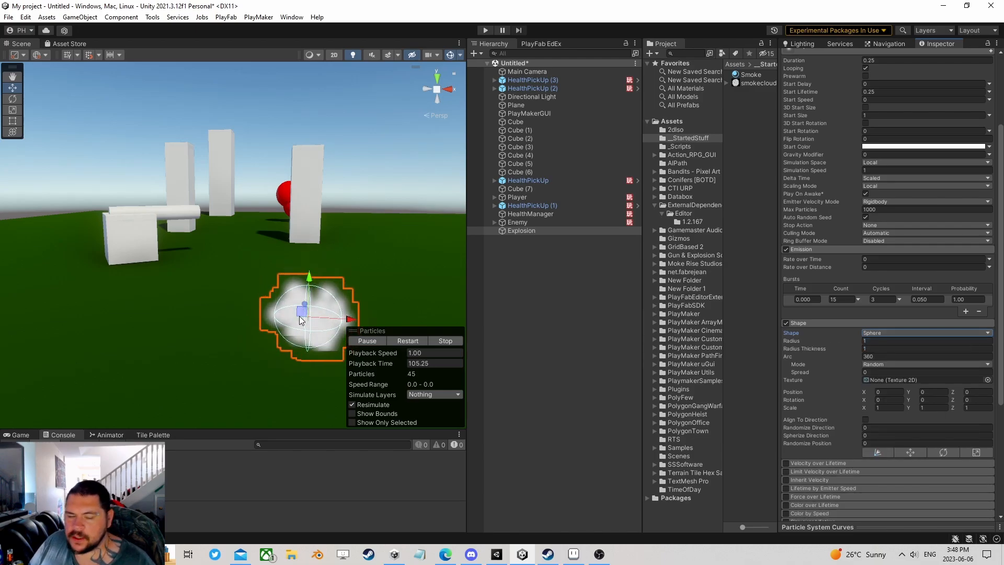
Set the sphere emitter's radius to 0.5 and inspect the smoke ball up close in the scene.
text(0.5)
key(Return)
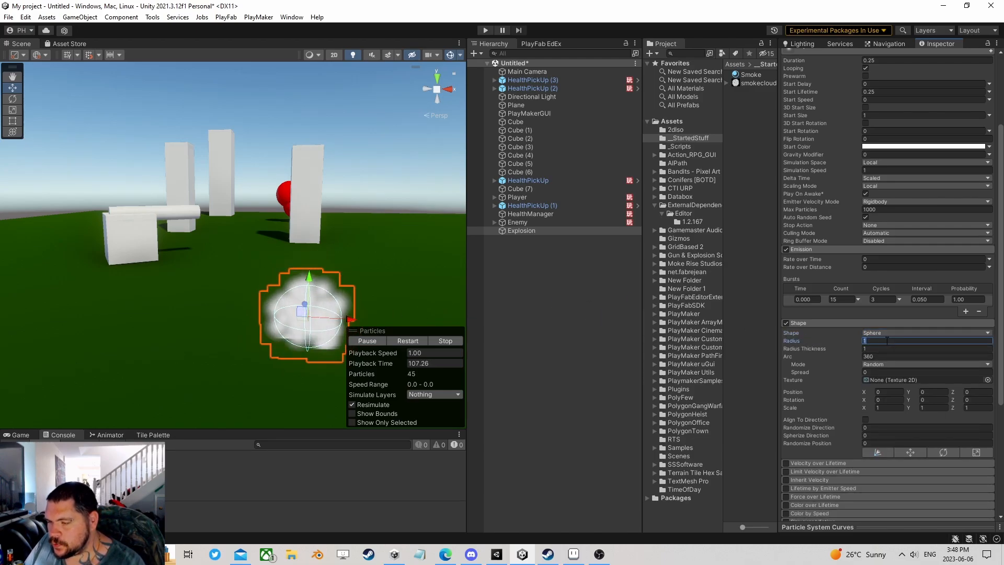
middle_drag(304, 334, 258, 276)
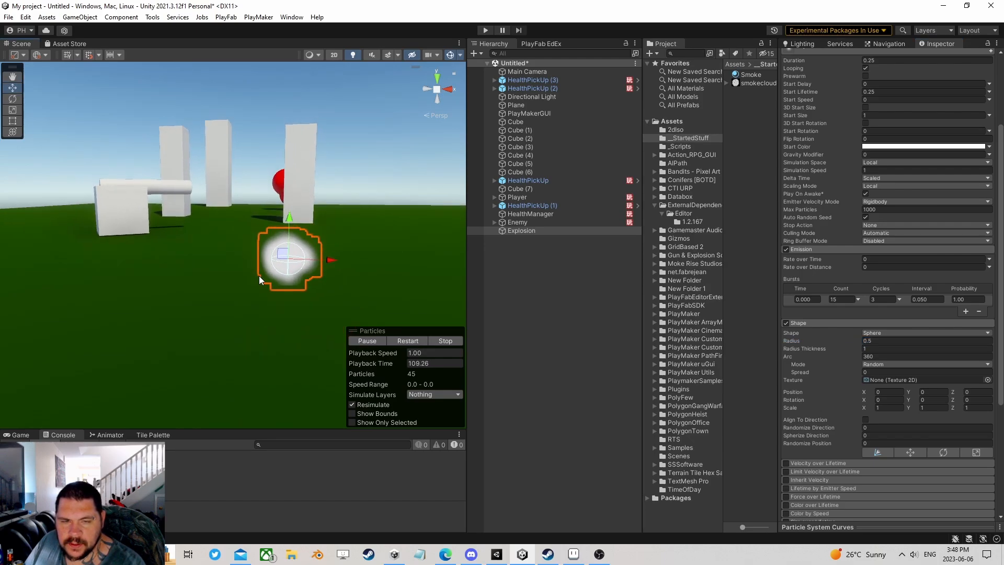
scroll(259, 278, up, 5)
right_drag(259, 283, 369, 288)
middle_drag(194, 294, 256, 287)
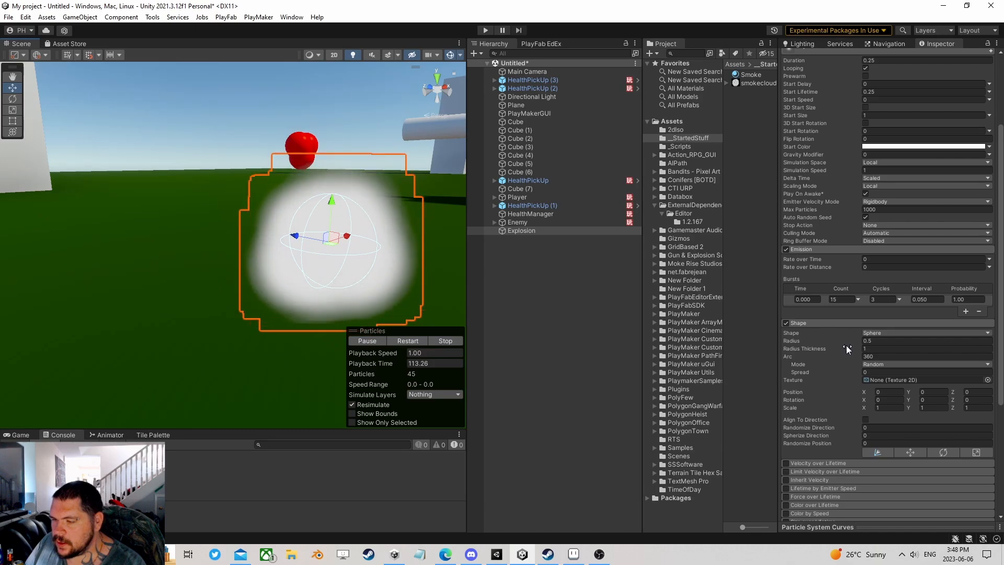
Enable the Explosion's Size over Lifetime module and expand its settings.
scroll(845, 345, down, 6)
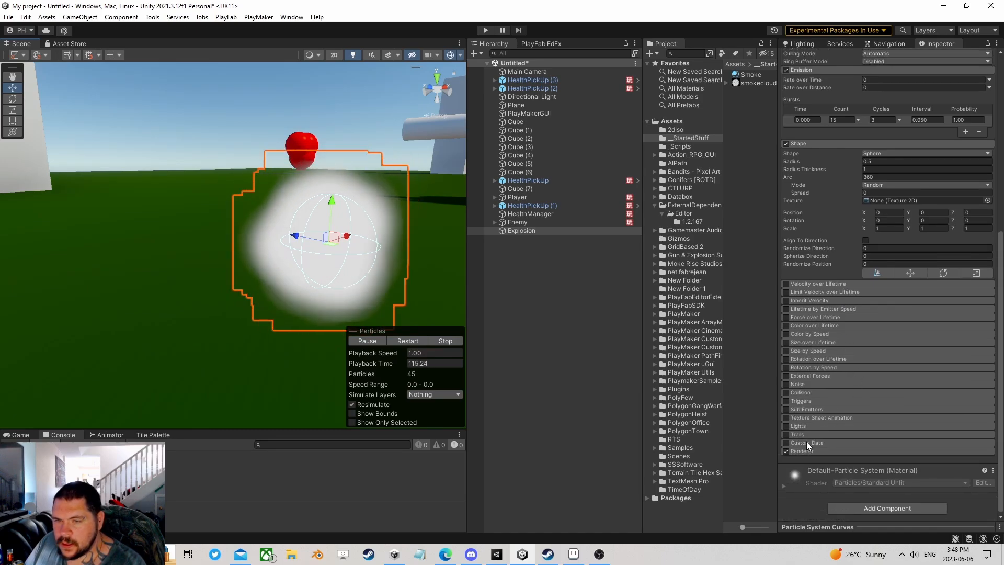
right_drag(322, 217, 271, 238)
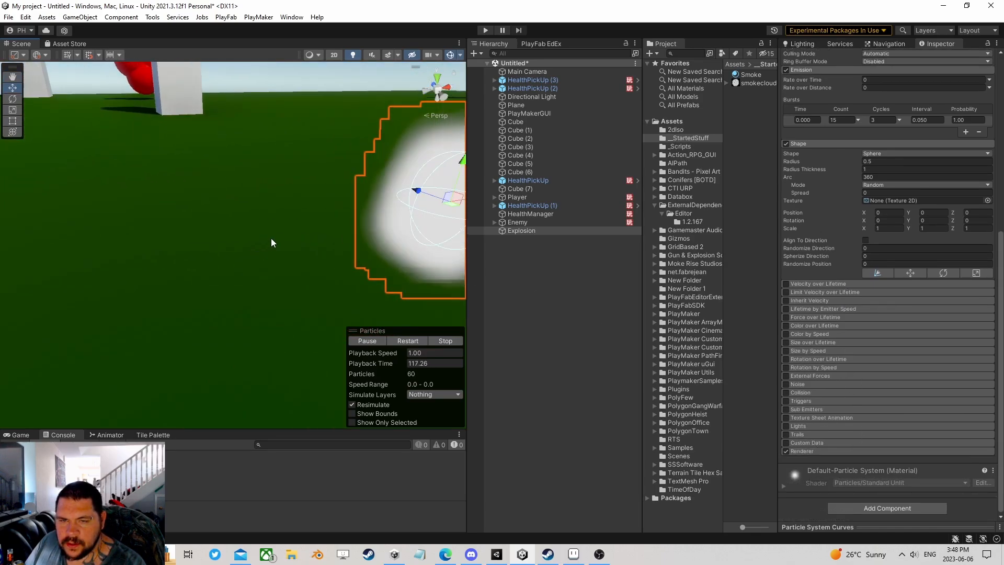
scroll(273, 236, down, 5)
middle_drag(324, 209, 277, 254)
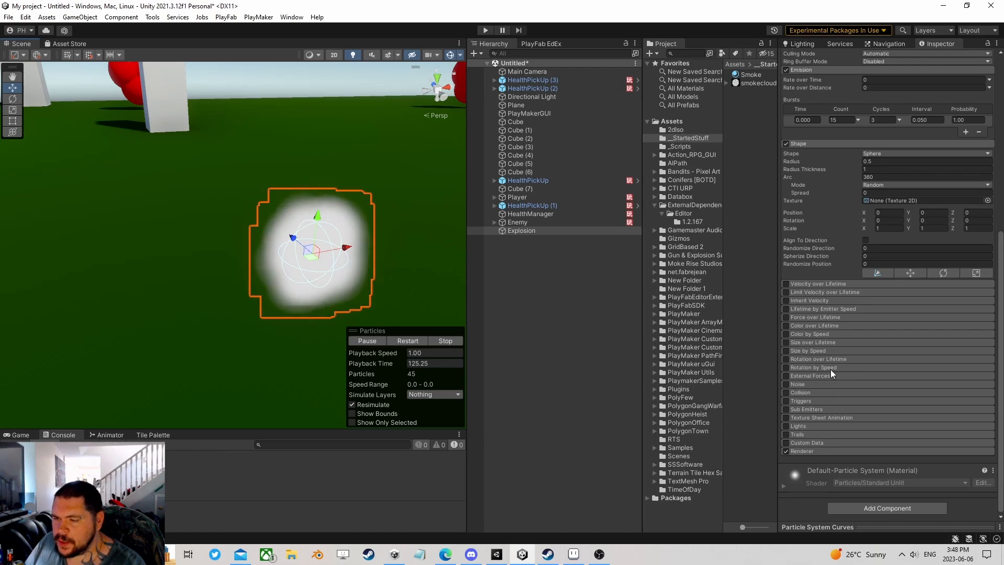
click(785, 342)
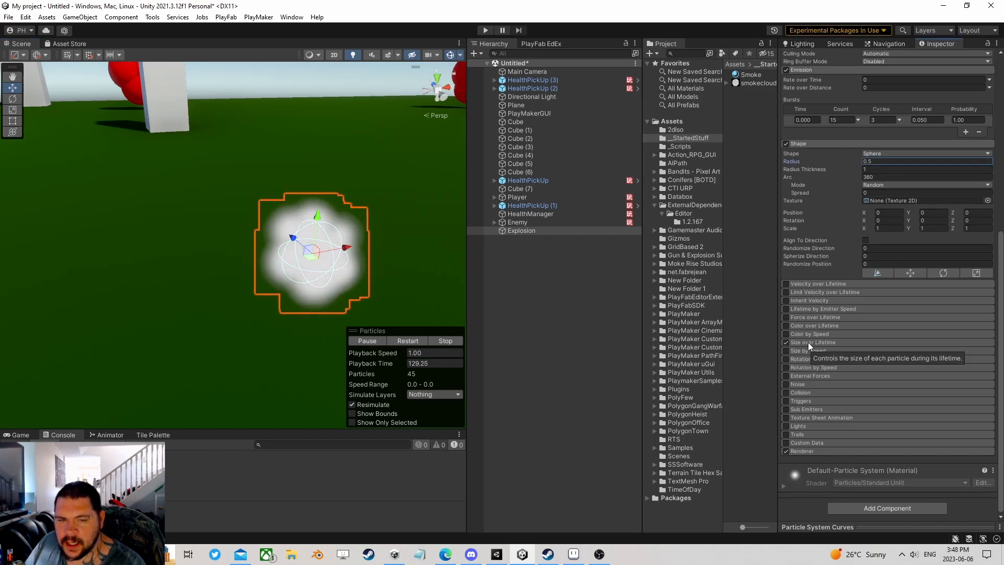
click(816, 342)
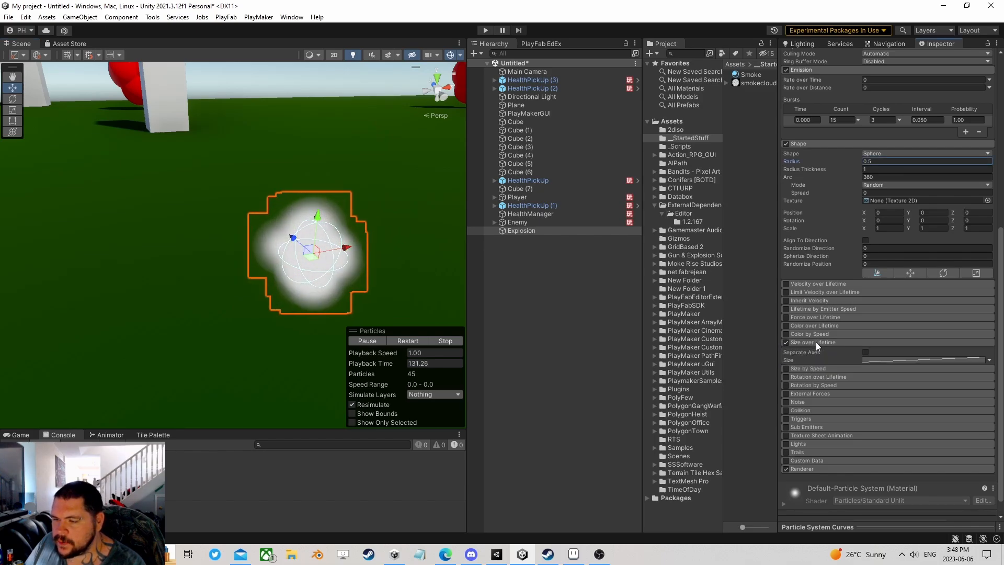
Show the Size over Lifetime curve in the expanded curve editor, set its maximum to 8, and collapse the editor.
click(908, 359)
click(910, 360)
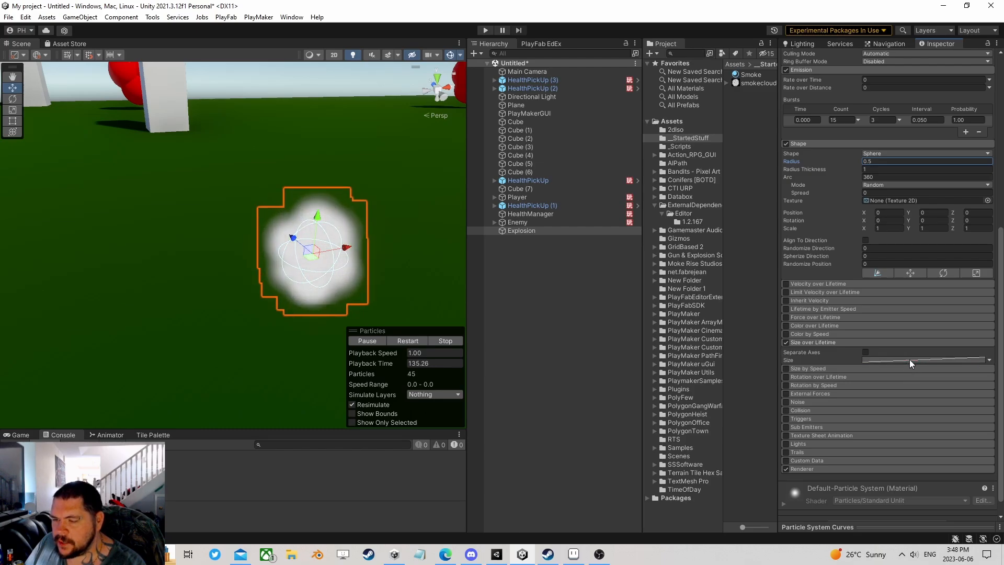
click(909, 359)
click(910, 360)
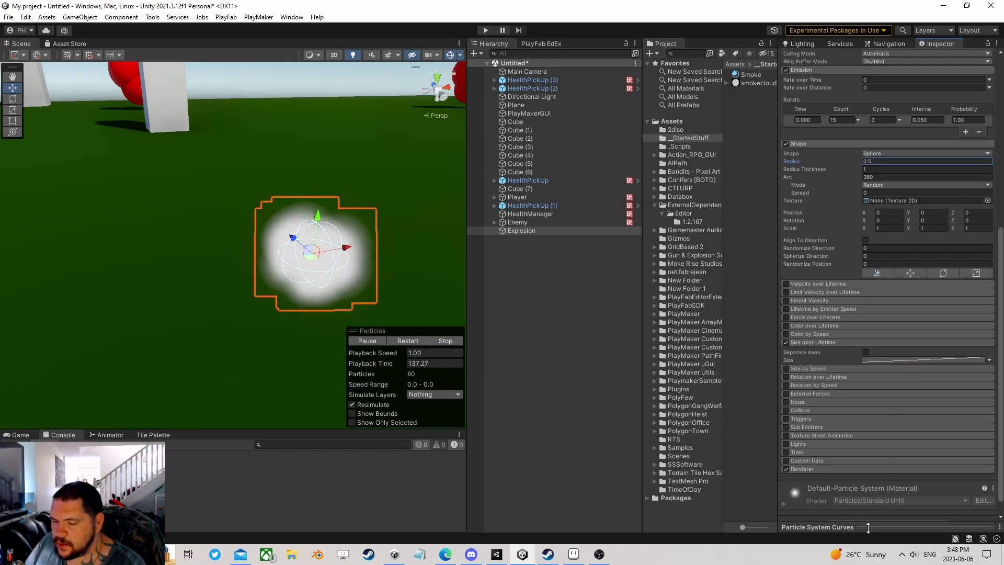
drag(867, 527, 870, 273)
scroll(822, 205, down, 5)
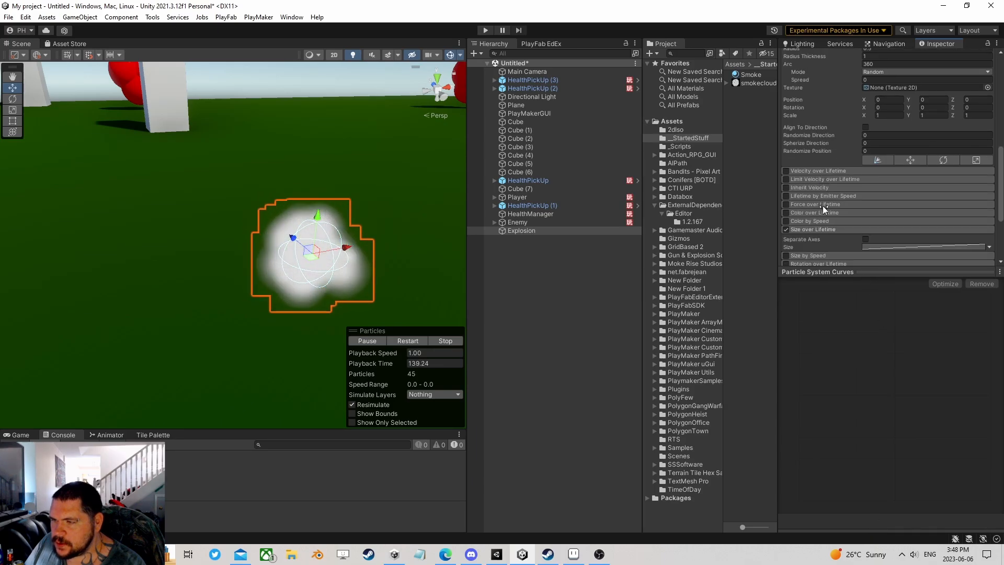
scroll(886, 195, down, 5)
click(874, 133)
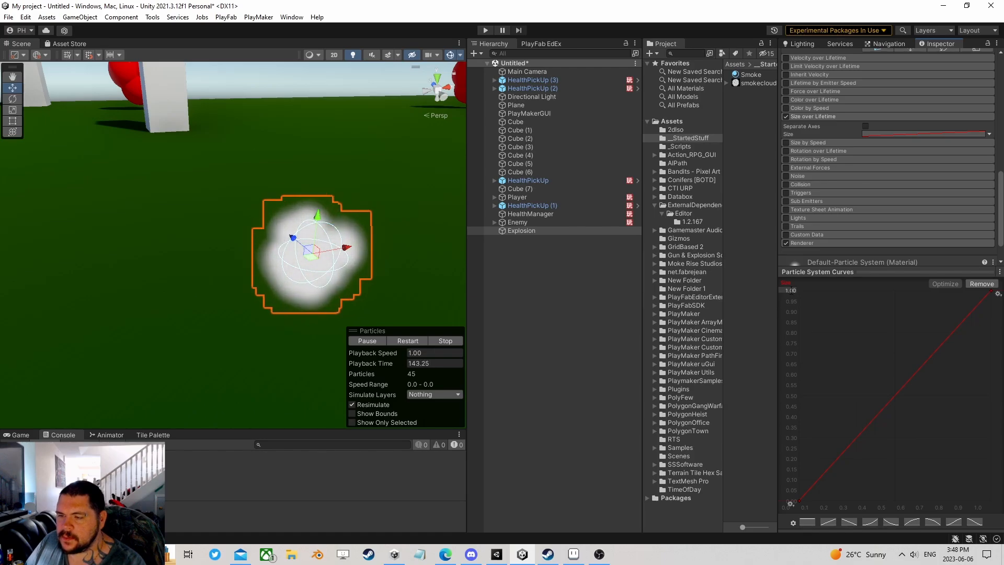
click(787, 290)
text(8)
key(Return)
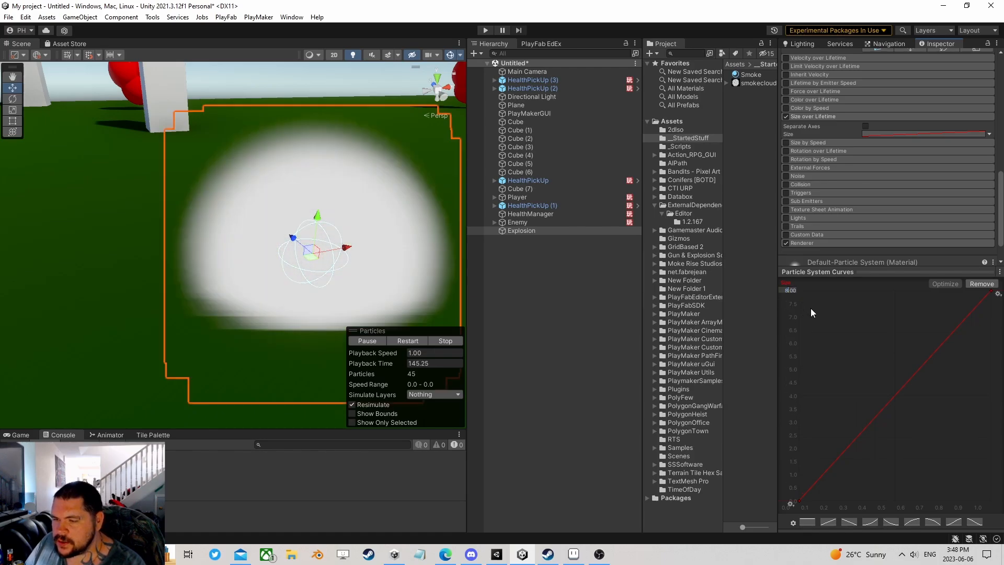
click(916, 272)
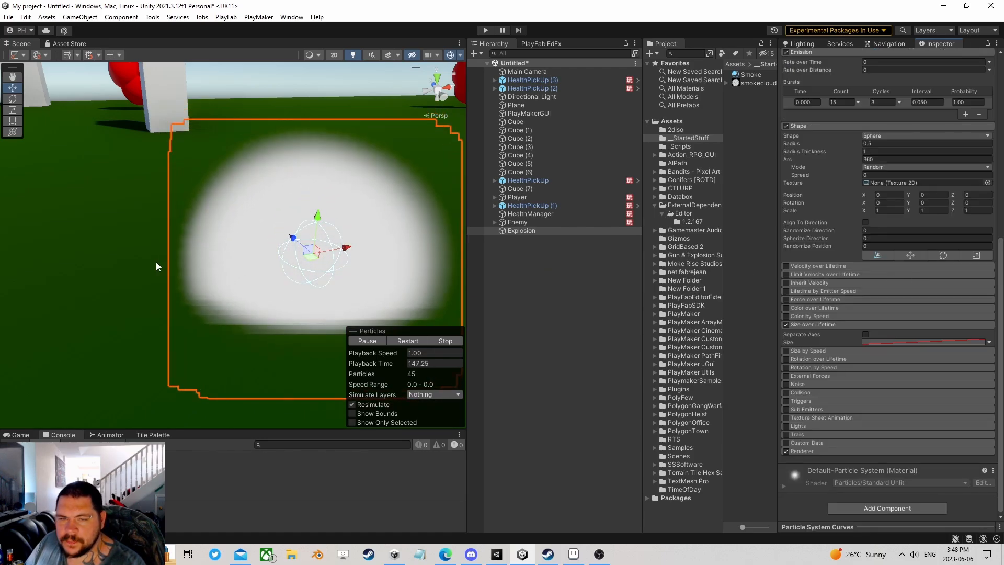
Raise the Explosion vertically in the scene so the smoke ball clears the ground.
scroll(245, 237, down, 10)
scroll(312, 266, up, 5)
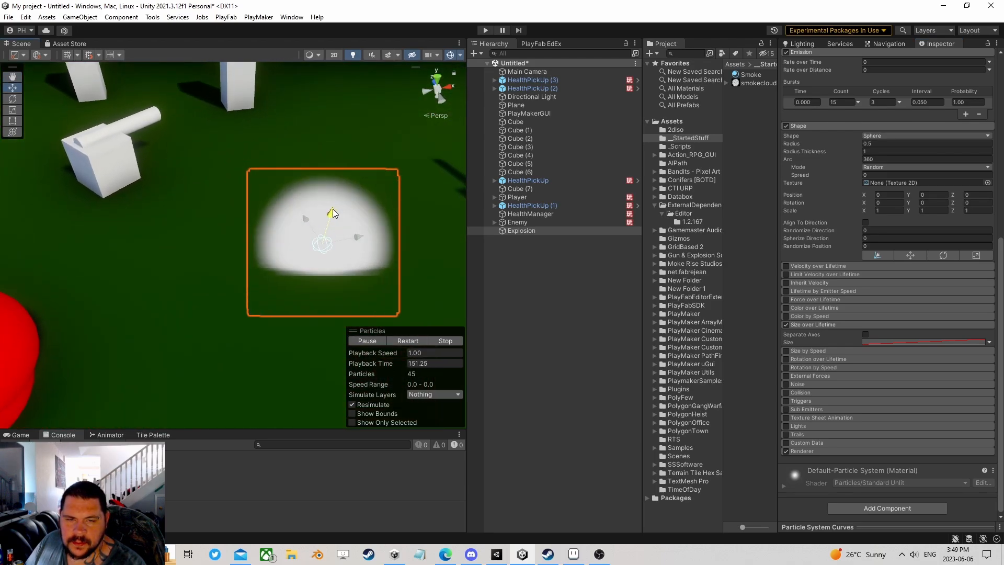
drag(332, 209, 342, 172)
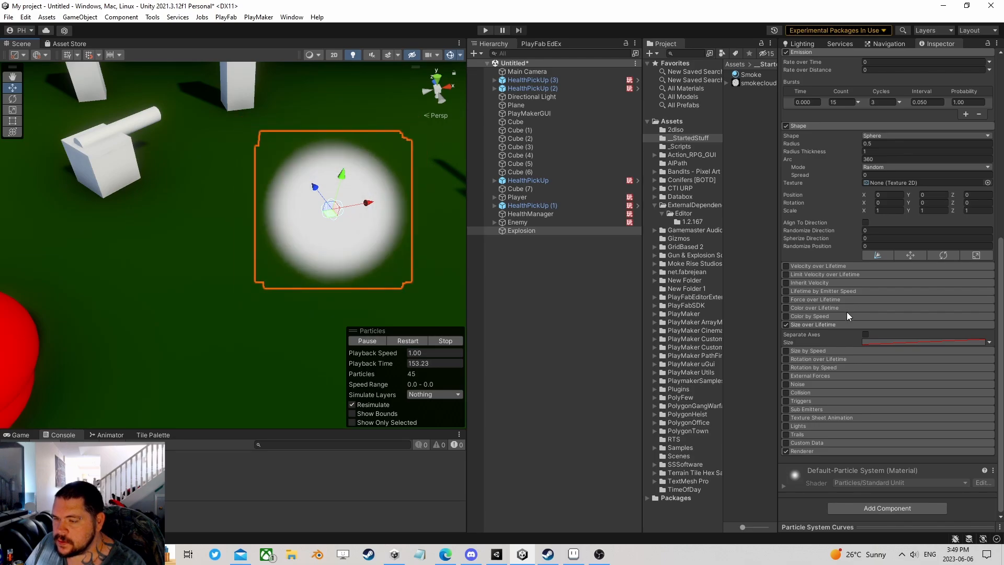
Collapse Size over Lifetime, enable the Color over Lifetime module and open its color gradient for editing.
click(841, 324)
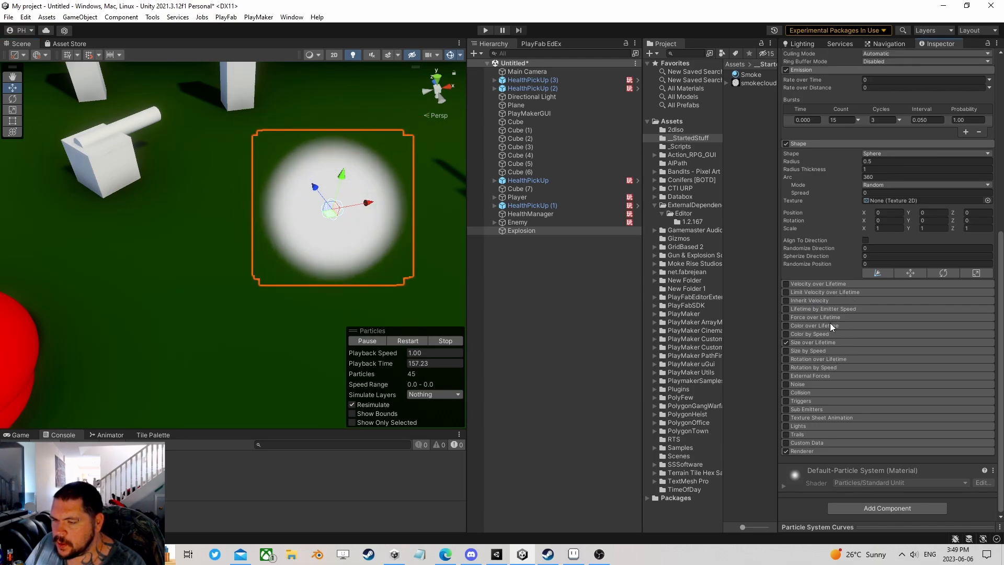
click(816, 325)
click(786, 325)
click(865, 334)
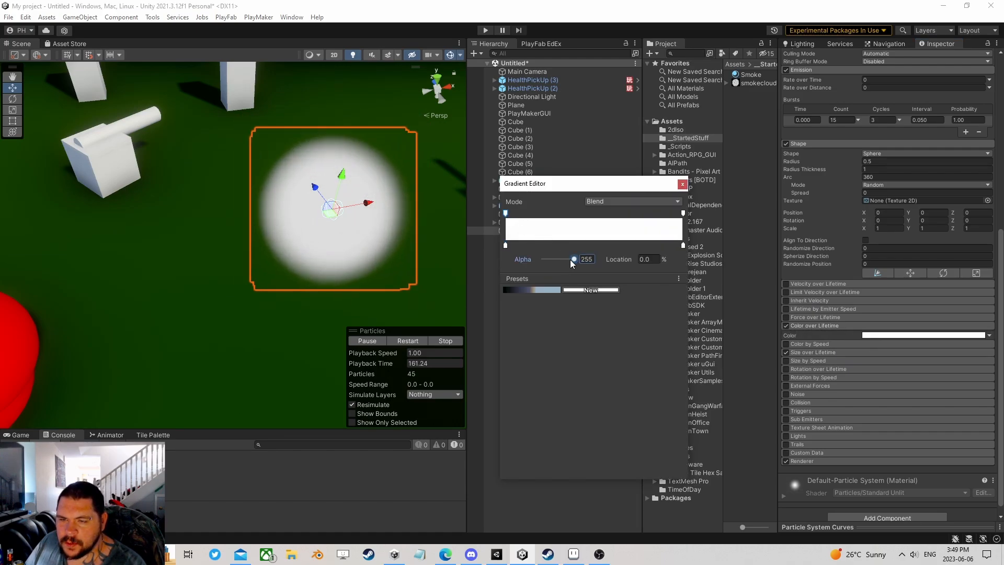
Make both ends of the gradient fully transparent and add two alpha keys between them, with alpha 90 at 58.2%.
drag(569, 260, 508, 260)
click(682, 213)
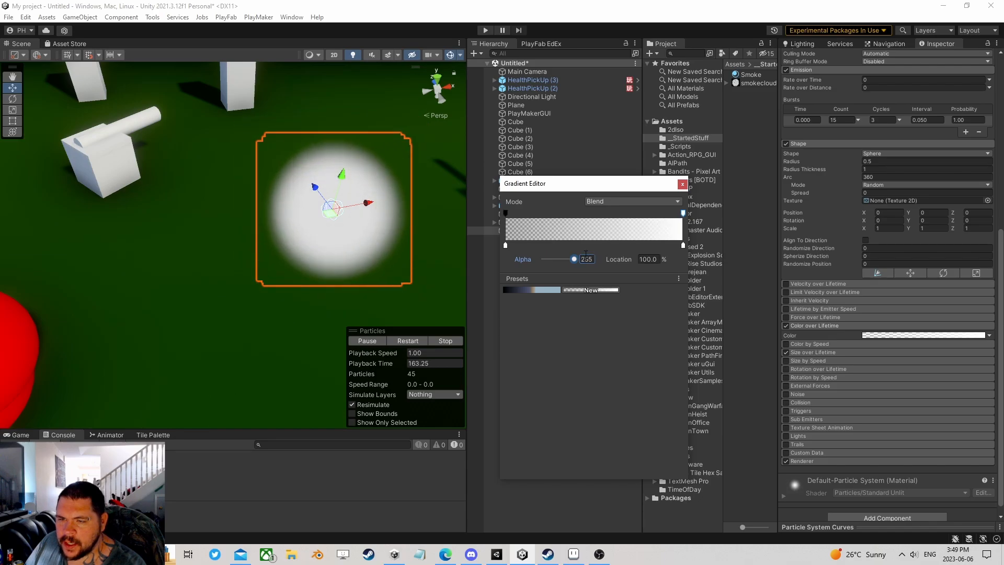
drag(573, 255, 502, 261)
click(529, 213)
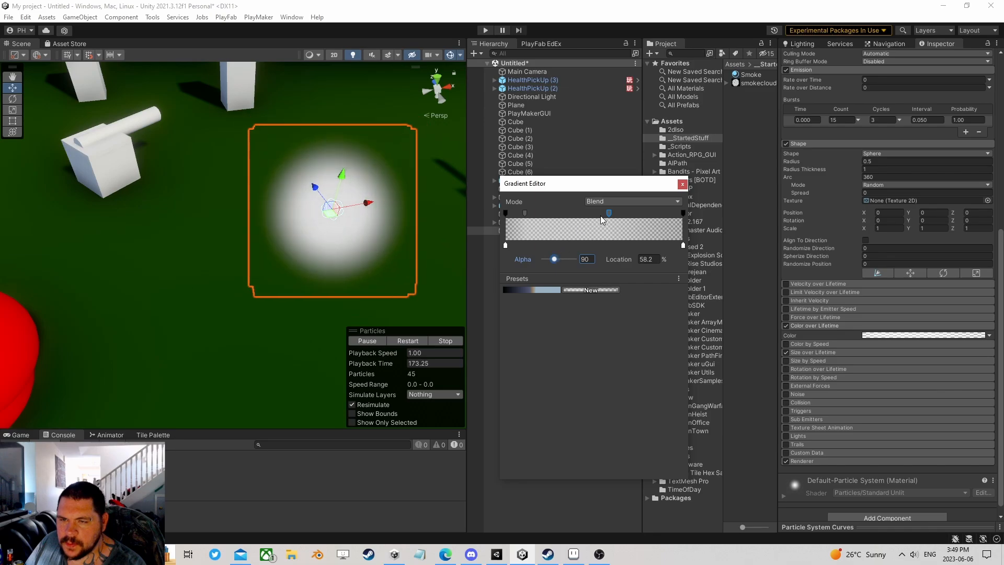
Add a pale yellow color key about a quarter of the way along the gradient, keeping the starting key white.
click(506, 245)
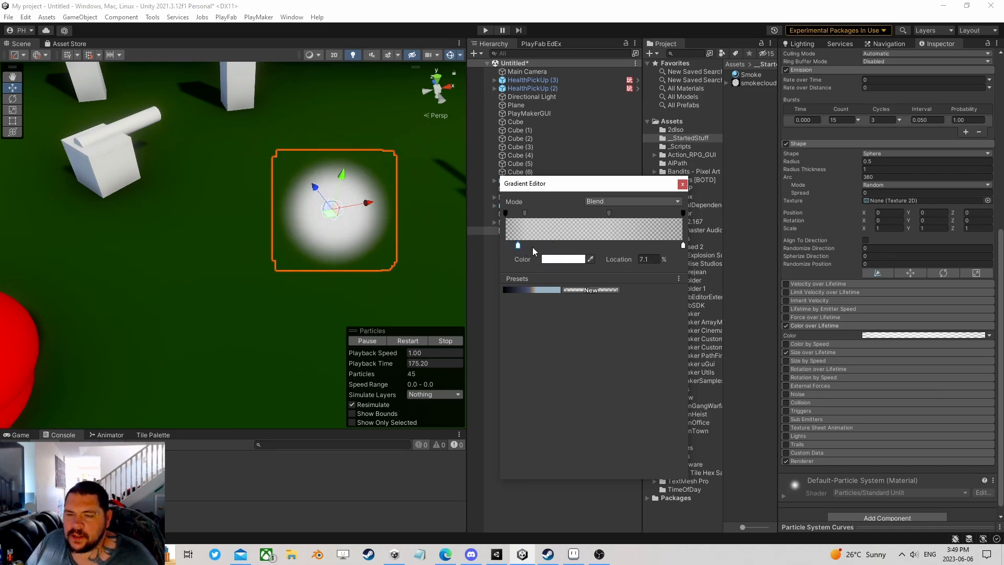
drag(506, 245, 526, 246)
double_click(505, 245)
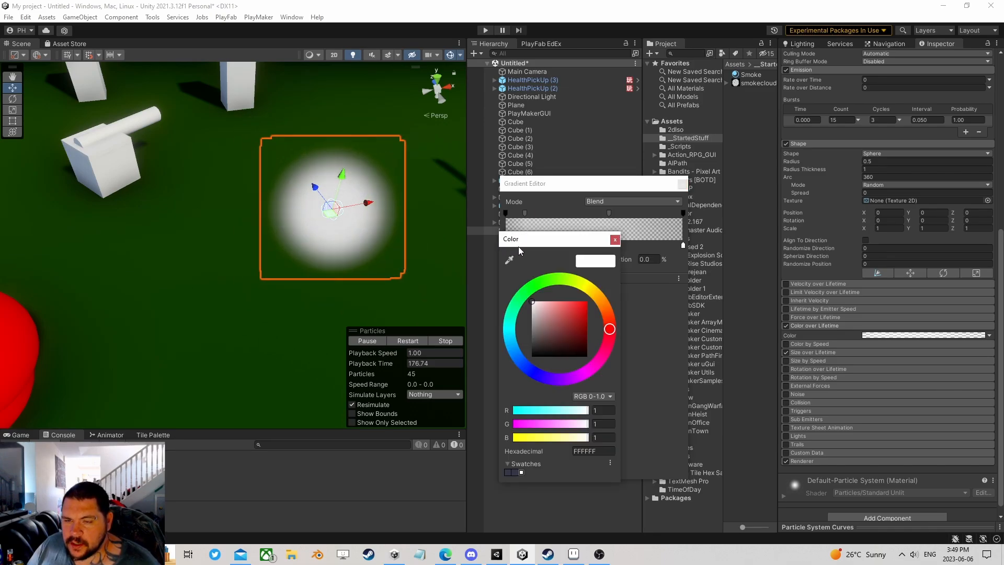
click(614, 240)
click(563, 260)
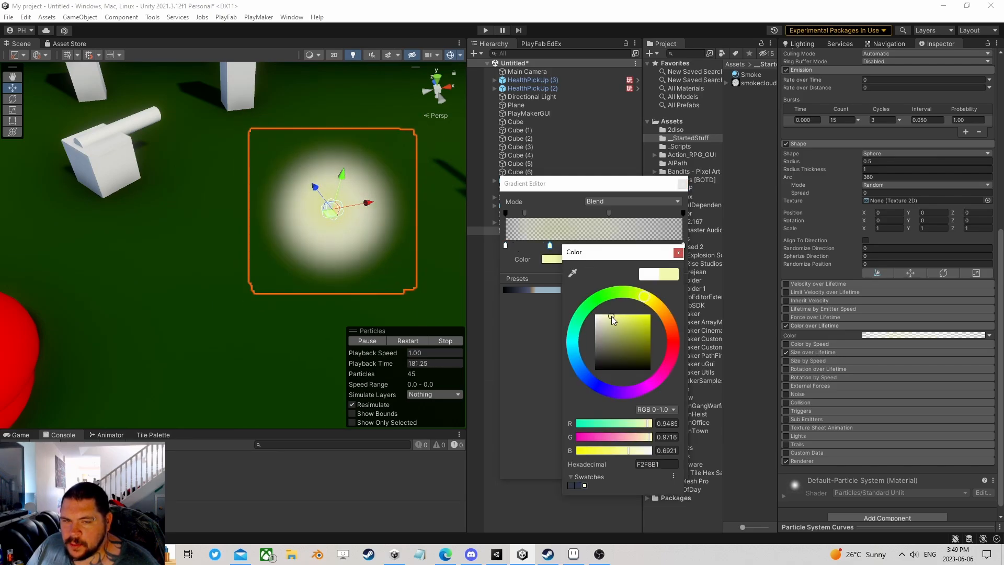
click(678, 251)
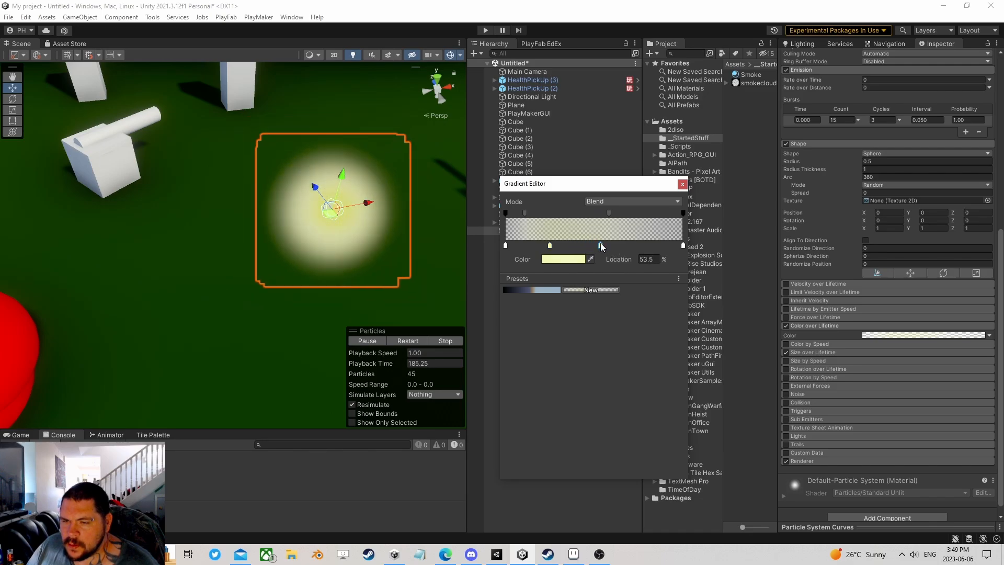
Make the pale yellow color key at 53.5% of the gradient slightly more saturated.
click(569, 260)
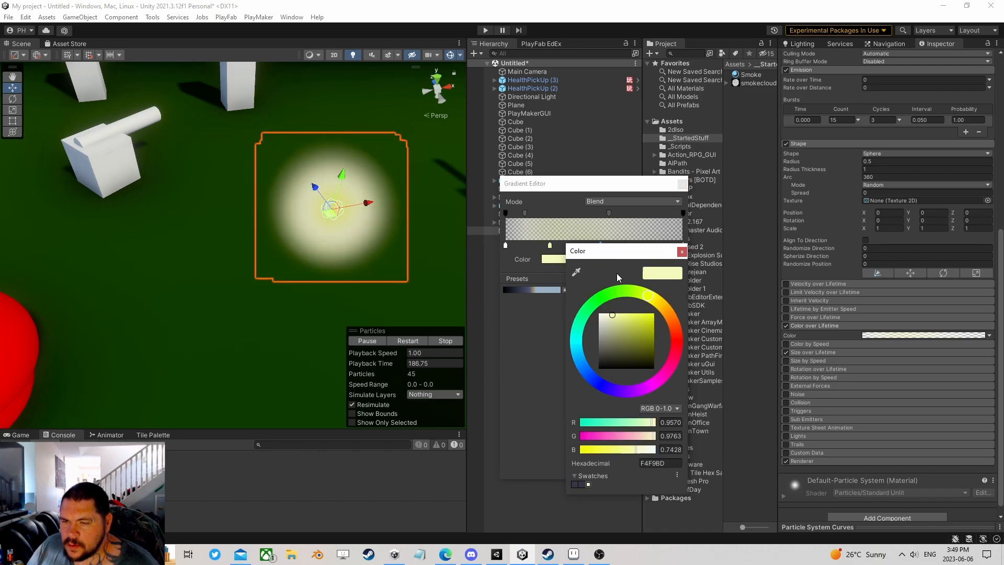
click(614, 314)
click(681, 253)
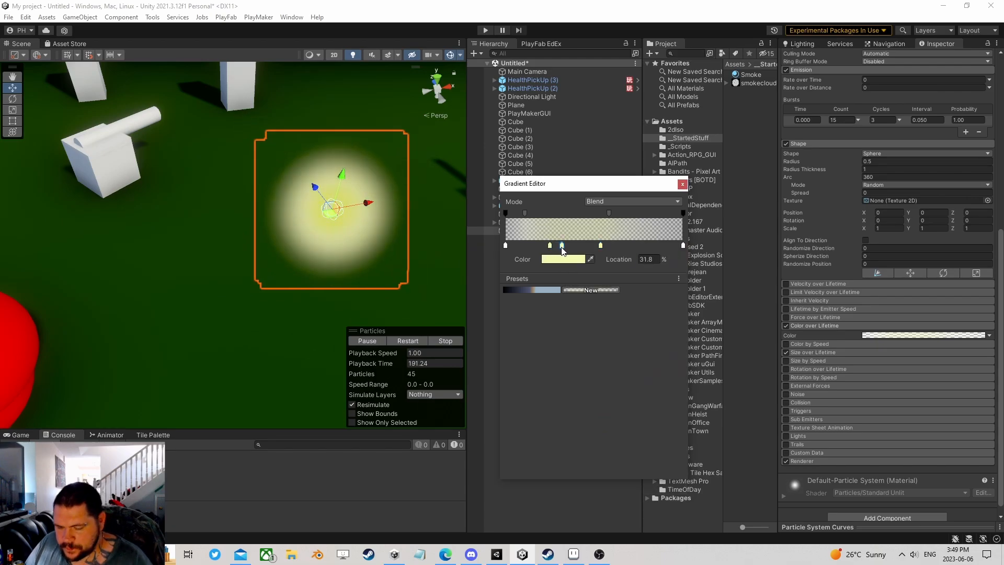
Recolor the gradient key about a quarter of the way along to peach F8C9B0 and close the gradient editor.
click(569, 261)
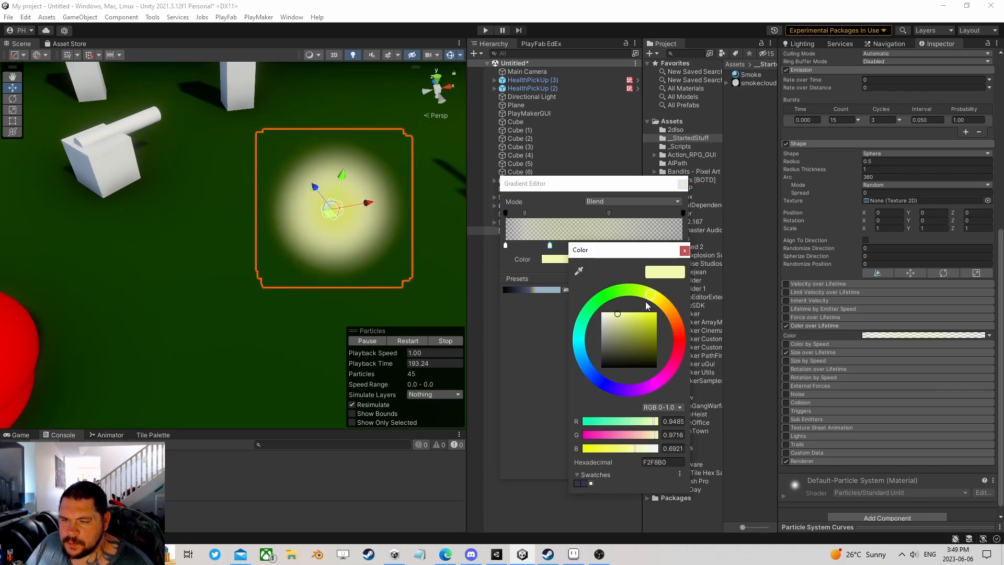
click(676, 325)
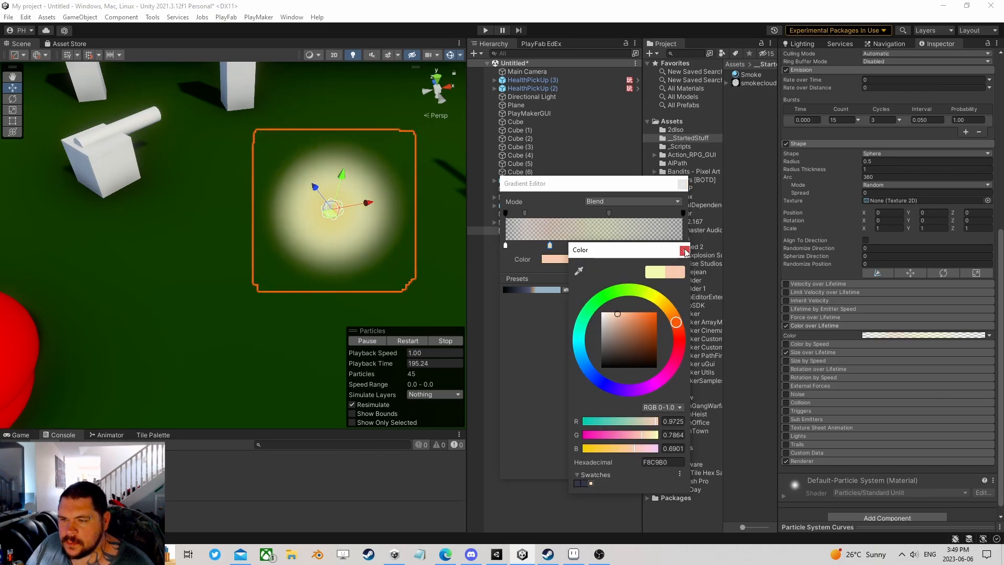
click(685, 250)
click(681, 185)
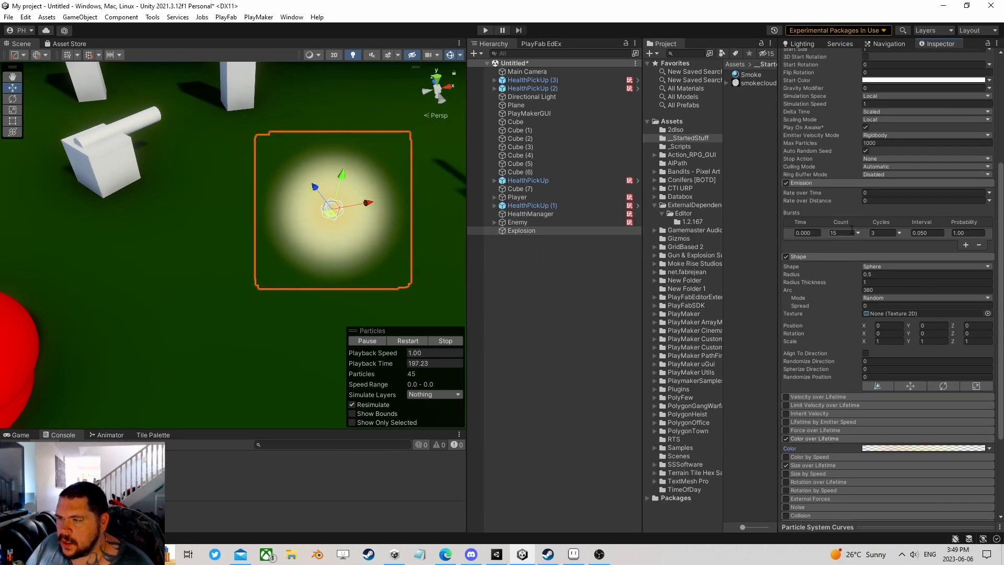
Turn off looping on the Explosion, set its start lifetime to 0.15 and play the effect.
scroll(857, 196, up, 10)
click(865, 181)
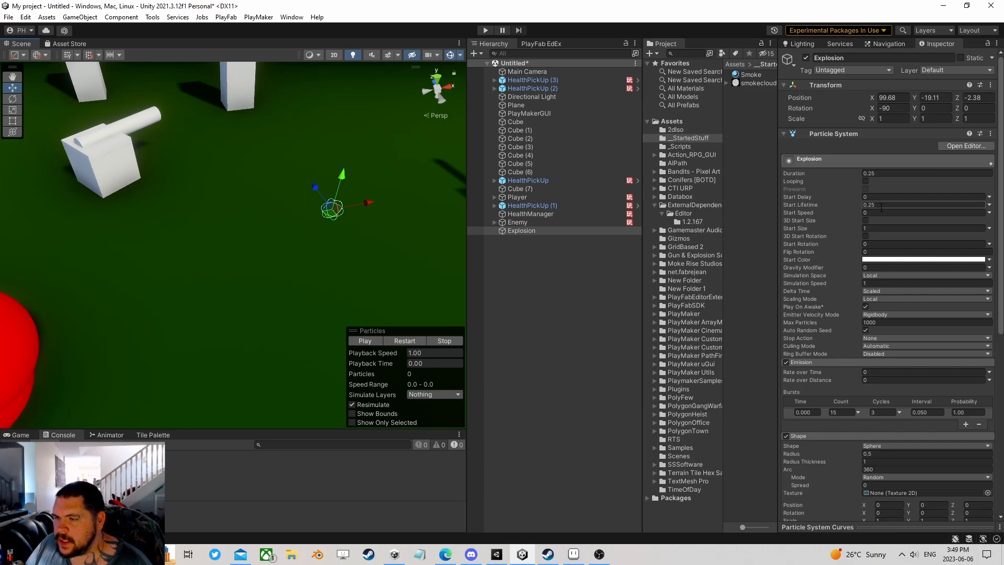
click(363, 340)
click(363, 341)
click(363, 341)
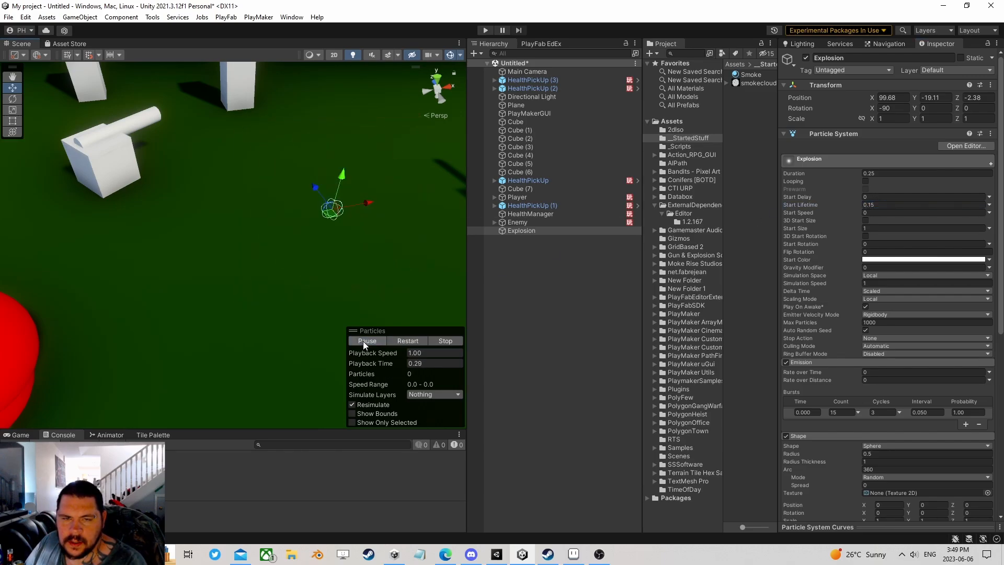
click(363, 341)
Set the Explosion's emission burst to 2 cycles and replay the effect several times.
scroll(837, 295, down, 5)
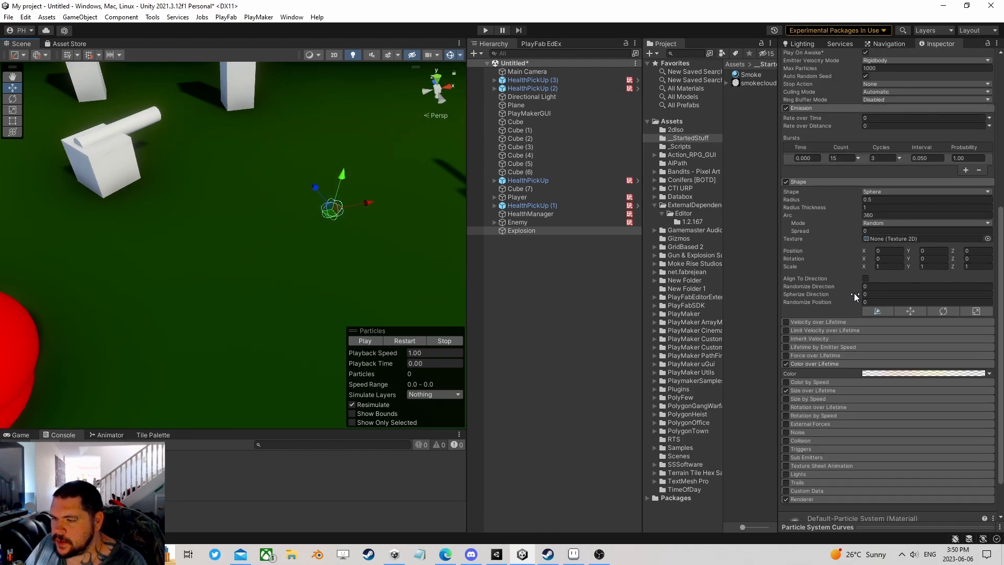
scroll(854, 293, down, 3)
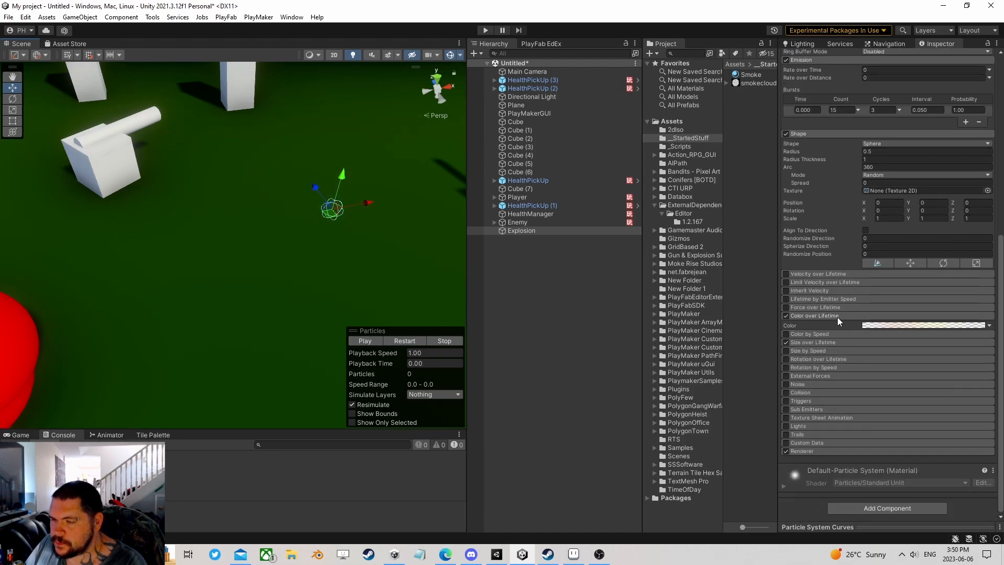
click(402, 341)
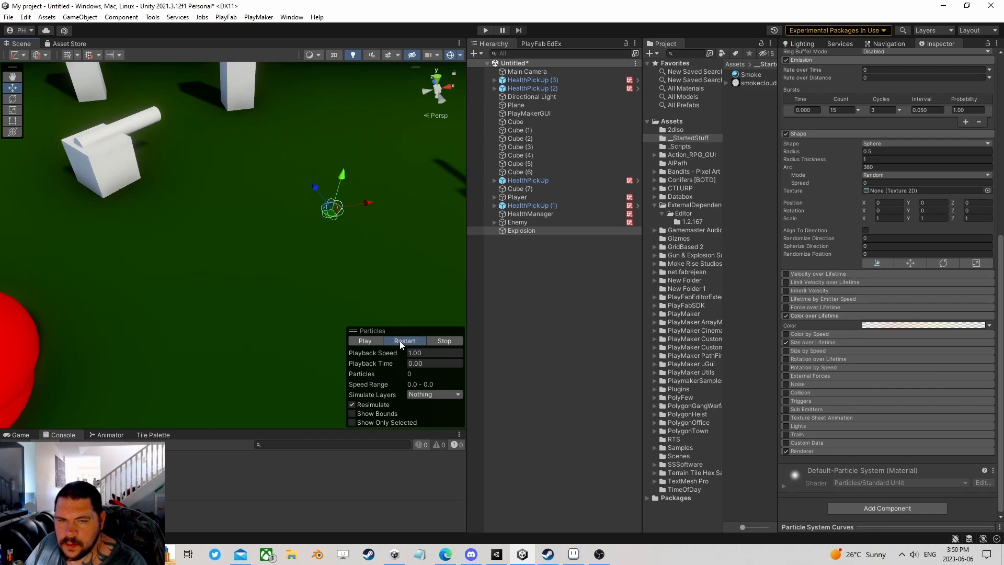
click(399, 341)
click(399, 340)
scroll(885, 299, up, 6)
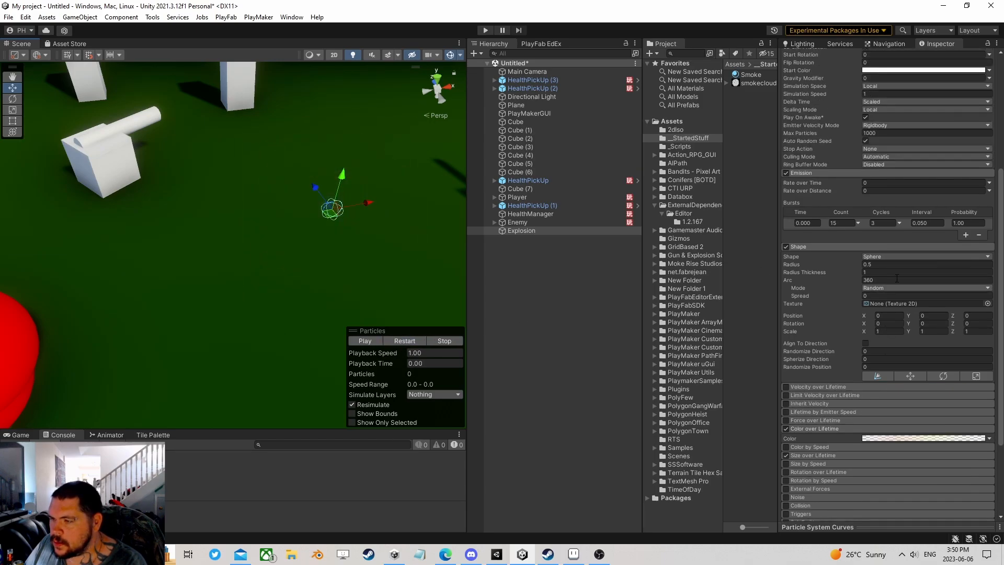
click(366, 341)
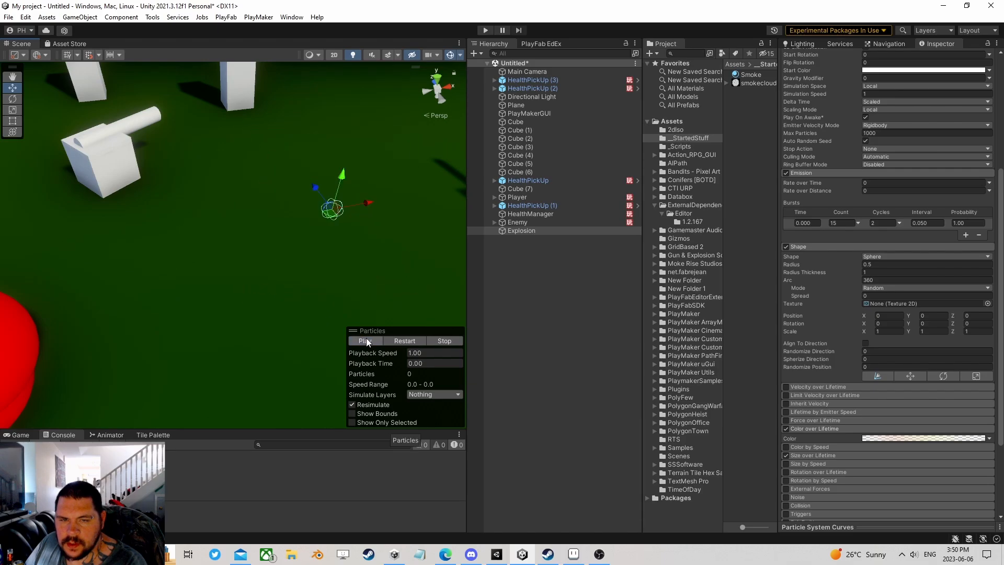
scroll(864, 395, down, 6)
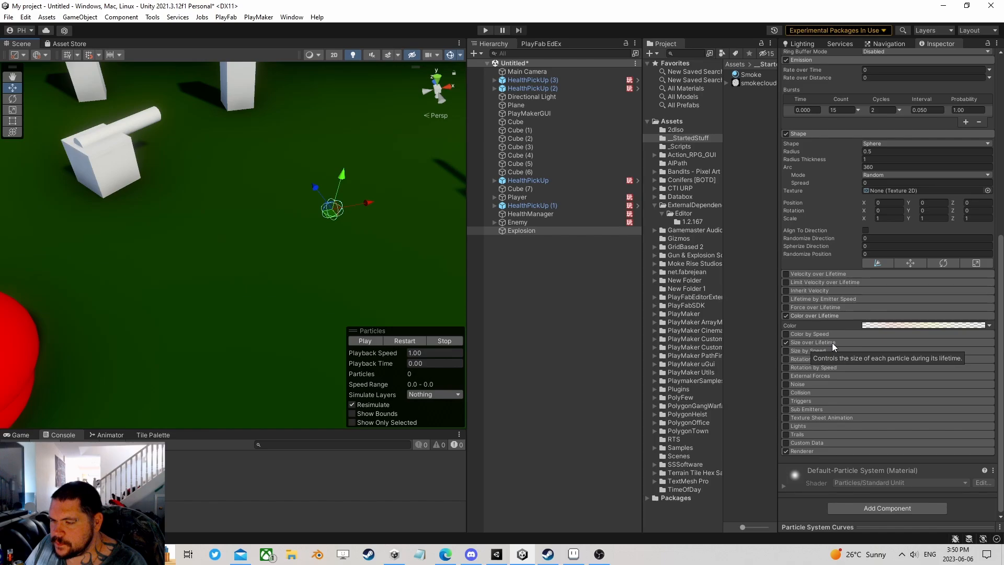
scroll(851, 416, up, 12)
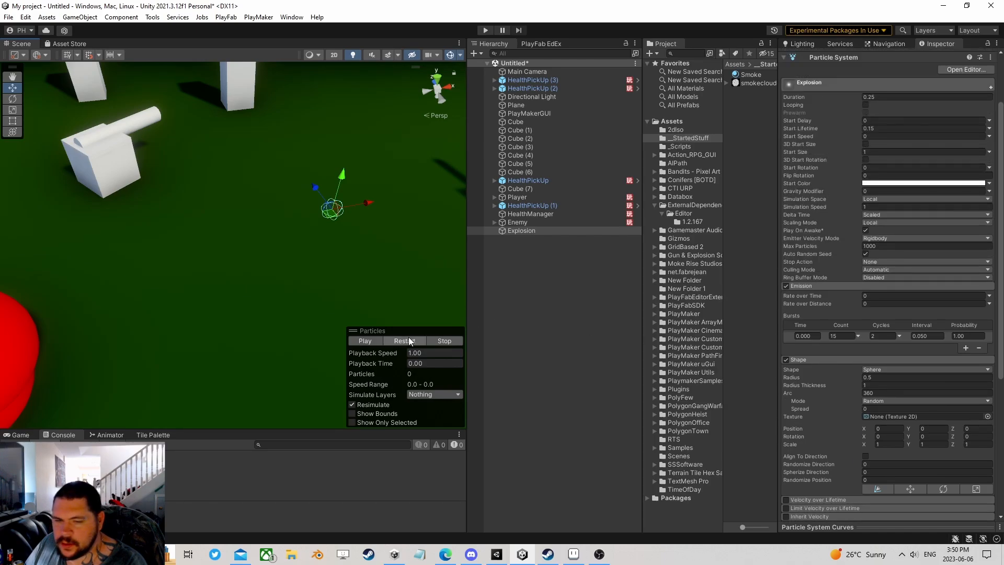
click(365, 340)
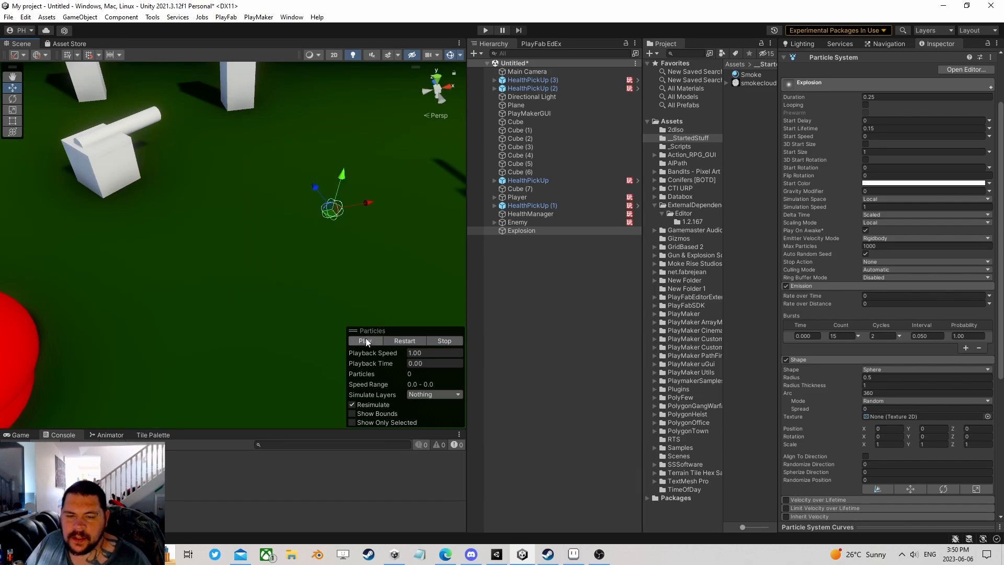
click(366, 337)
click(363, 341)
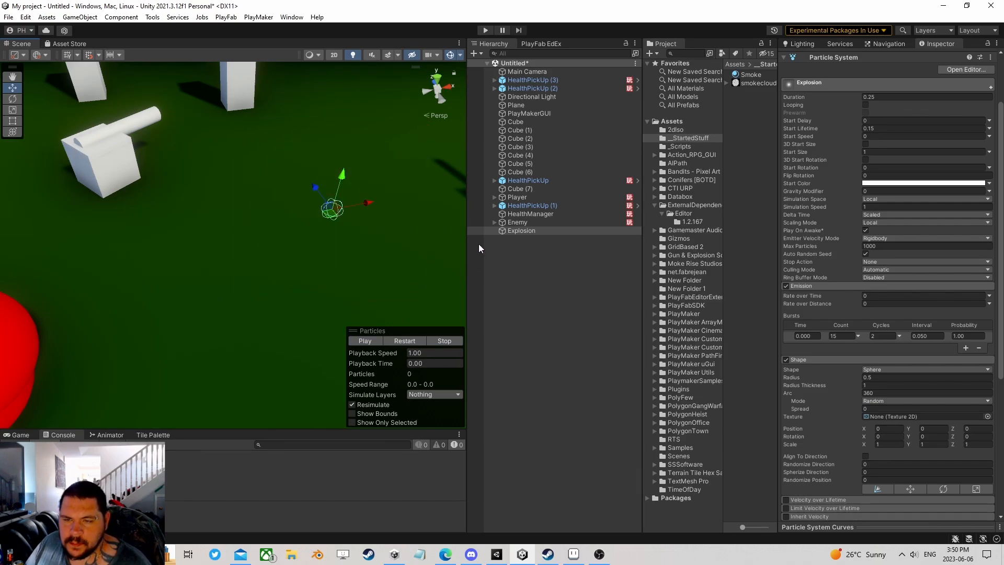
Add a new particle system as a child of the Explosion and restart its preview.
click(515, 232)
right_click(518, 233)
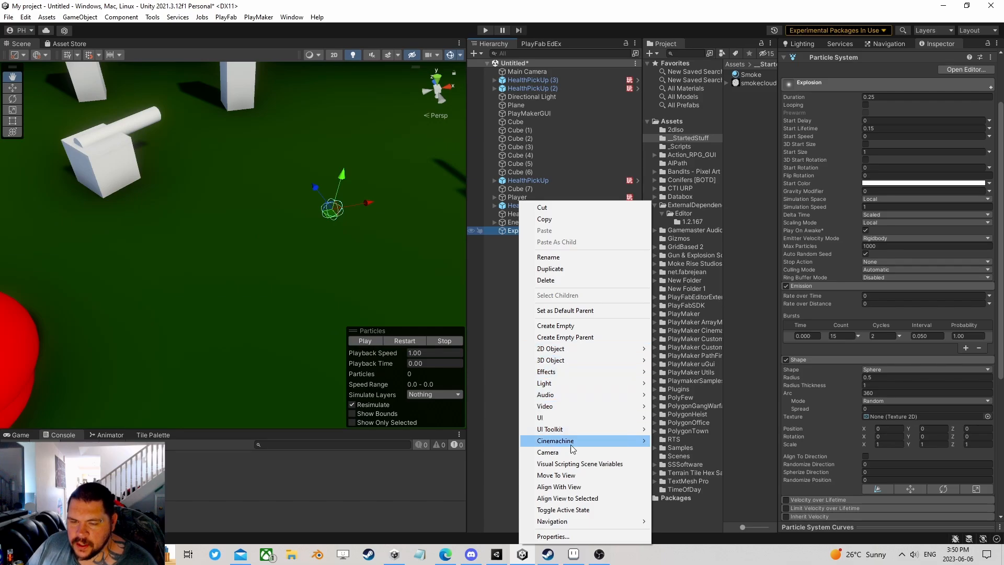
mouse_move(594, 377)
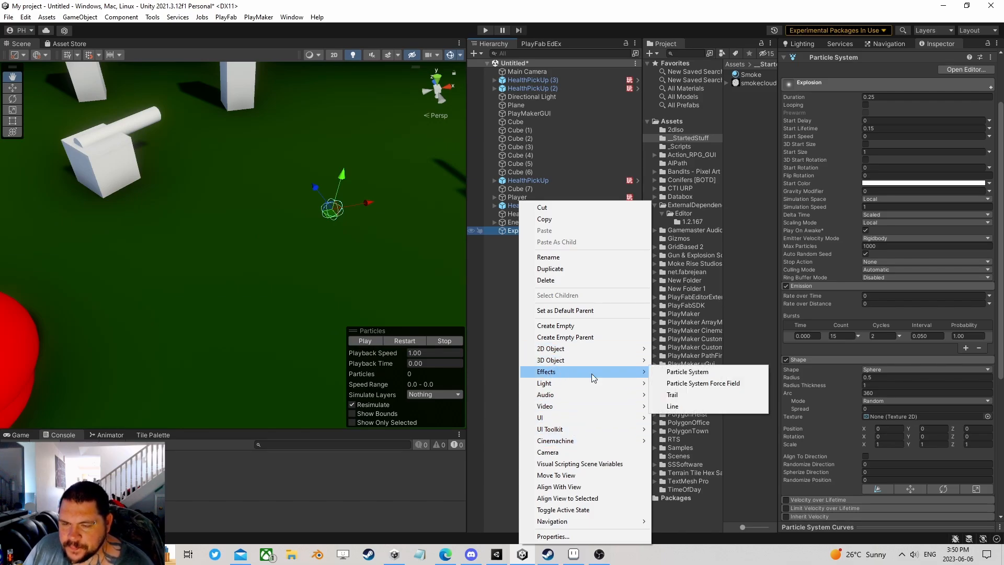
click(706, 374)
click(516, 231)
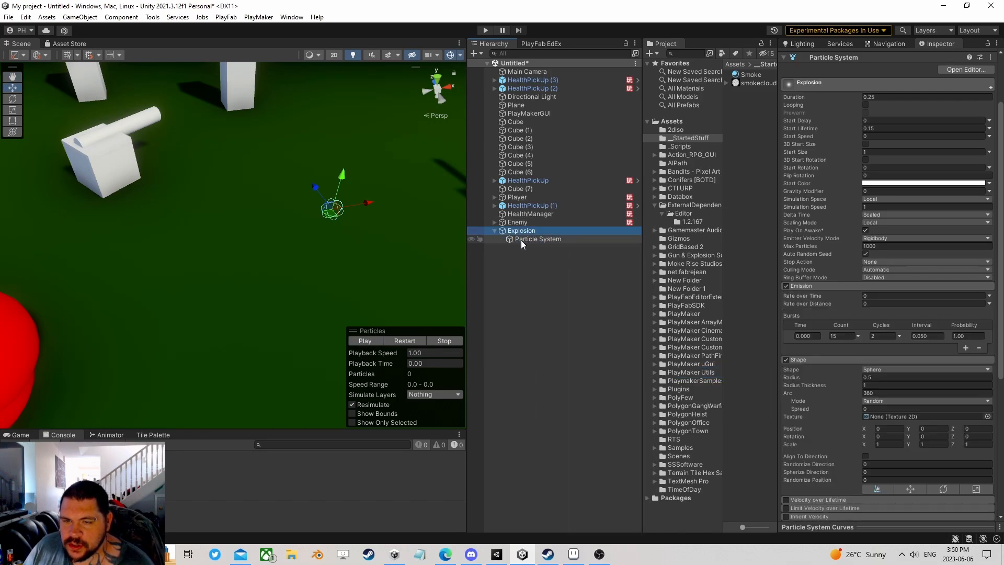
click(521, 240)
click(519, 231)
click(517, 239)
click(415, 340)
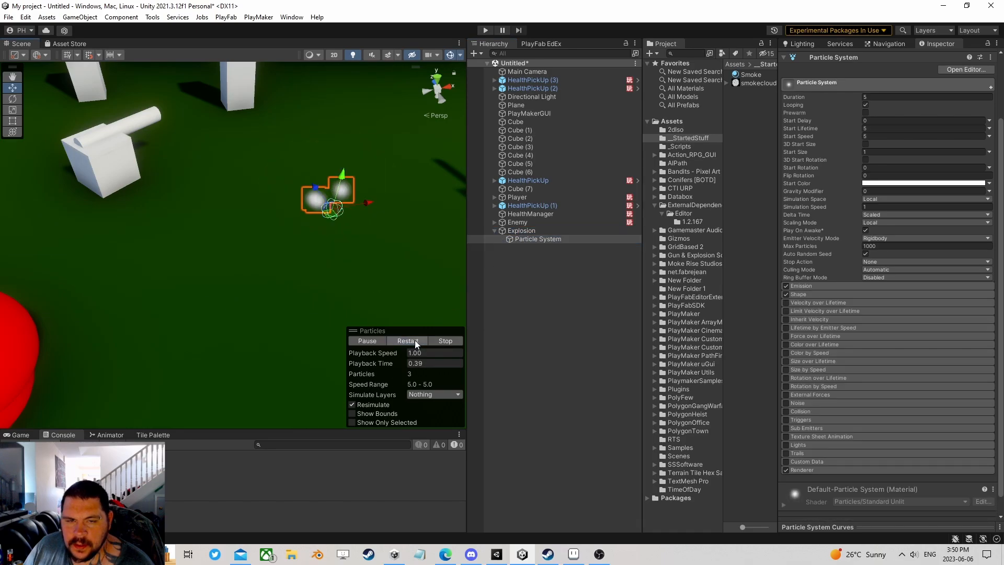
click(415, 340)
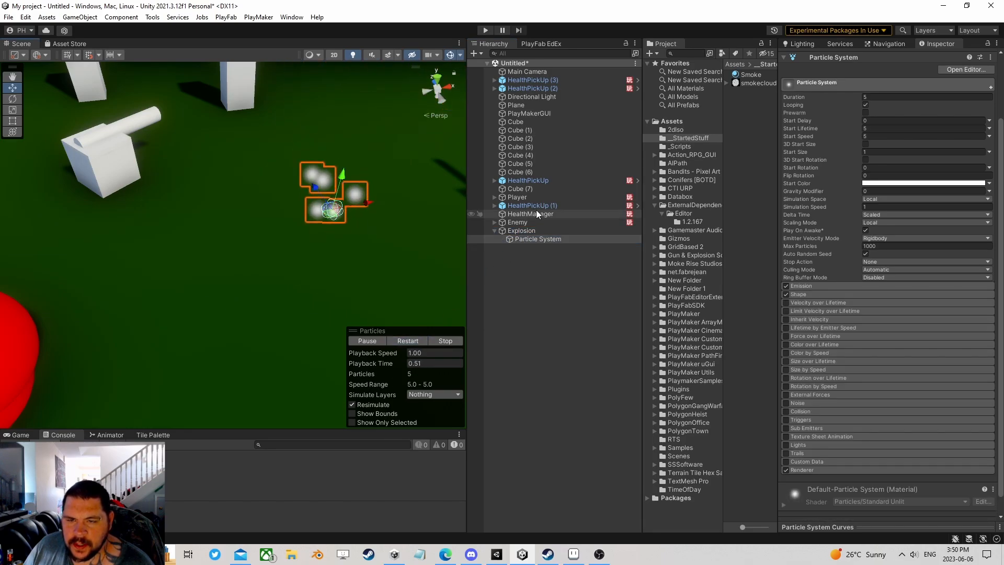
Set the child particle system's duration to 0.25, start speed to 100 and start lifetime to 0.25, and restart the preview.
click(528, 239)
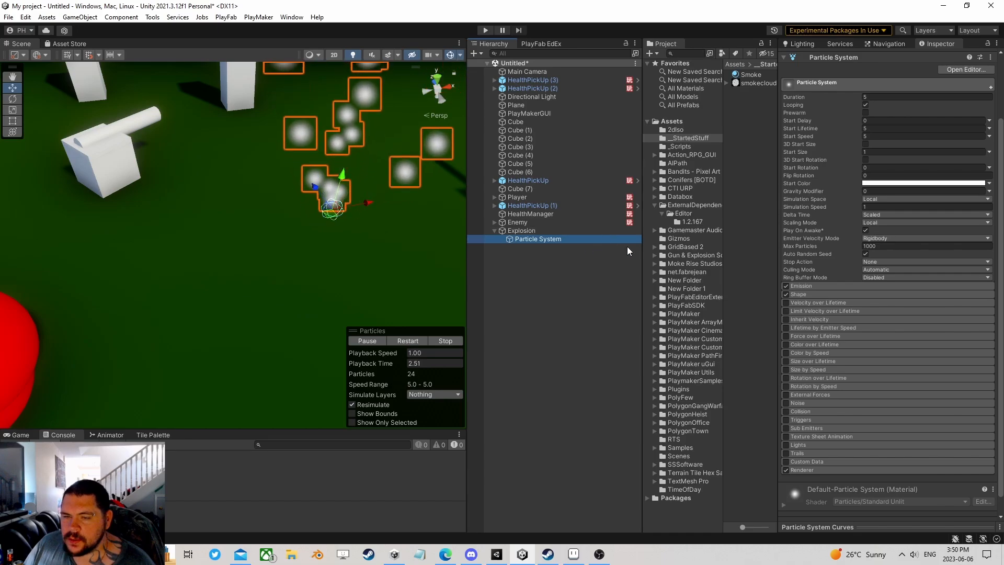
click(879, 97)
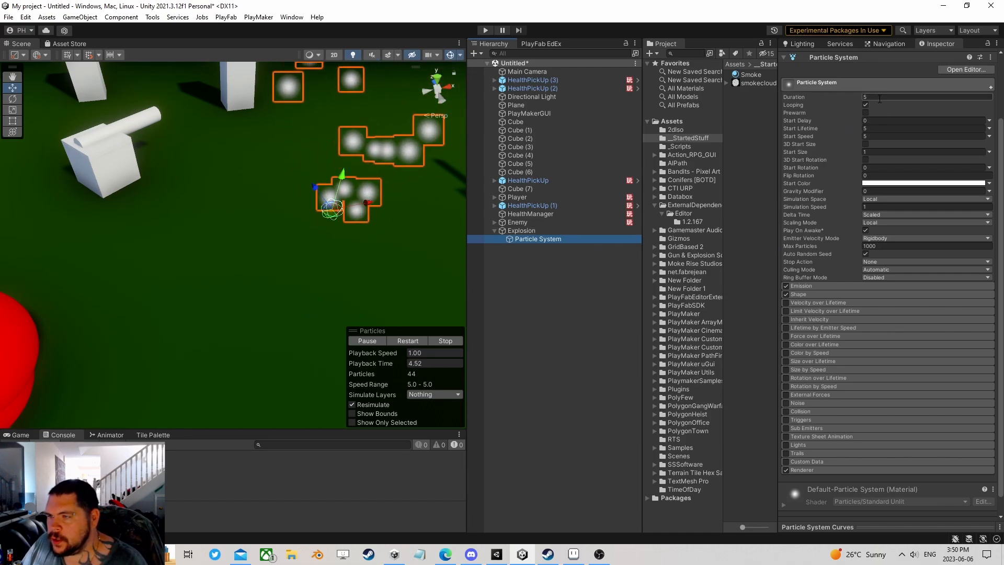
text(0.25)
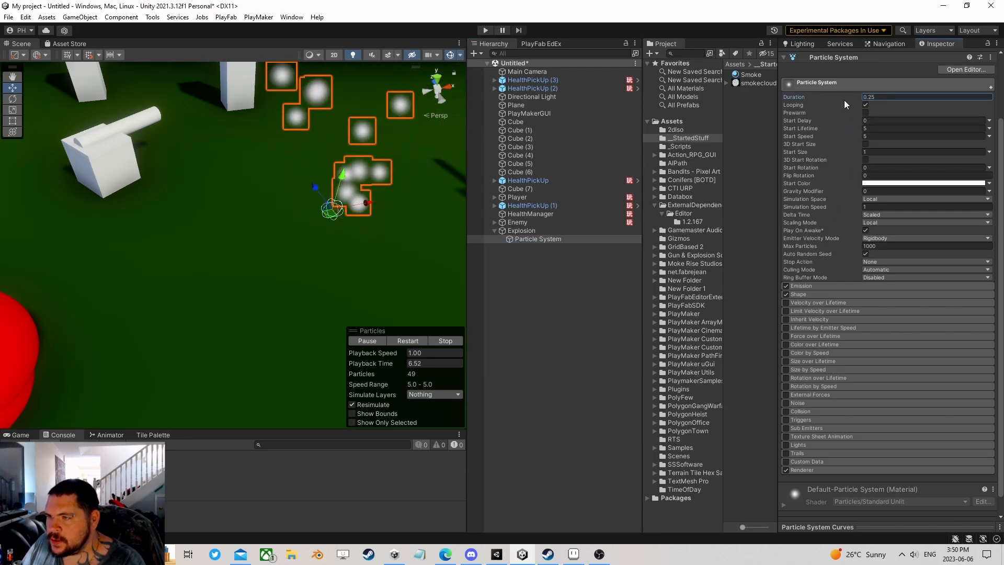
click(882, 135)
text(10)
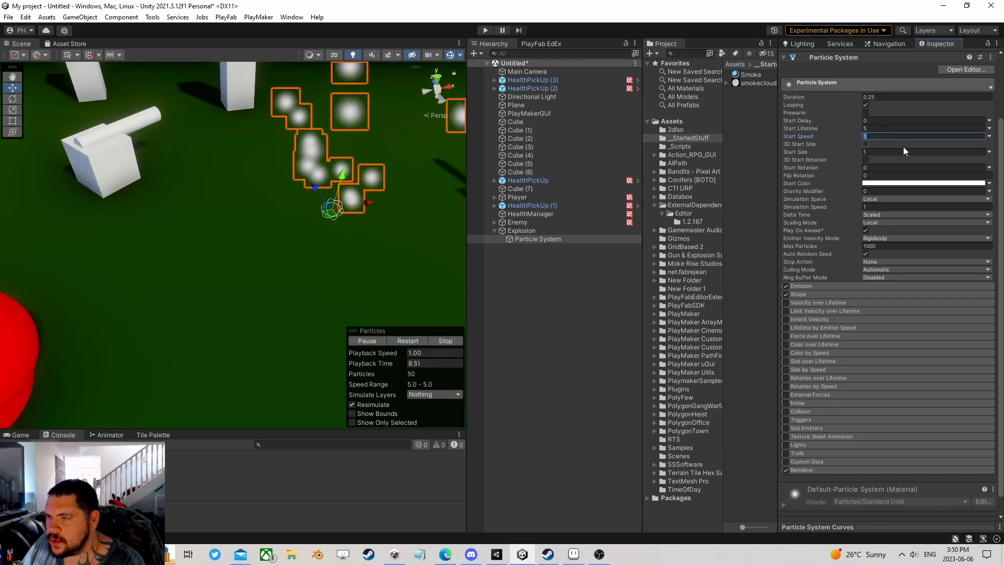
text(0)
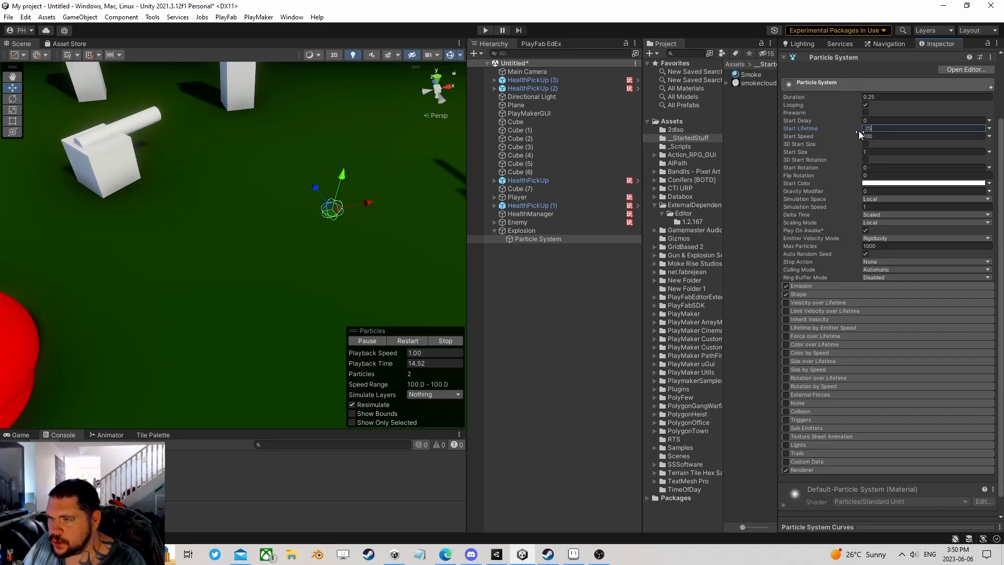
click(403, 341)
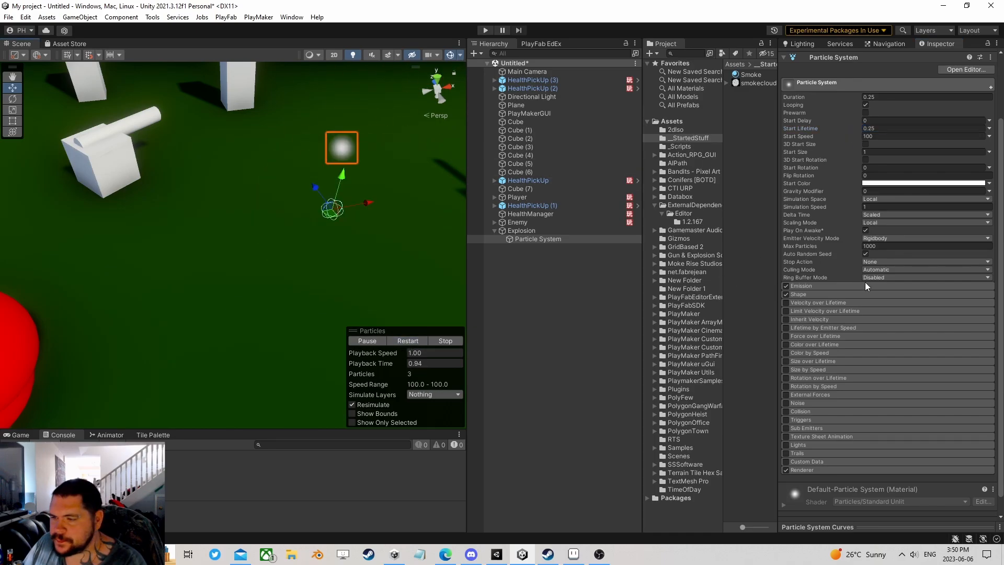
Change the child particle system's emitter shape to Sphere.
click(830, 286)
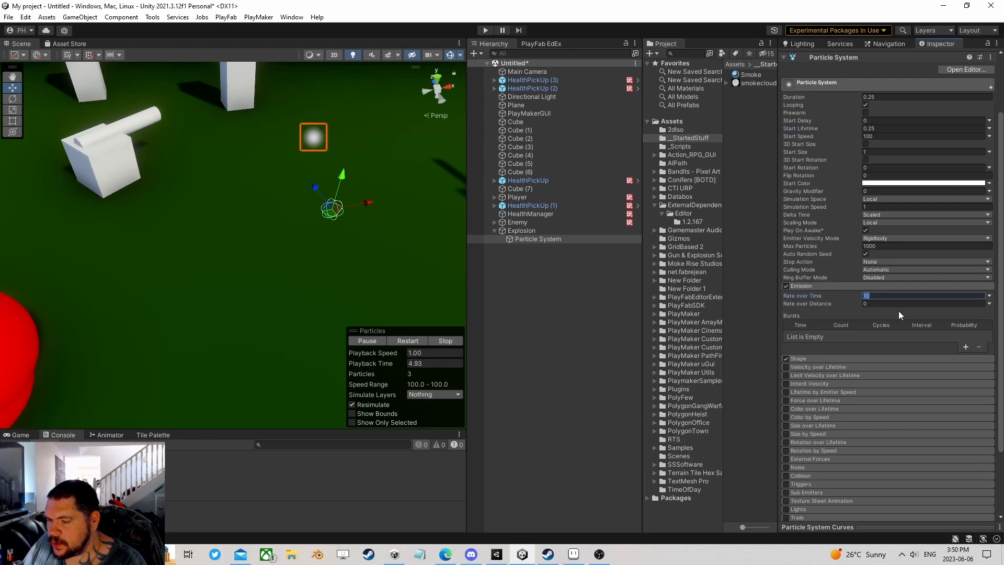
click(814, 286)
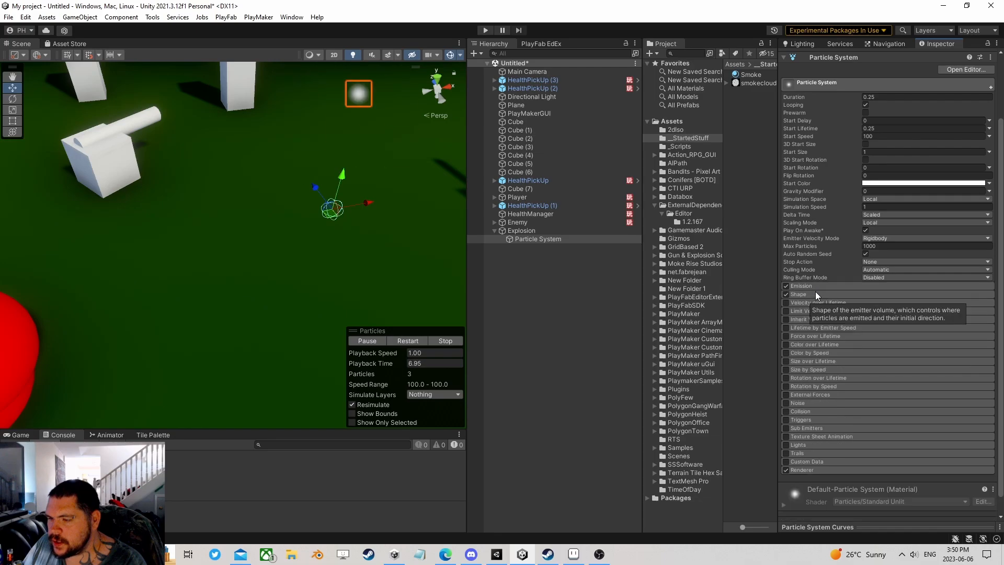
click(814, 293)
click(866, 306)
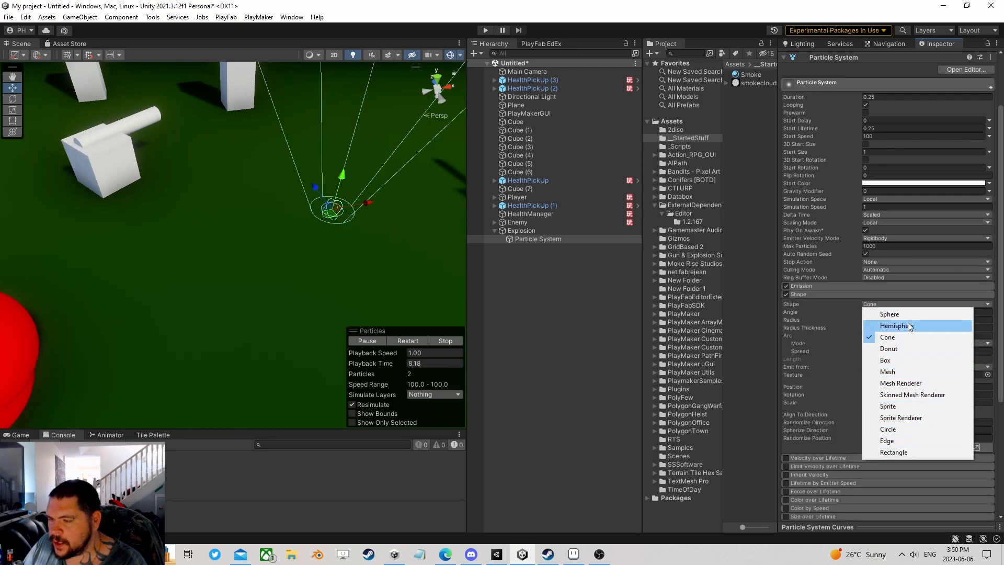
click(891, 314)
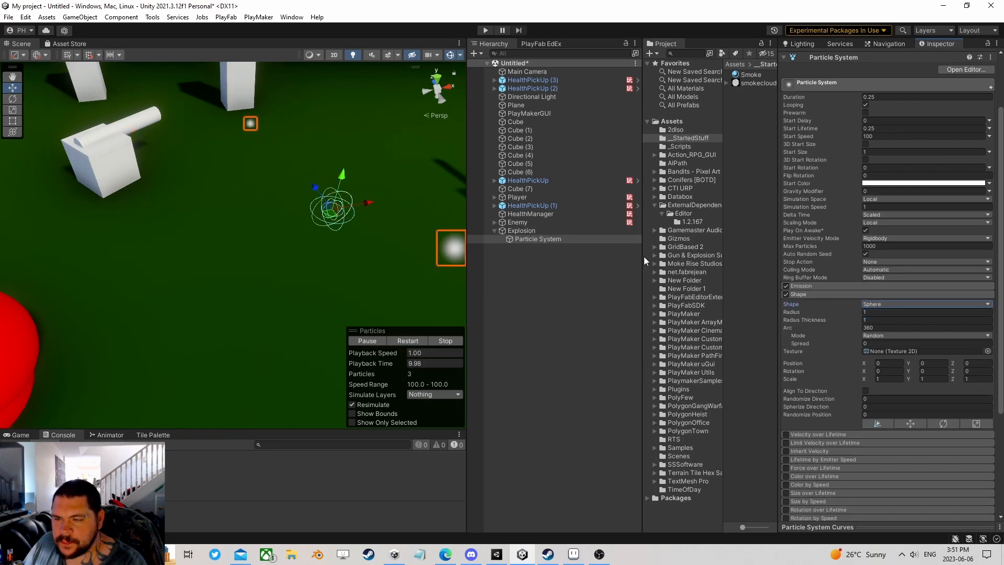
click(820, 294)
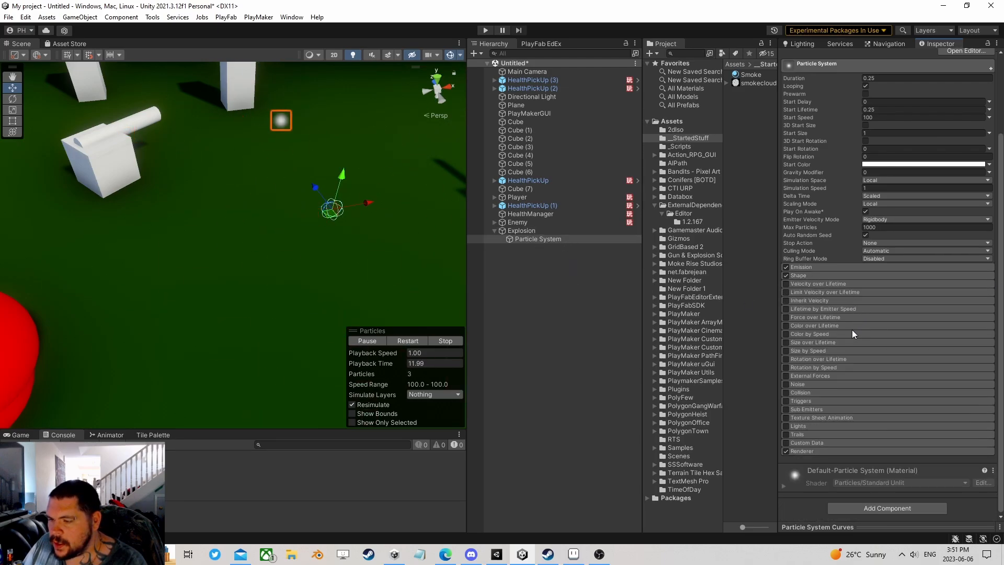
Enable trails on the child particle system and set its renderer's render mode to None.
click(810, 469)
scroll(836, 388, down, 3)
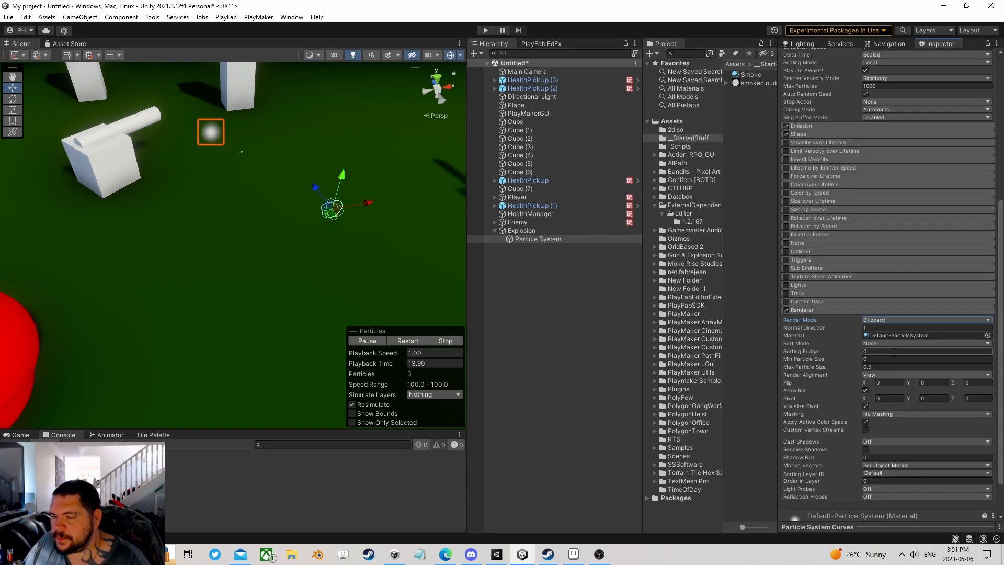
click(785, 293)
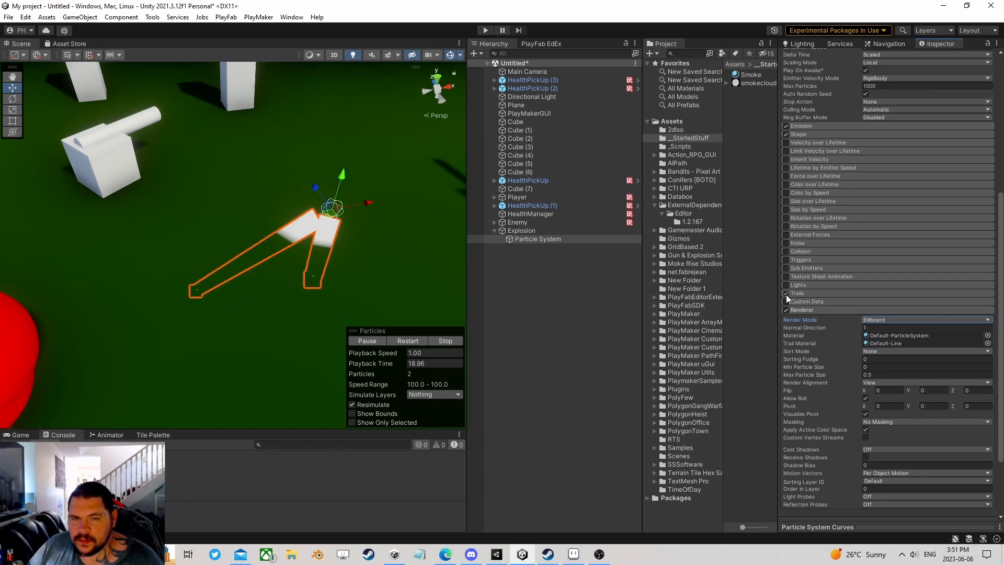
click(871, 320)
click(883, 390)
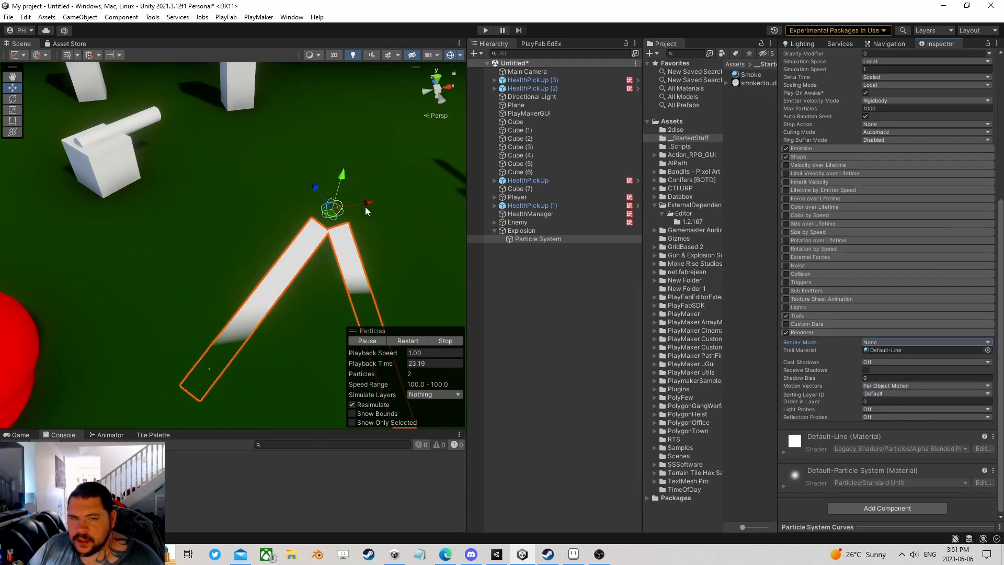
Expand the Trails settings of the child particle system.
scroll(353, 205, down, 9)
scroll(288, 231, up, 3)
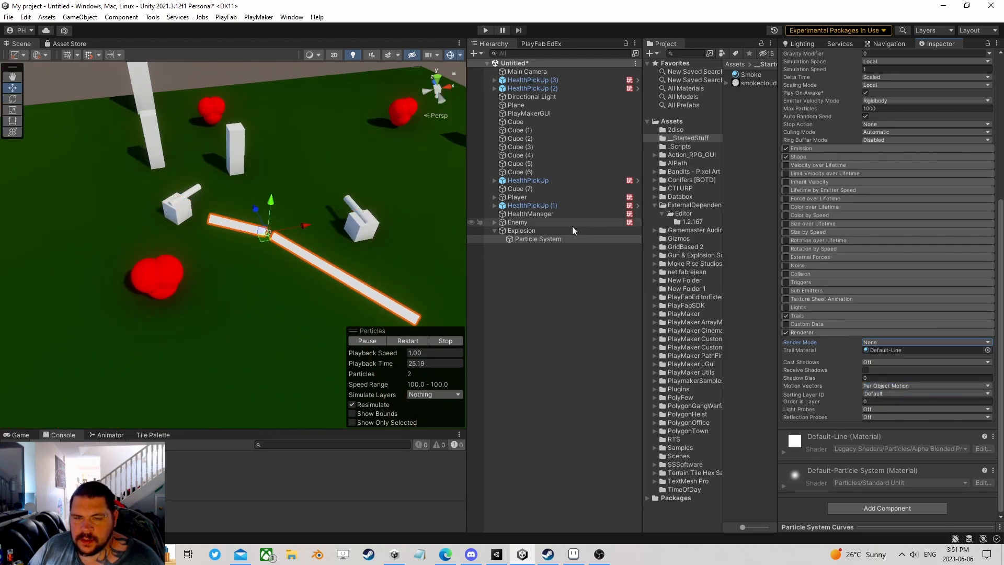
click(810, 314)
scroll(862, 314, down, 3)
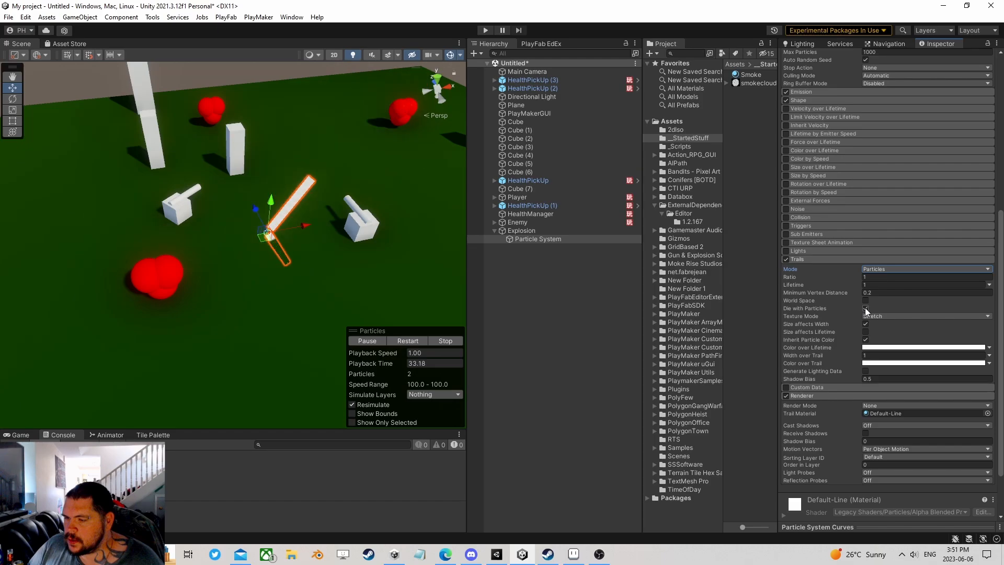
click(864, 307)
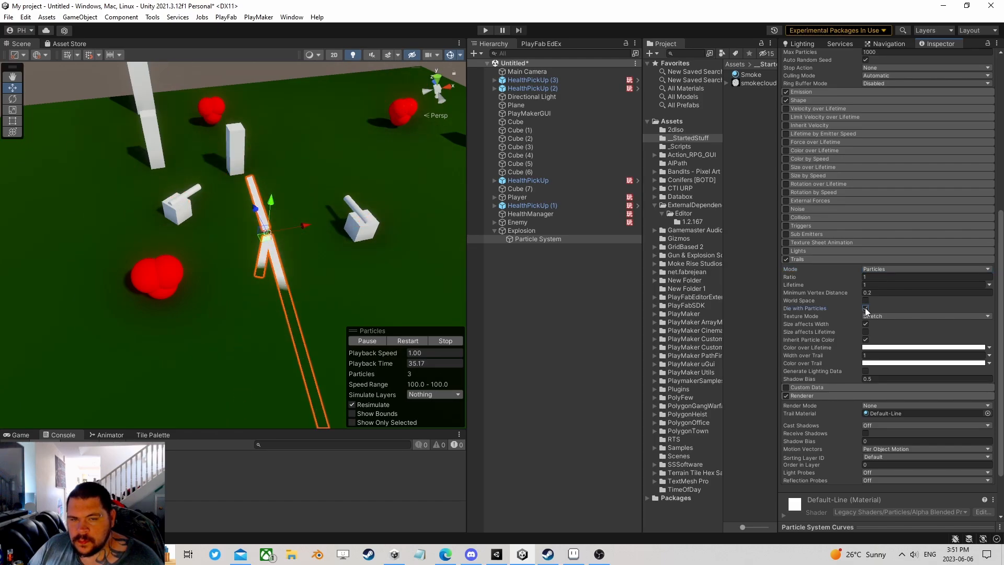
click(864, 308)
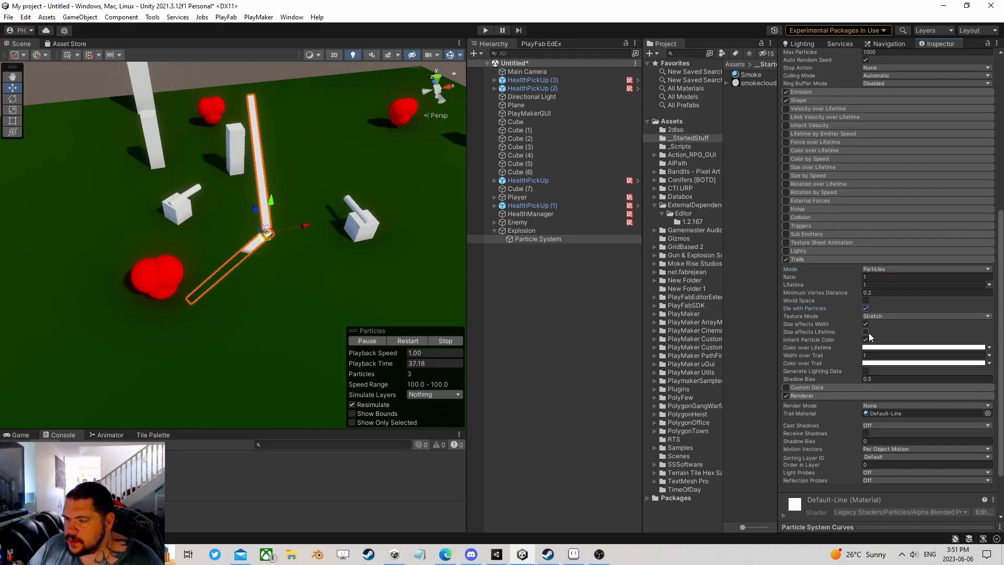
click(875, 348)
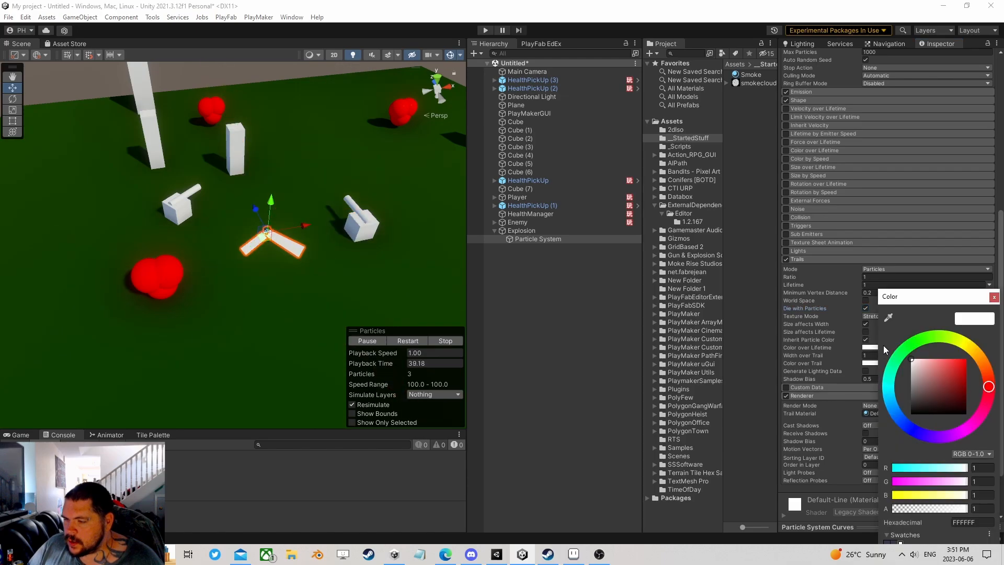
click(993, 298)
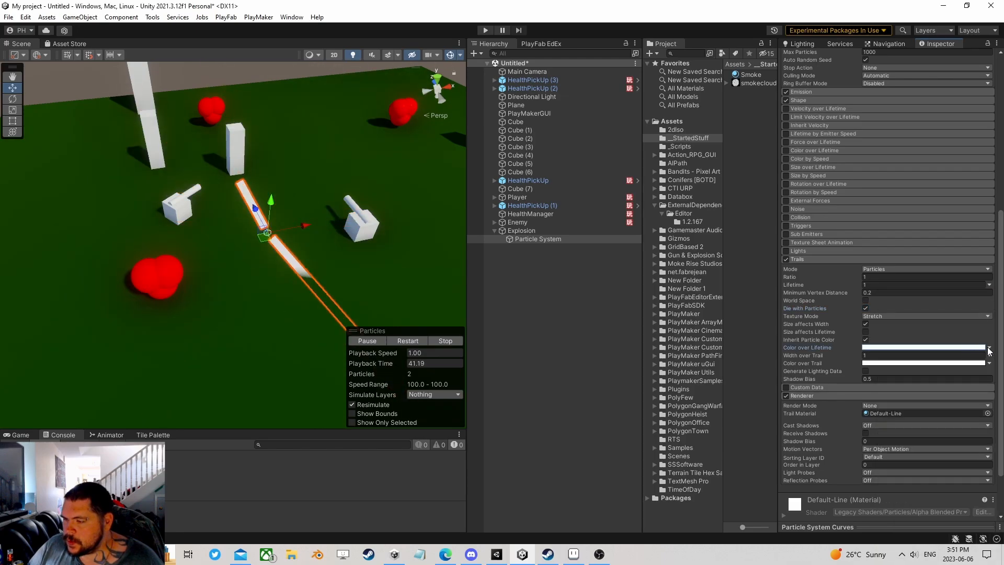
Switch the trails' Color over Lifetime to a gradient and open that gradient for editing.
click(988, 347)
click(898, 364)
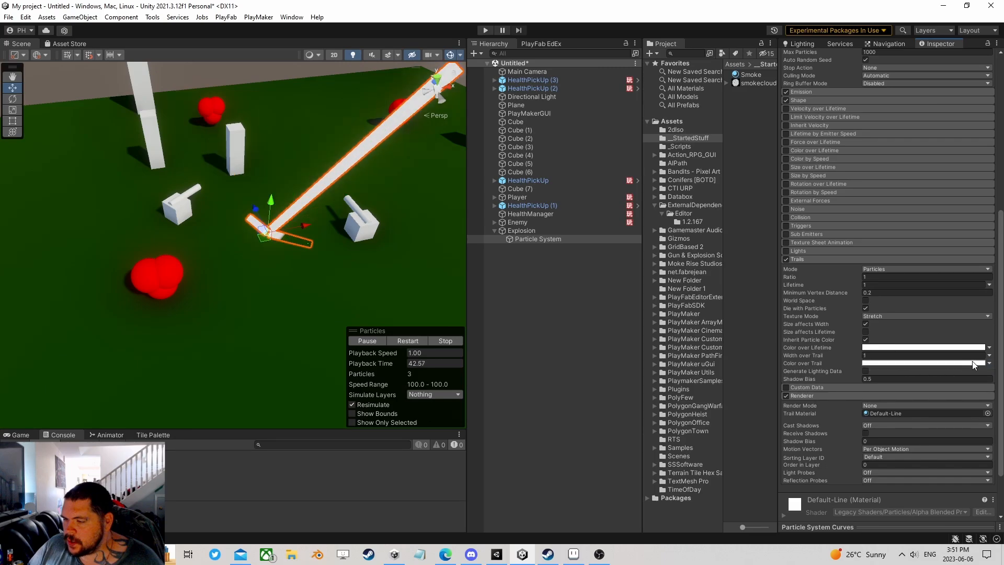
click(899, 363)
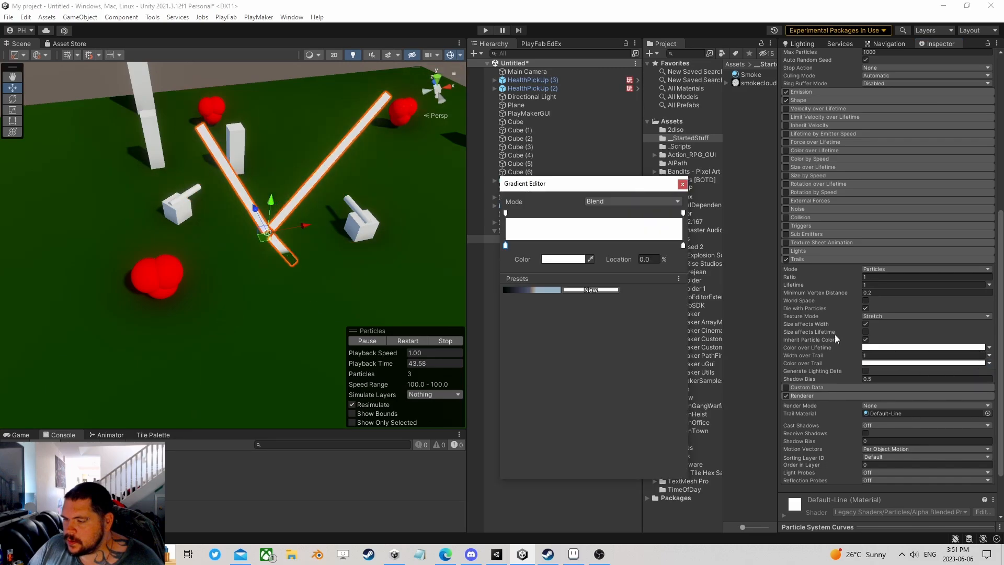
Make the trail gradient transparent at both ends and add an inner alpha key near each end, the first with alpha 91 at 10.6%.
click(505, 213)
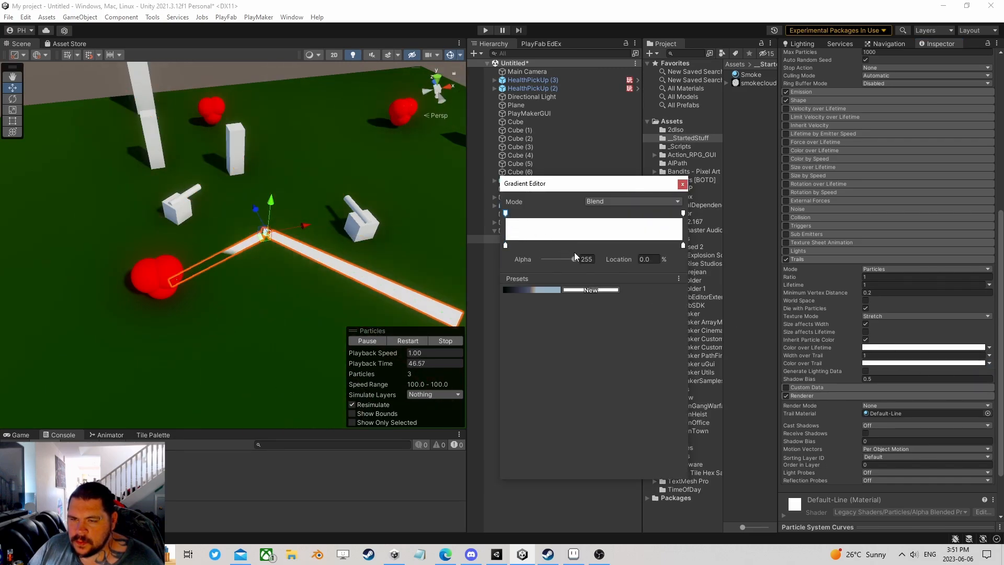
click(682, 213)
mouse_move(574, 259)
mouse_down()
mouse_move(522, 259)
mouse_move(554, 257)
mouse_up()
click(655, 213)
click(525, 213)
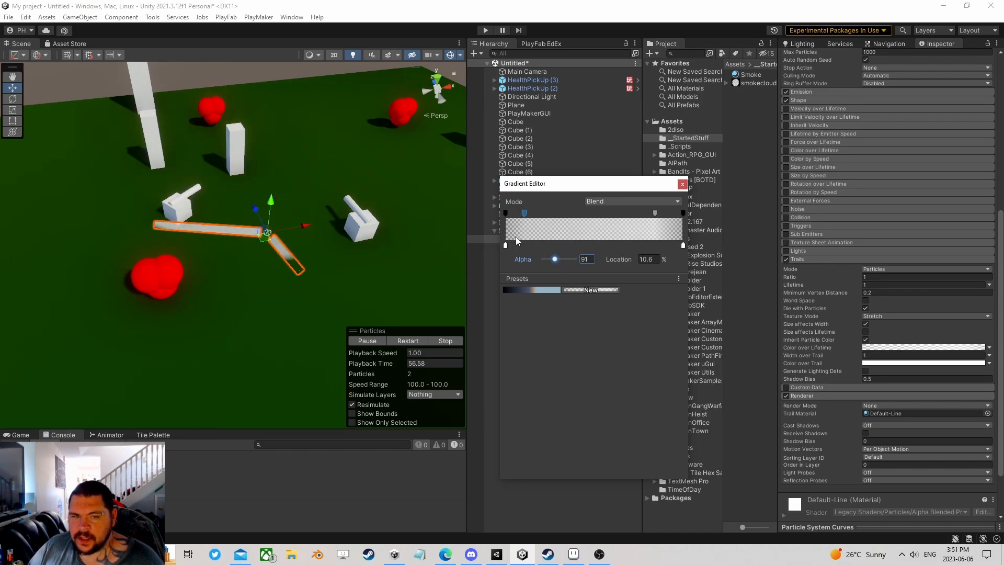
Move the gradient's first colour key to 12.4% and colour it yellow (F3D619).
drag(506, 247, 526, 246)
click(553, 258)
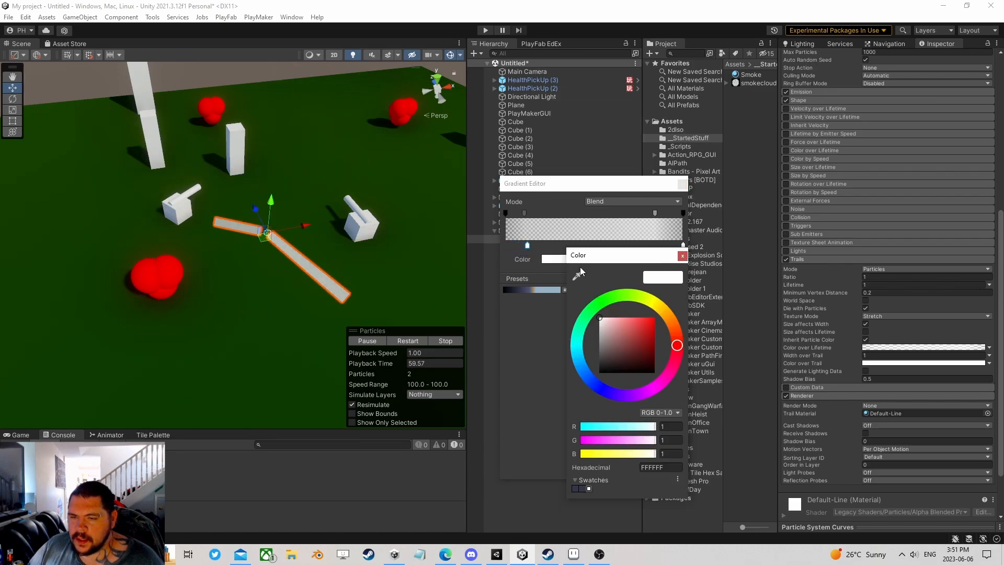
drag(676, 345, 658, 305)
click(645, 320)
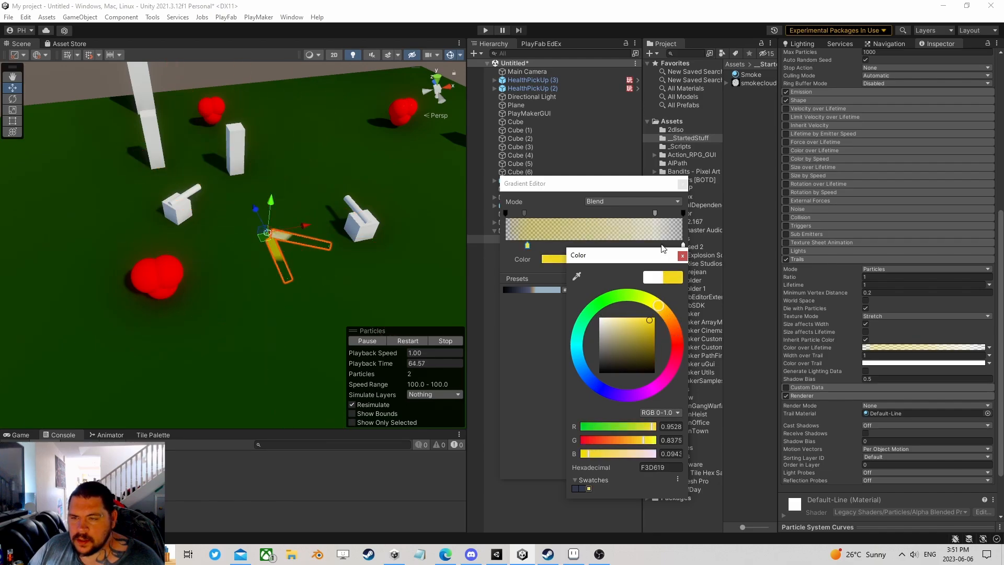
click(682, 256)
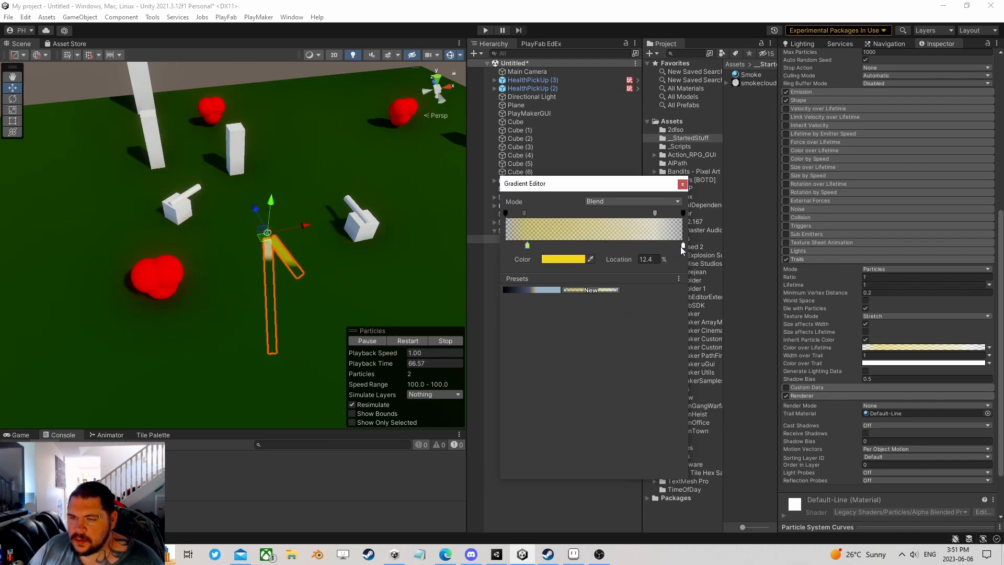
Move the gradient's last colour key to 74.4%, colour it pale yellow (FFF9C7) and close the gradient.
drag(682, 247, 637, 247)
click(571, 259)
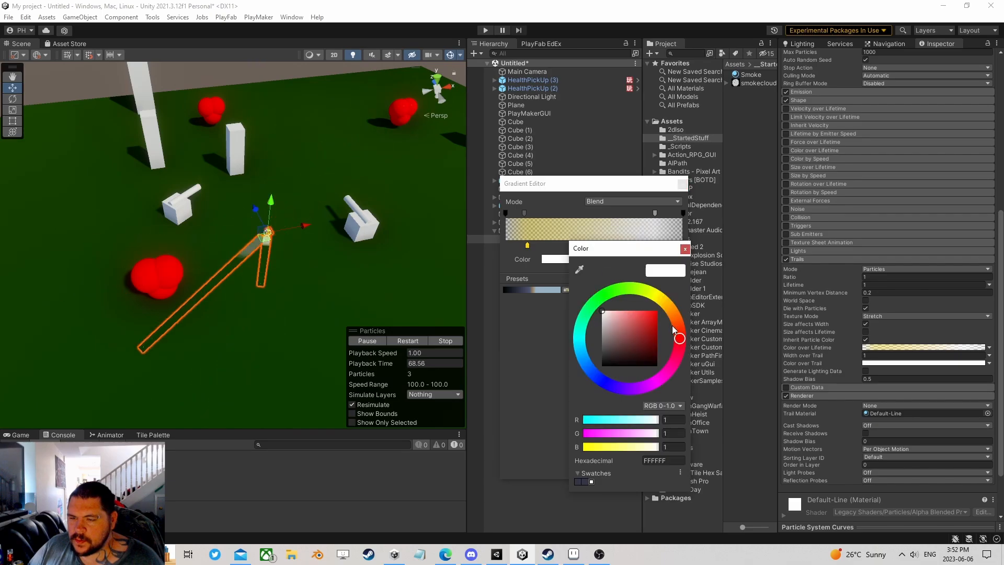
click(660, 305)
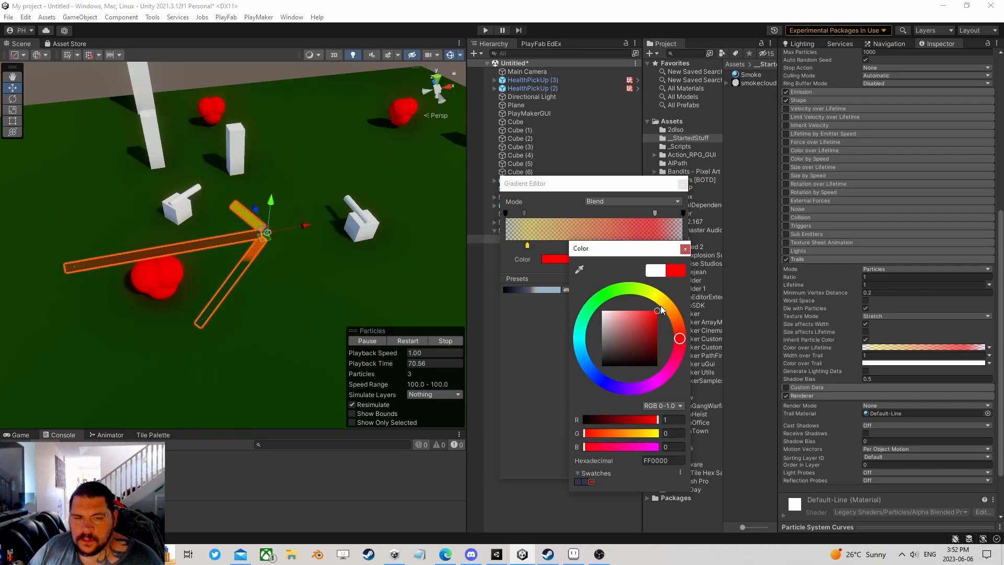
drag(676, 316, 630, 313)
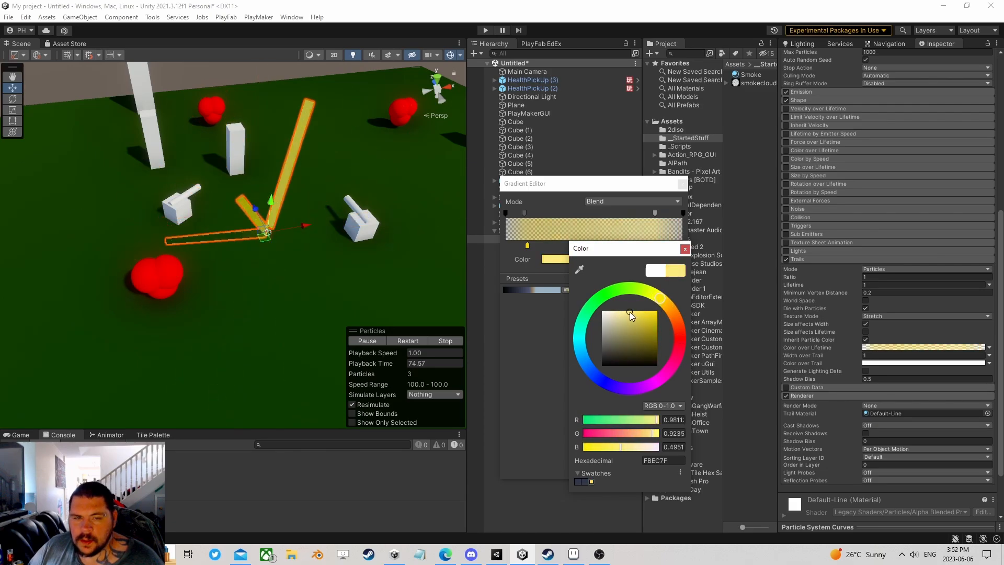
click(684, 249)
click(565, 289)
click(637, 244)
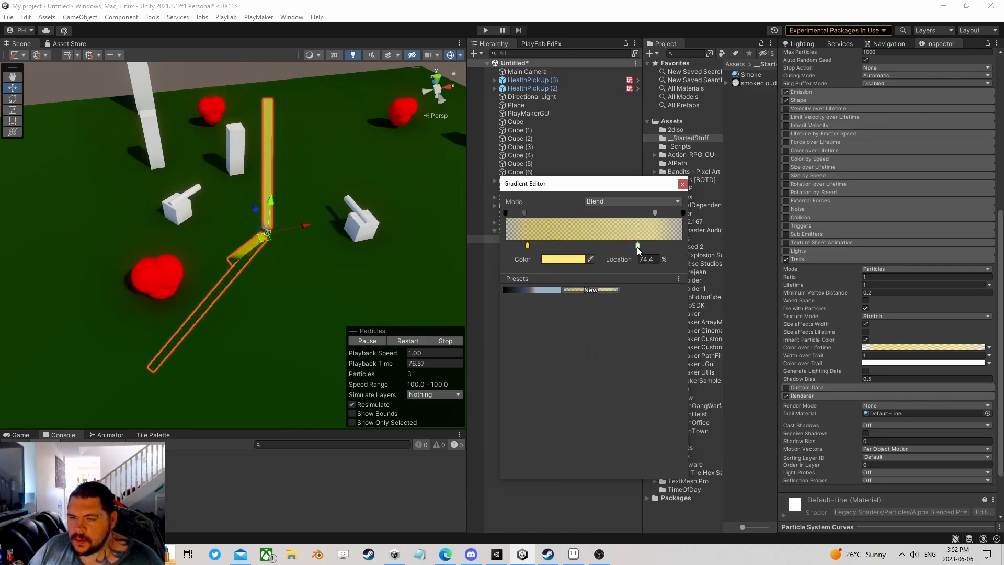
click(563, 259)
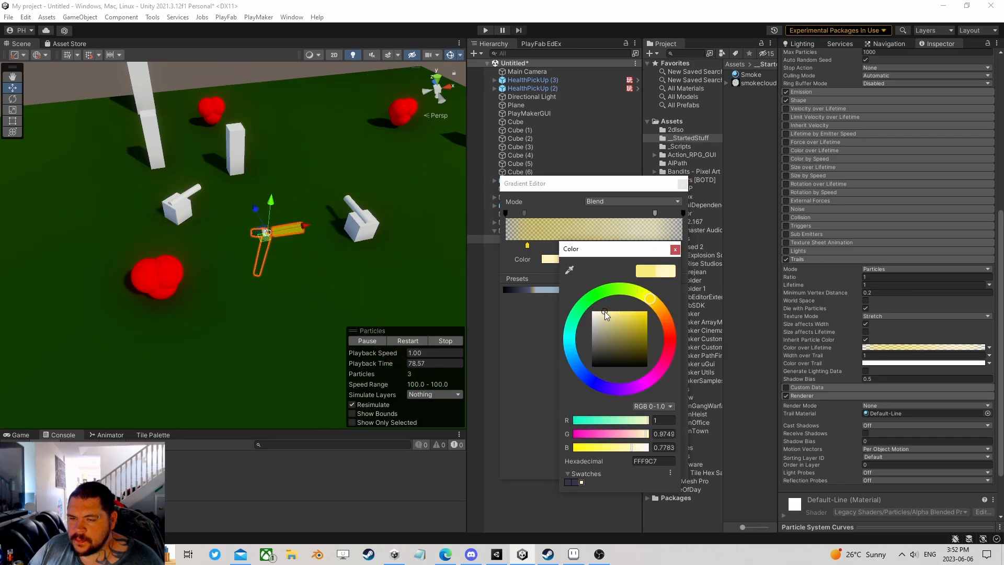
click(675, 249)
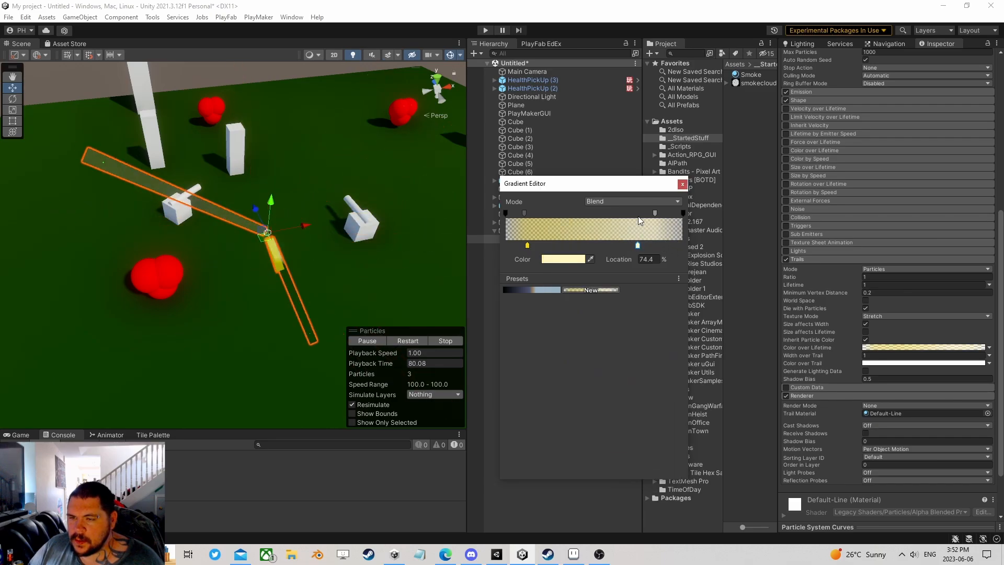
click(682, 184)
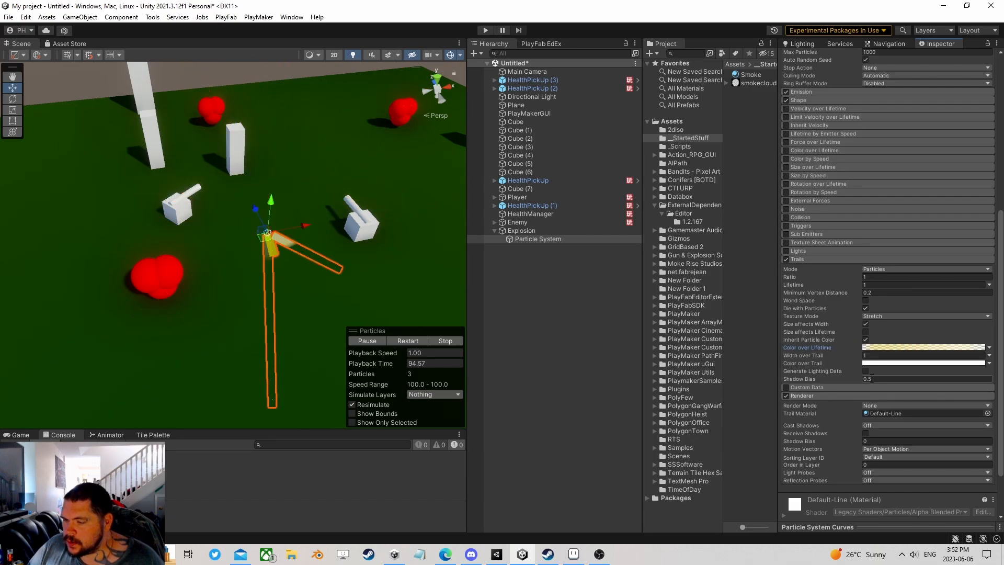
Switch the trails' Width over Trail to a curve and open the curve for editing.
scroll(875, 374, down, 3)
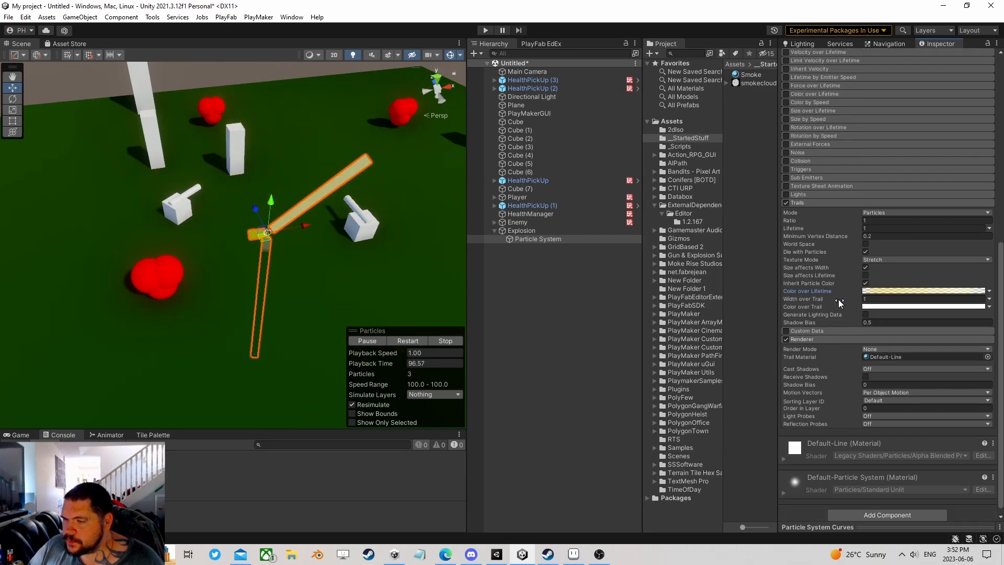
click(989, 299)
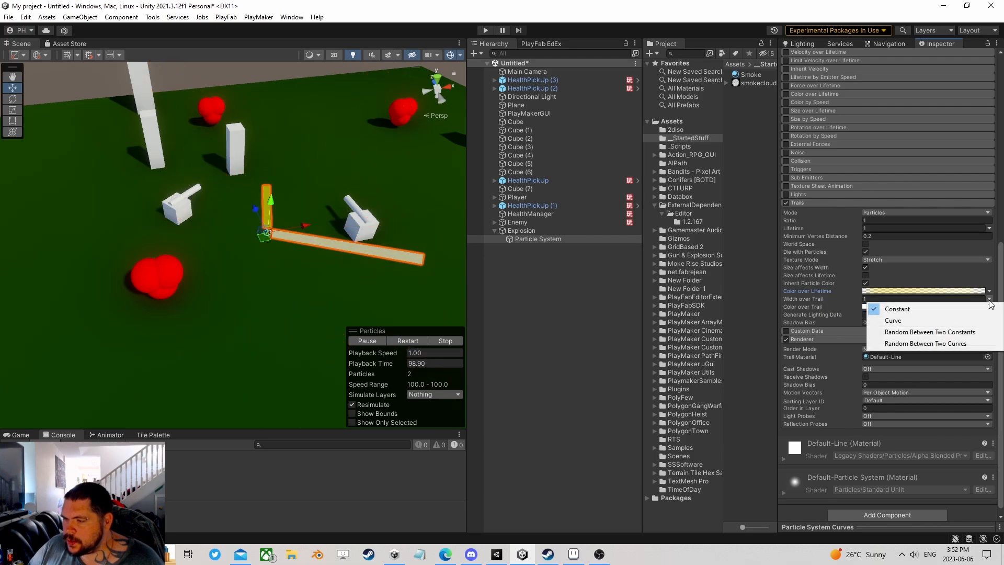
click(895, 321)
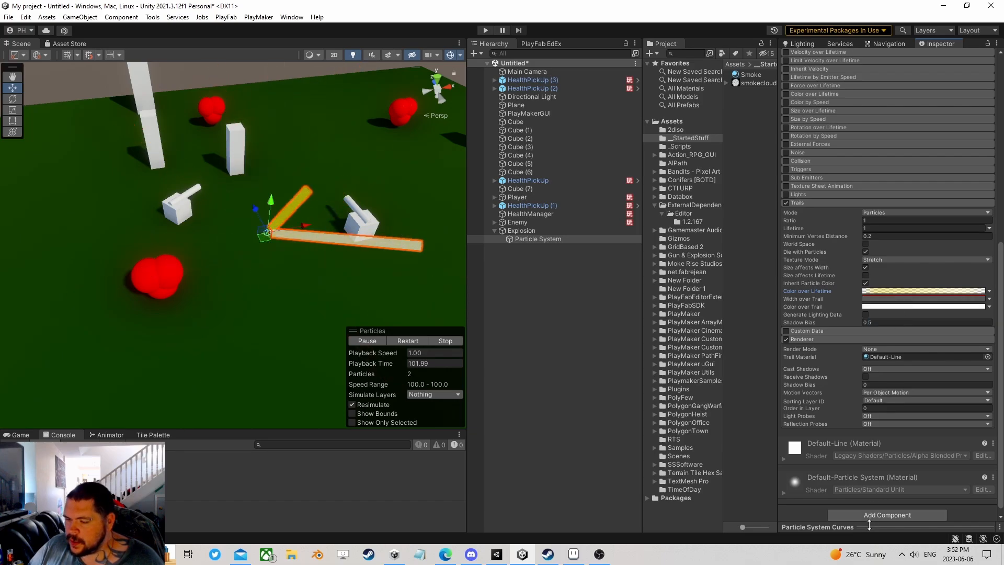
click(899, 299)
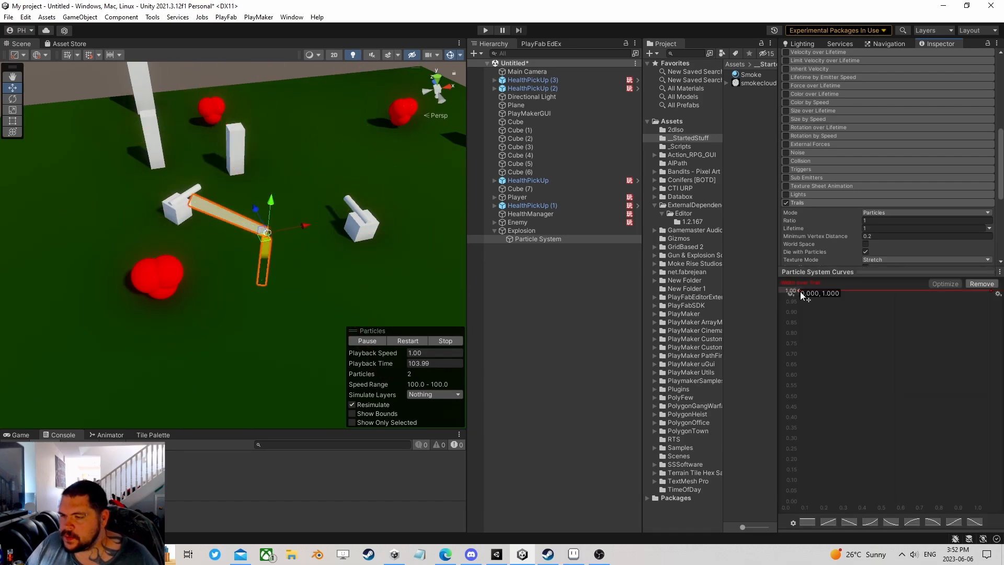
Set the first and last keys of the width curve to a value of 0.
double_click(800, 290)
key(Return)
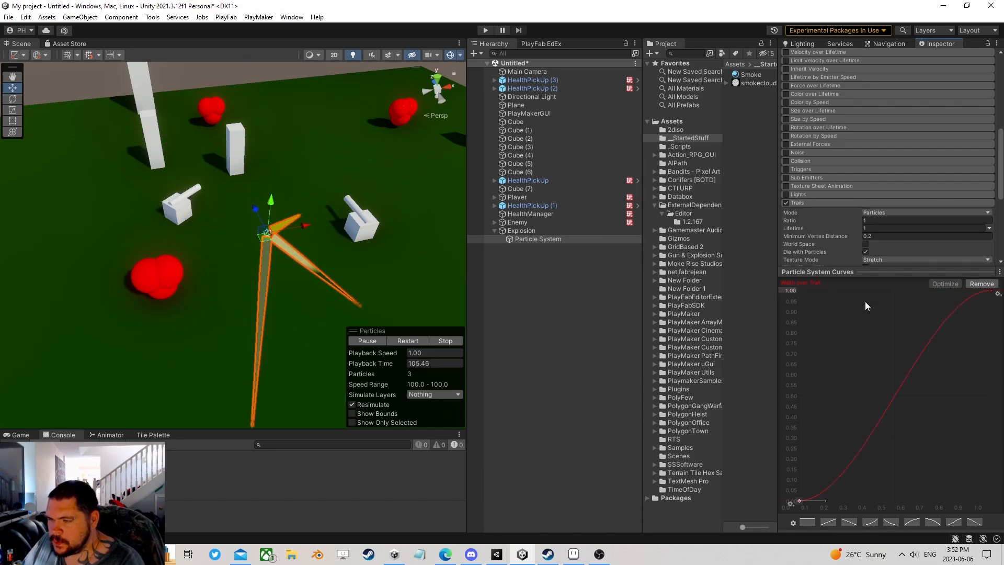
click(990, 290)
double_click(990, 292)
text(0)
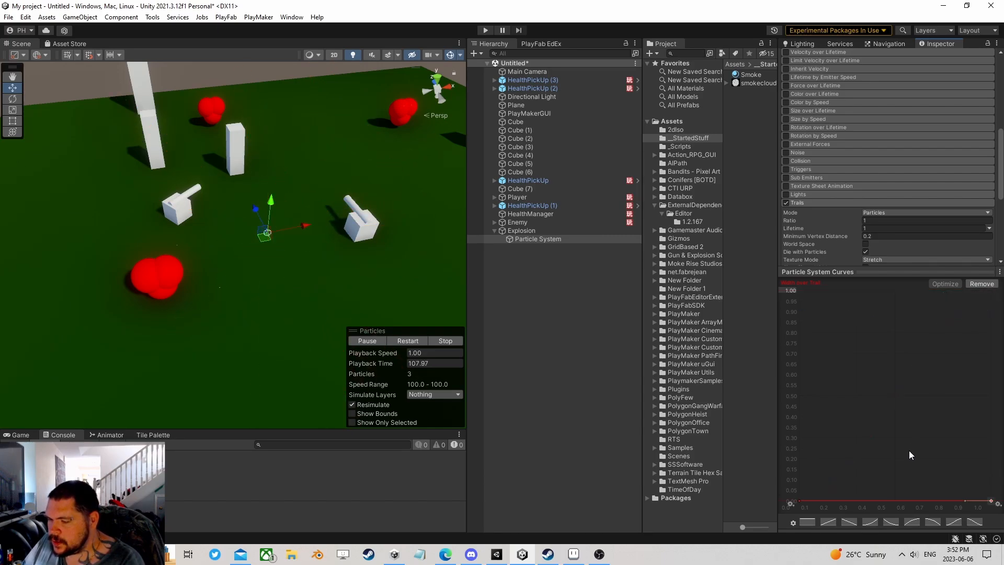
Add a middle key to the width curve with value 1 at time 0.5, and collapse the curve editor.
double_click(893, 497)
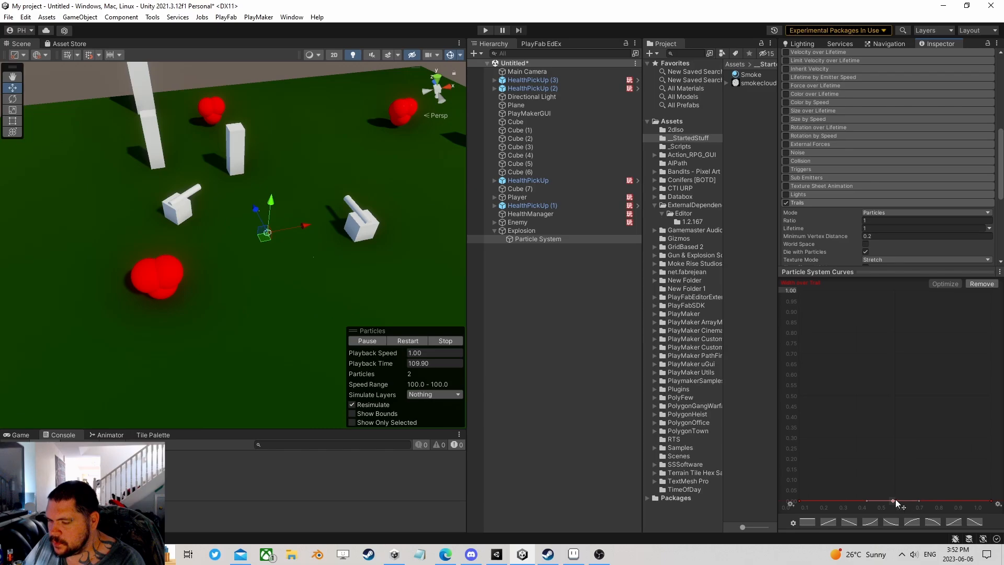
drag(895, 499, 889, 324)
double_click(887, 325)
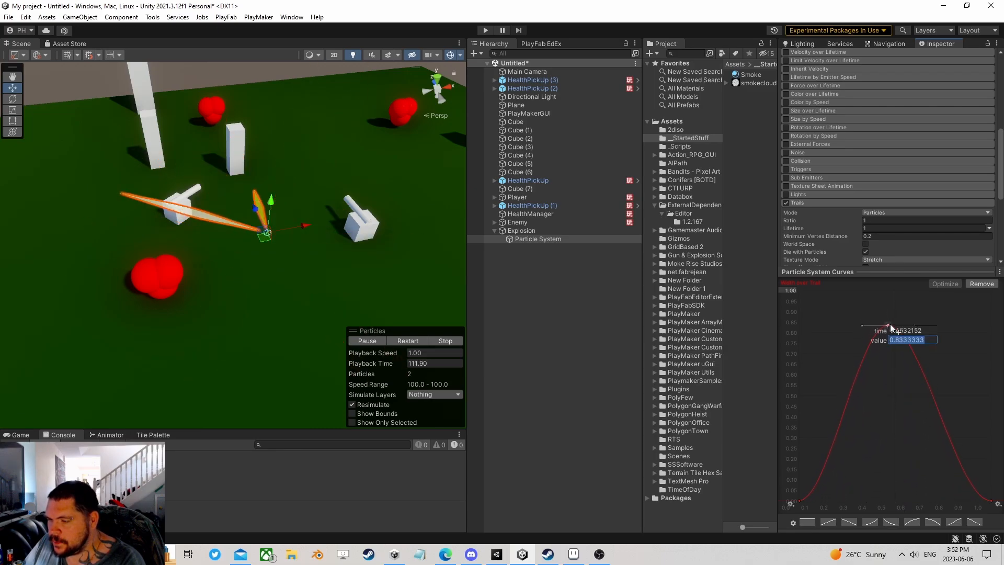
text(1)
key(Tab)
text(.5)
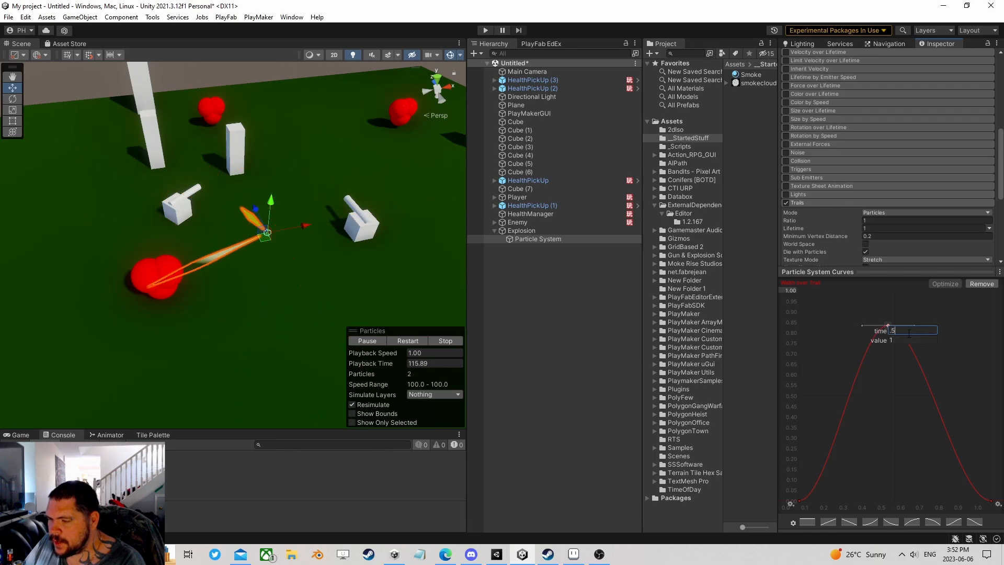
key(Return)
right_drag(368, 295, 304, 238)
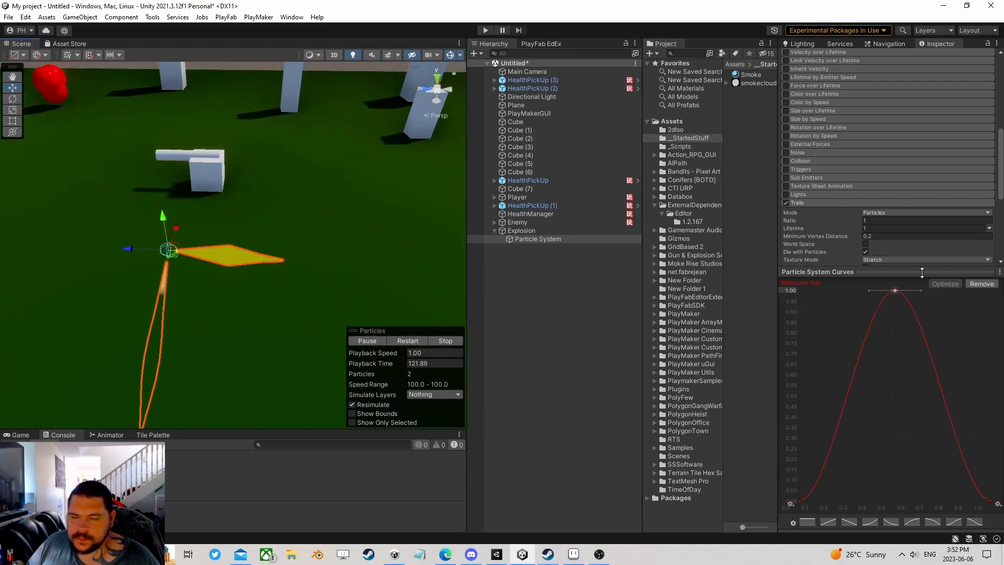
drag(868, 268, 869, 523)
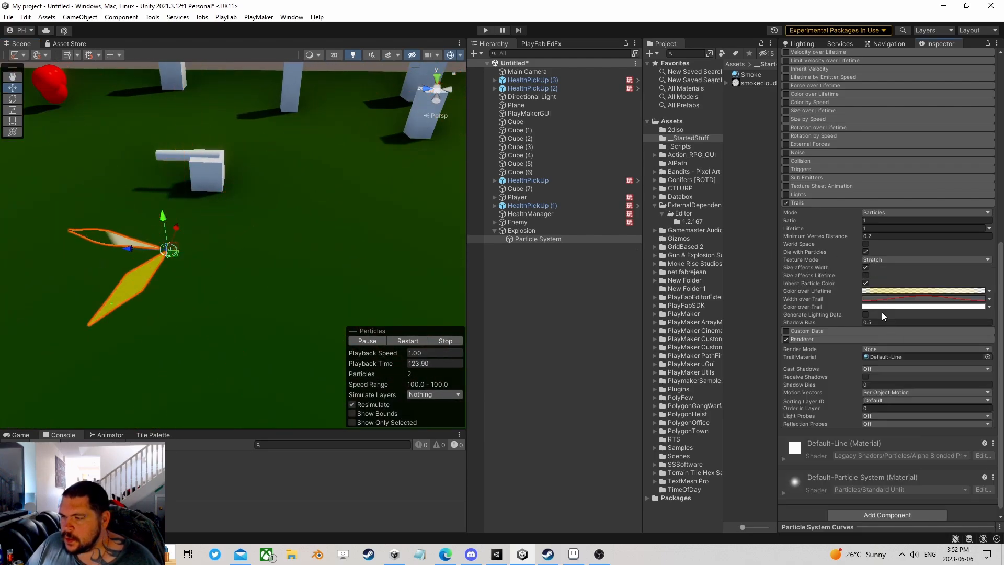
Set the child particle system's start size to 0.25 and check the thinner trails in the scene.
scroll(881, 313, up, 6)
scroll(881, 315, up, 5)
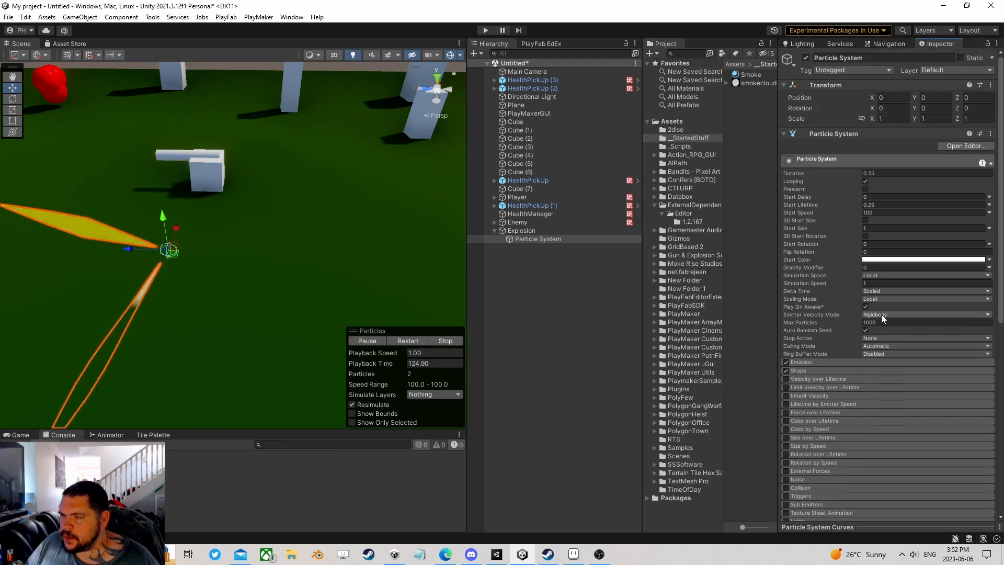
click(875, 228)
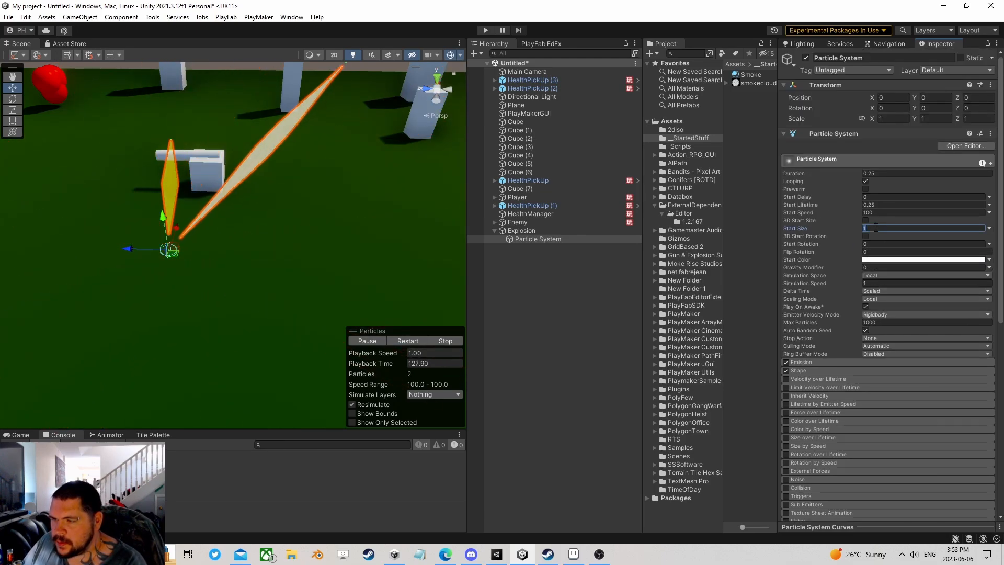
text(.25)
key(Return)
scroll(293, 262, down, 5)
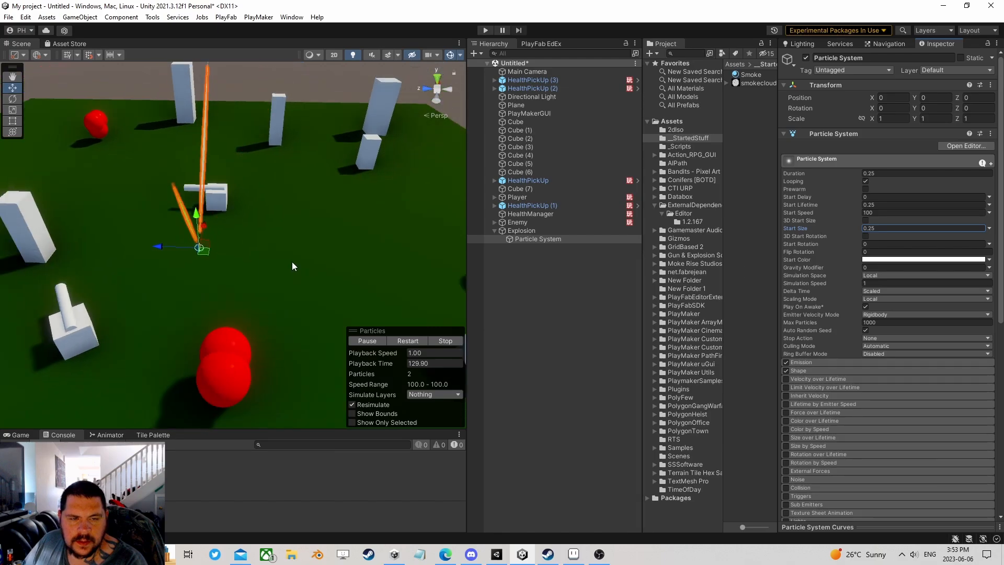
scroll(293, 261, up, 4)
right_drag(372, 252, 251, 242)
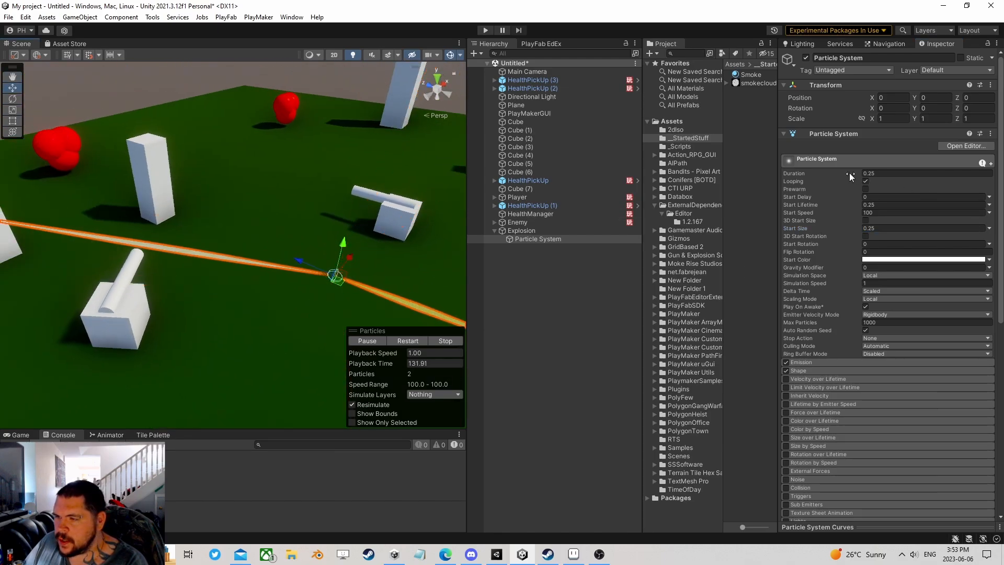
Turn off looping for the child particle system and add a burst to its emission.
click(865, 181)
click(540, 233)
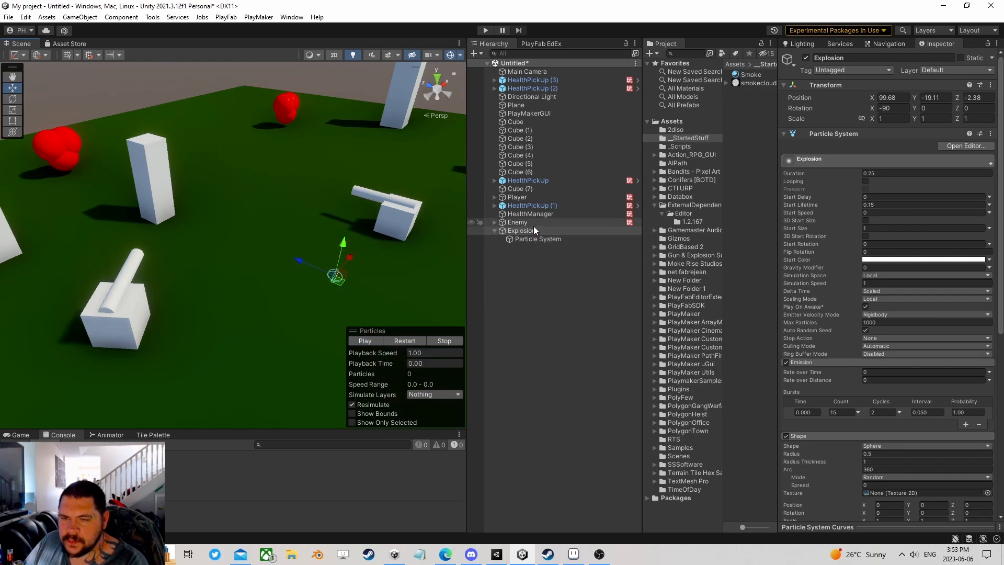
click(539, 239)
scroll(848, 289, down, 3)
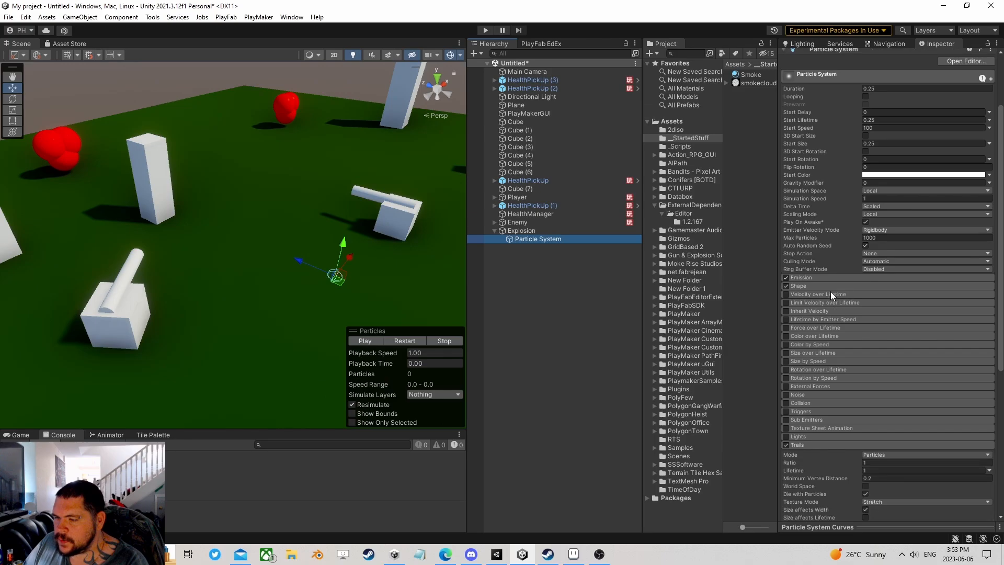
click(829, 279)
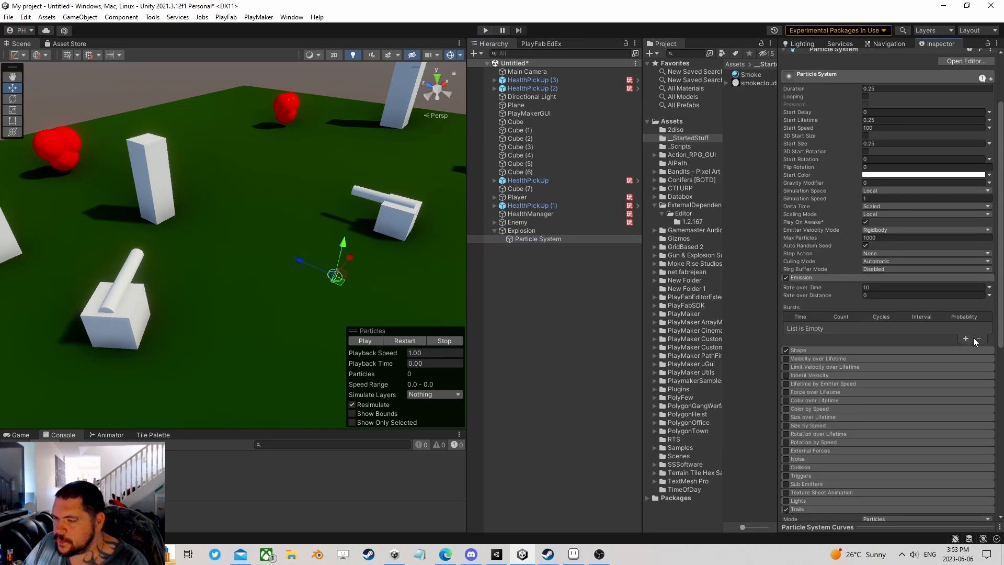
click(965, 338)
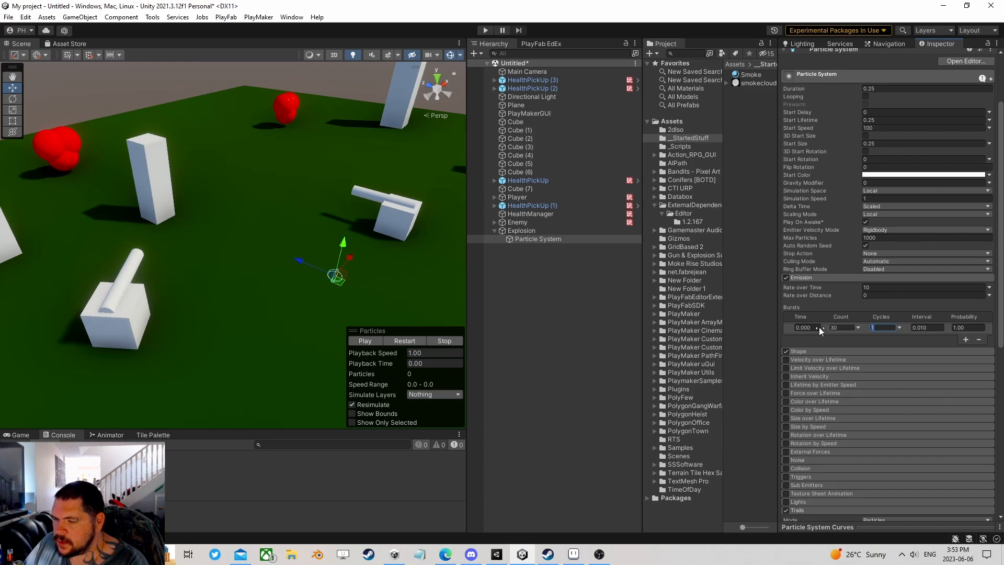
Set the child system's Rate over Time to 0 and its burst count to 15, replaying the effect to check the trails.
click(400, 337)
click(400, 336)
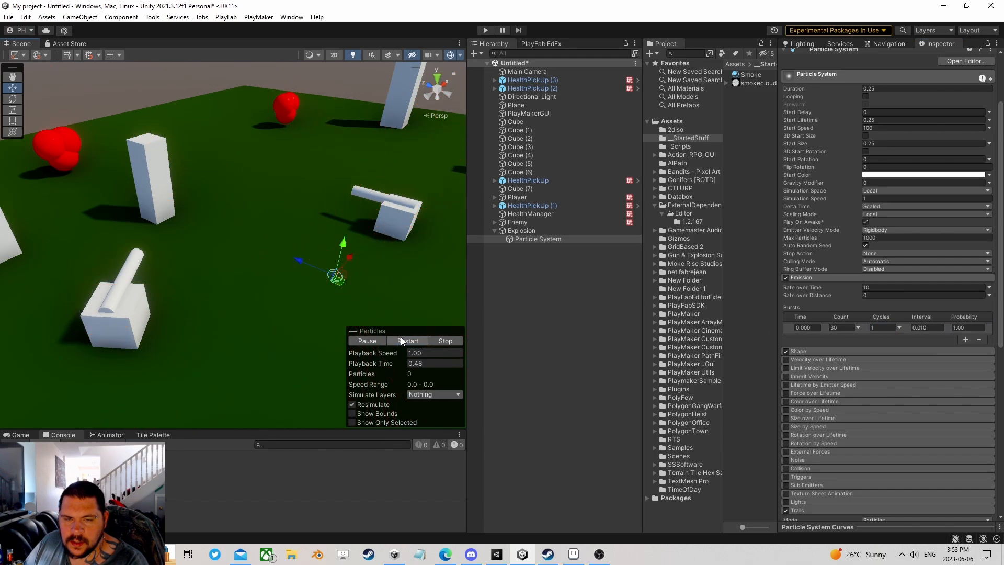
click(409, 336)
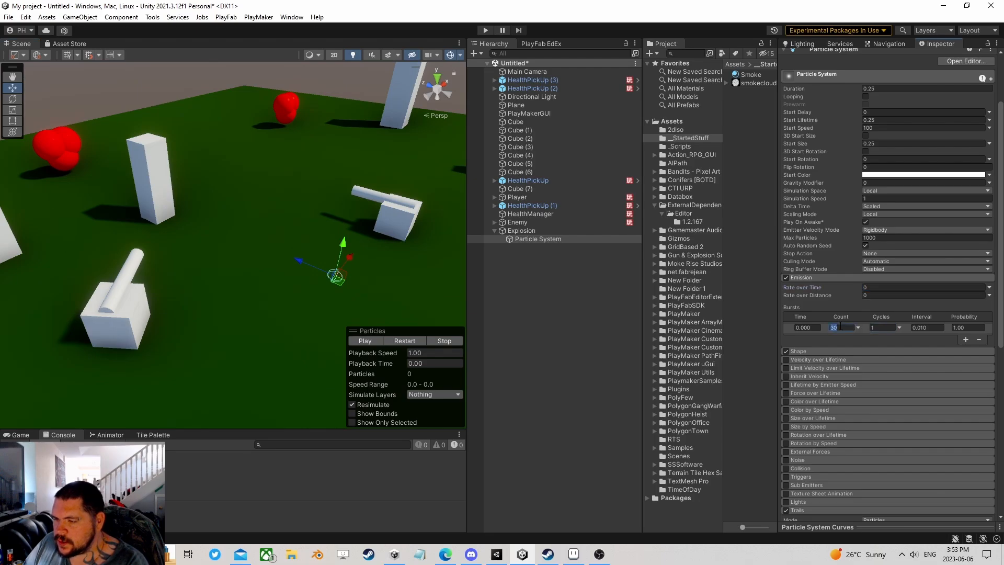
click(396, 338)
click(397, 337)
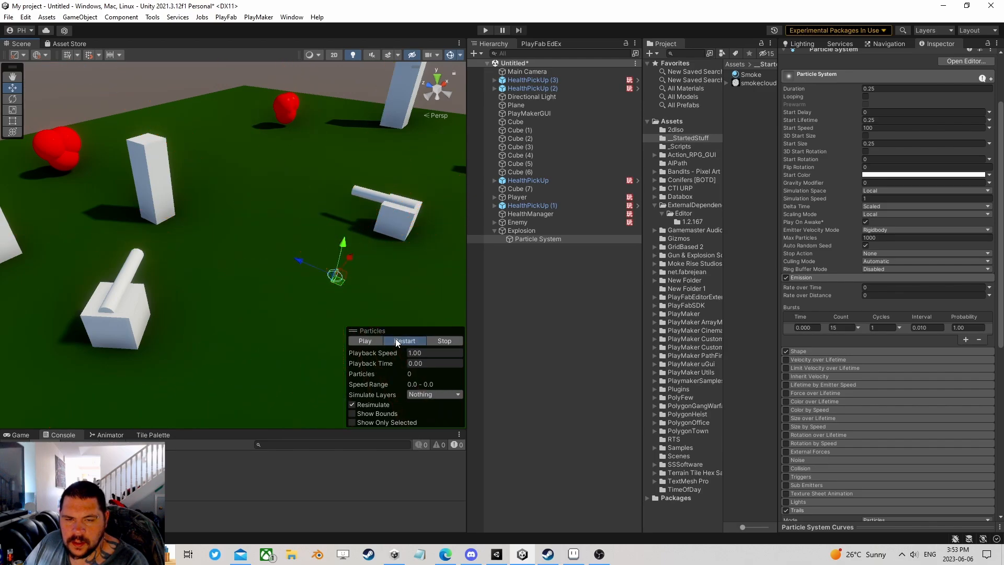
click(395, 338)
click(410, 341)
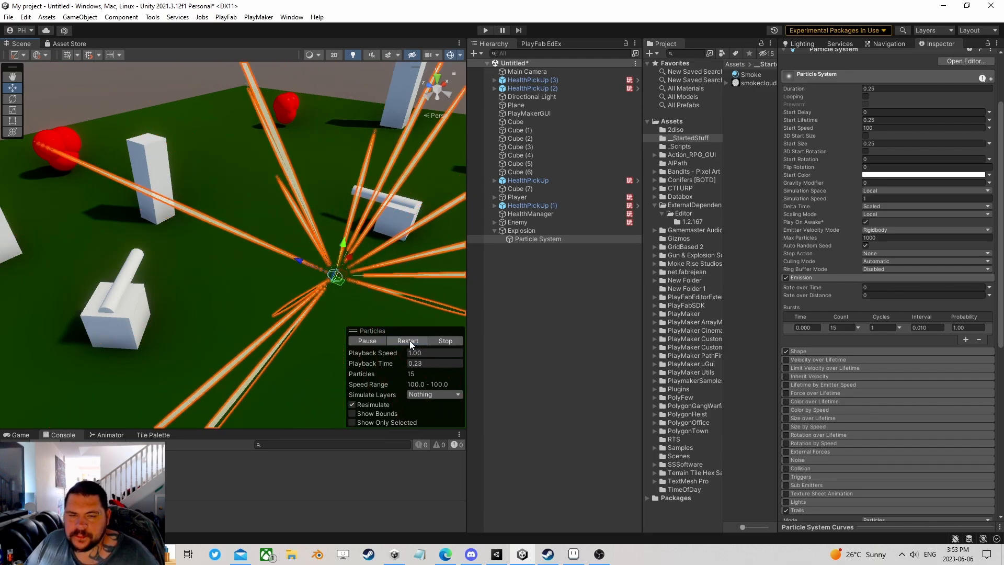
click(410, 340)
click(410, 340)
click(410, 340)
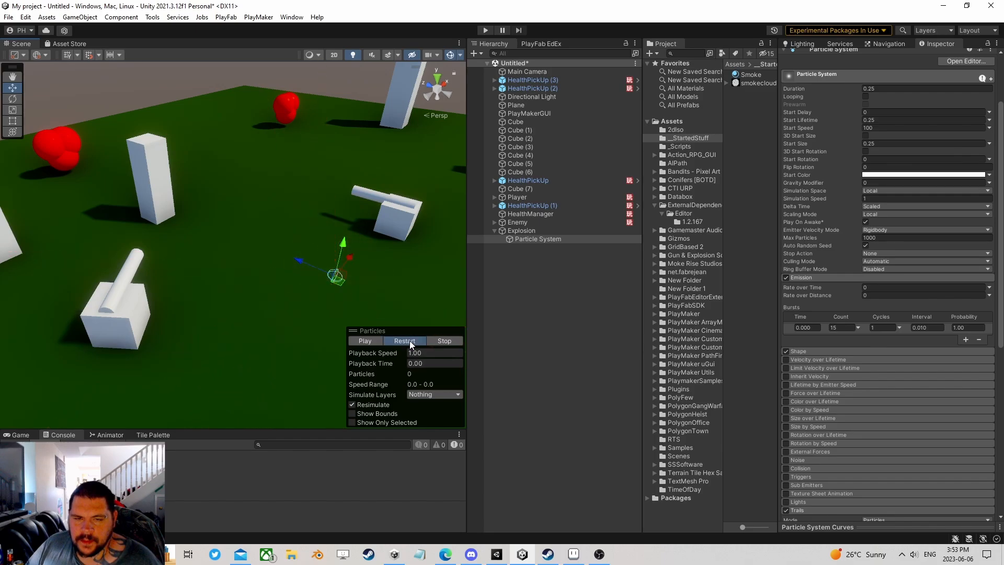
click(409, 341)
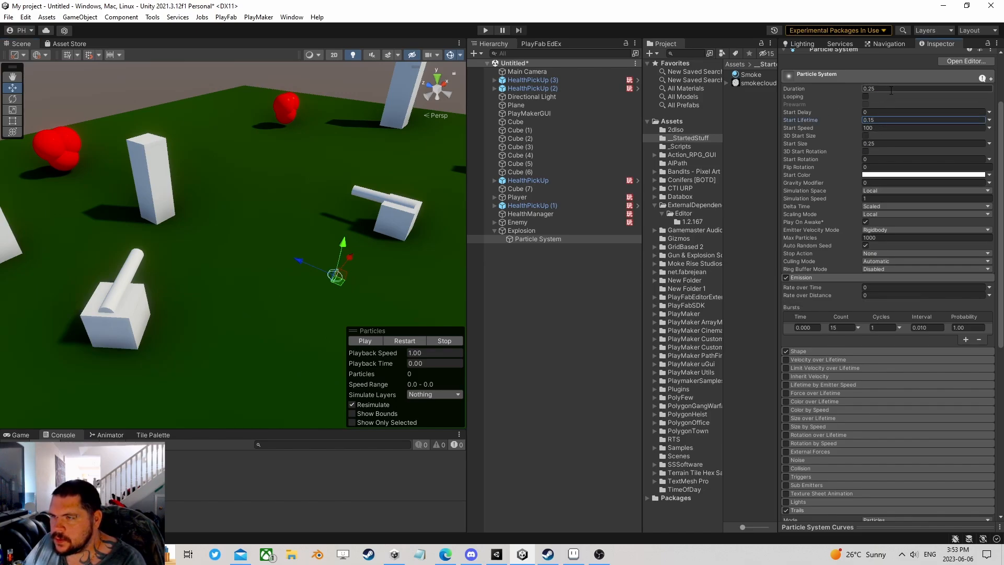
Set the child system's Start Lifetime and Duration to 0.15, replay the effect, and review its trail and renderer settings.
click(401, 341)
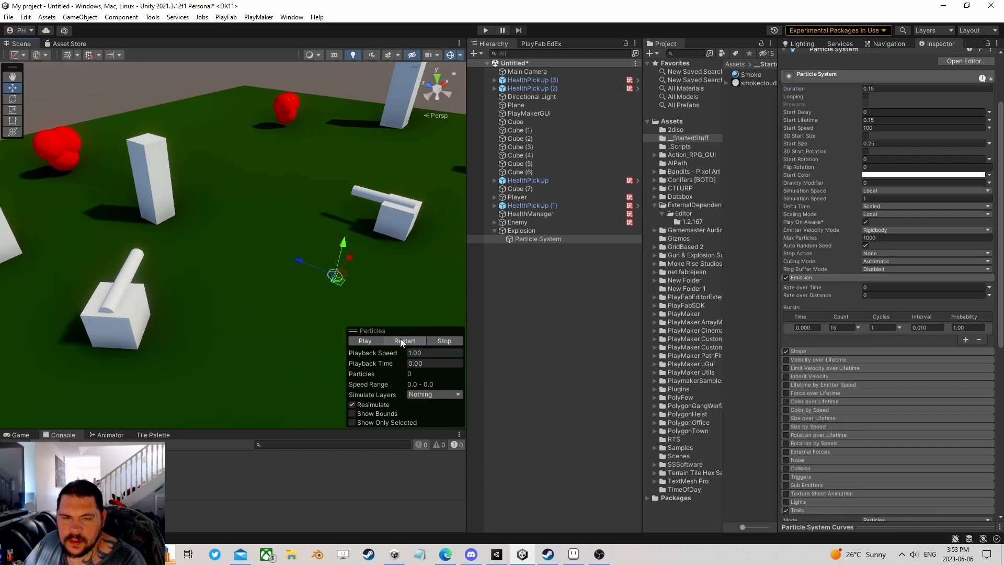
click(400, 340)
click(401, 340)
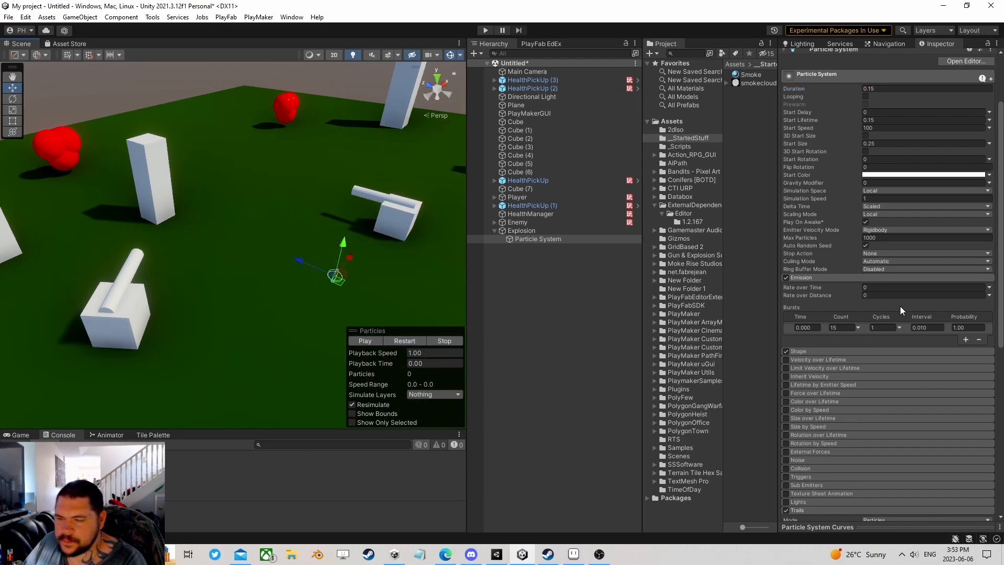
scroll(891, 319, down, 3)
scroll(876, 324, down, 2)
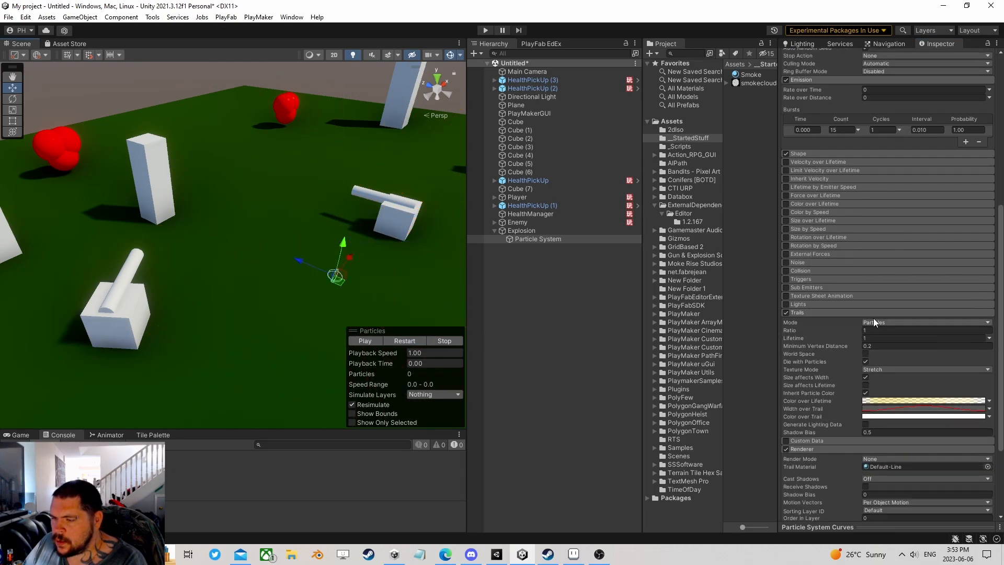
scroll(862, 340, down, 3)
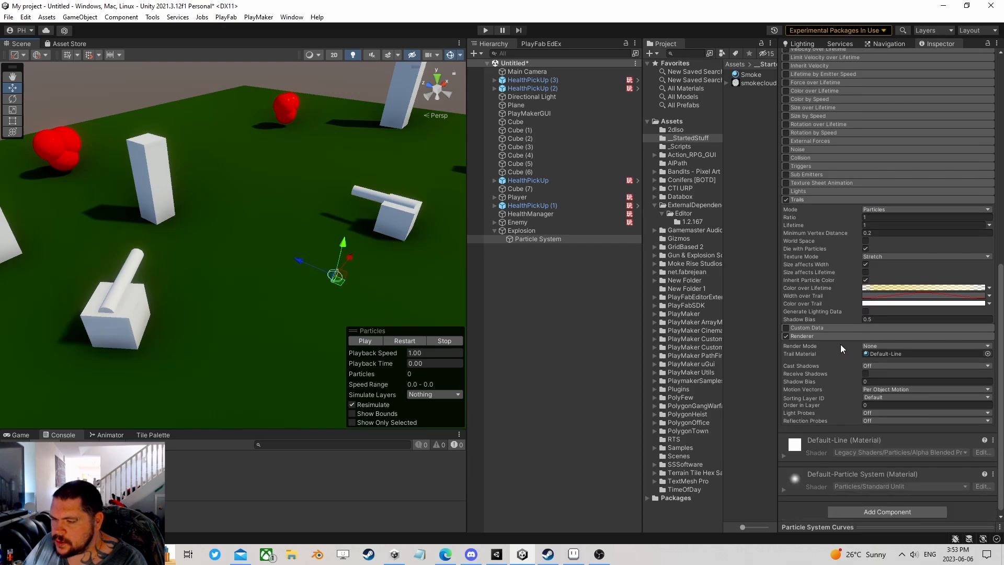
click(405, 341)
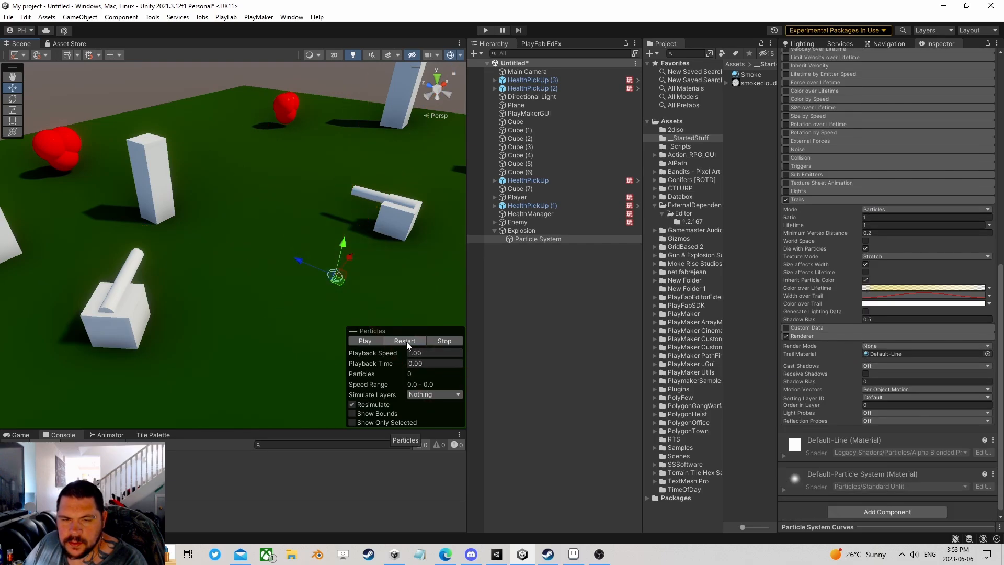
Create an empty child object named "light" under Explosion.
right_click(522, 232)
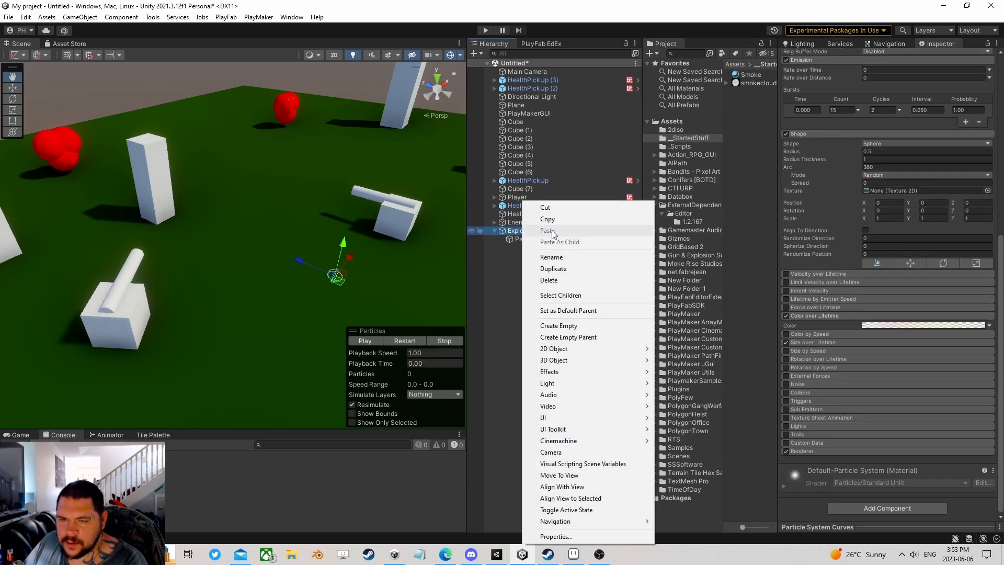
click(554, 325)
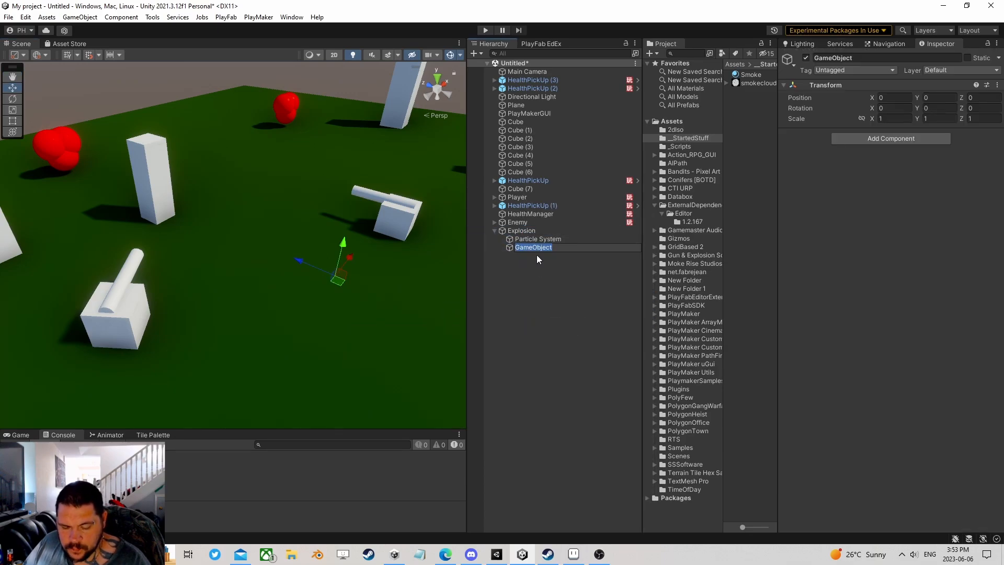
text(light)
key(Return)
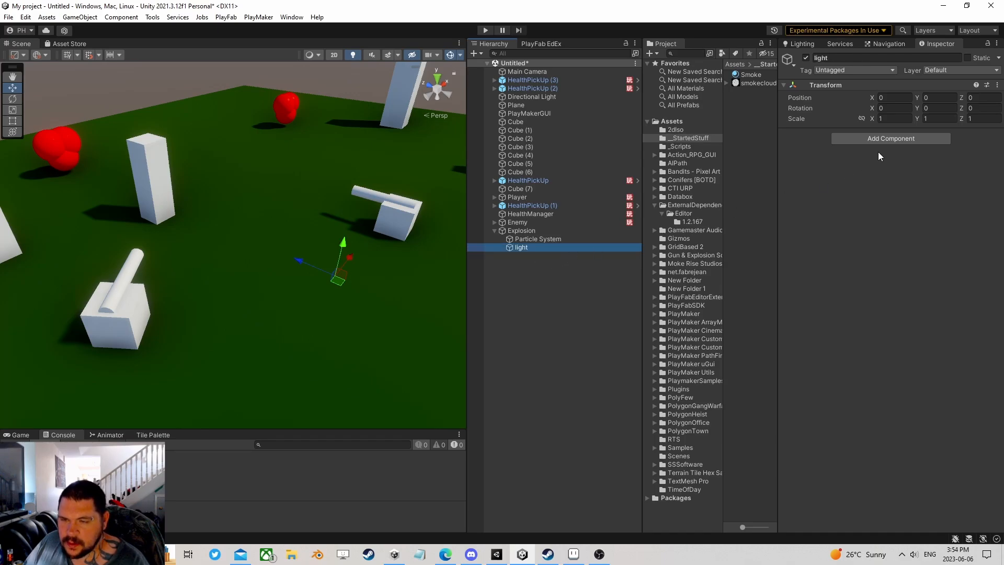
Add a Light component to the light object and set its shadow type to Soft Shadows.
click(889, 135)
click(845, 175)
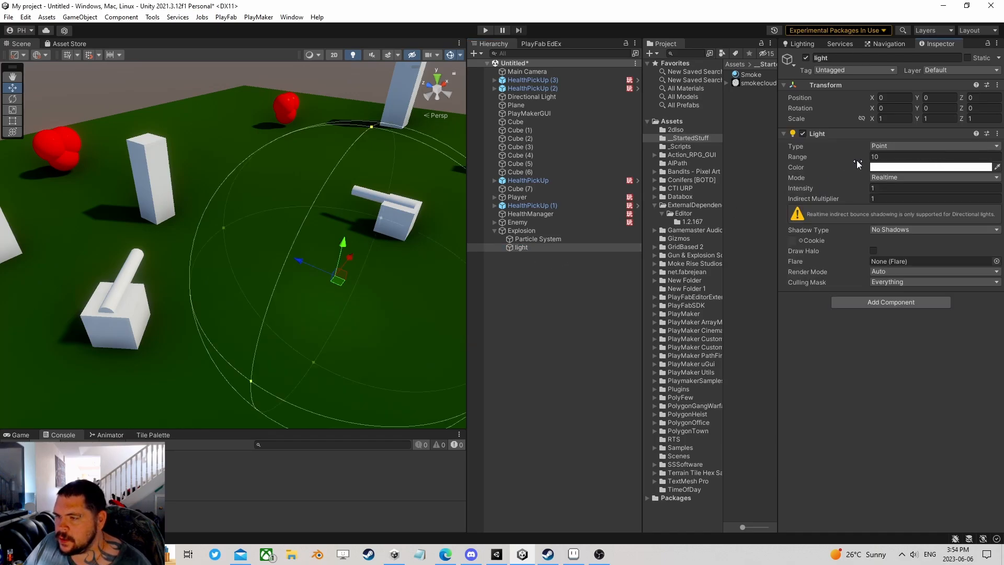
click(877, 230)
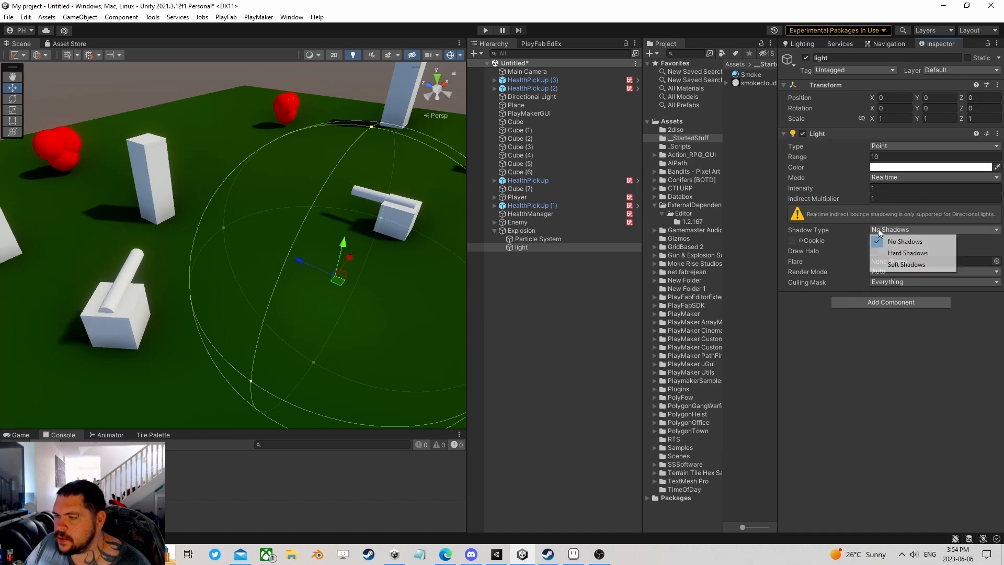
click(883, 260)
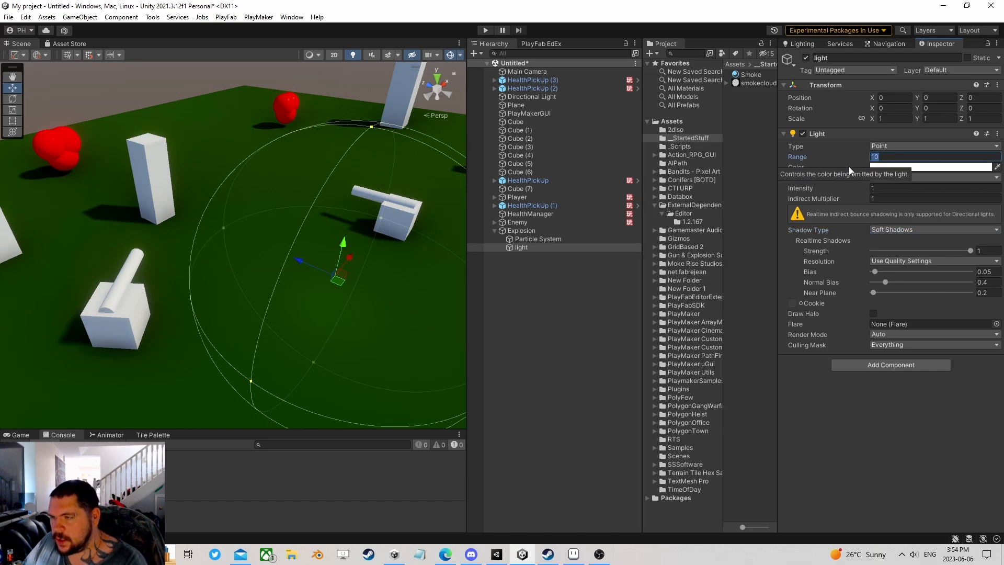
Set the point light's range to 15 and its intensity to 5.
key(BackSpace)
text(5)
drag(864, 192, 871, 191)
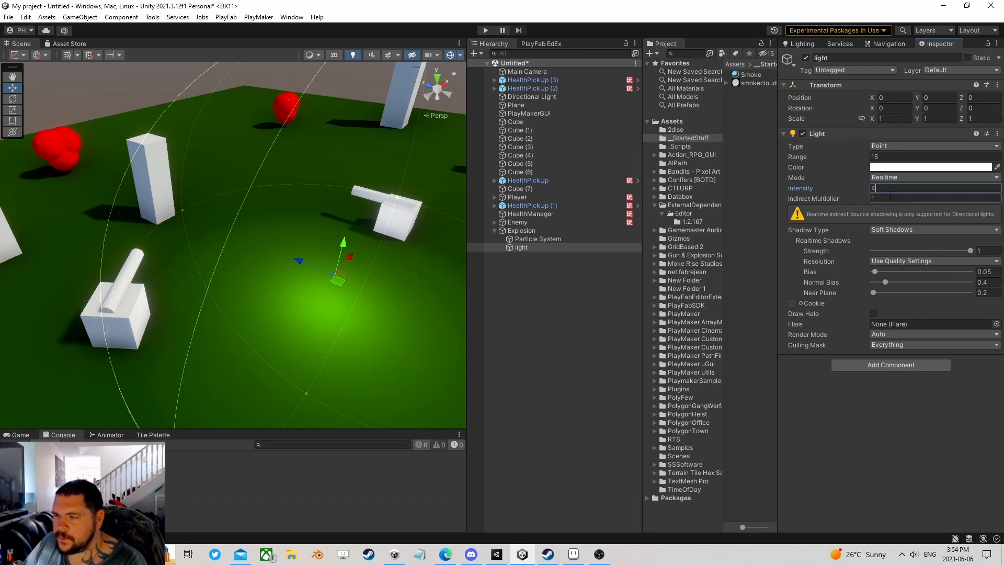
text(5)
Give the light a pale yellow colour, about F7FBCD, and set its Indirect Multiplier to 0.
click(889, 167)
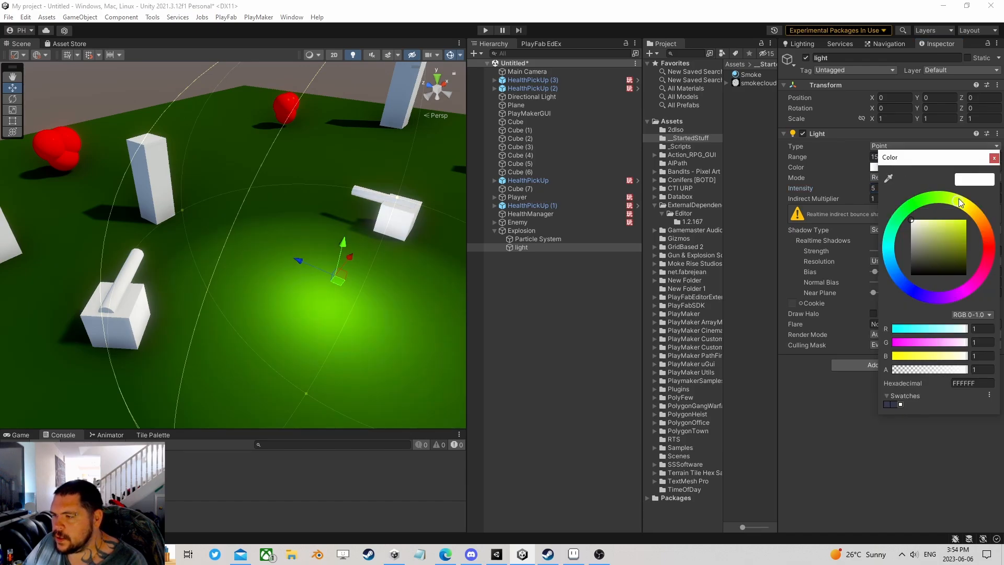
click(923, 220)
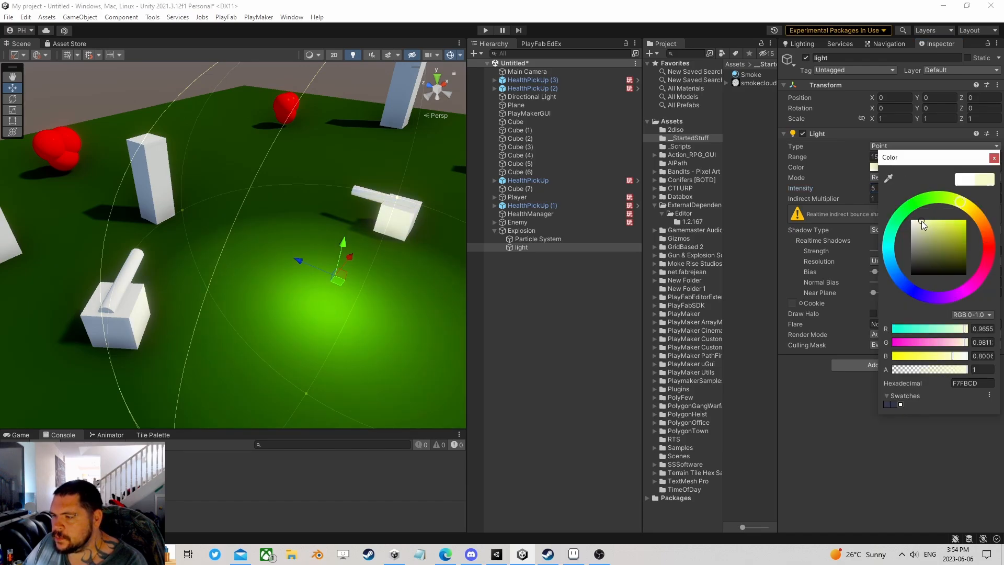
click(993, 157)
click(874, 198)
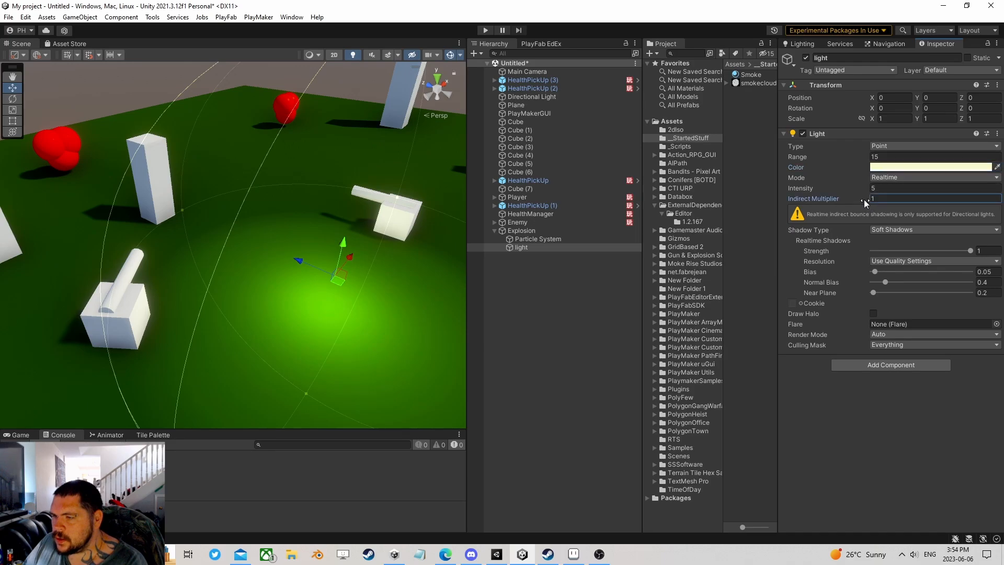
text(0)
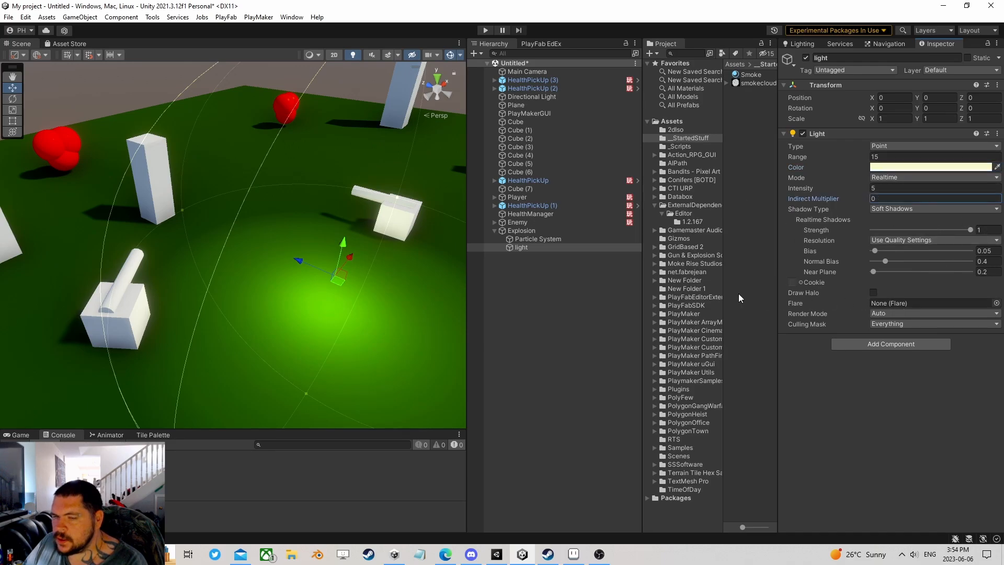
Enable the Lights module on the Explosion particle system, assign the light object to it, and set the ratio to 1.
click(525, 232)
scroll(833, 318, down, 10)
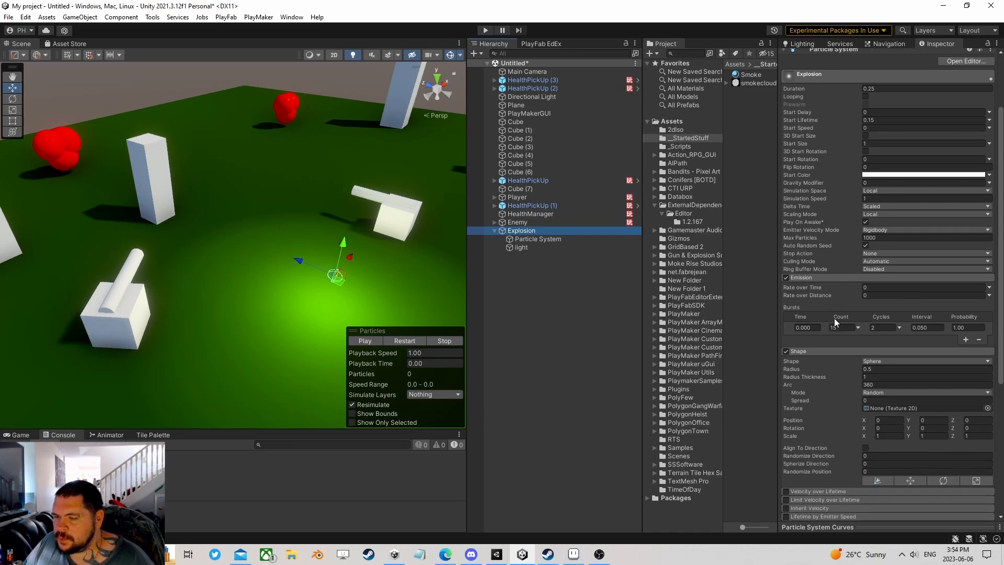
scroll(845, 343, down, 3)
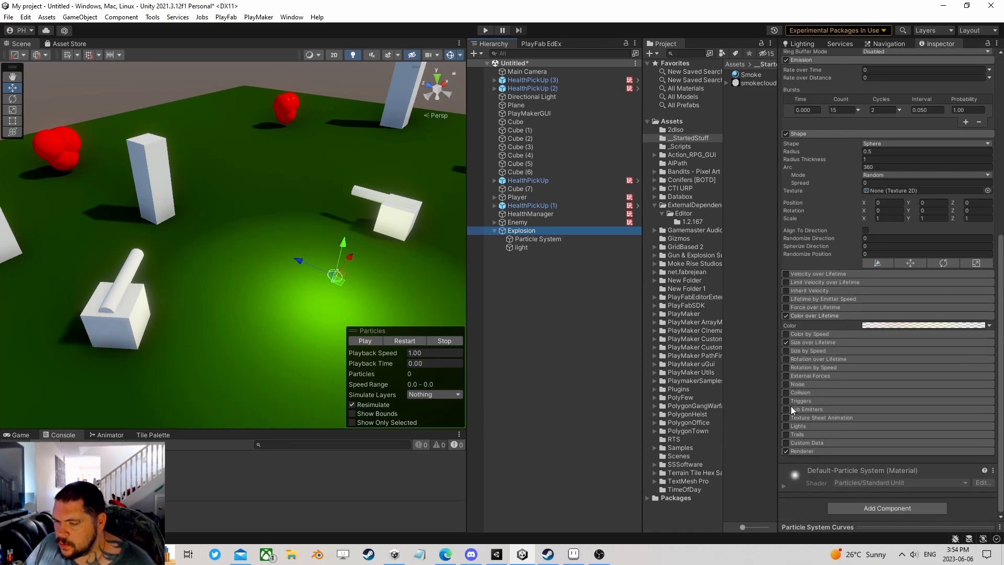
click(785, 426)
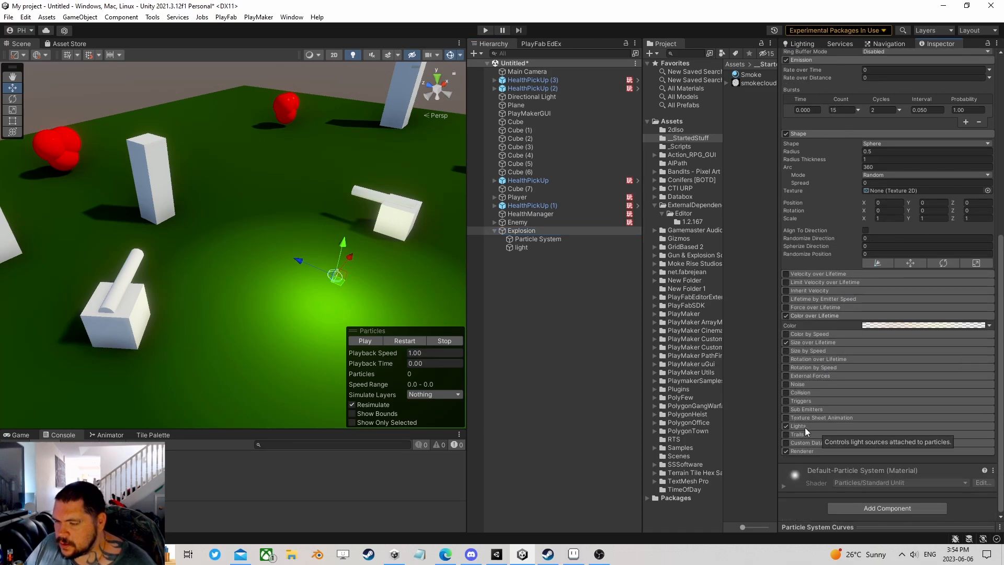
click(805, 427)
scroll(818, 392, down, 4)
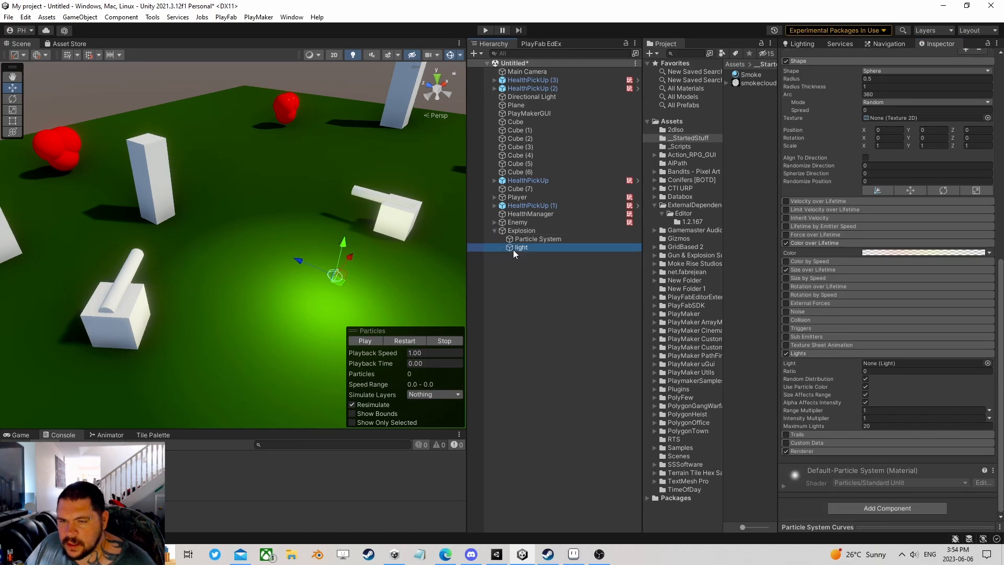
drag(513, 250, 859, 377)
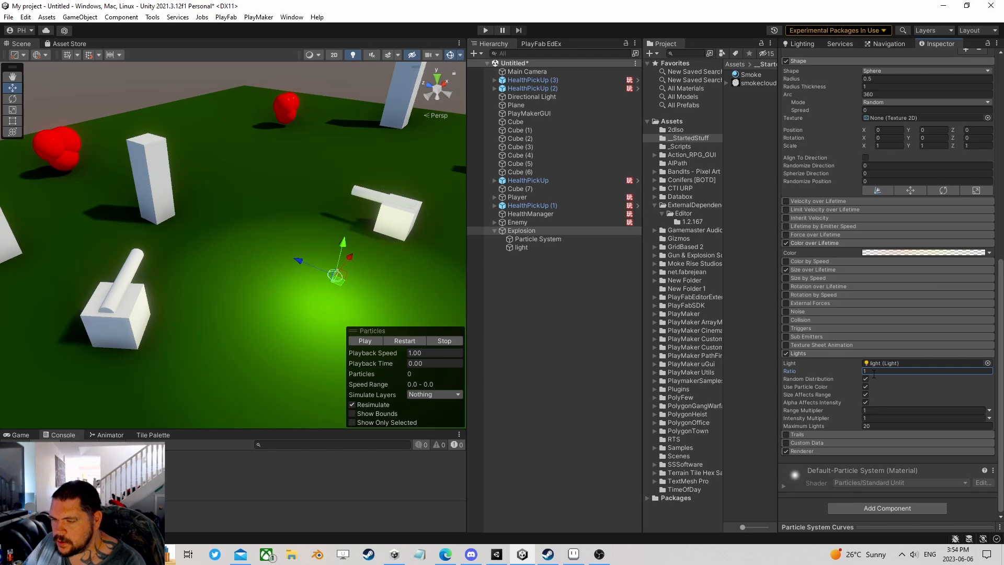
Deactivate the light object and replay the Explosion effect in the scene.
click(527, 249)
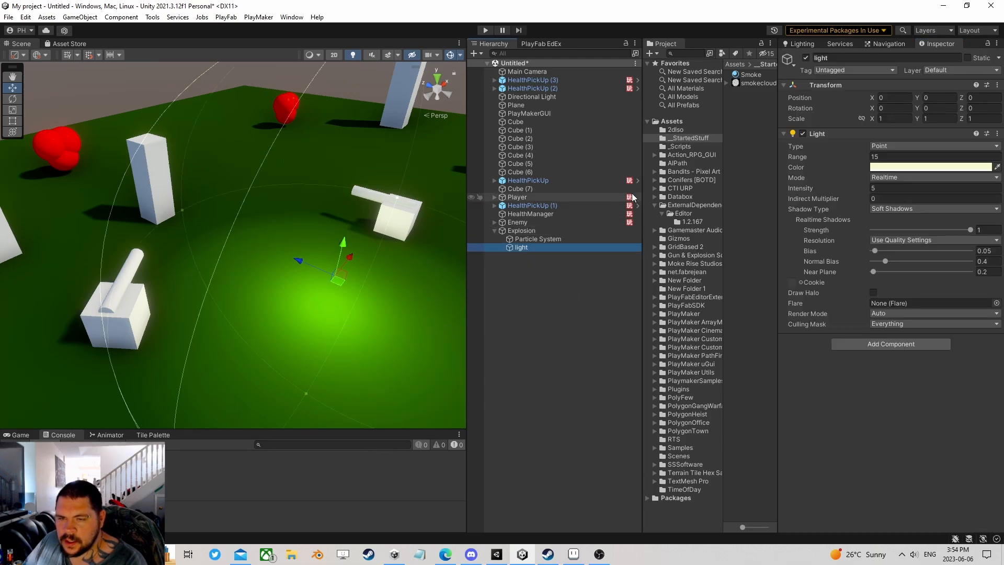
click(806, 57)
click(531, 230)
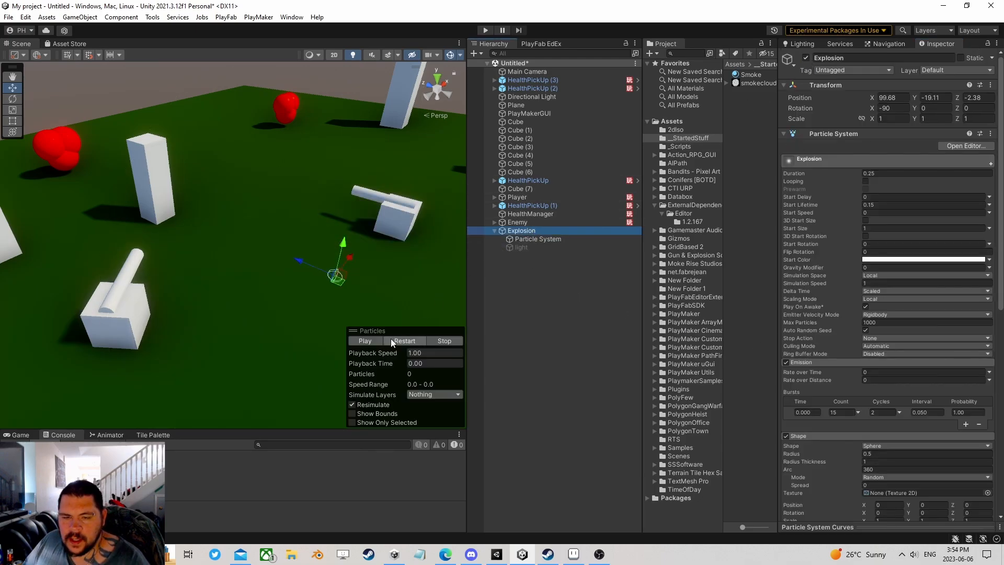
click(372, 339)
click(372, 339)
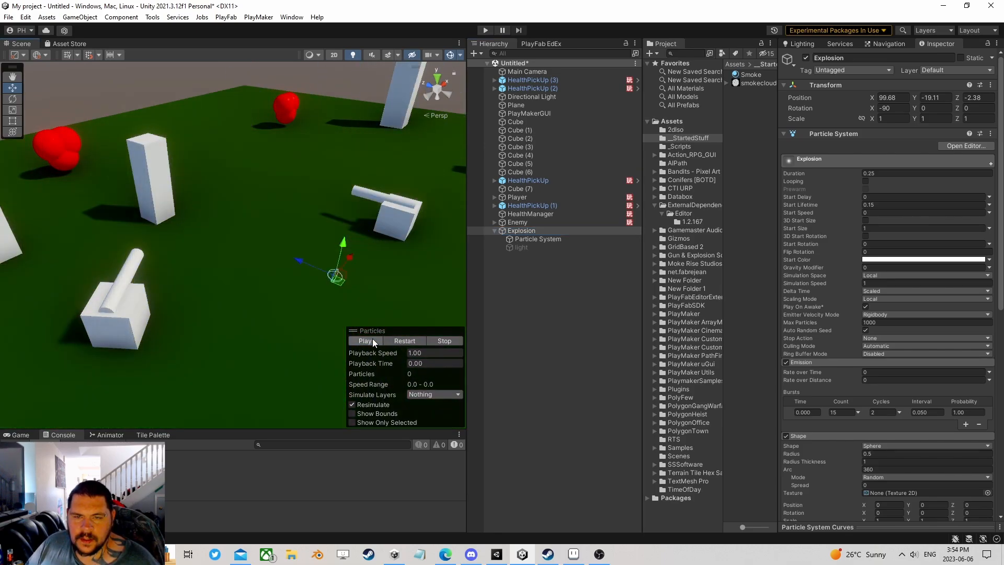
click(372, 339)
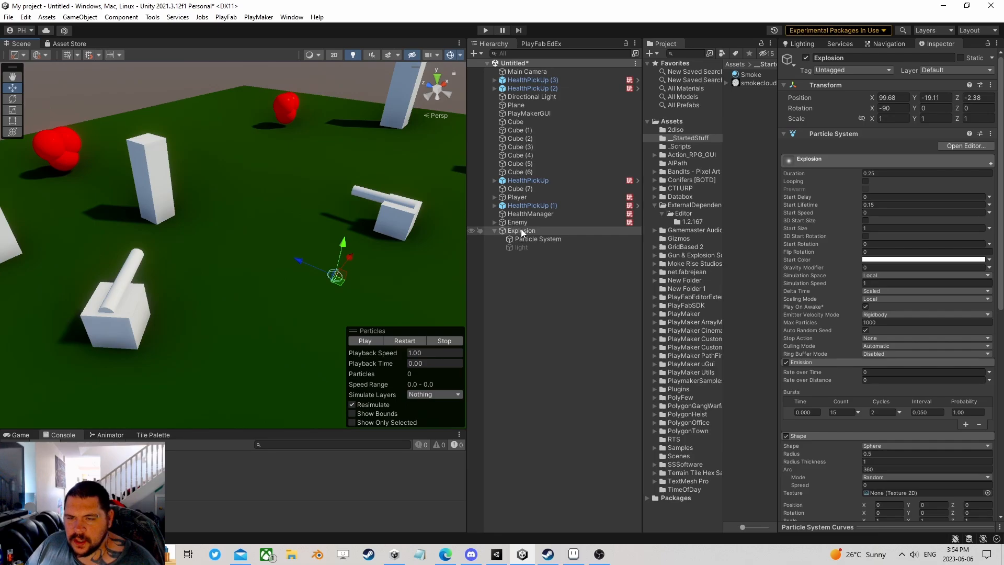
Add a second particle system as a child of the Explosion object.
right_click(521, 229)
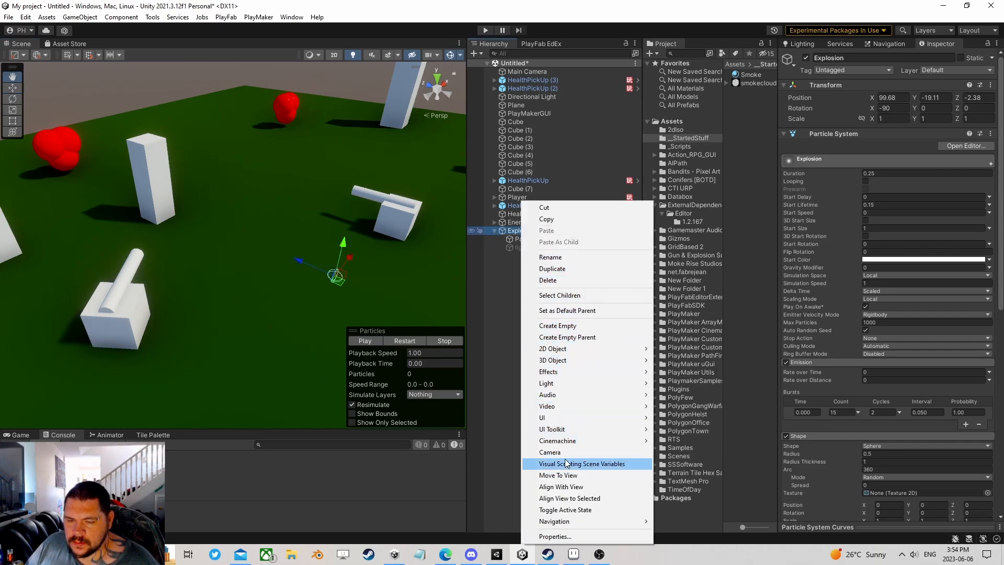
mouse_move(577, 370)
click(686, 371)
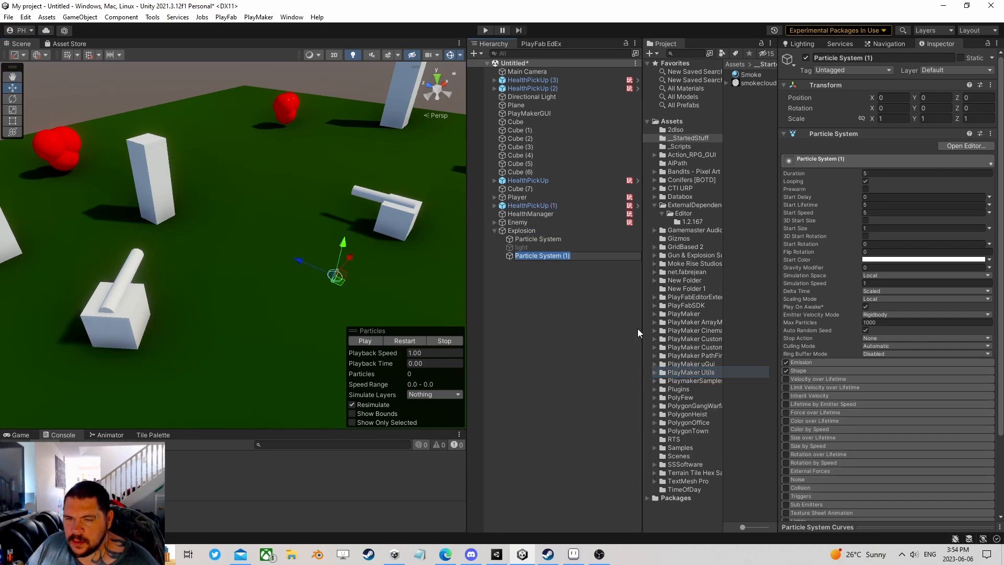
Set the new particle system's duration to 15 with looping off, start lifetime to 15 and start speed to 0.
click(886, 173)
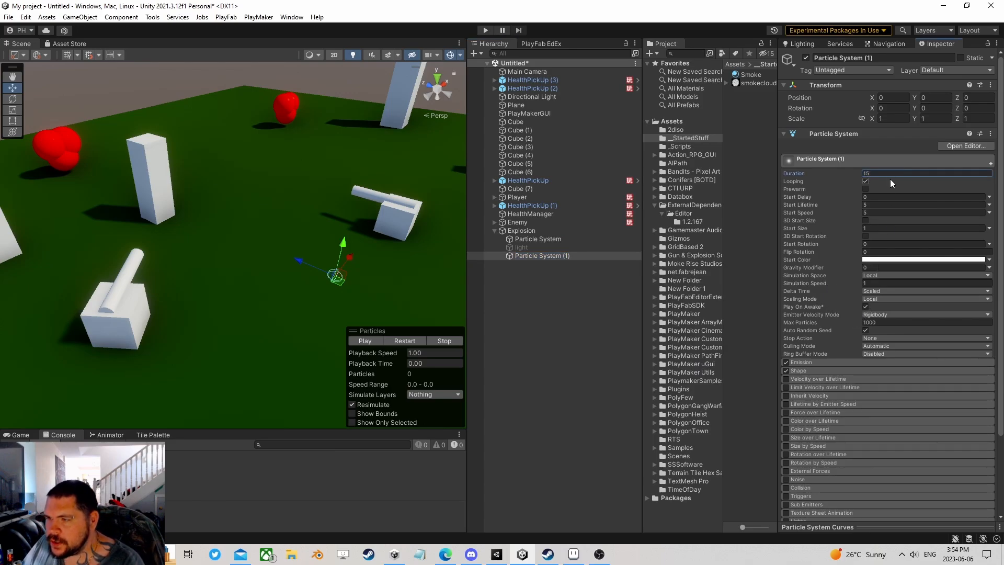
text(15)
click(865, 181)
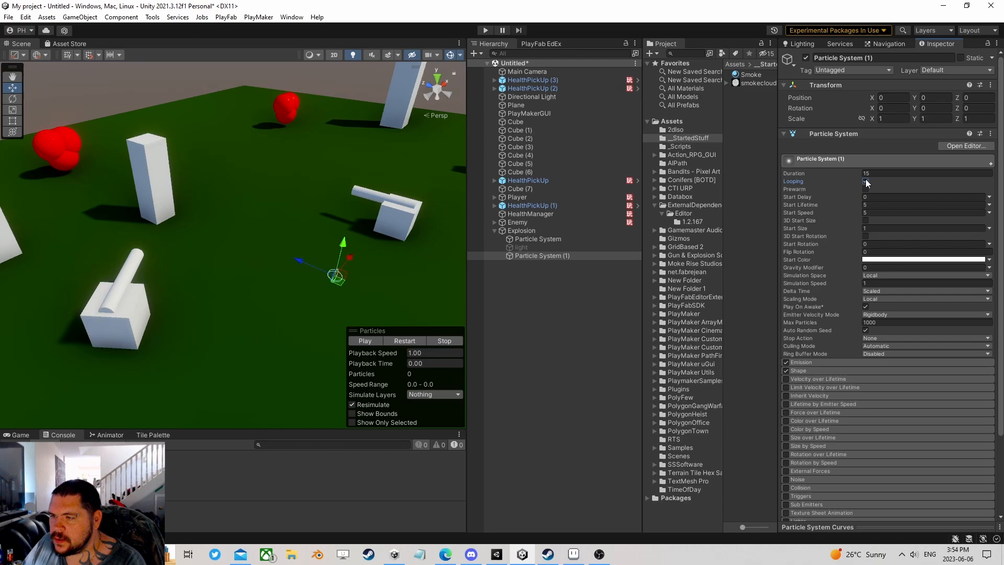
click(878, 212)
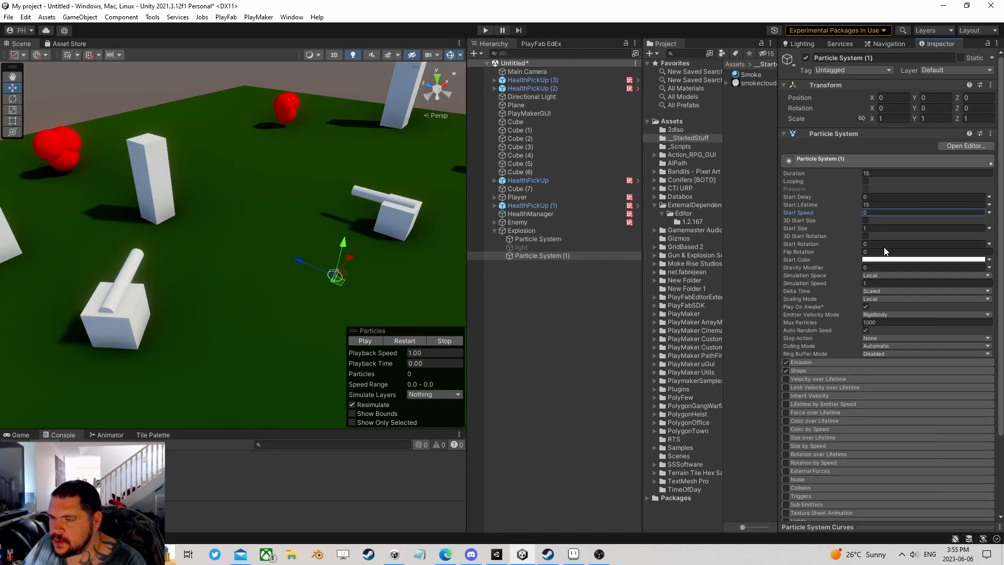
click(878, 228)
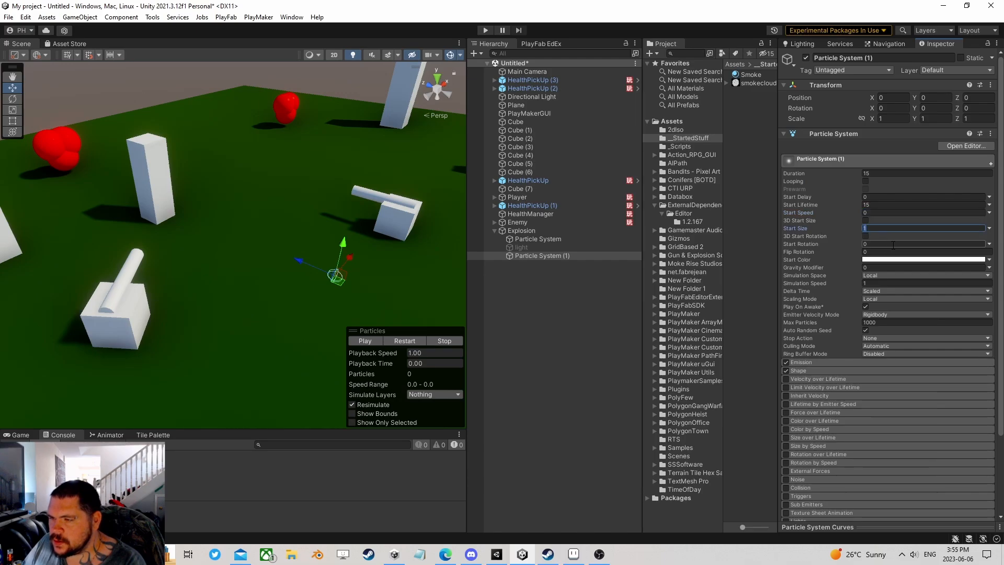
Add an emission burst of 30 particles to the new particle system and replay the effect.
scroll(854, 287, down, 3)
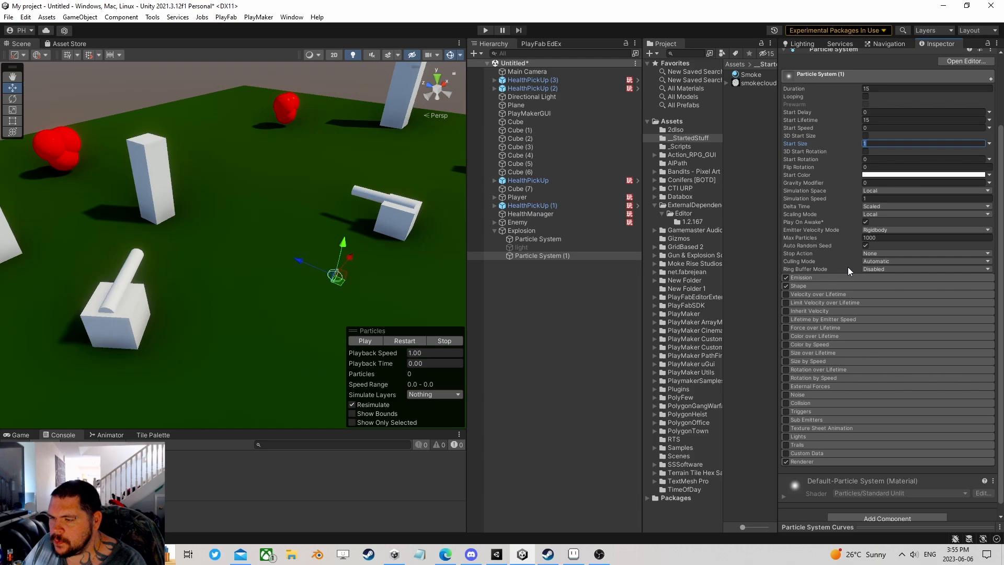
click(817, 277)
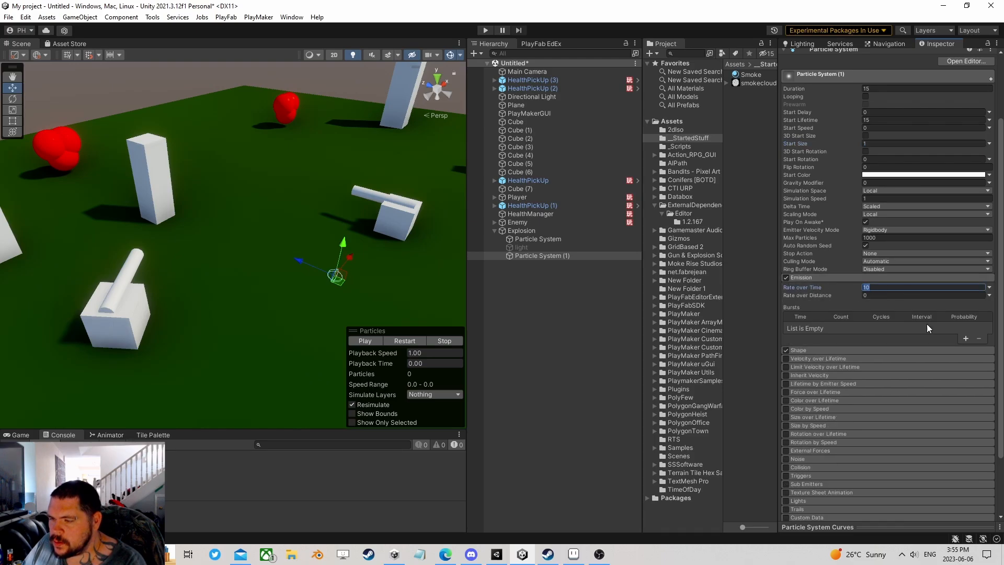
click(965, 339)
click(835, 330)
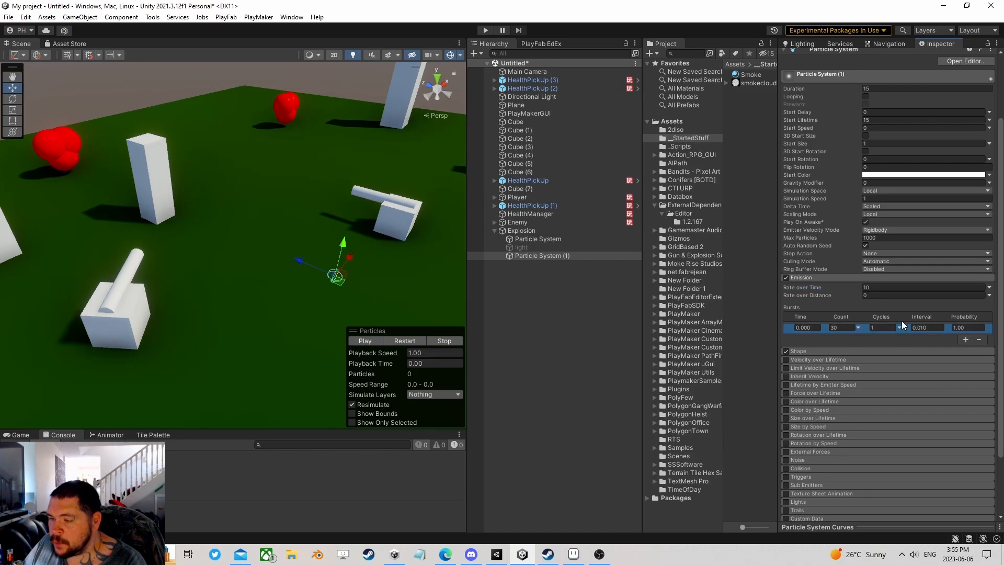
click(405, 342)
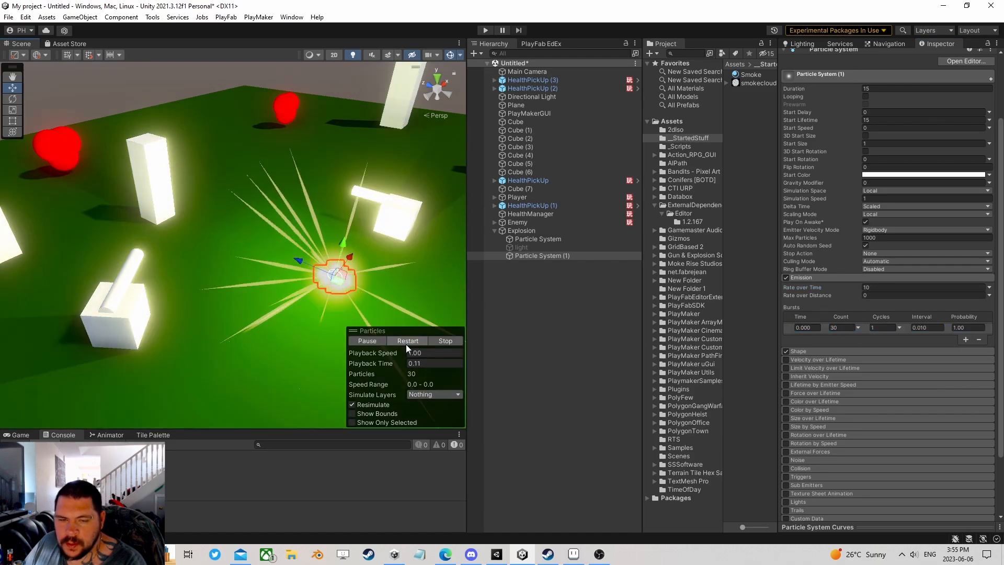
Change the new particle system's emission shape to Sphere with a radius of 0.5.
scroll(827, 280, down, 3)
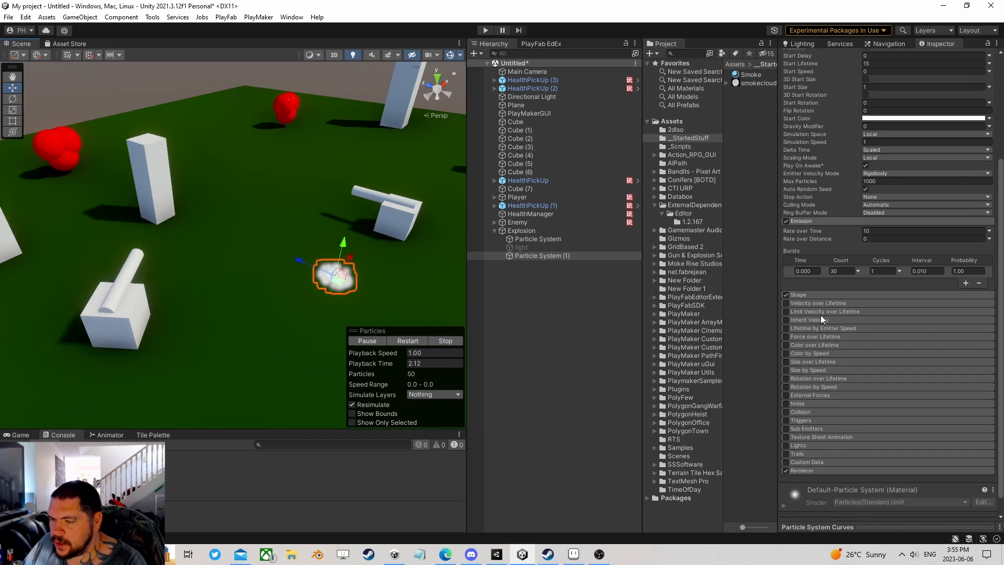
click(821, 295)
click(891, 305)
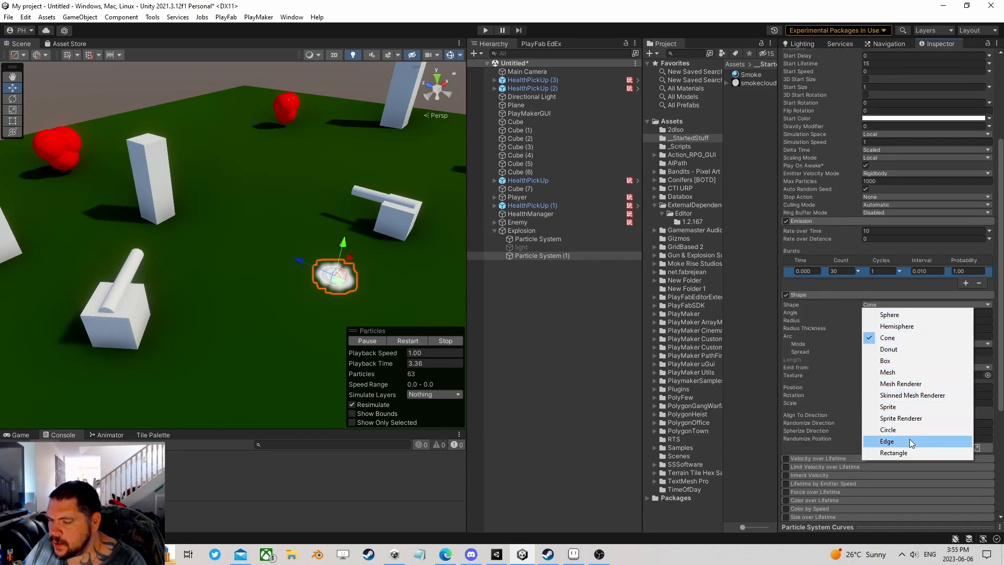
click(904, 316)
click(894, 312)
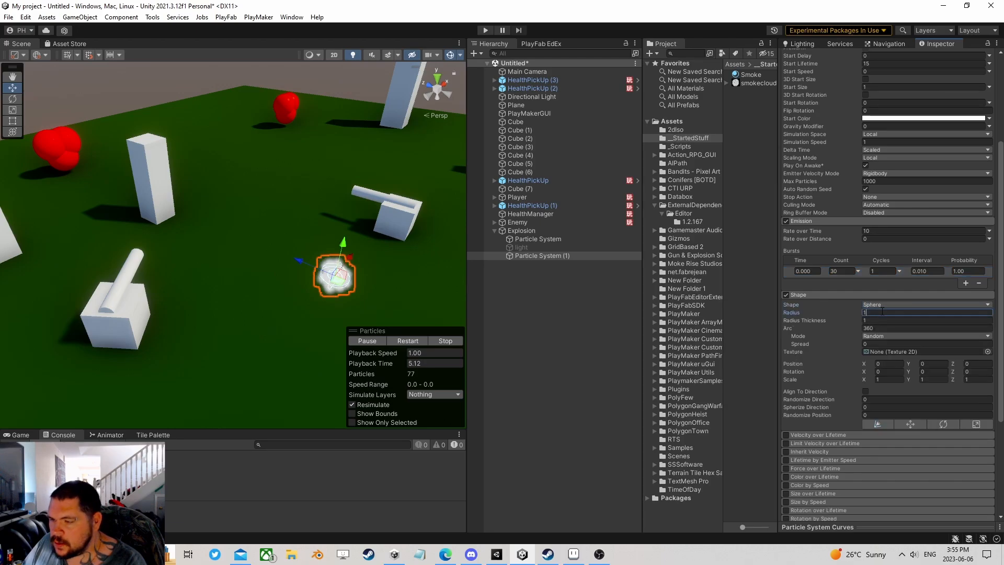
text(0.5)
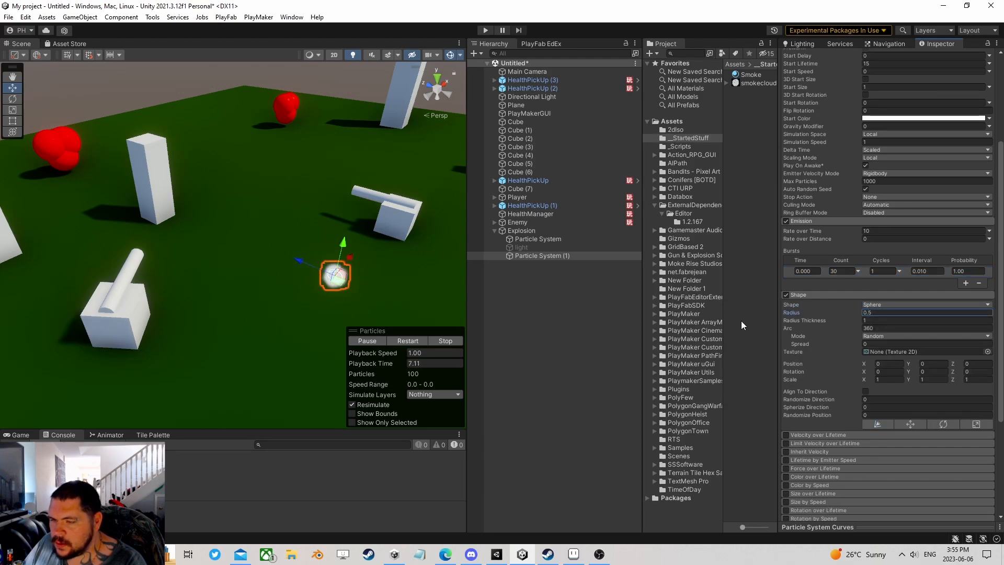
Enable Velocity over Lifetime with linear velocity random between two constants, Y ranging from 0.25 to 0.7.
scroll(810, 325, down, 5)
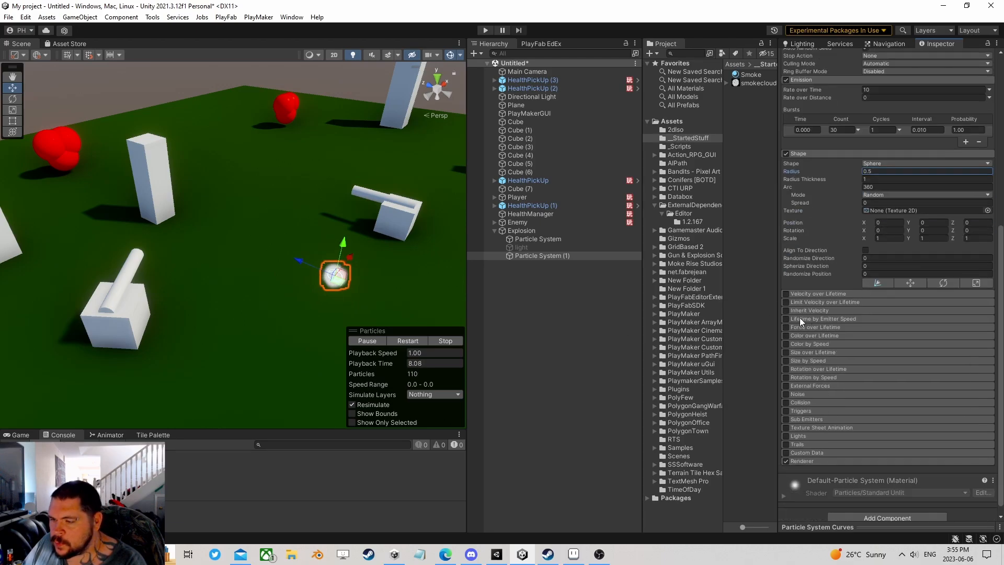
click(786, 293)
click(815, 295)
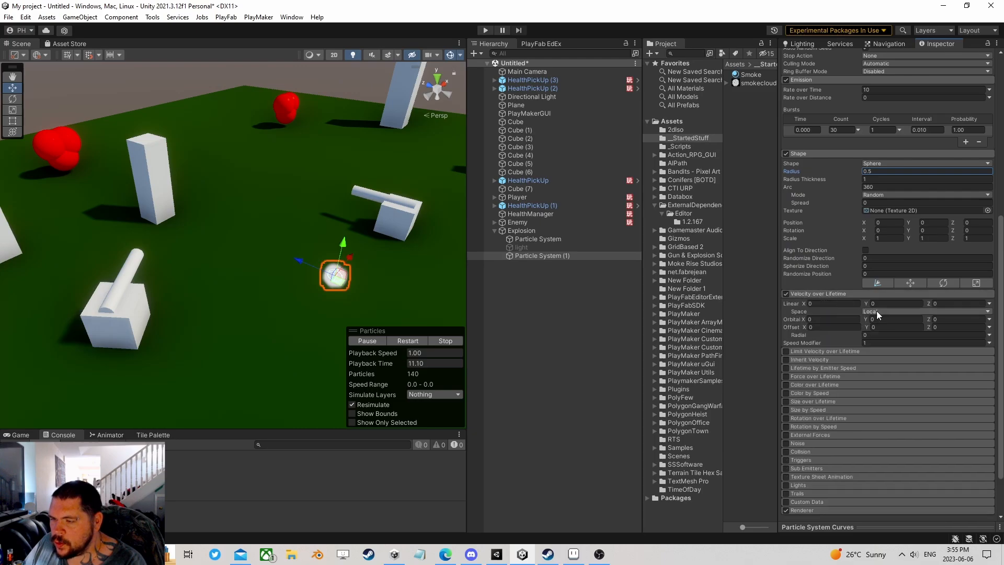
click(989, 304)
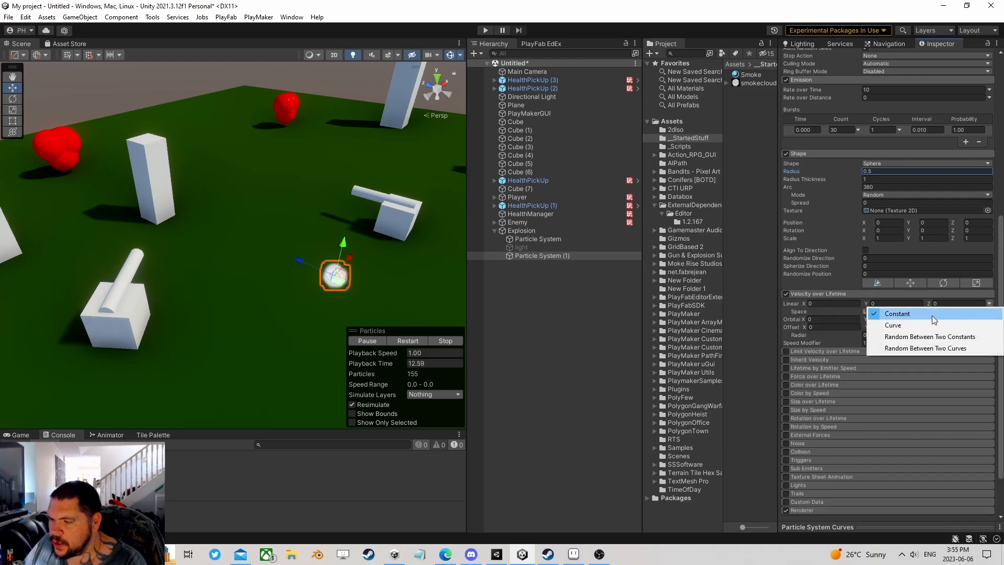
click(917, 335)
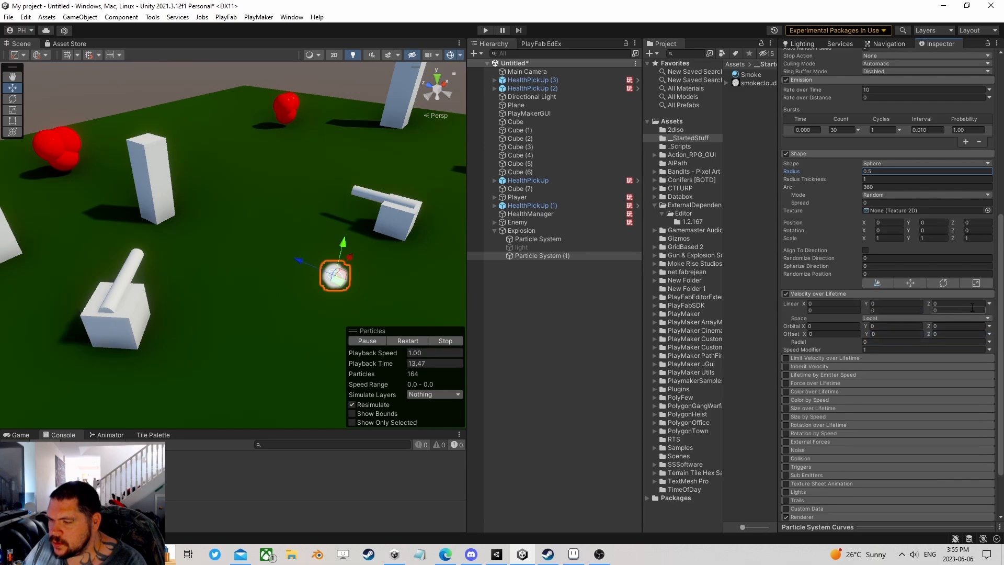
click(989, 304)
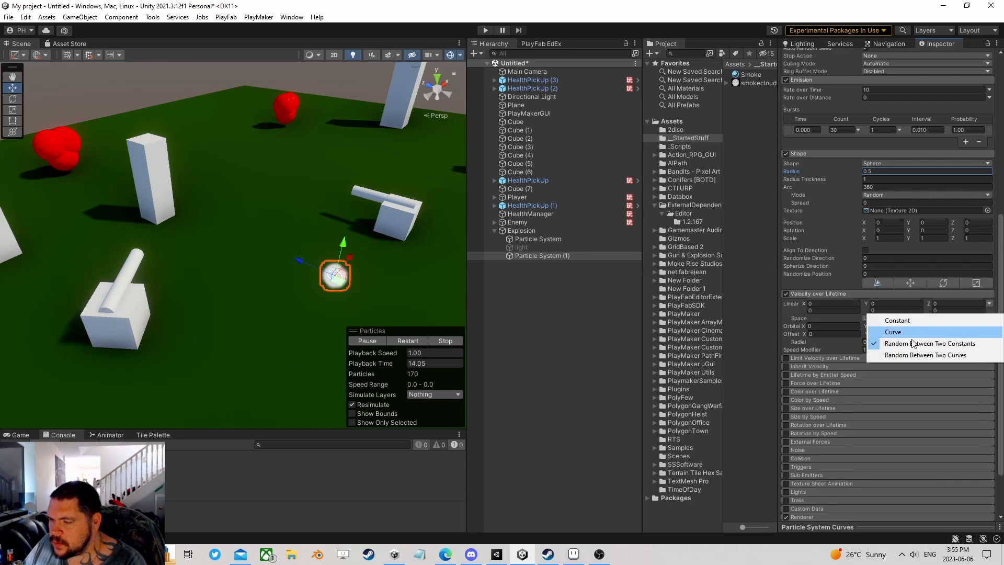
click(891, 304)
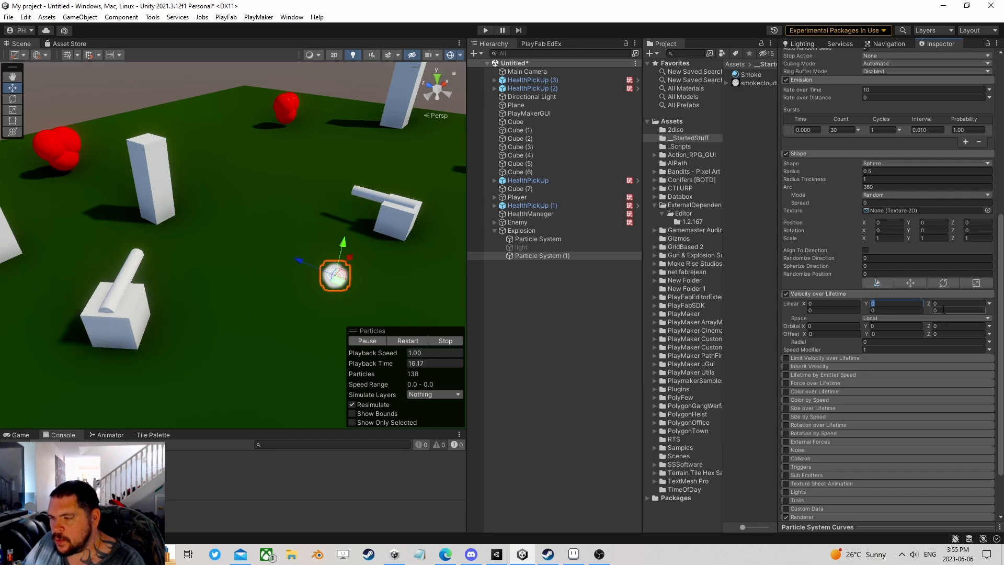
text(0.25)
click(893, 310)
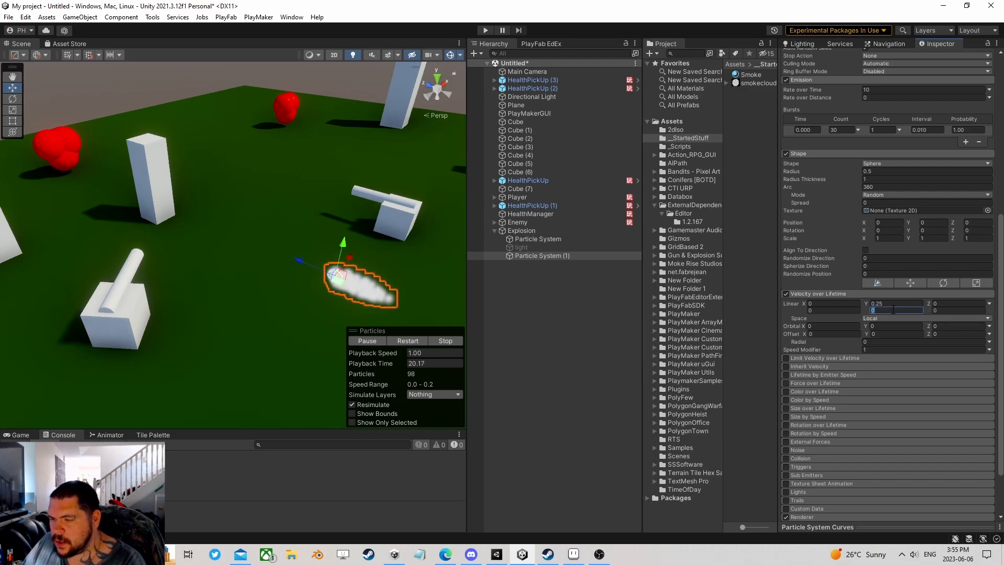
text(0.7)
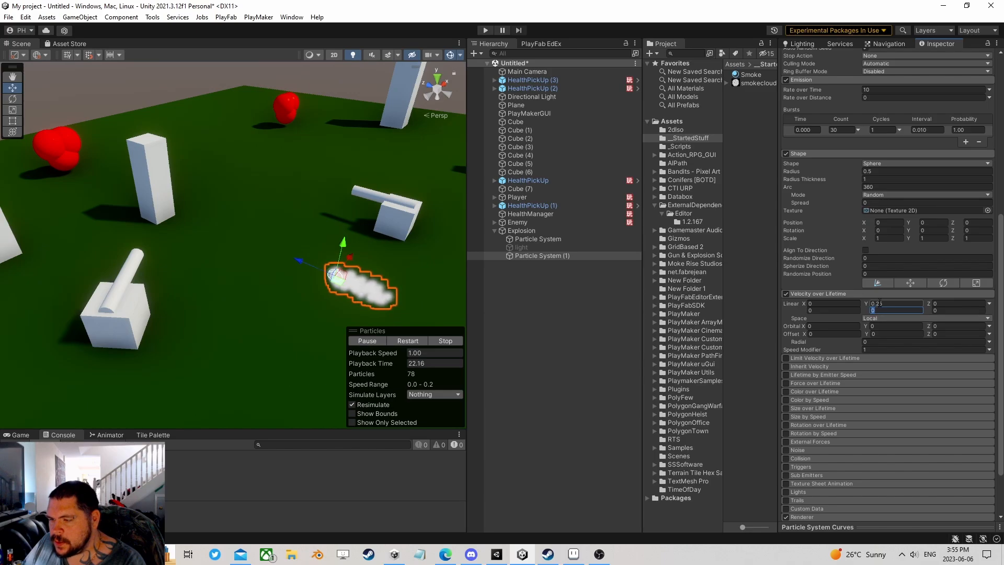
Set the parent Explosion object's X rotation to 0.
click(522, 231)
scroll(856, 158, up, 5)
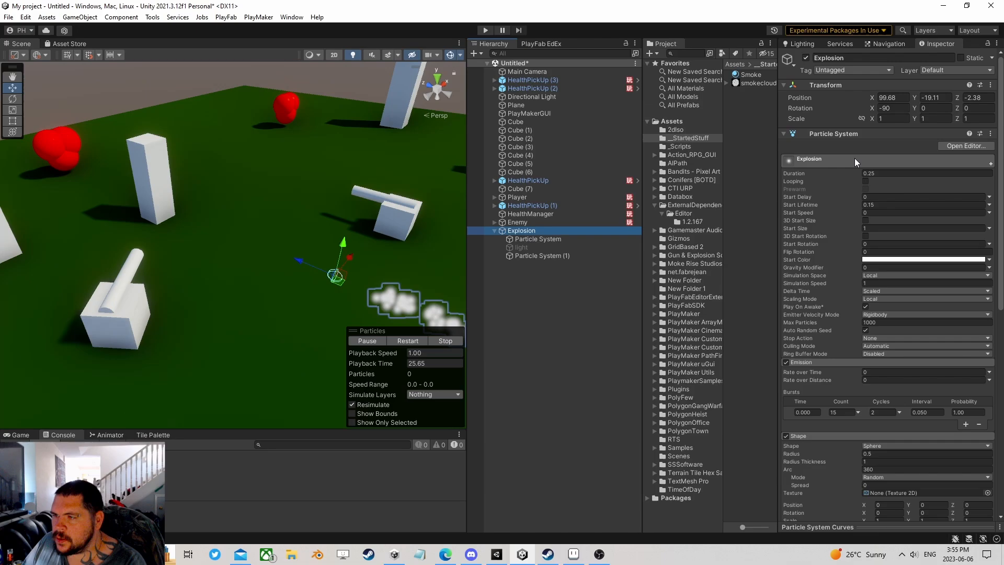
click(895, 108)
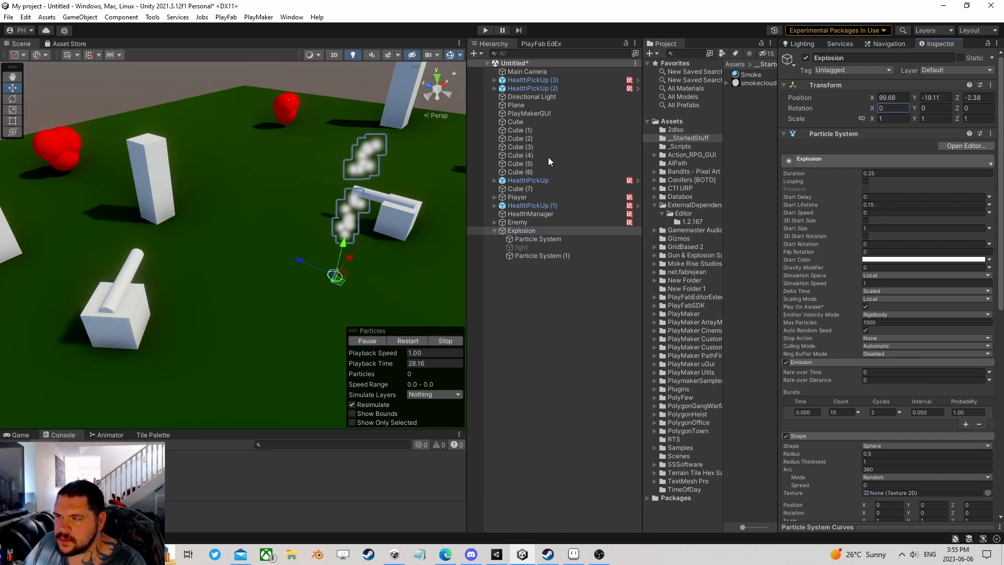
right_drag(314, 195, 219, 202)
middle_drag(373, 203, 287, 189)
scroll(288, 190, up, 2)
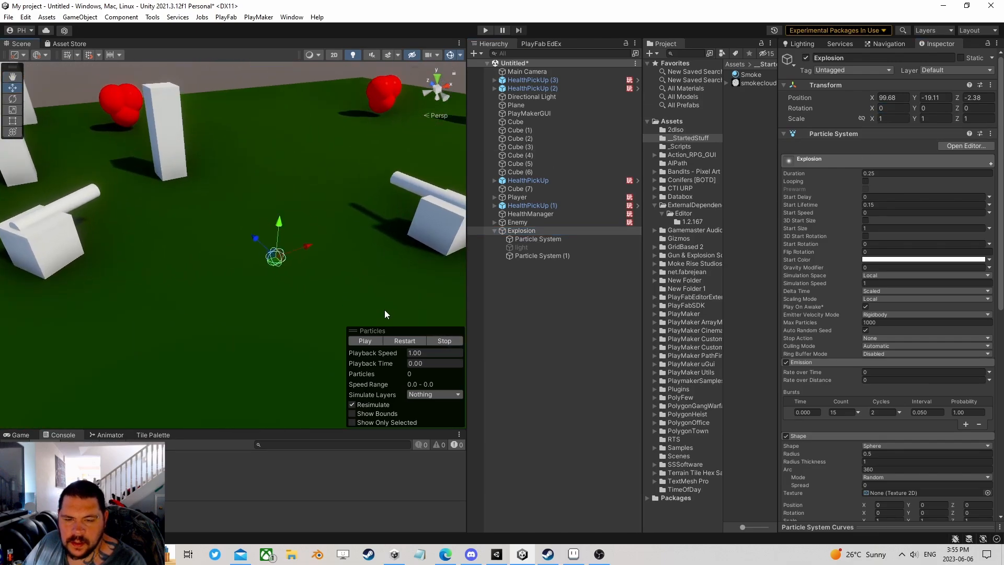
Replay the Explosion effect and examine the rising smoke from another angle.
click(519, 232)
click(417, 341)
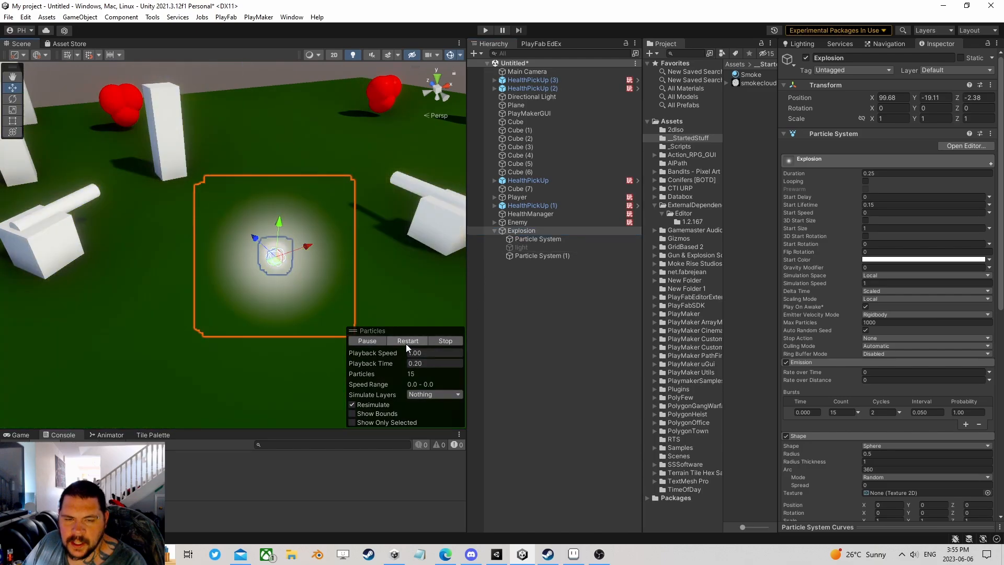
middle_drag(331, 281, 328, 259)
scroll(328, 258, up, 2)
alt+drag(362, 245, 335, 272)
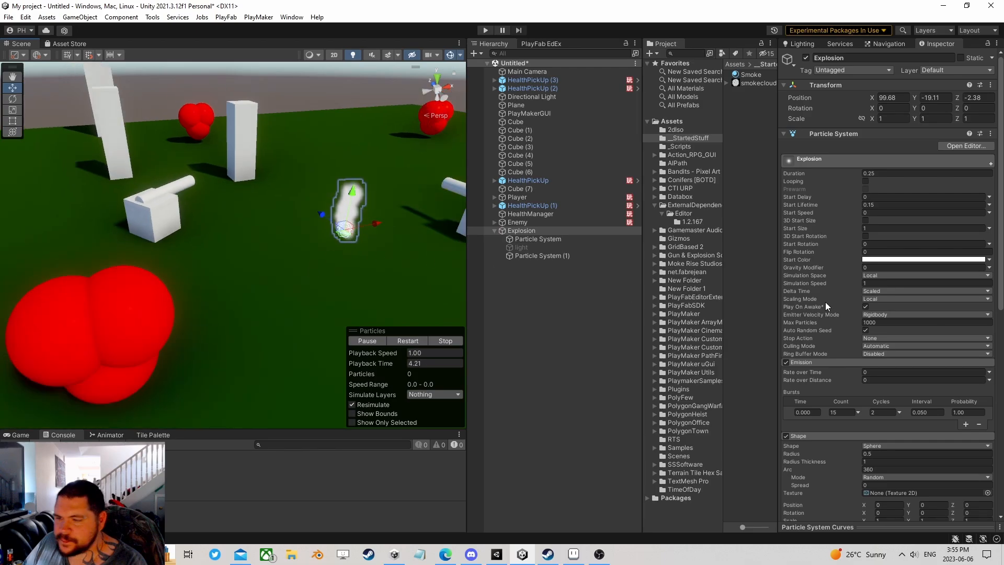
scroll(831, 300, down, 4)
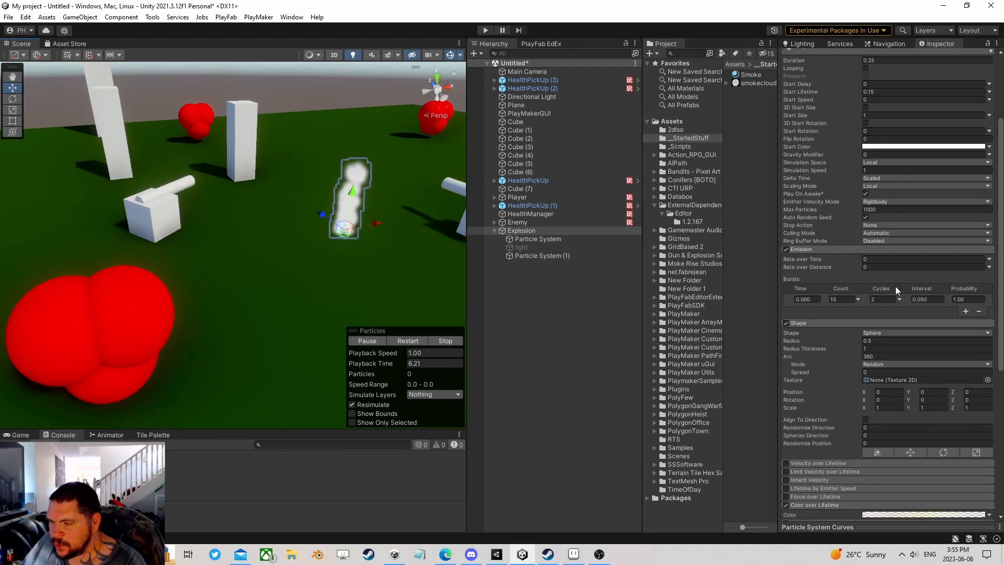
scroll(895, 287, down, 3)
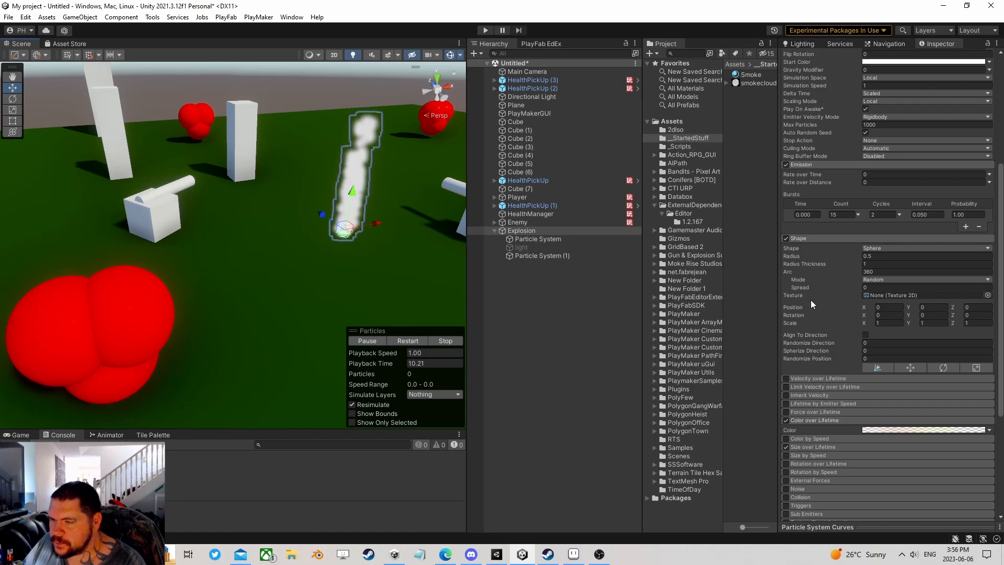
scroll(810, 299, down, 4)
scroll(820, 330, up, 4)
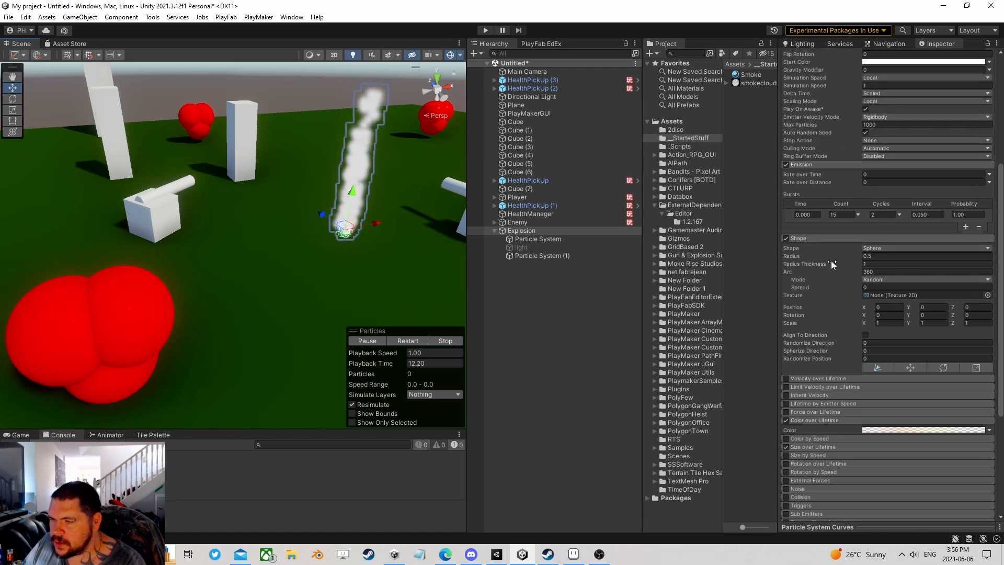
click(805, 237)
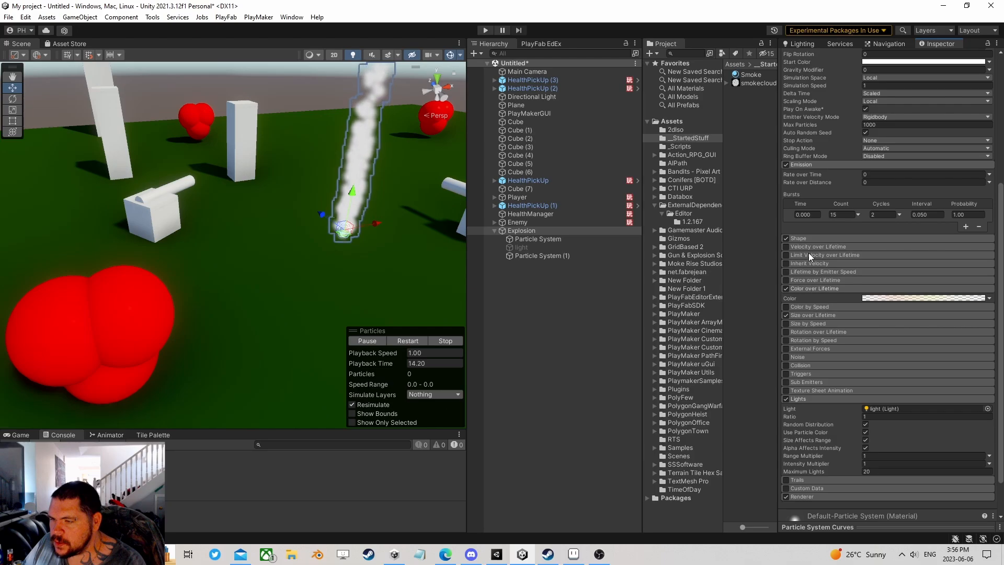
Set the smoke particle system's orbital velocity to random between two constants, with Y ranging from -1 to 1 in Local space.
click(550, 255)
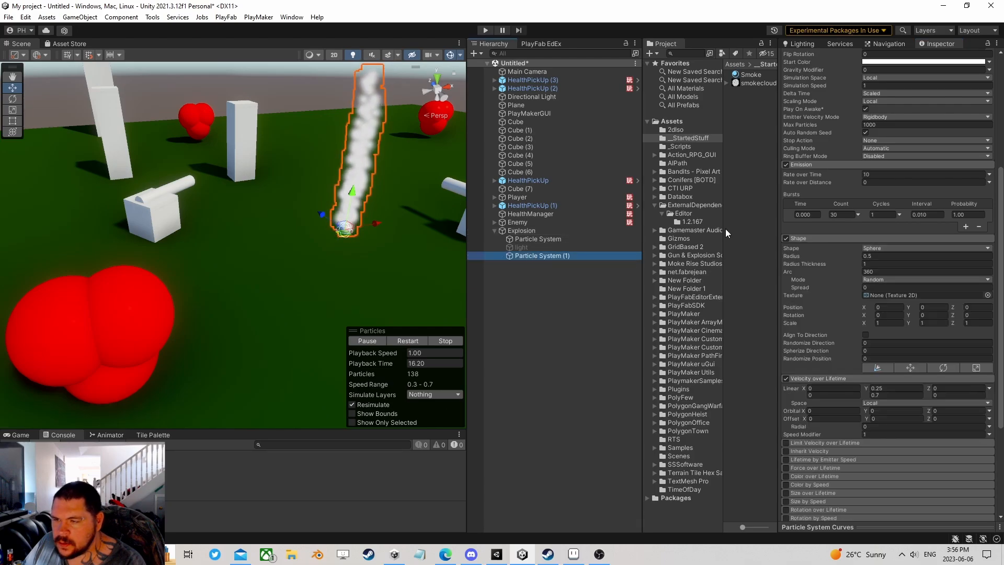
click(808, 238)
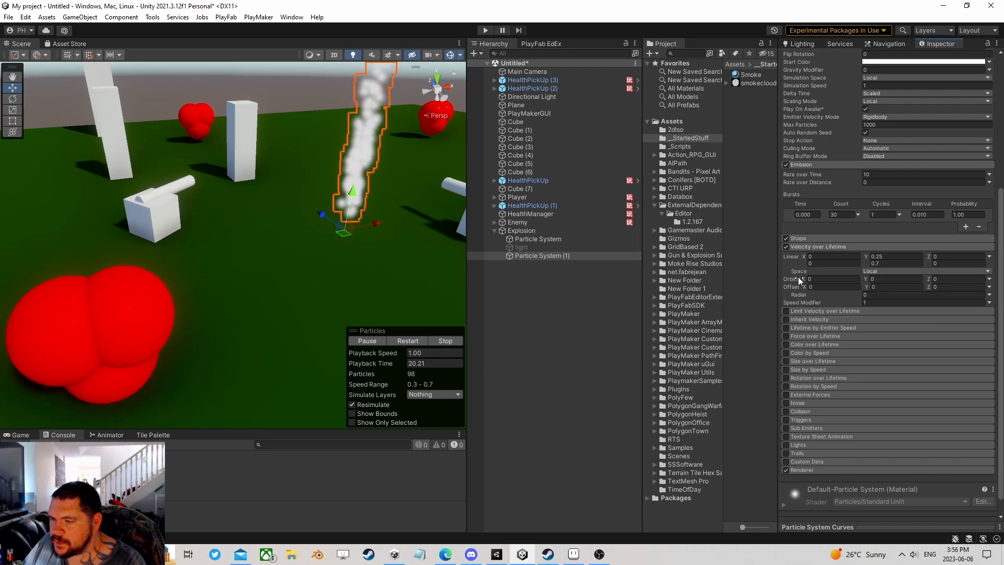
drag(803, 278, 961, 276)
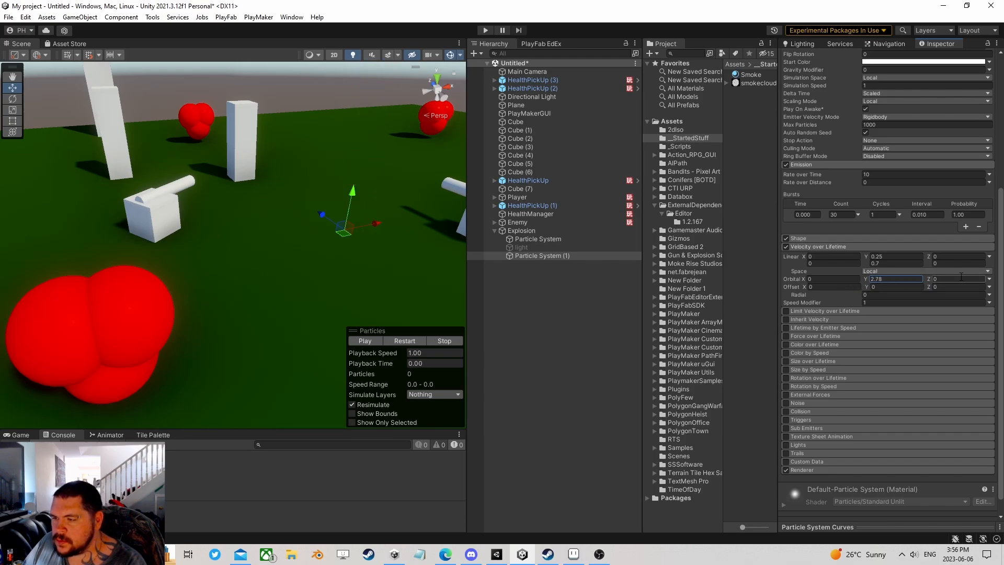
click(989, 280)
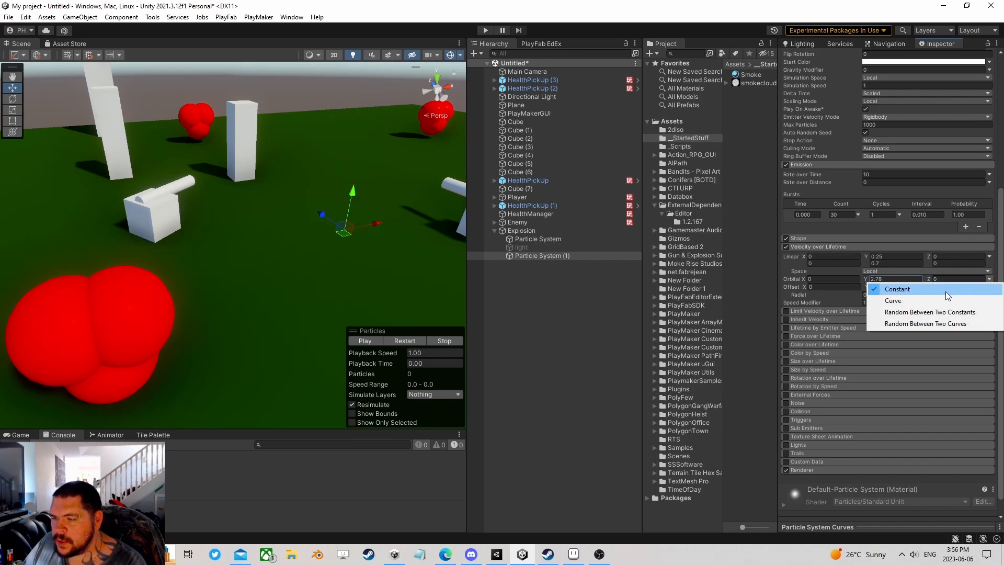
click(916, 312)
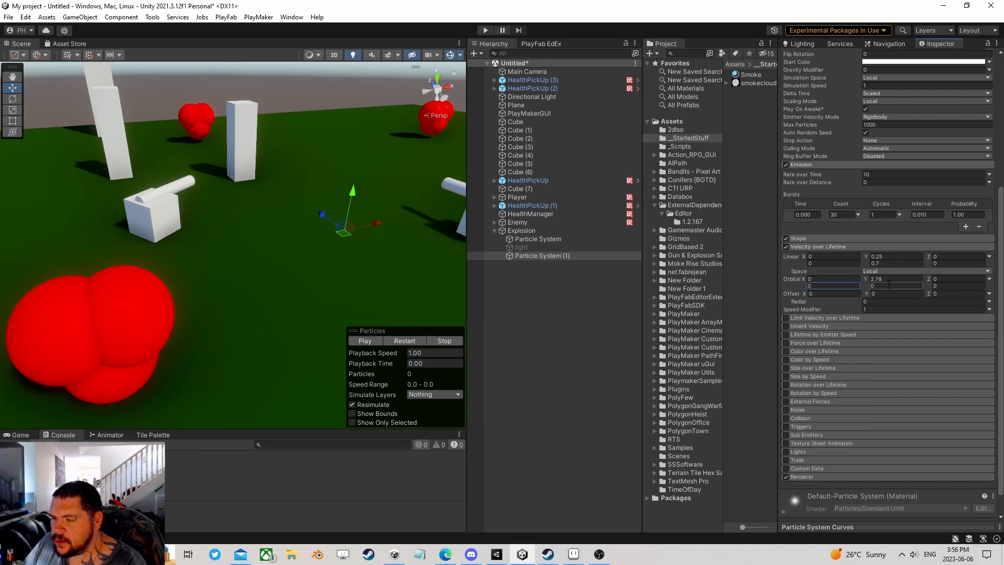
click(990, 280)
click(865, 272)
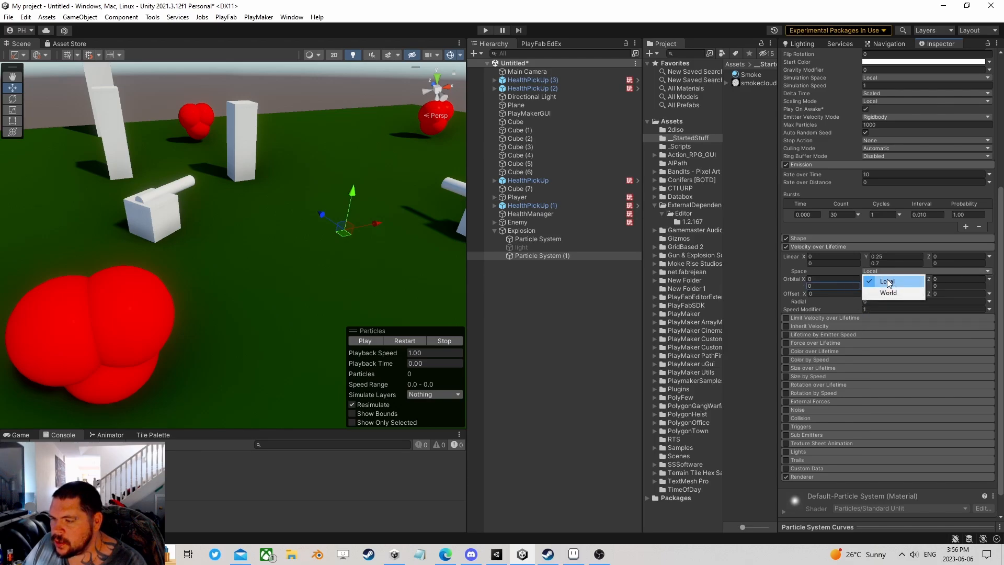
click(886, 282)
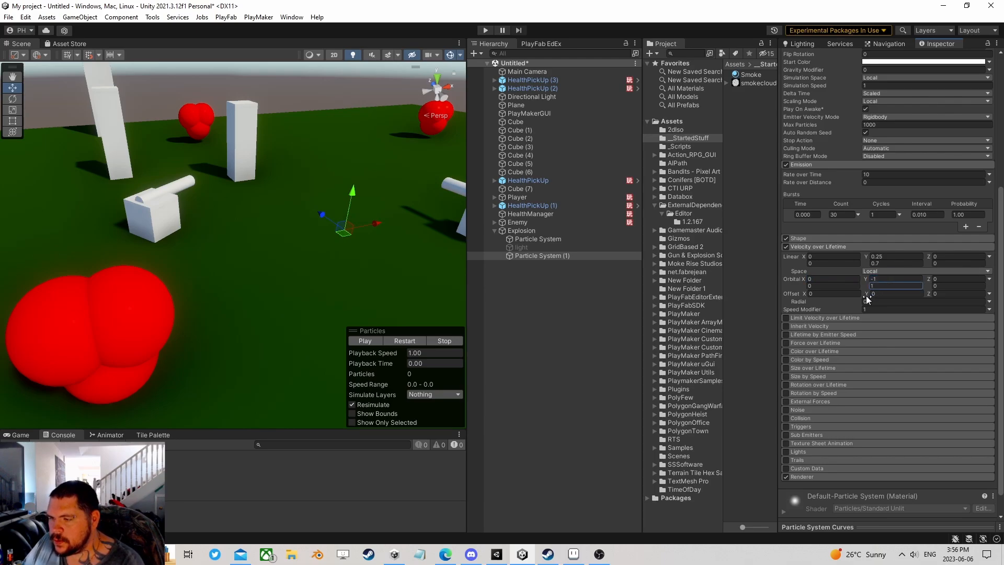
Restart the whole Explosion effect and examine the swirling smoke column from several angles and distances.
click(513, 231)
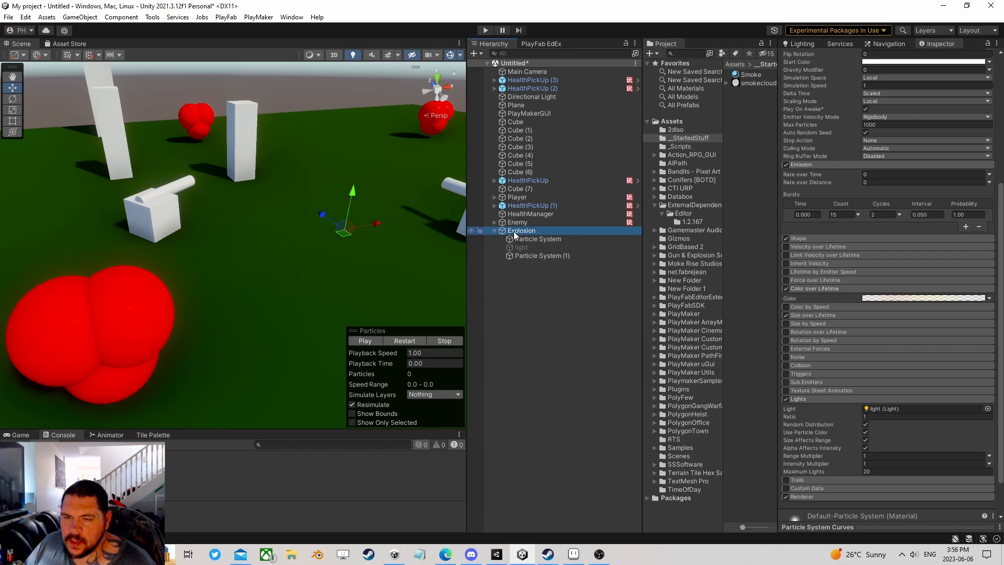
click(417, 338)
scroll(368, 272, up, 3)
middle_drag(362, 230, 331, 253)
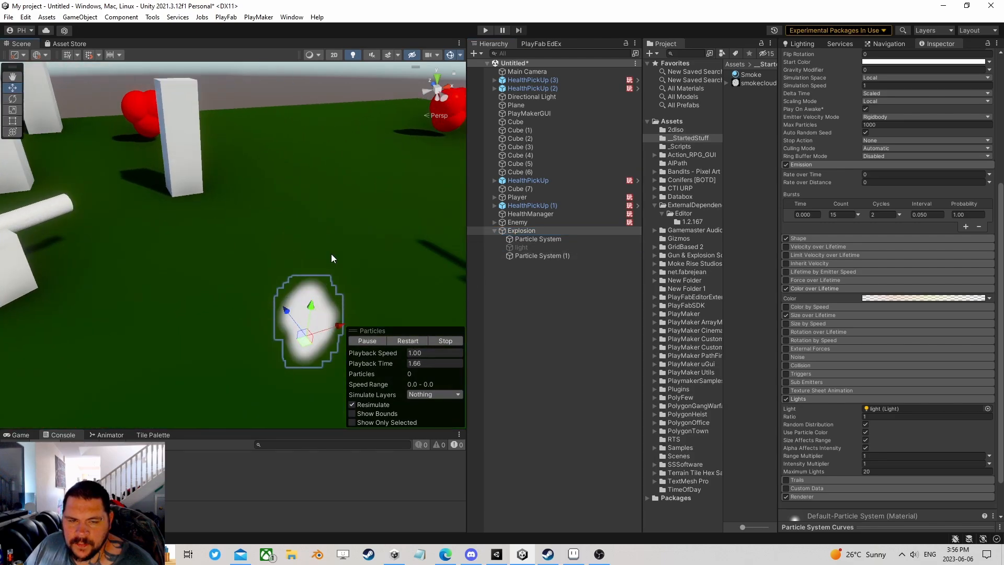
scroll(330, 253, up, 1)
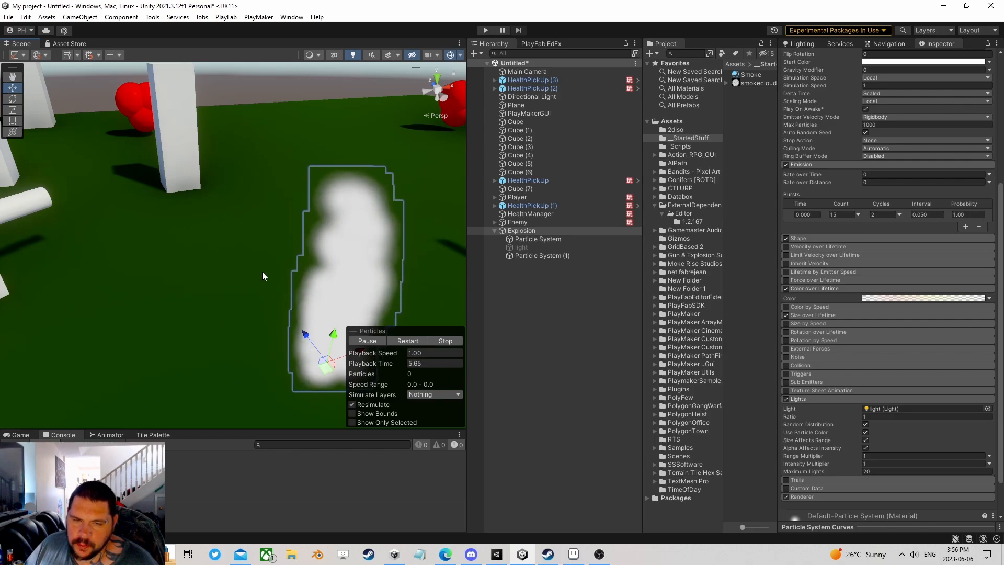
right_drag(277, 318, 313, 288)
scroll(312, 289, down, 4)
mouse_move(313, 288)
middle_down()
mouse_move(322, 265)
mouse_move(316, 283)
middle_up()
scroll(317, 283, up, 2)
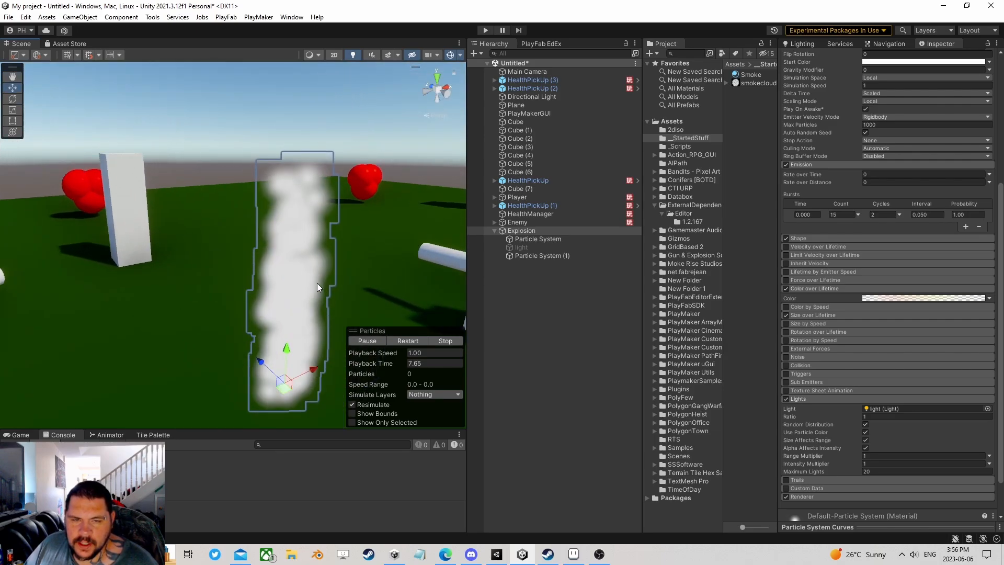
right_drag(317, 283, 303, 256)
middle_drag(303, 256, 287, 256)
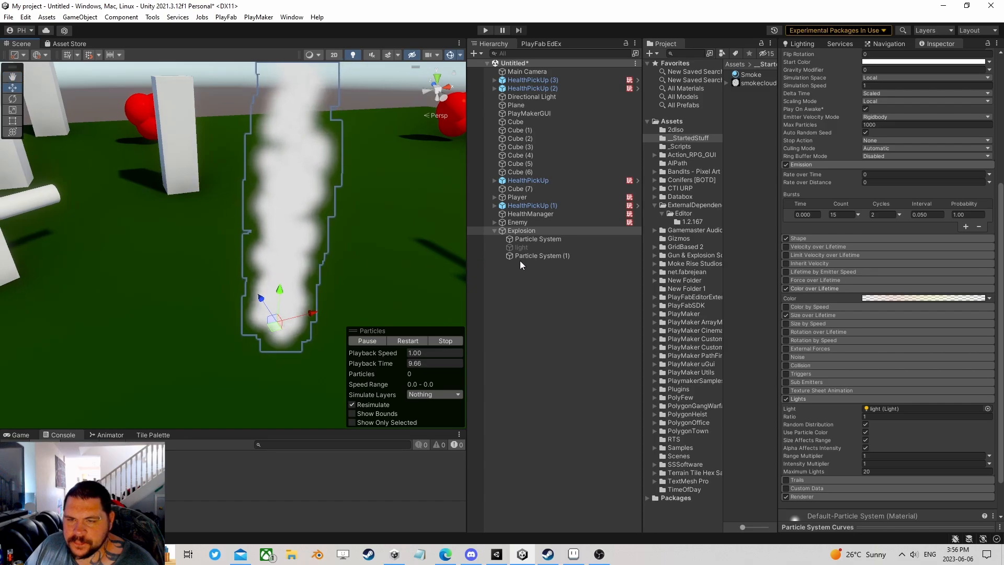
Assign the Smoke material to the renderer of Particle System (1) and check the textured smoke in the scene.
click(545, 255)
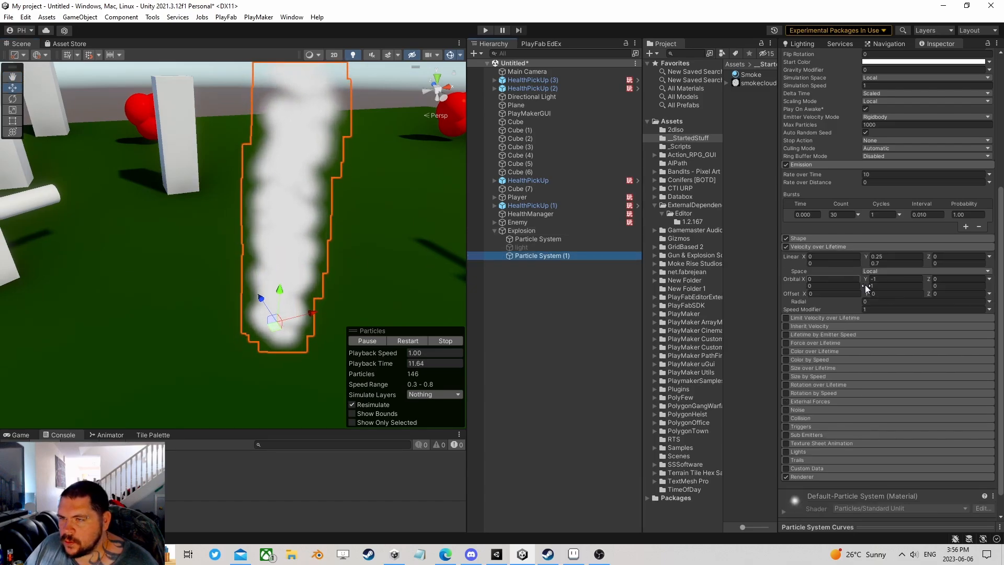
scroll(859, 398, down, 3)
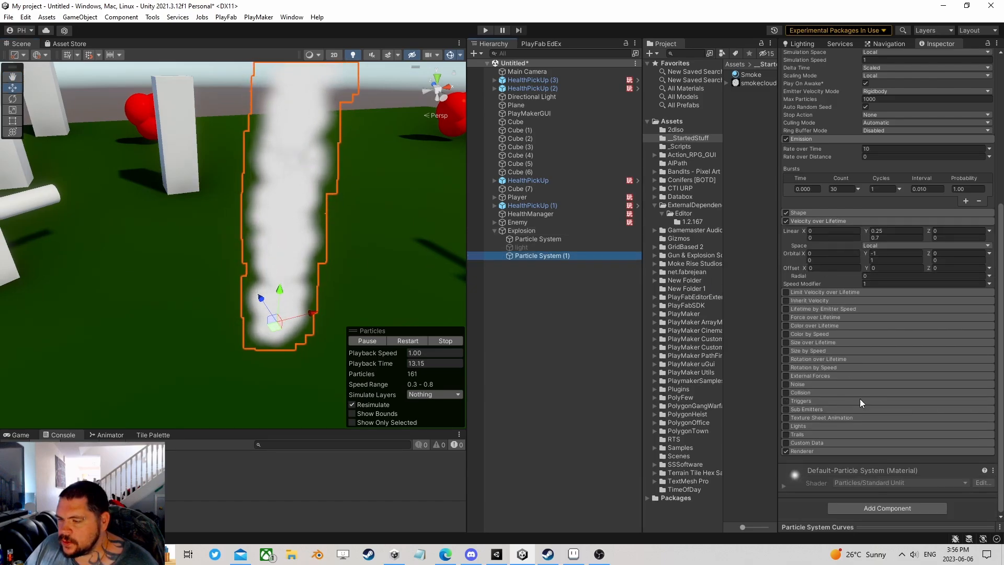
click(837, 450)
scroll(842, 407, down, 5)
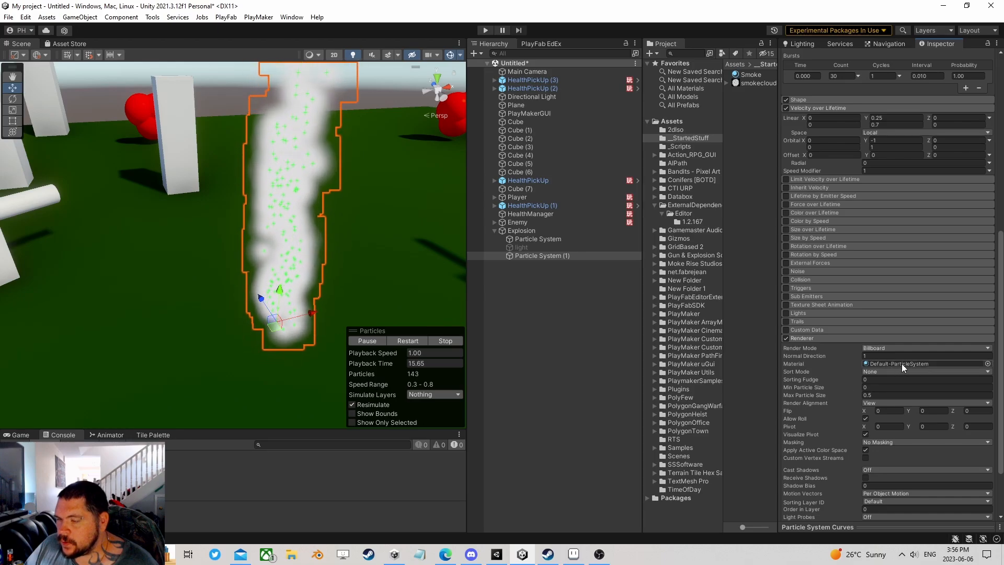
drag(749, 76, 893, 363)
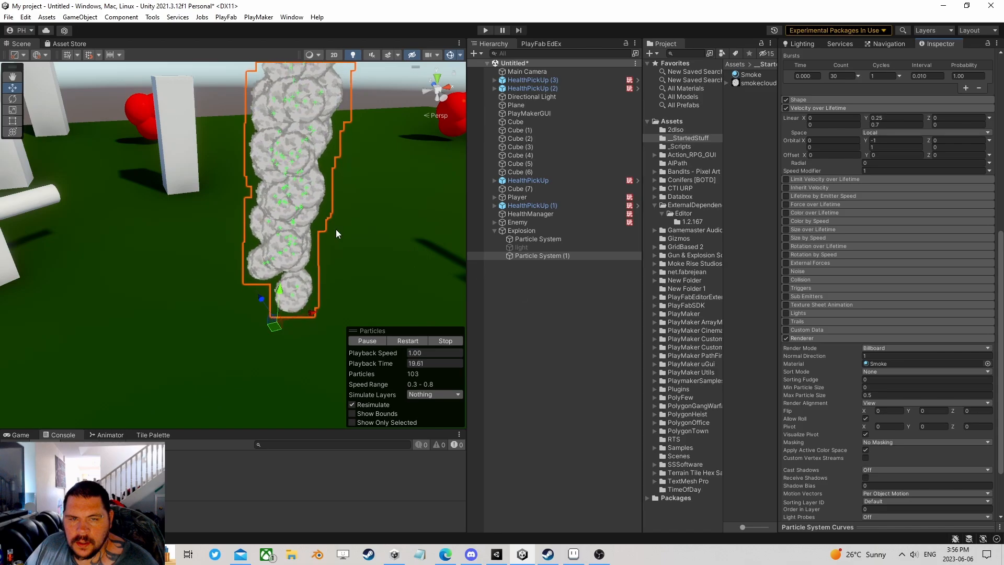
scroll(332, 224, up, 4)
scroll(360, 196, down, 5)
middle_drag(355, 184, 302, 221)
scroll(296, 219, down, 3)
scroll(303, 222, up, 1)
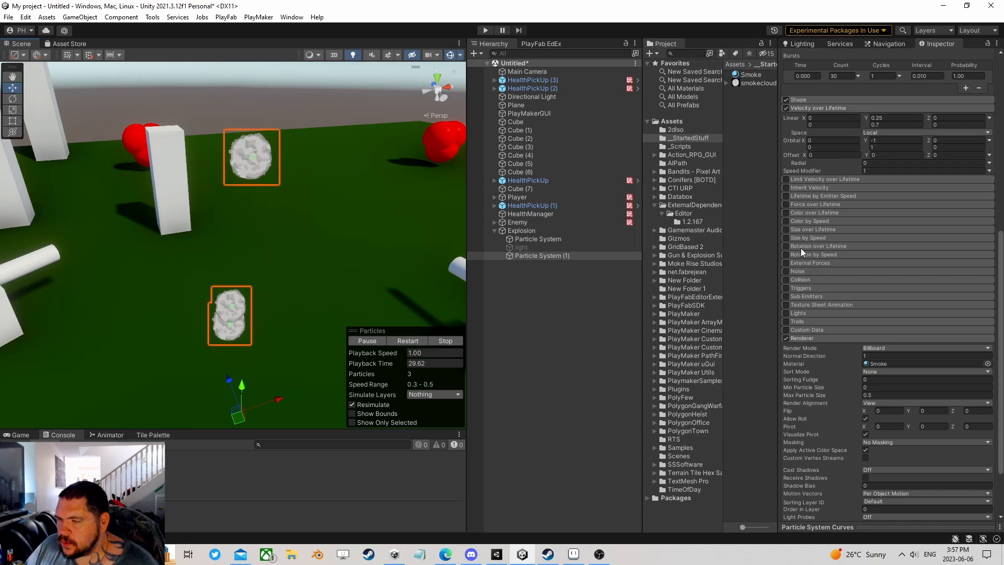
Enable Color over Lifetime on the smoke, making its gradient transparent at both ends with an alpha 87 key at 75%.
click(795, 212)
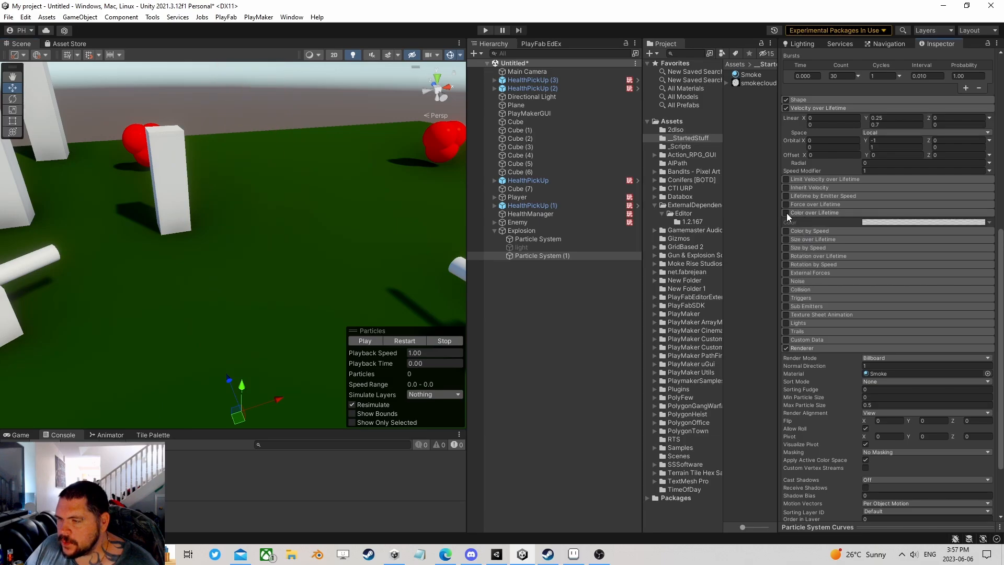
click(785, 212)
click(889, 223)
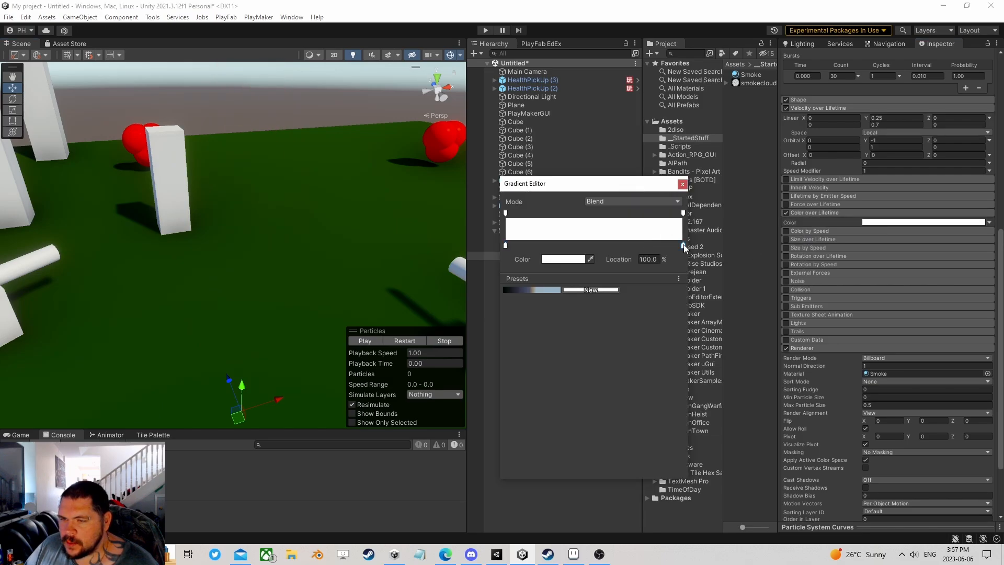
click(682, 213)
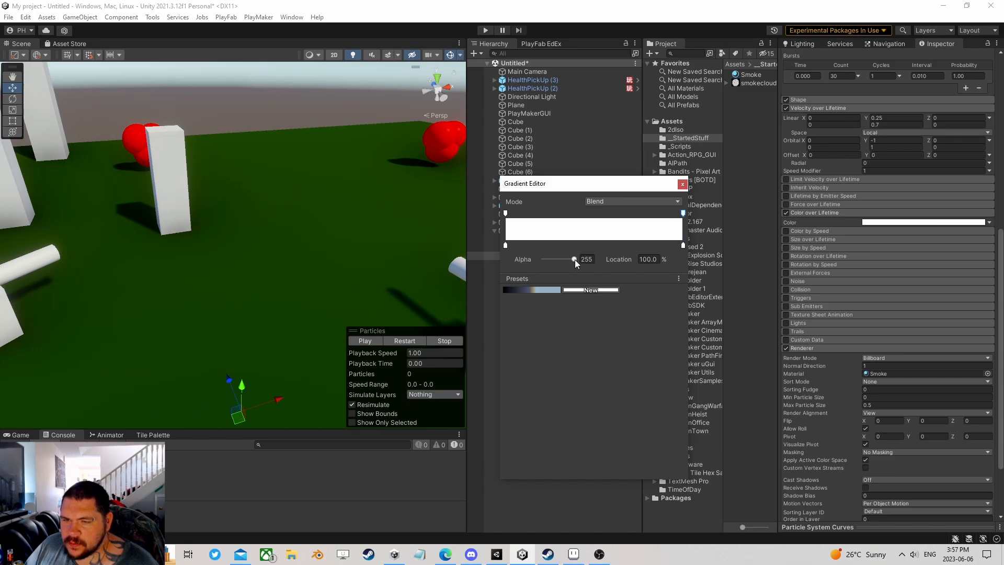
mouse_move(575, 259)
mouse_down()
mouse_move(541, 259)
mouse_move(556, 258)
mouse_up()
click(505, 213)
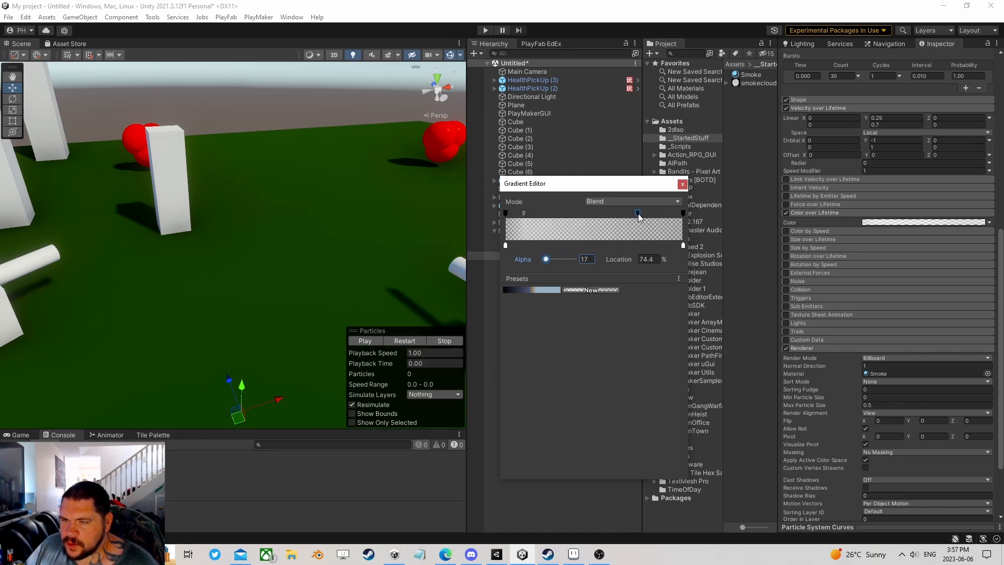
drag(546, 258, 554, 258)
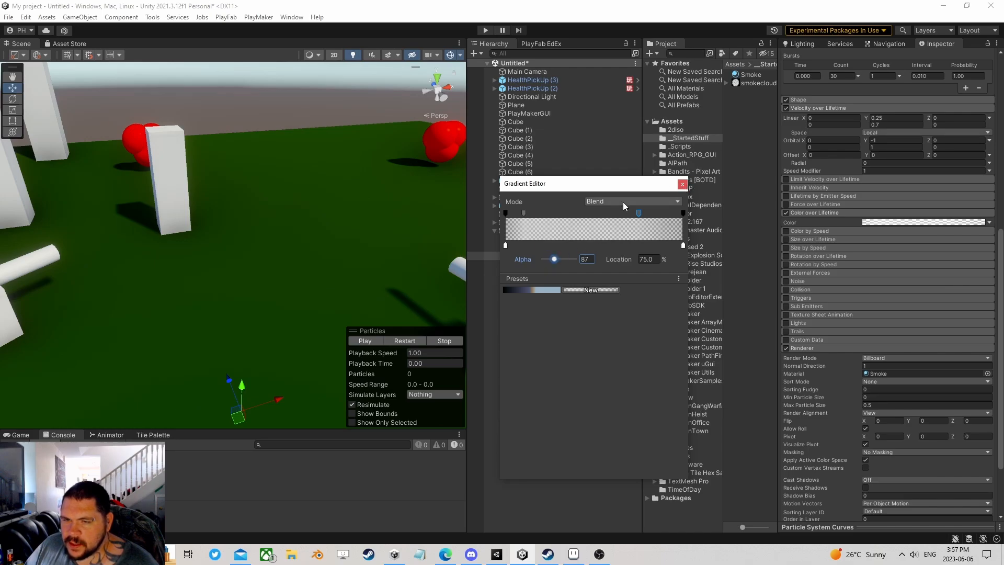
Add colour keys at about 20%, 46.5% and 73.5% of the smoke gradient and colour its end key dark grey 414141.
click(661, 245)
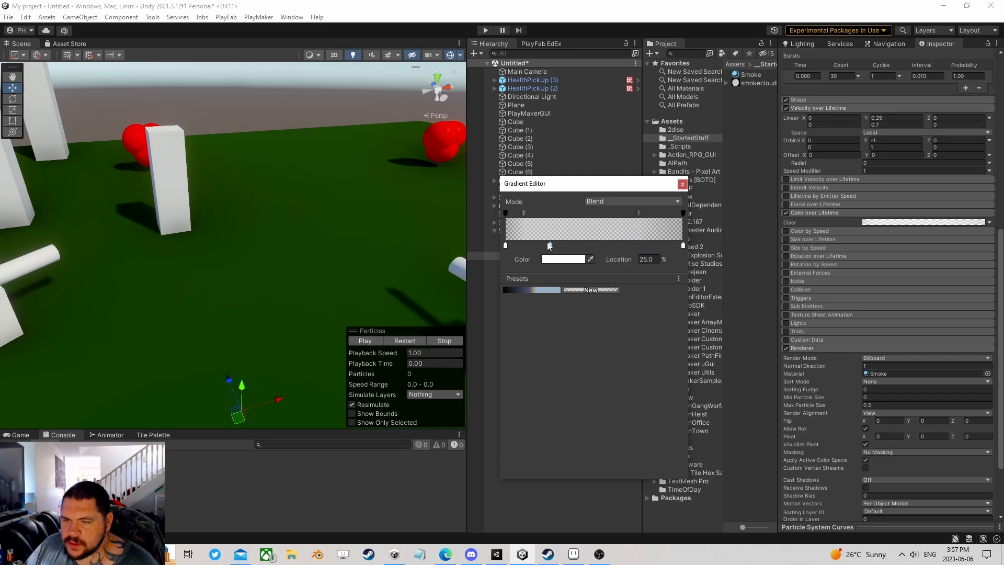
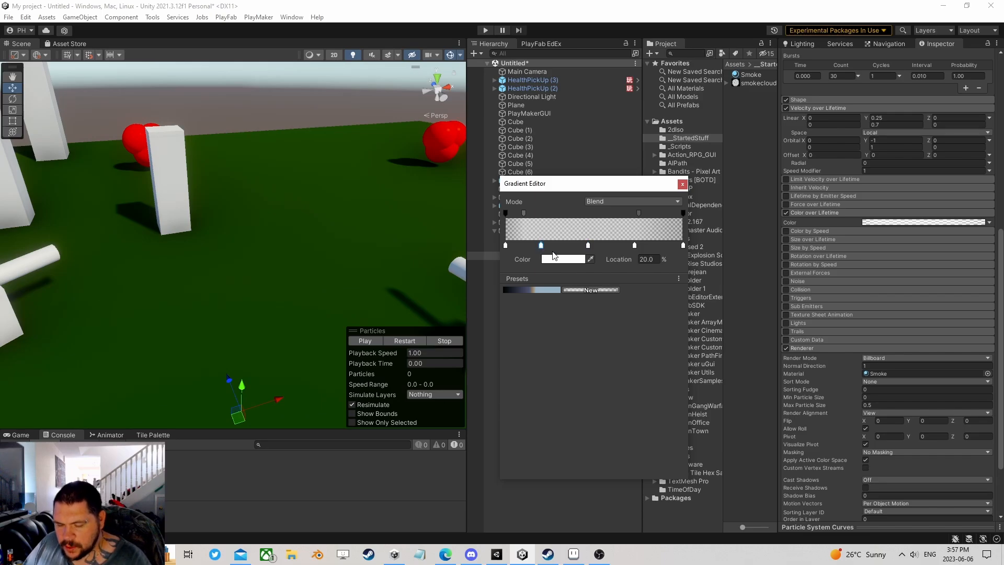
click(635, 245)
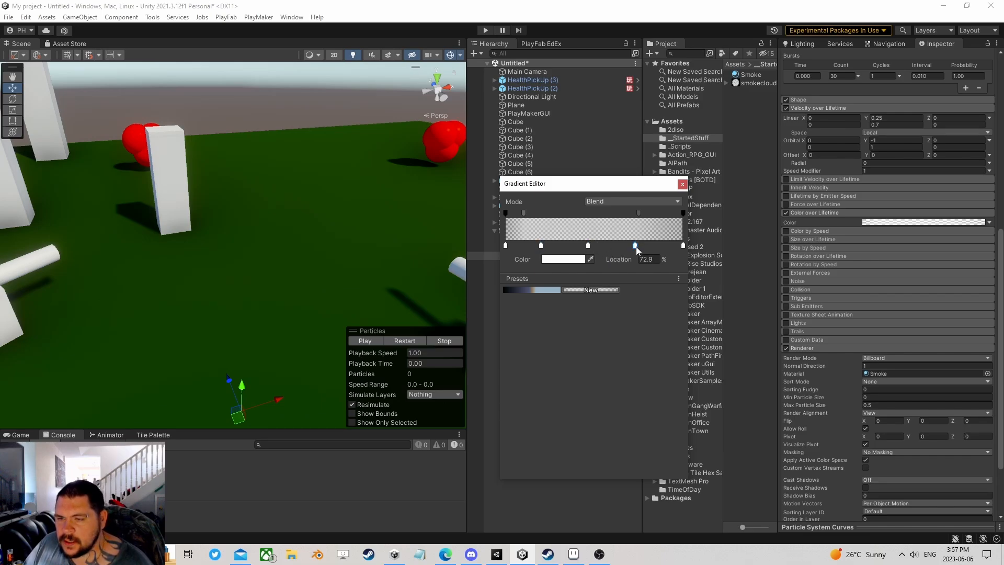
click(682, 244)
click(551, 259)
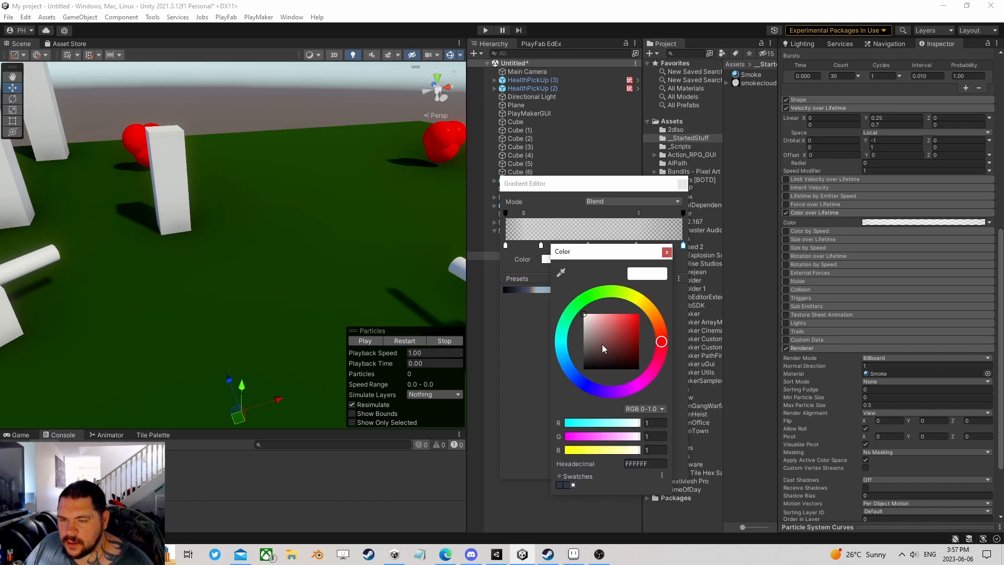
drag(601, 344, 571, 354)
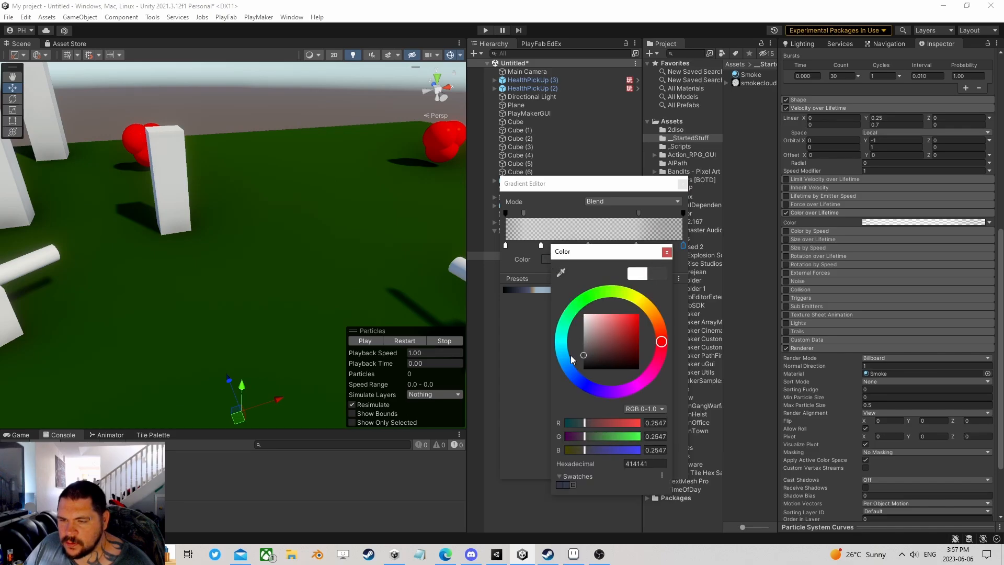
click(667, 252)
Colour the smoke gradient's 73.5% key dark grey 555454 and its 46.5% key a mid grey.
click(636, 245)
click(560, 260)
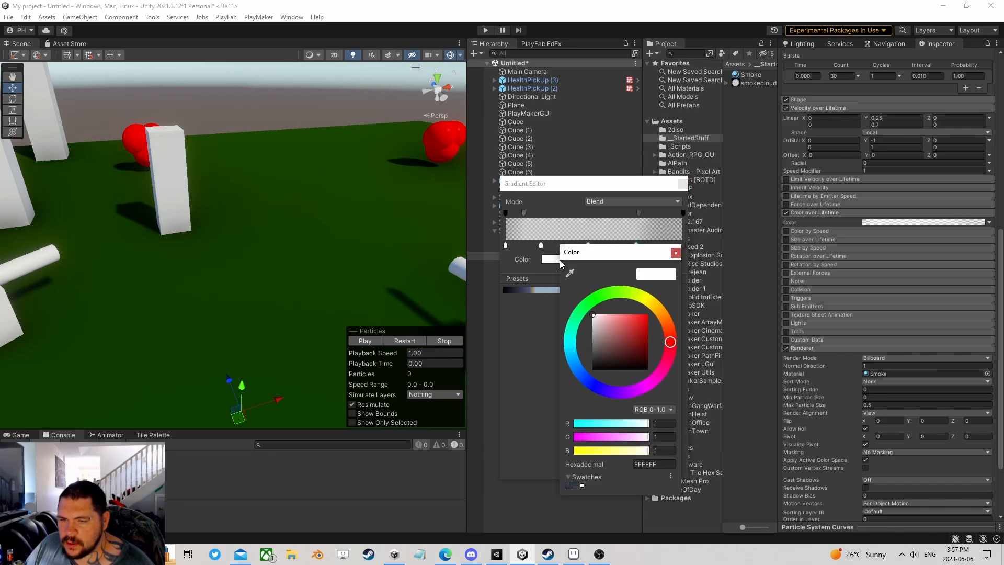
drag(598, 351, 594, 351)
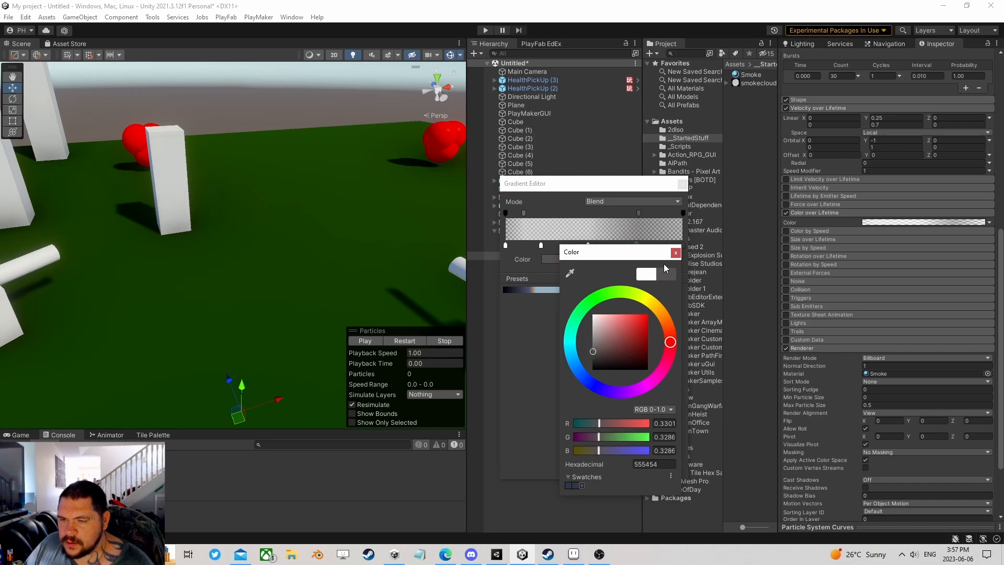
click(676, 253)
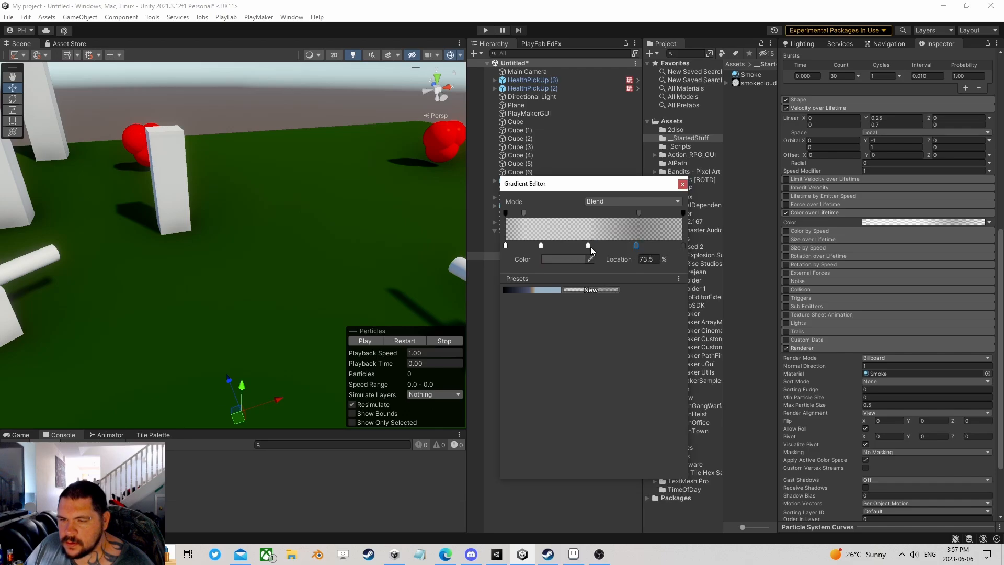
click(572, 262)
click(601, 336)
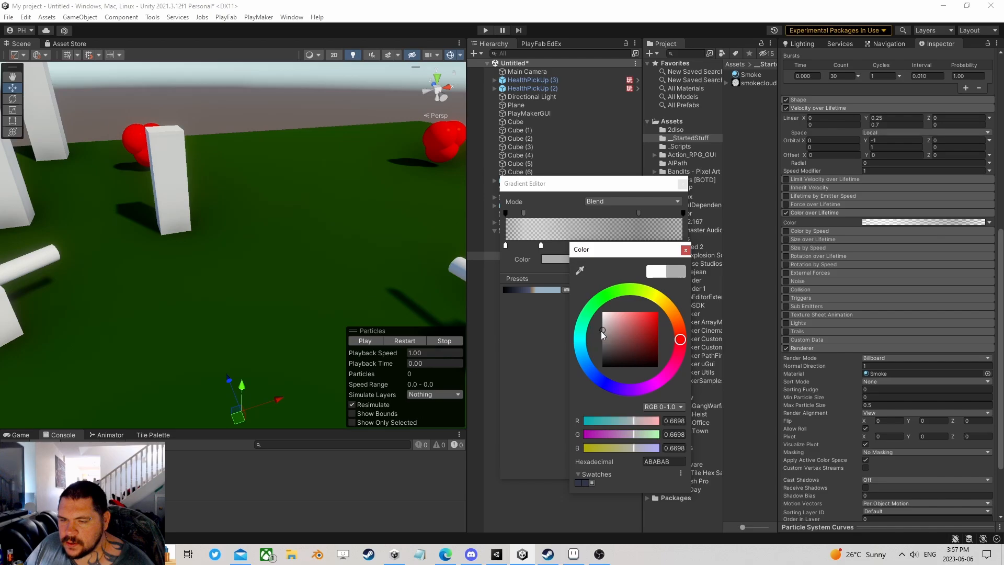
click(686, 250)
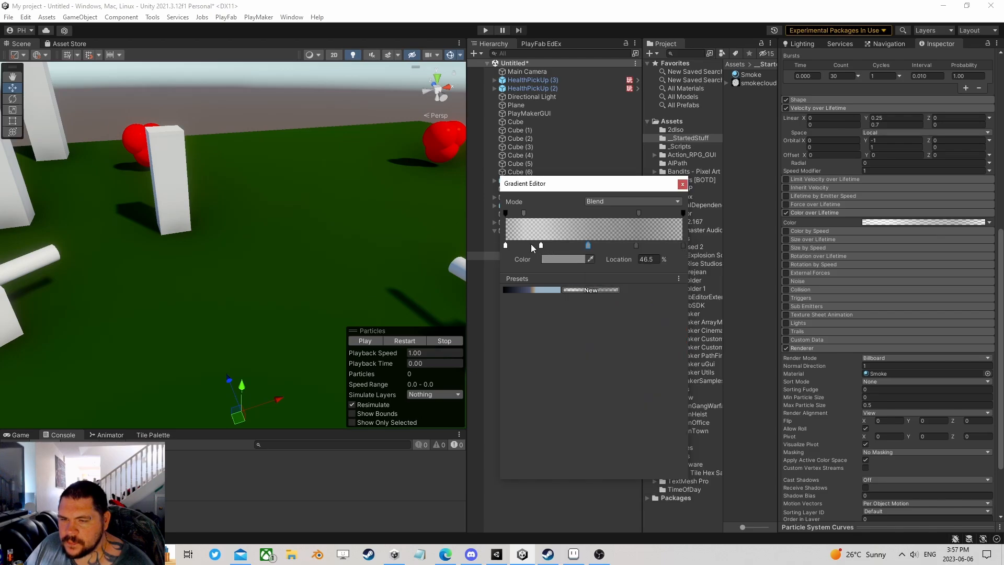
click(682, 184)
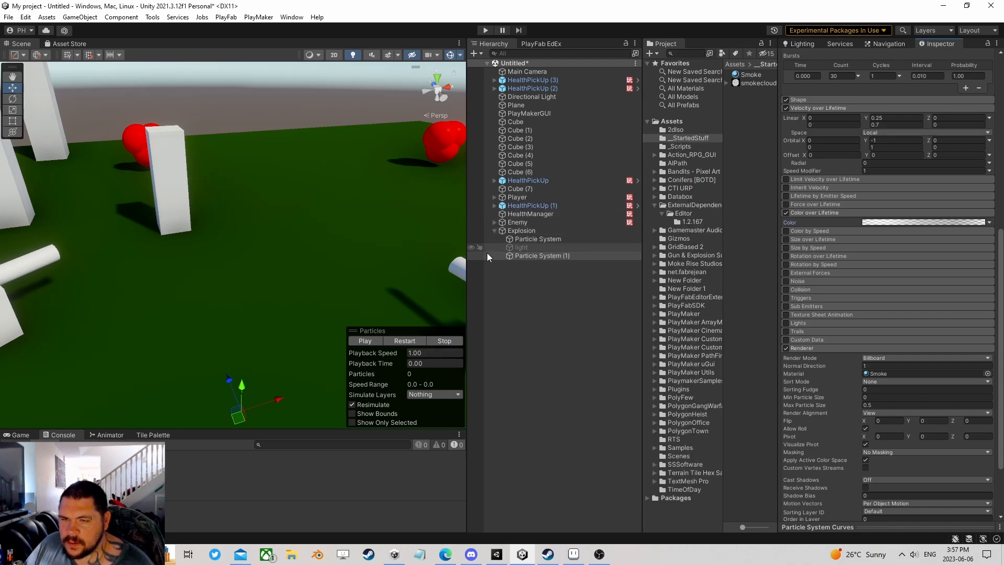
Restart the Explosion effect and frame it in the scene to examine the grey fading smoke.
click(521, 230)
click(404, 340)
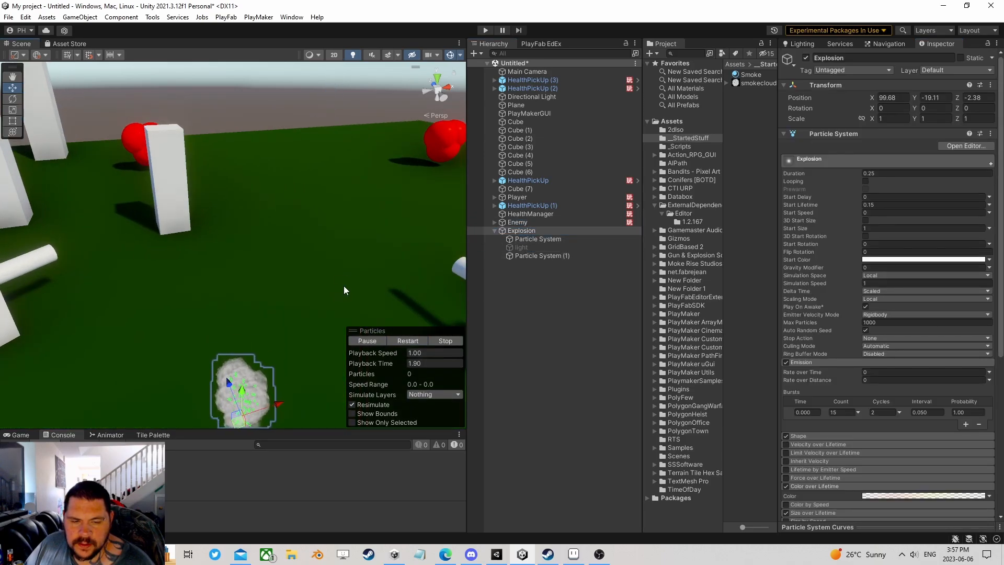
key(f)
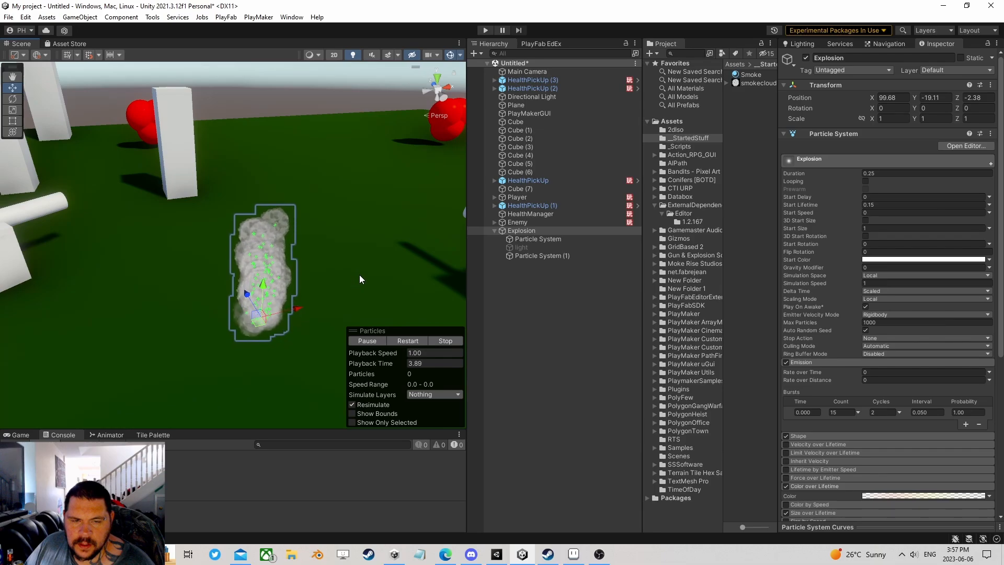
middle_drag(359, 275, 381, 273)
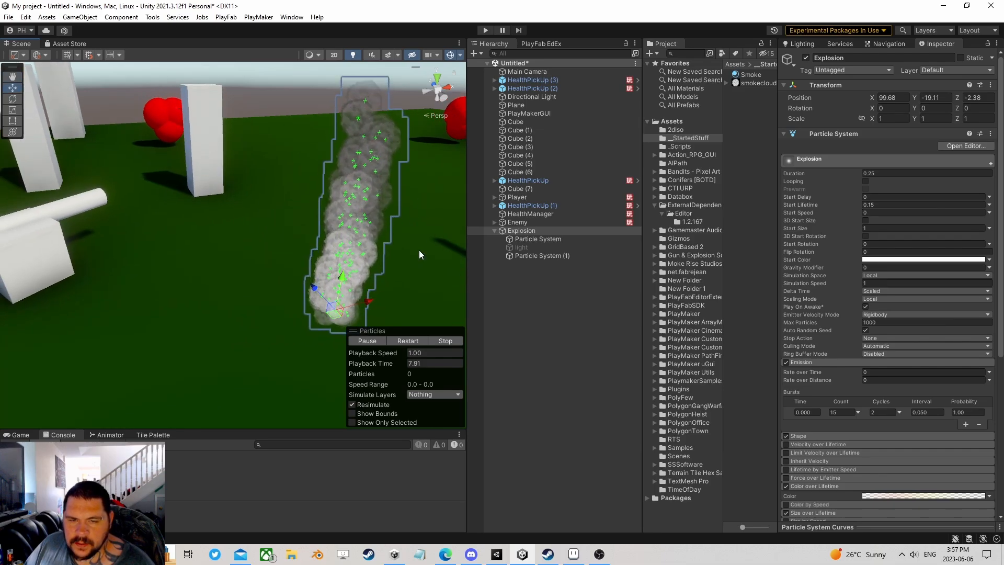
middle_drag(391, 255, 370, 258)
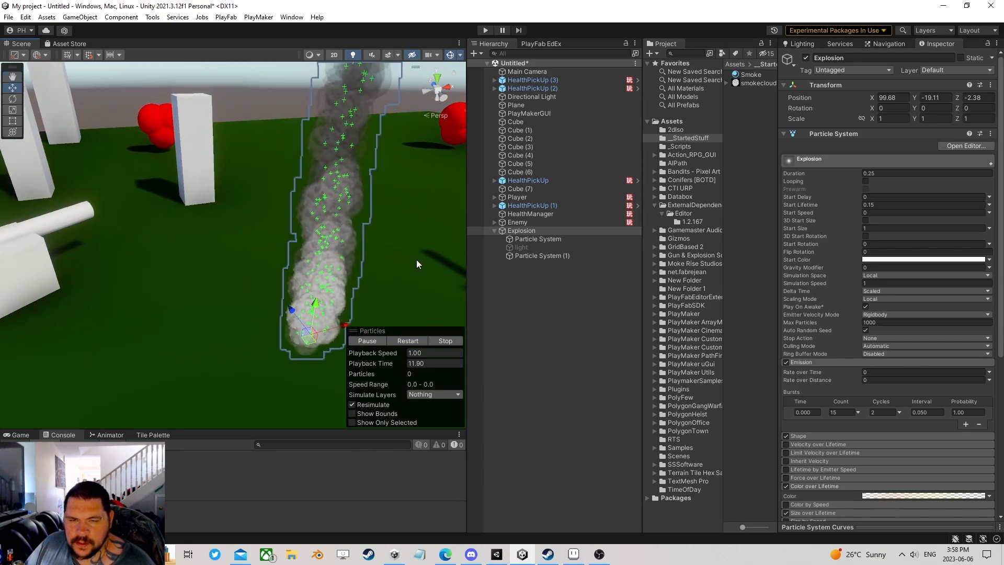
scroll(815, 331, down, 5)
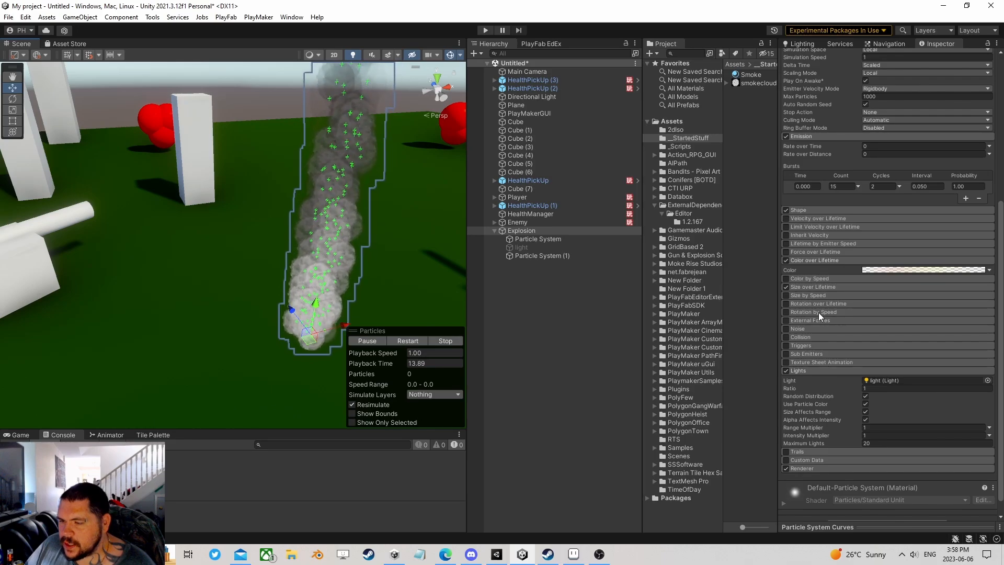
click(785, 329)
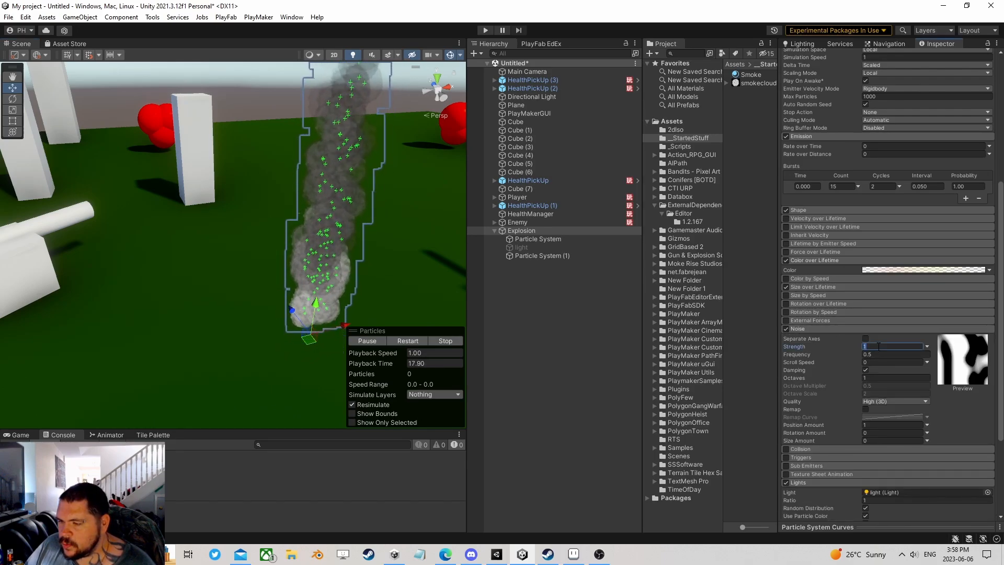
text(0.25)
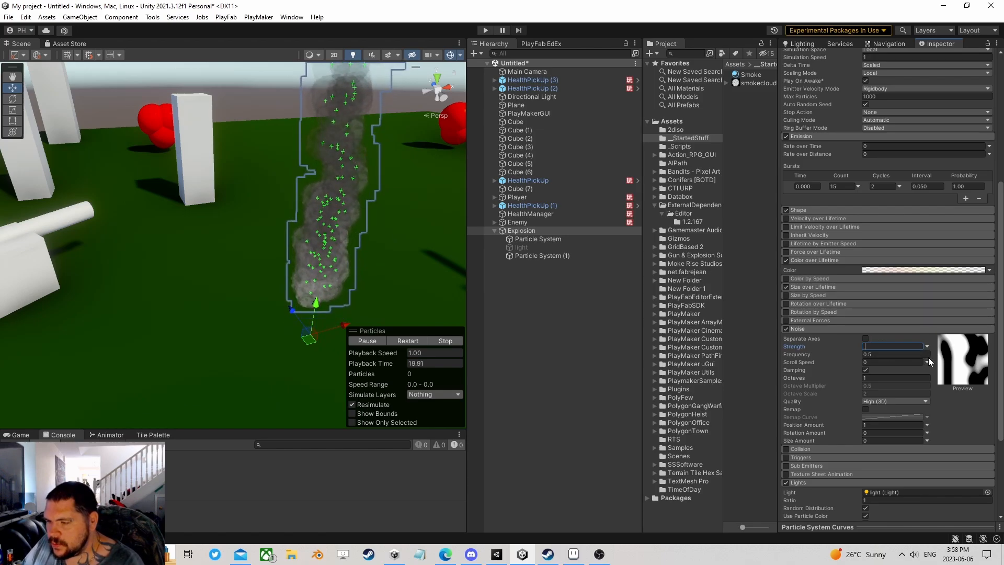
click(880, 355)
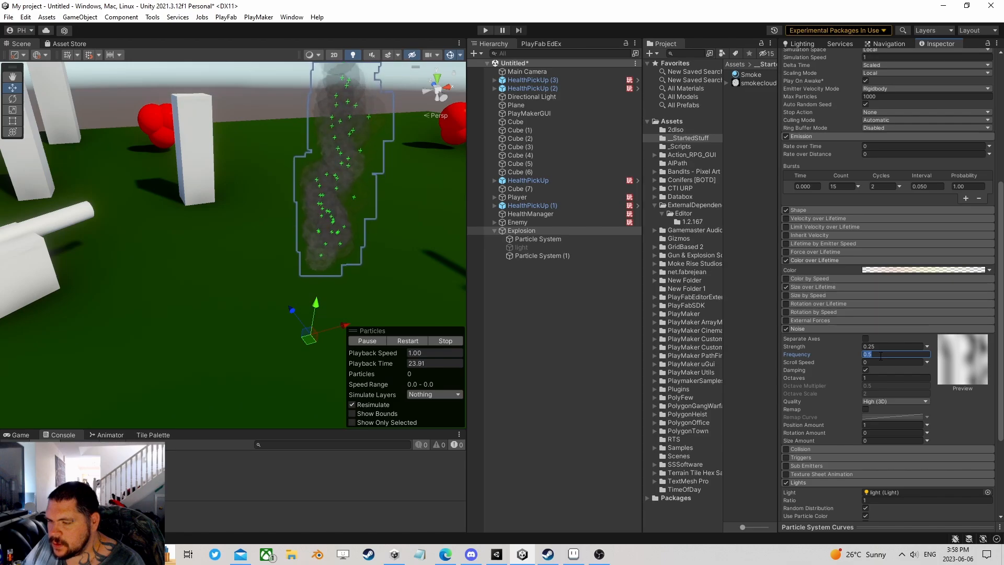
text(1)
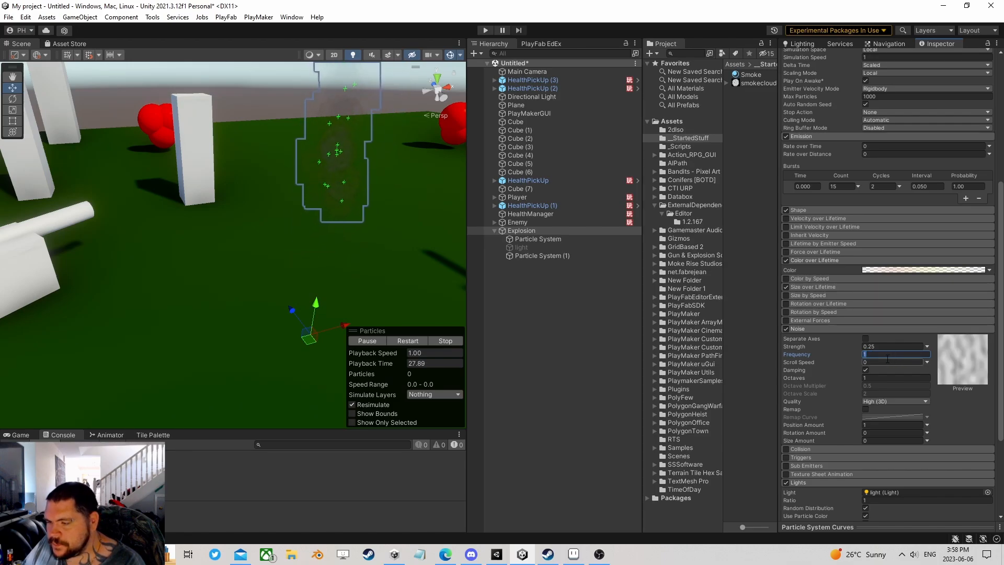
text(0.5)
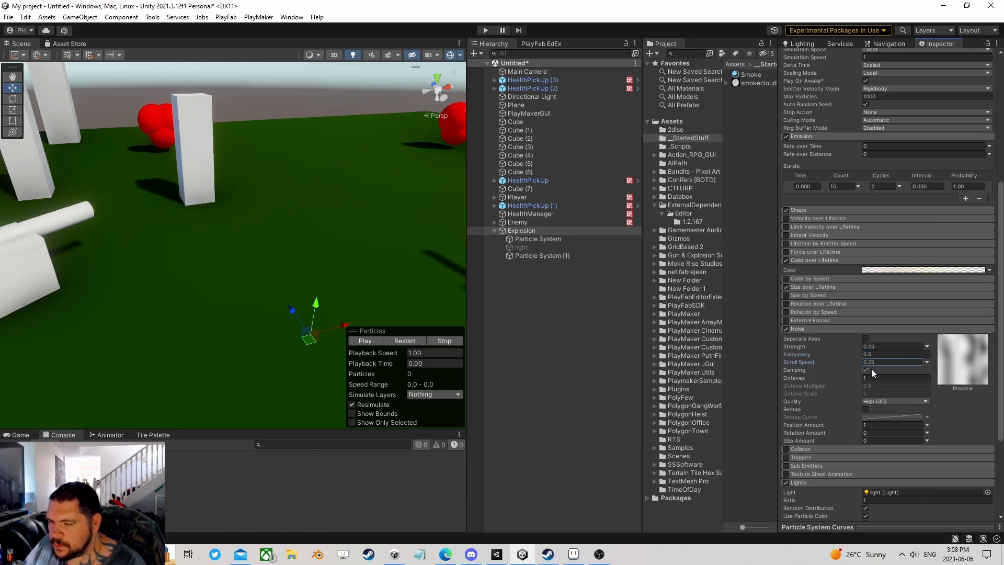
click(399, 340)
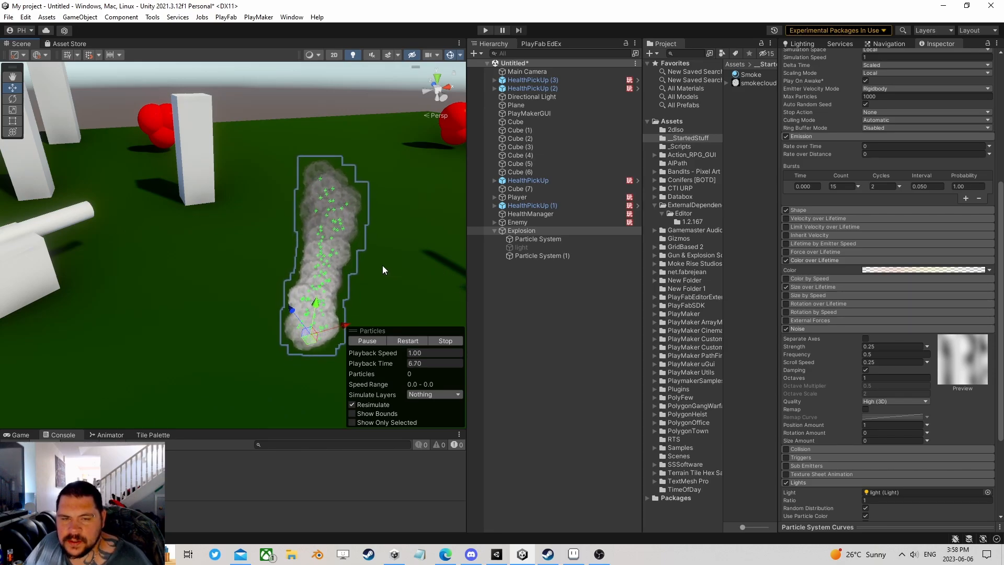
middle_drag(382, 266, 460, 267)
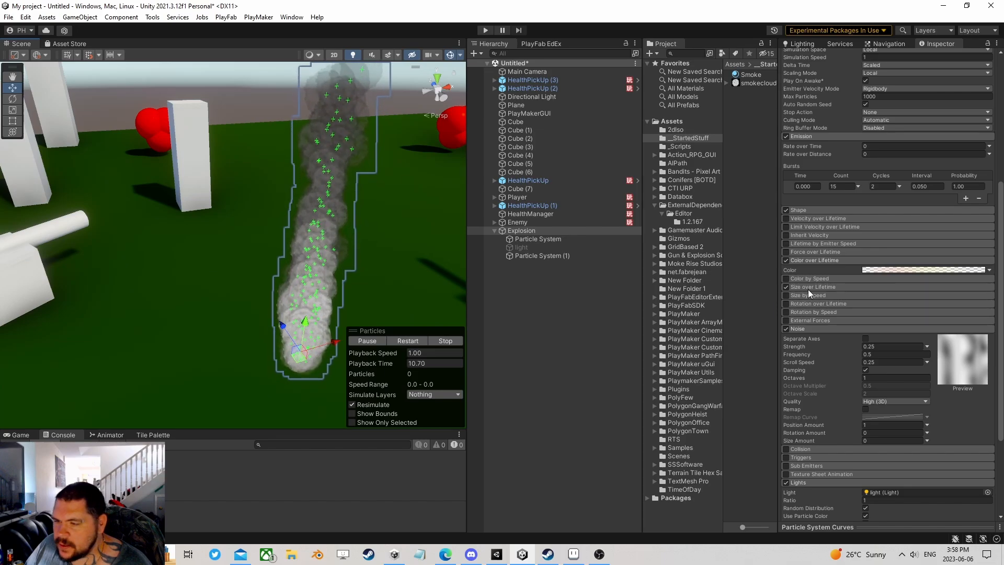
scroll(816, 300, down, 1)
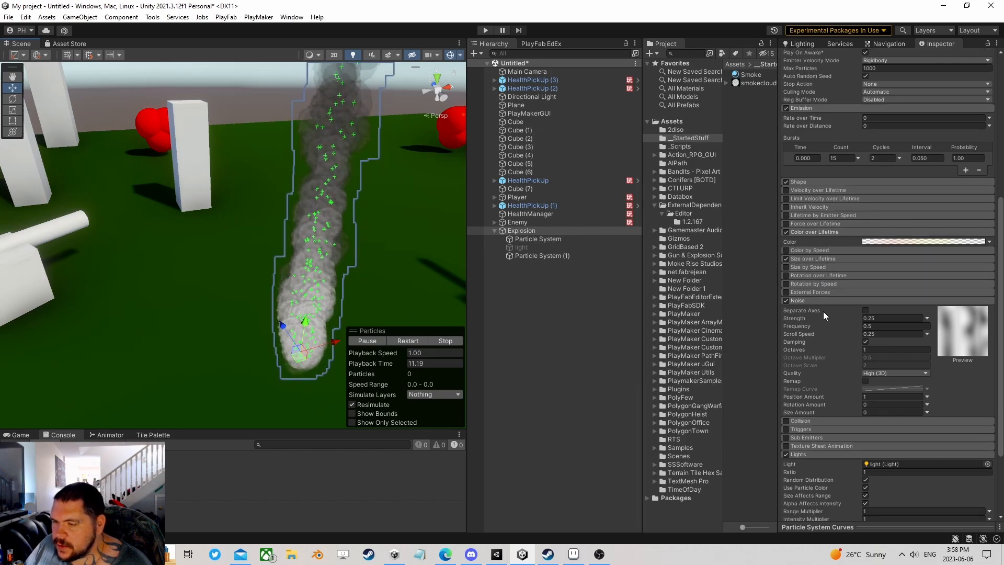
click(825, 260)
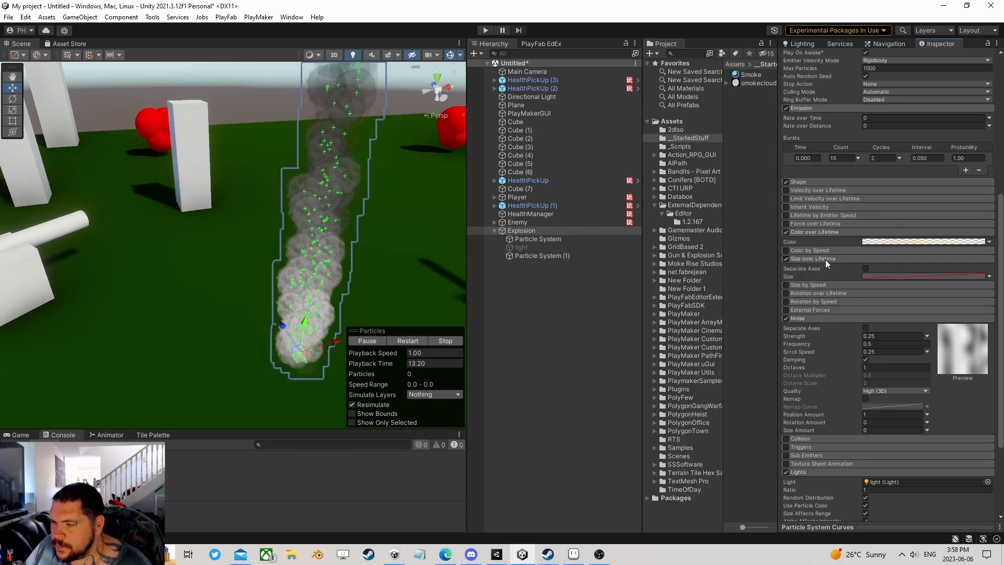
click(898, 277)
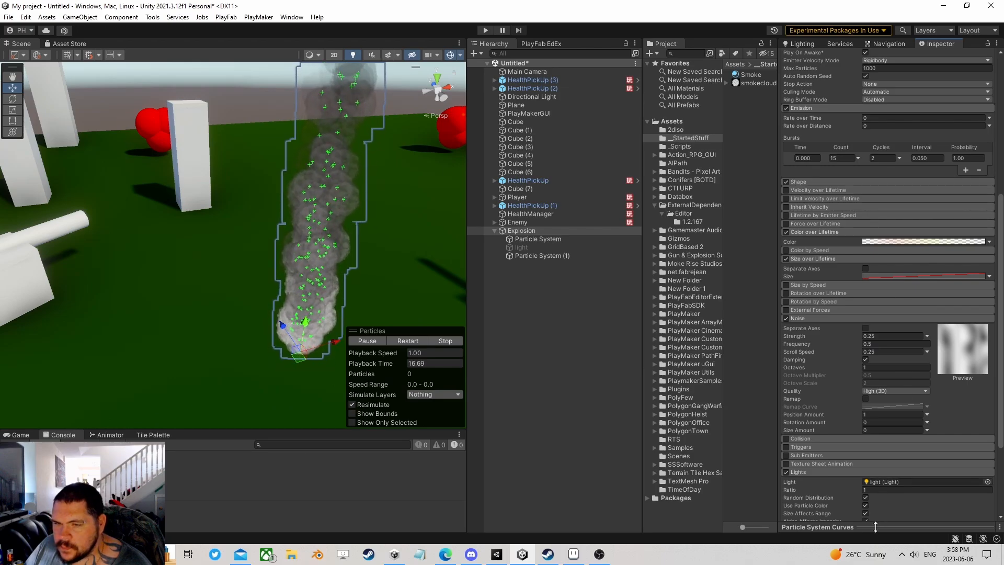
click(786, 318)
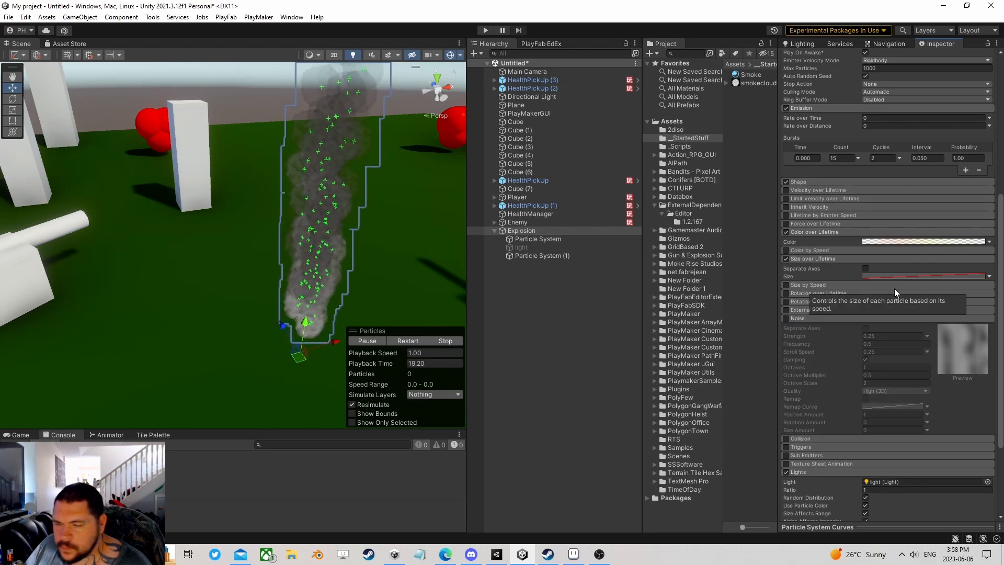
Enable Noise on the smoke Particle System (1) with strength 0.25 and scroll speed 0.25, and restart the effect.
click(541, 256)
scroll(836, 287, down, 5)
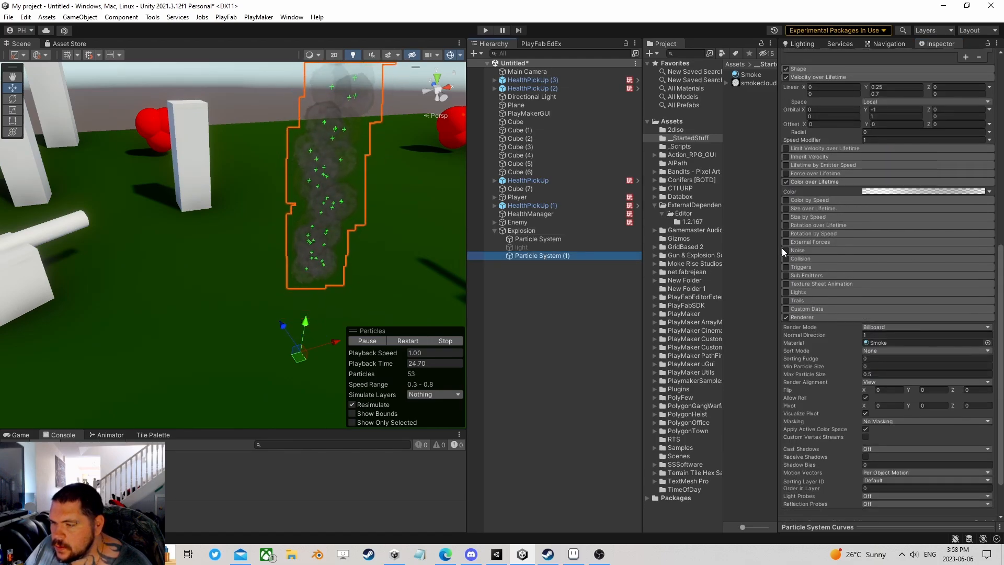
click(786, 250)
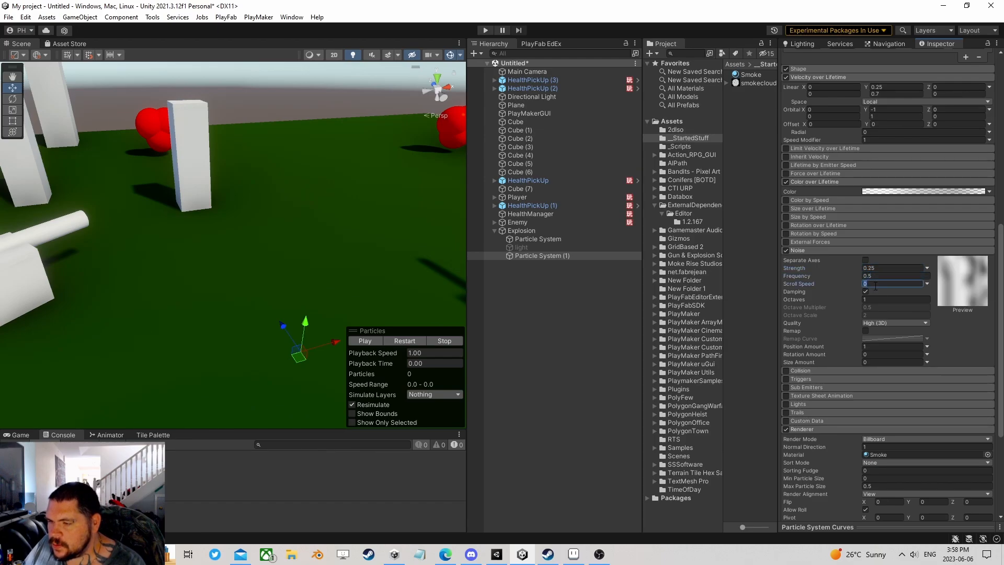
click(406, 340)
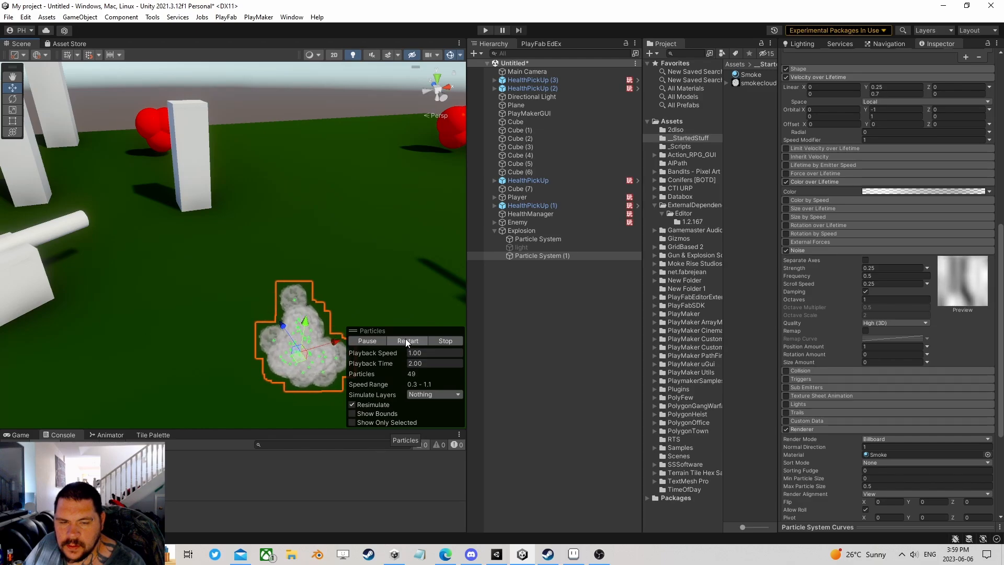
Set the smoke's noise scroll speed to 0.15.
click(878, 275)
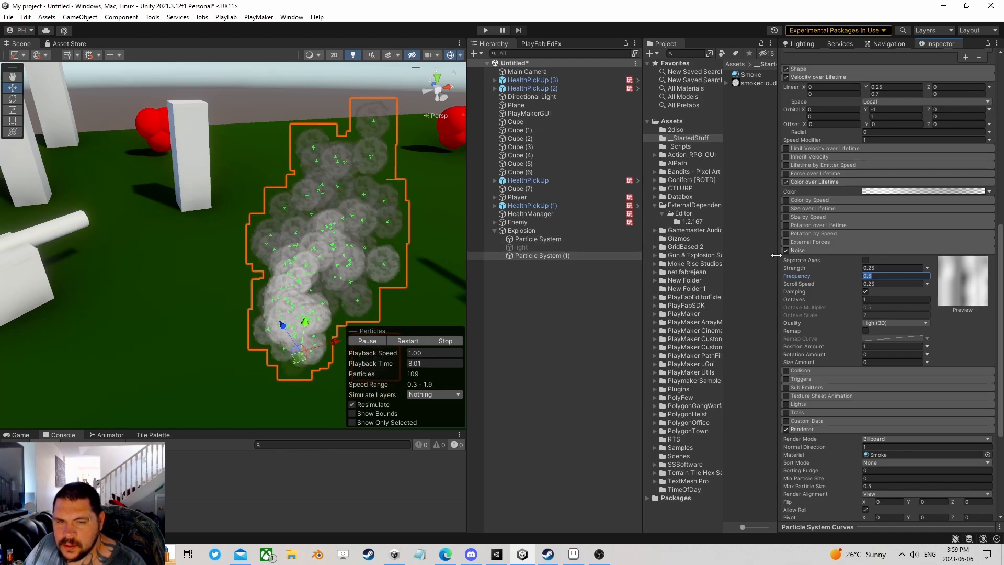
click(883, 282)
text(1)
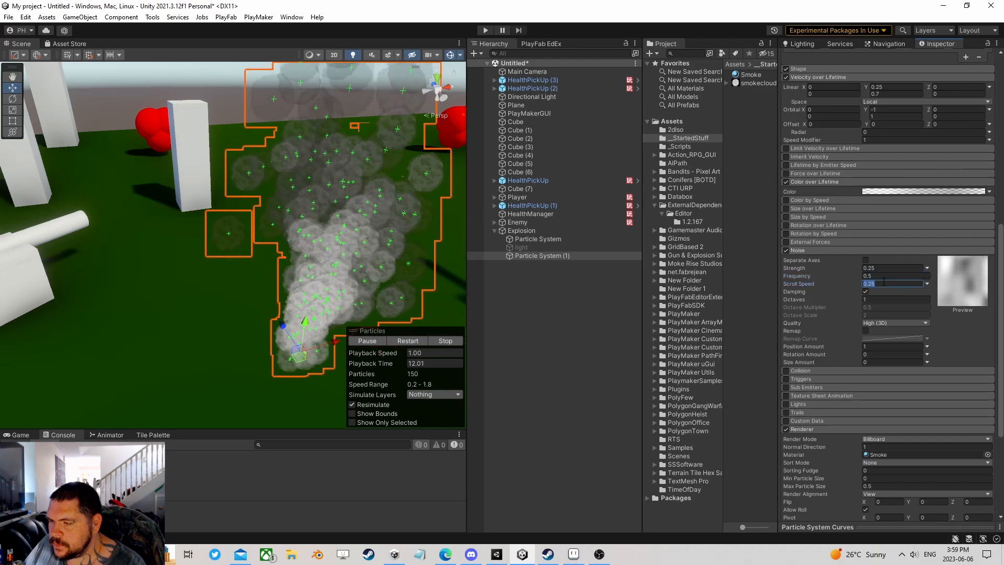
text(5)
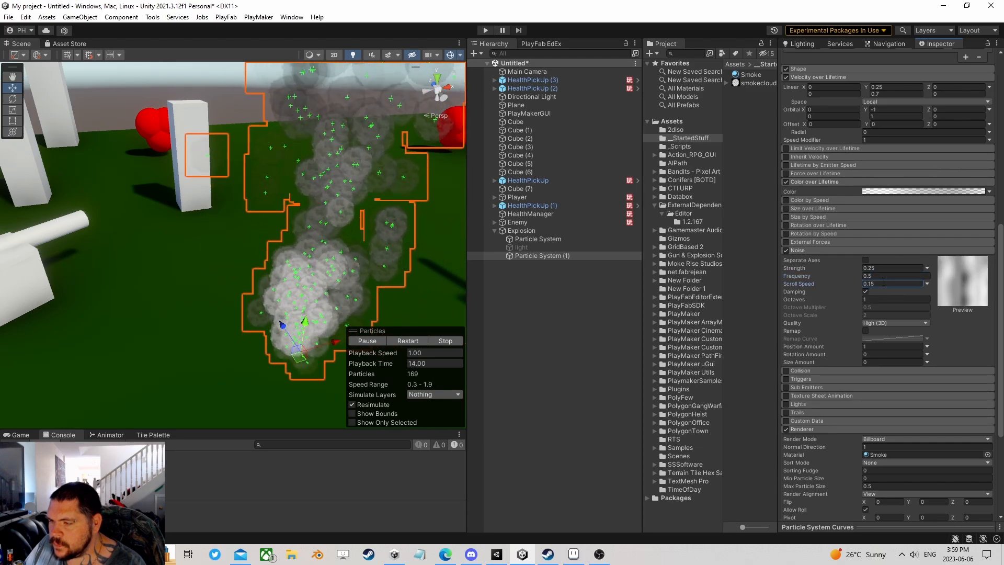
Set the smoke's noise frequency to 0.7 and its strength to 0.1.
click(876, 275)
text(.1)
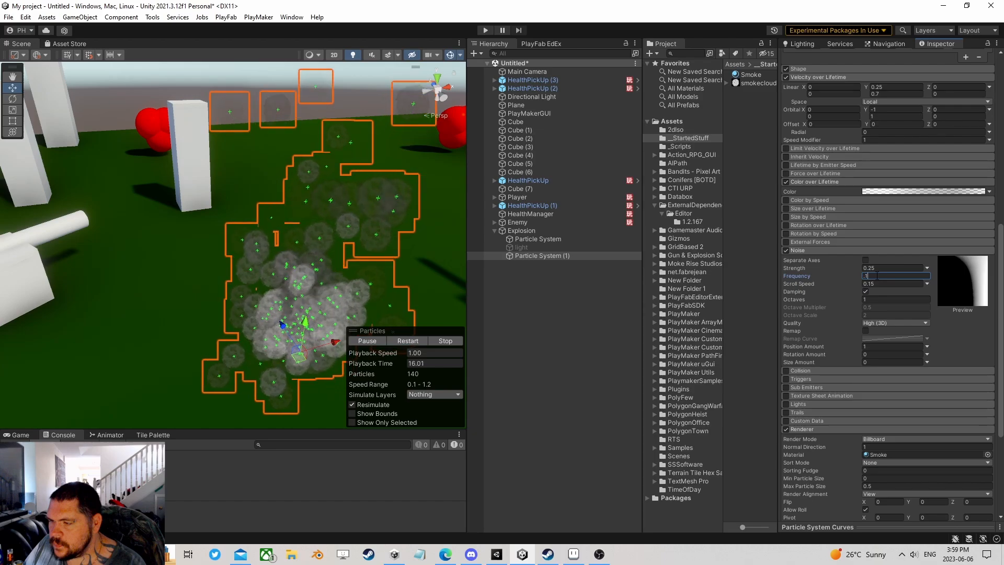
text(1)
key(Return)
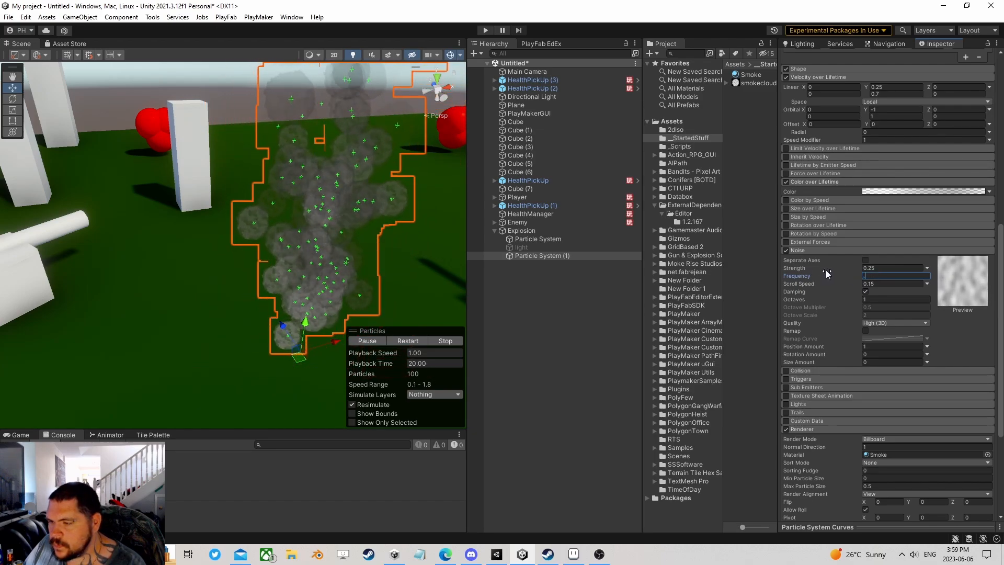
text(.7)
click(880, 267)
text(.1)
key(Return)
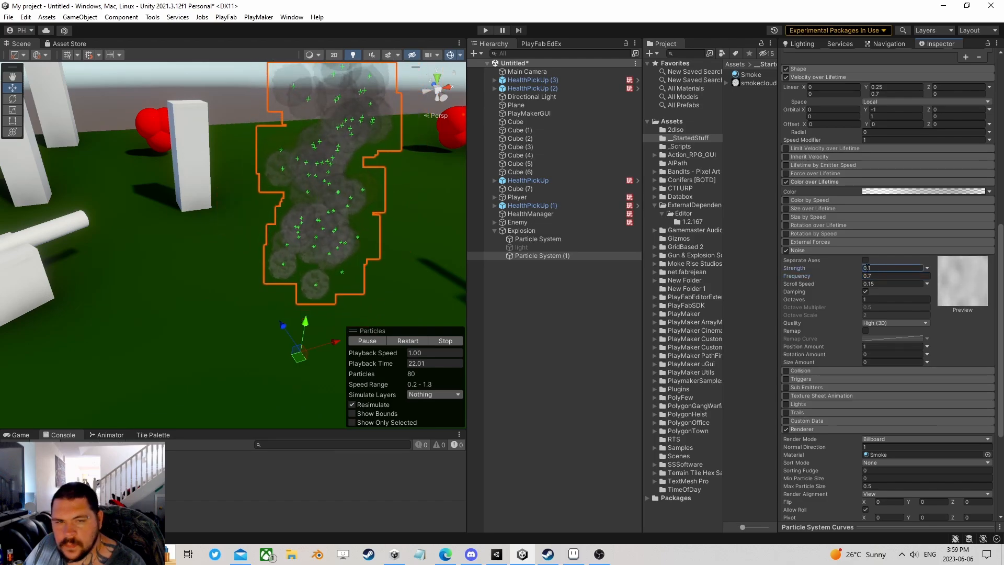
Replay the smoke effect and examine how the noise moves the rising column from several views.
click(400, 339)
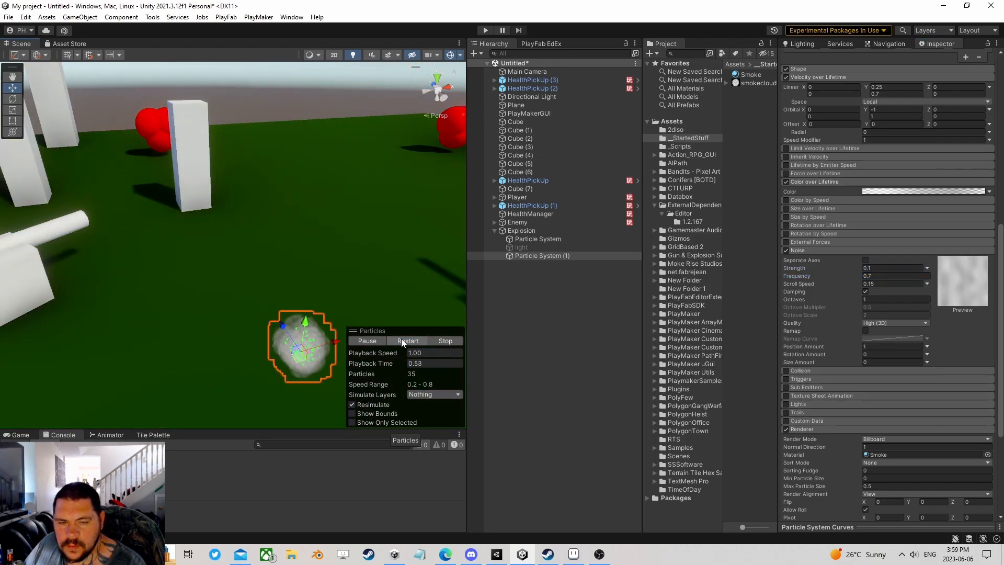
middle_drag(374, 287, 382, 257)
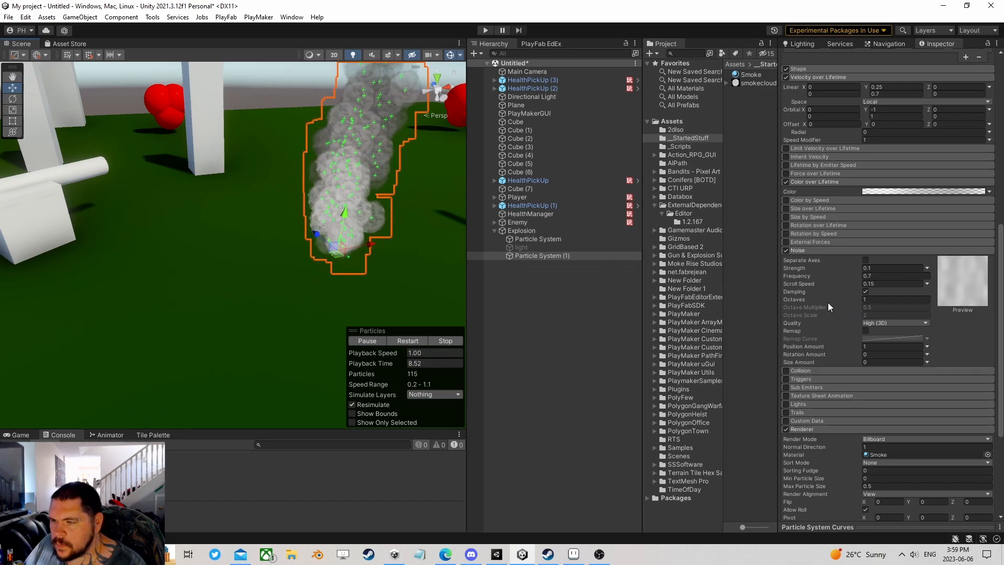
scroll(824, 241, up, 1)
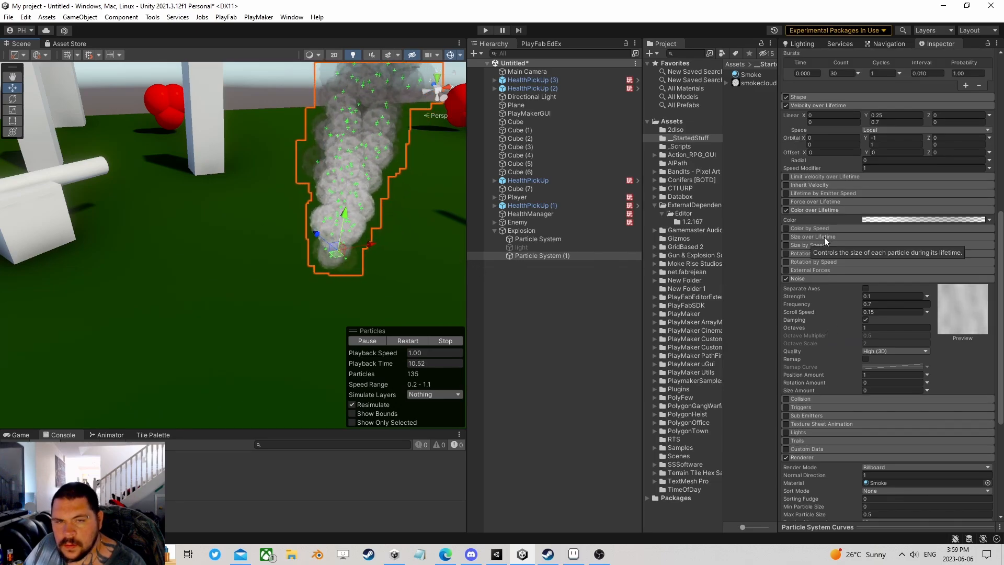
middle_drag(435, 155, 385, 230)
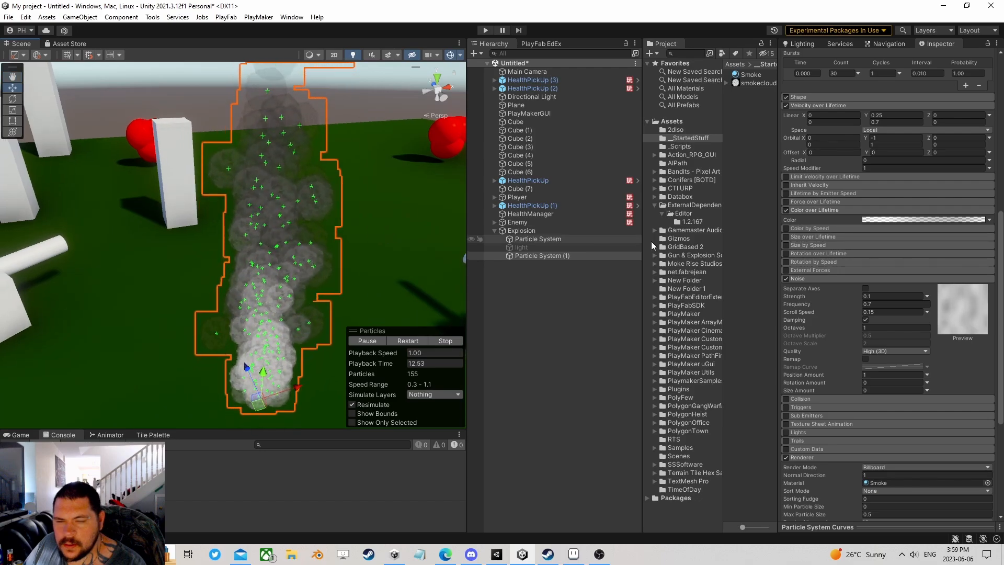
scroll(837, 281, down, 2)
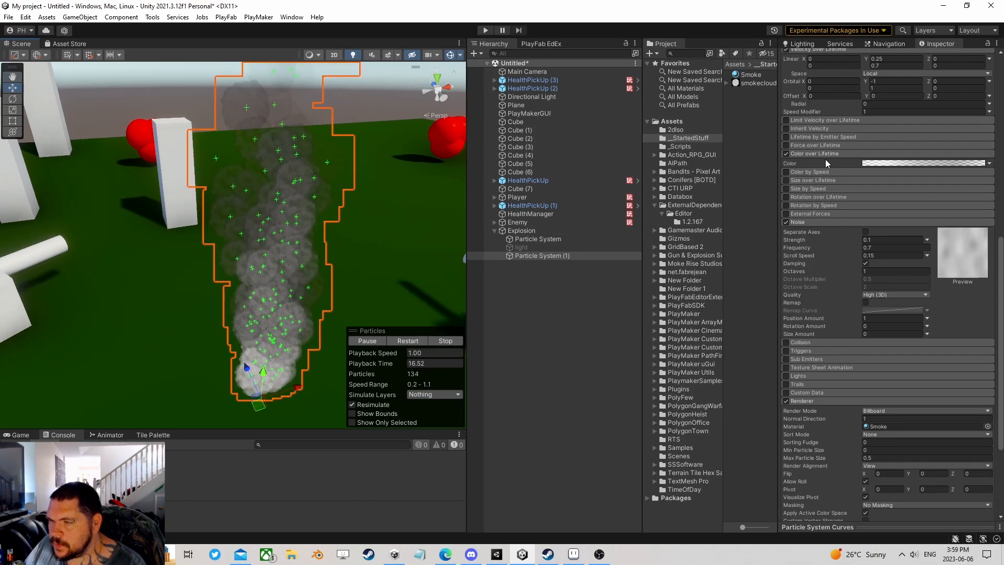
click(397, 338)
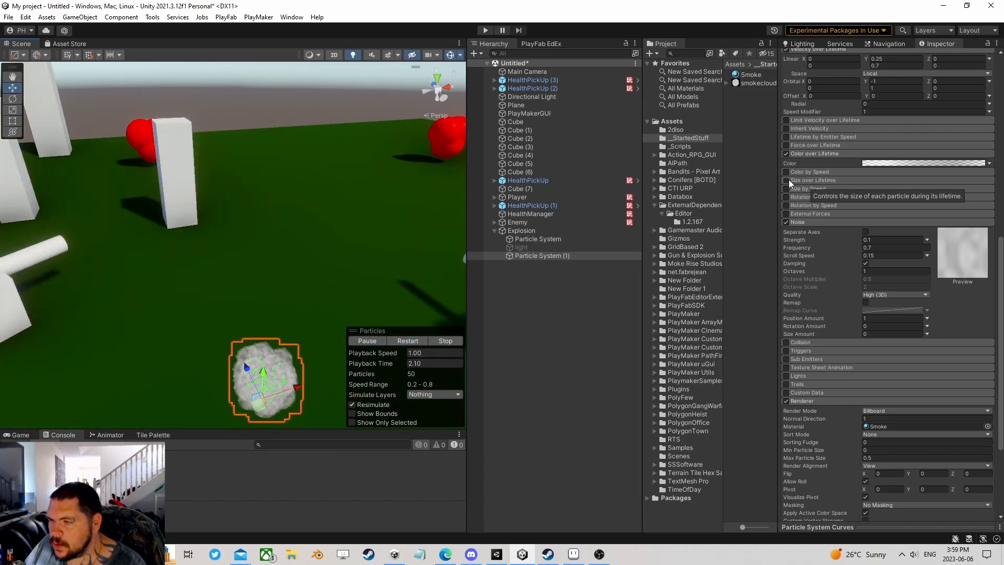
Enable Size over Lifetime on the smoke with a rising curve whose maximum is 12, and restart the effect.
click(787, 180)
click(815, 179)
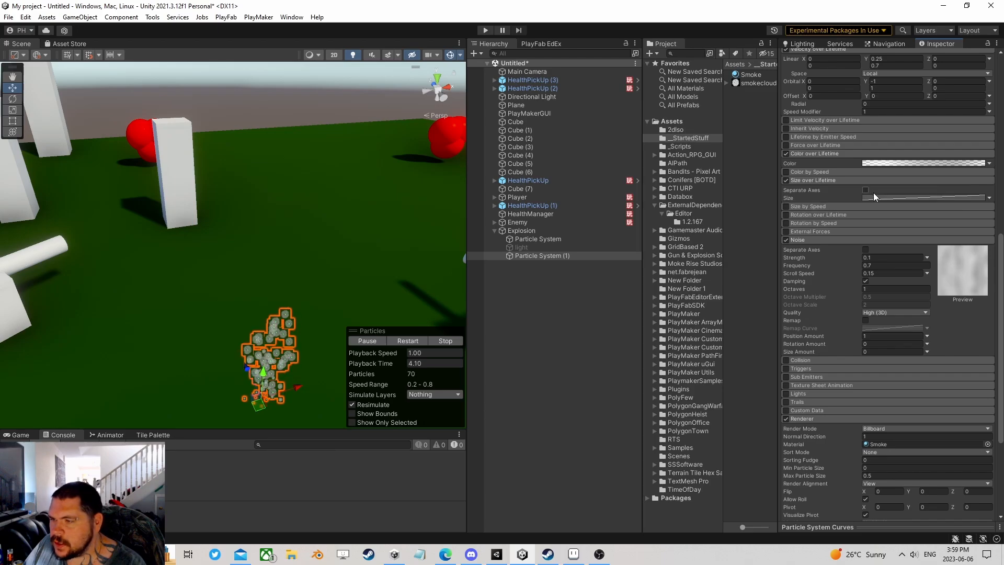
click(880, 531)
click(786, 289)
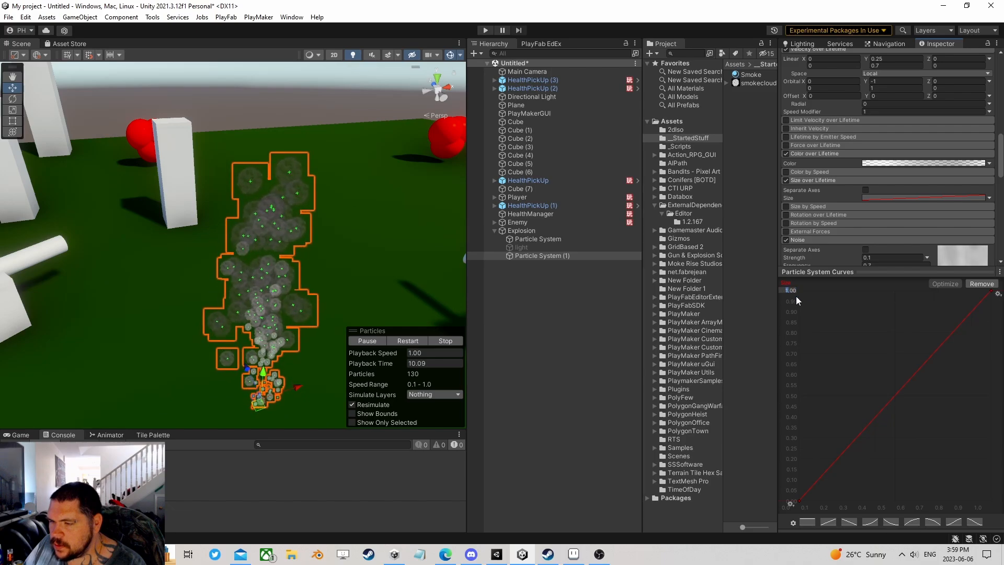
text(12)
key(Return)
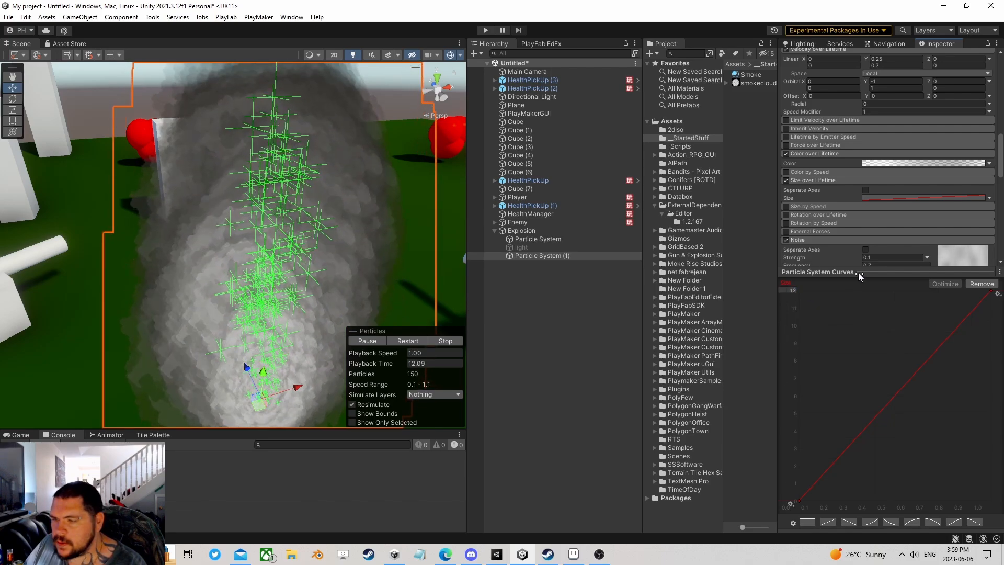
click(858, 272)
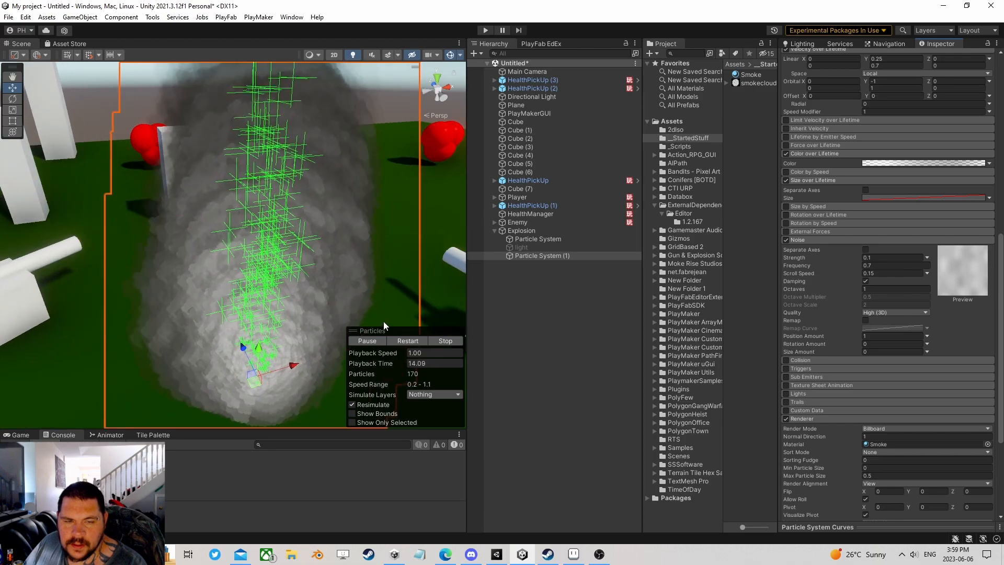
click(404, 339)
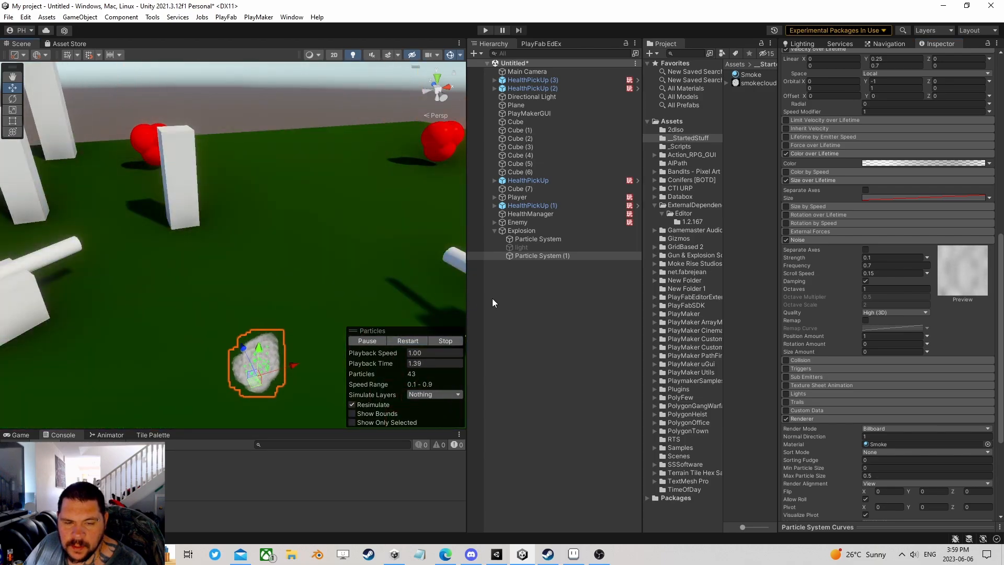
scroll(884, 283, up, 10)
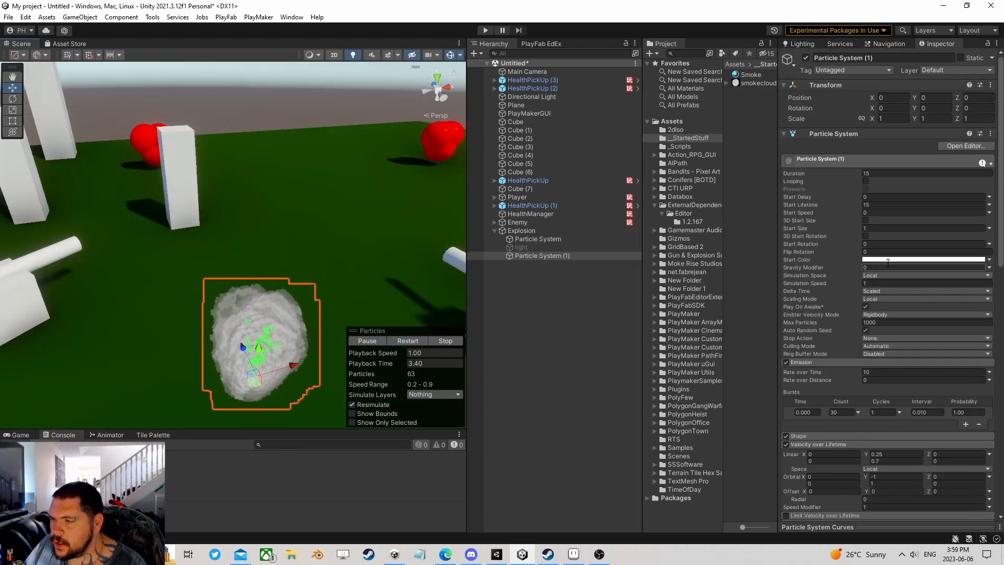
Set the smoke particles' start size to 0.5 and restart the effect.
click(884, 228)
text(.5)
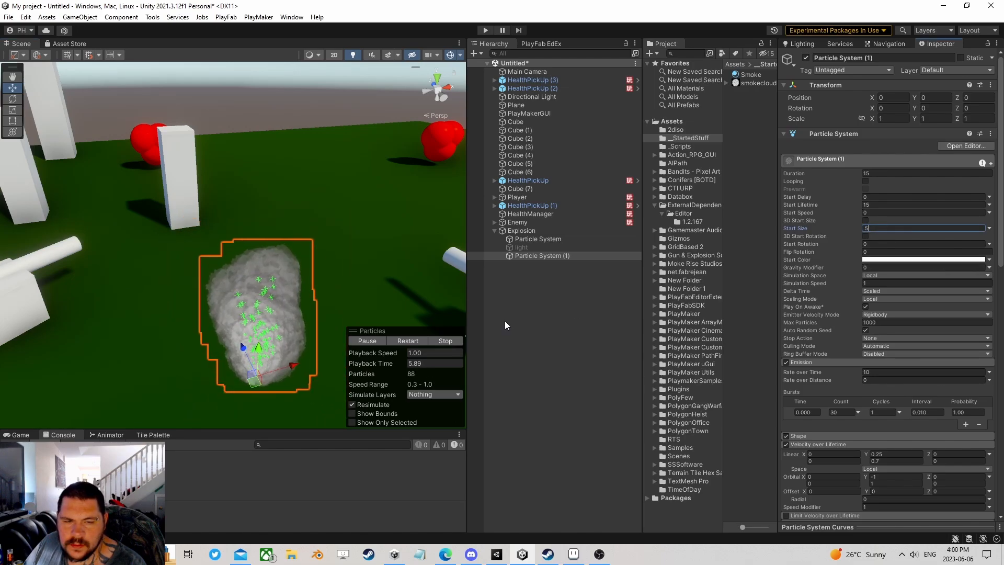
click(407, 341)
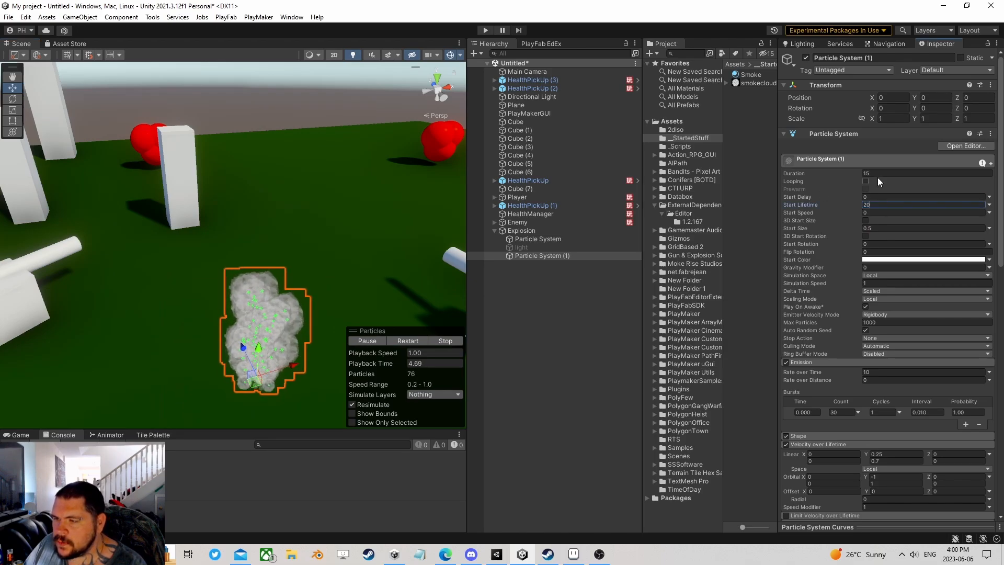
Set the smoke's start lifetime and duration both to 20, and replay the effect.
click(879, 172)
text(20)
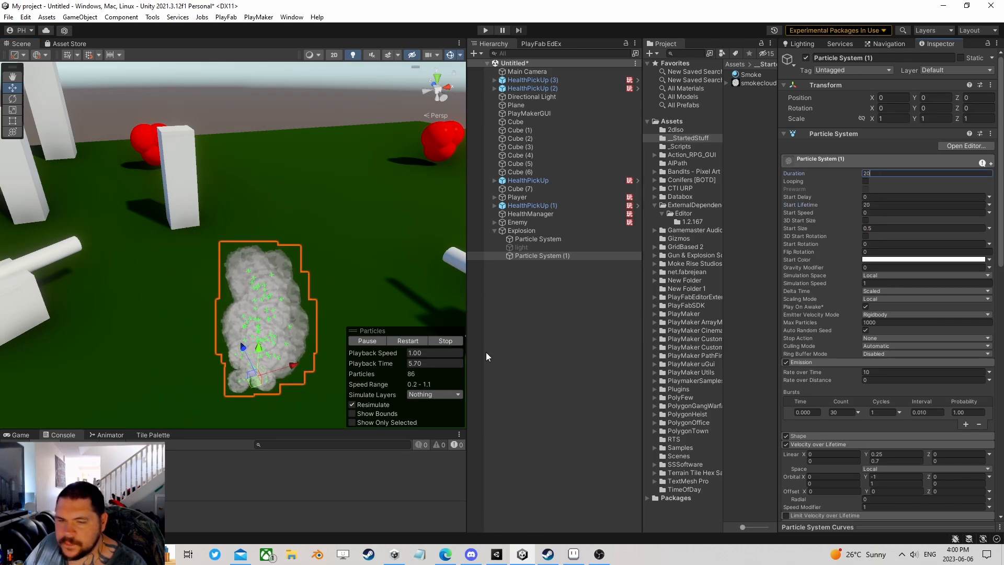
click(416, 342)
middle_drag(393, 285, 401, 266)
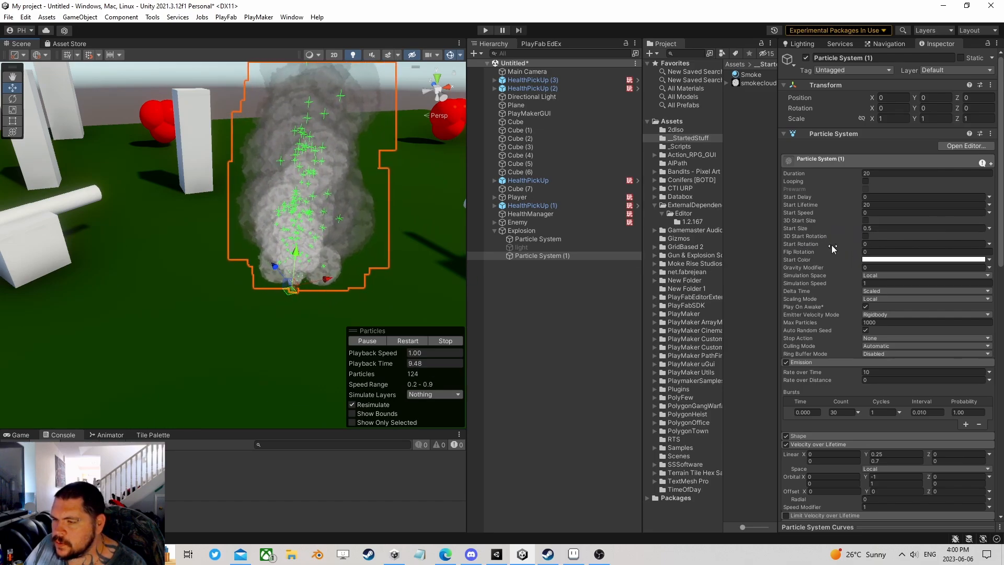
Make the smoke's start rotation random between the two constants 0 and 360.
click(988, 244)
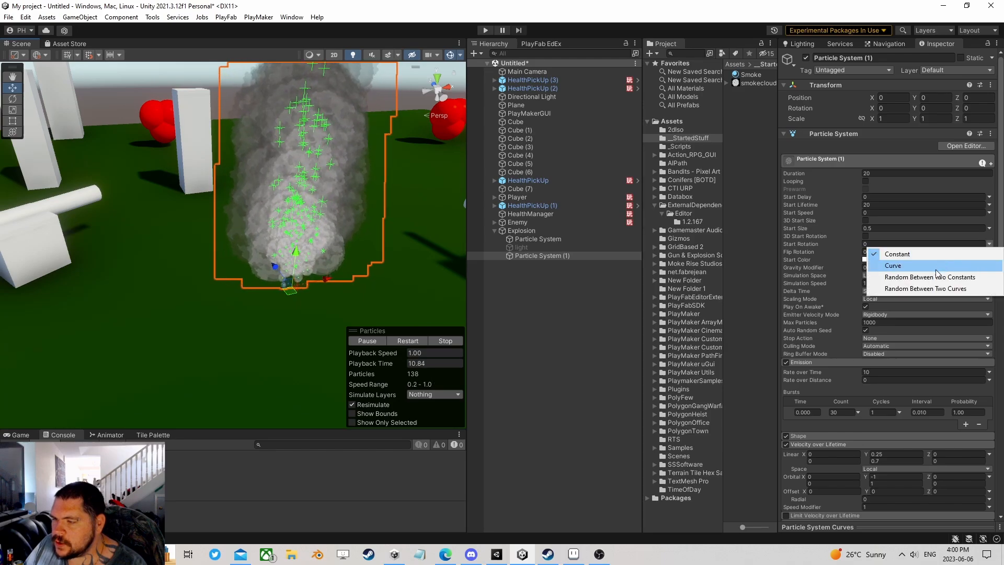
click(899, 277)
click(948, 244)
text(35)
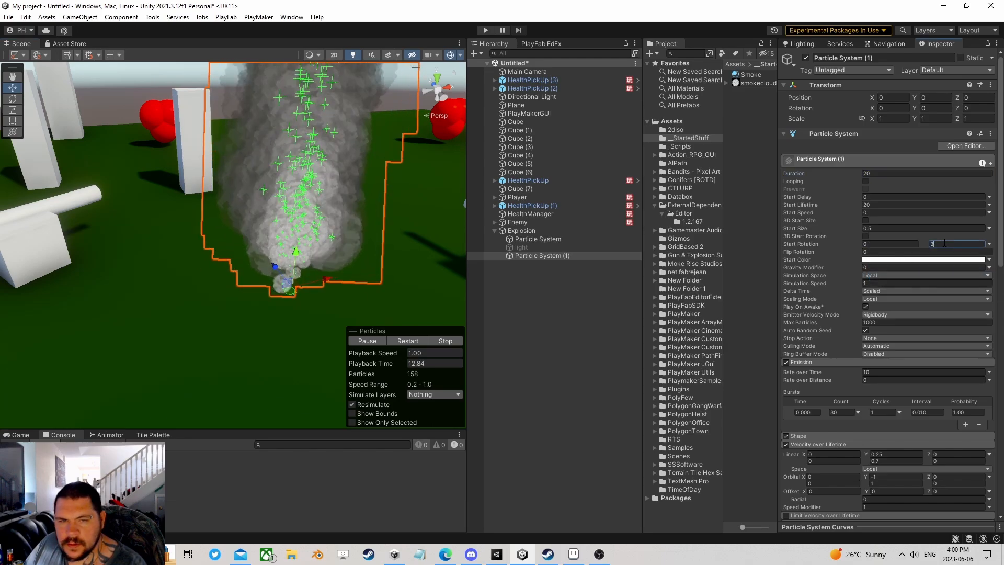
key(Return)
text(360)
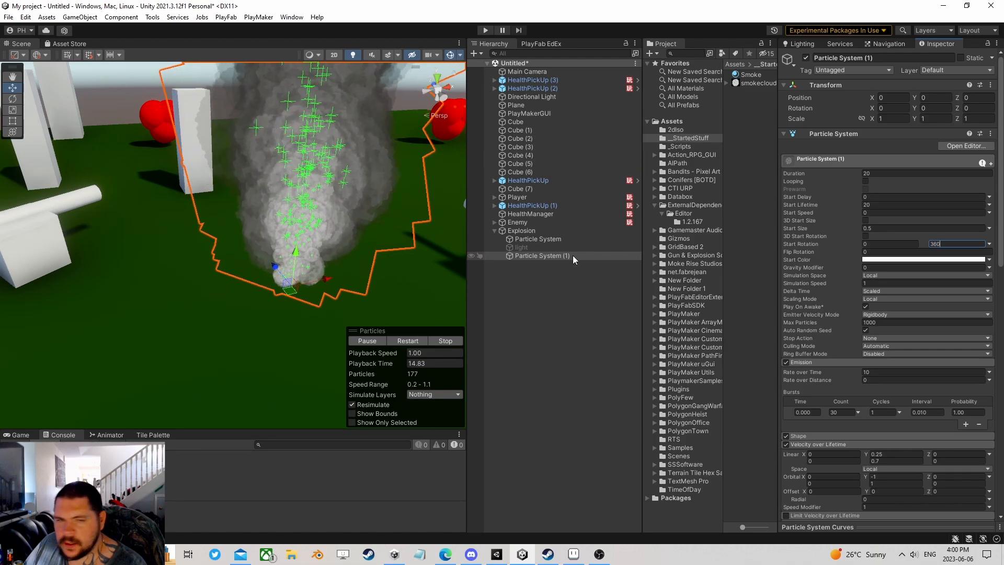
middle_drag(411, 340, 375, 262)
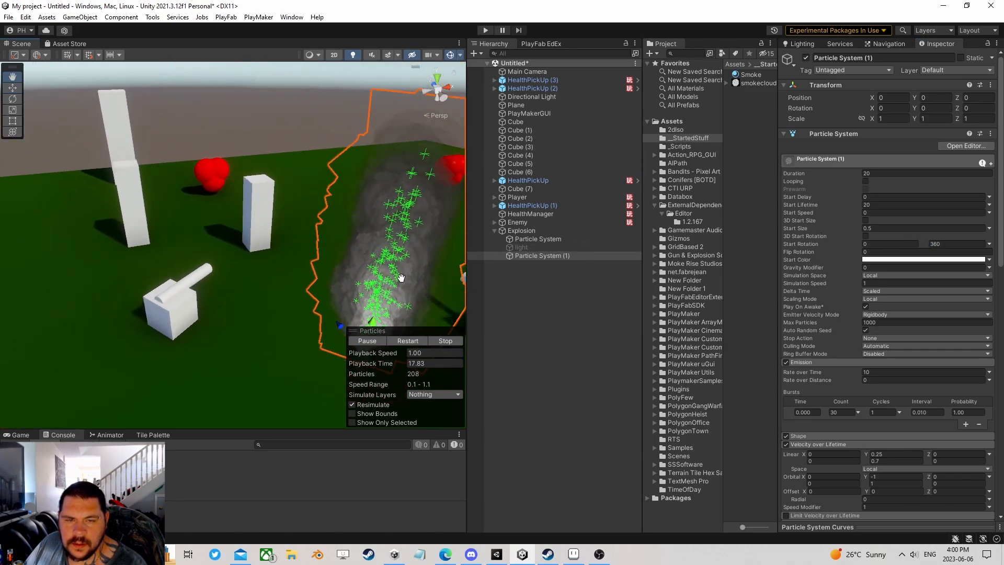
scroll(375, 262, up, 1)
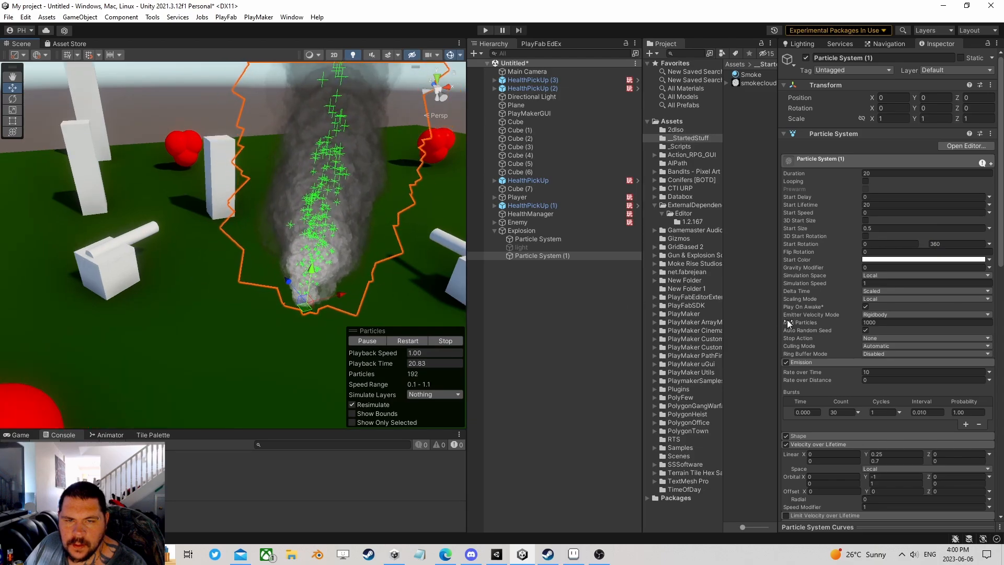
Set the smoke's emission rate over distance to 5 and restart the effect.
scroll(883, 360, down, 3)
scroll(891, 365, down, 3)
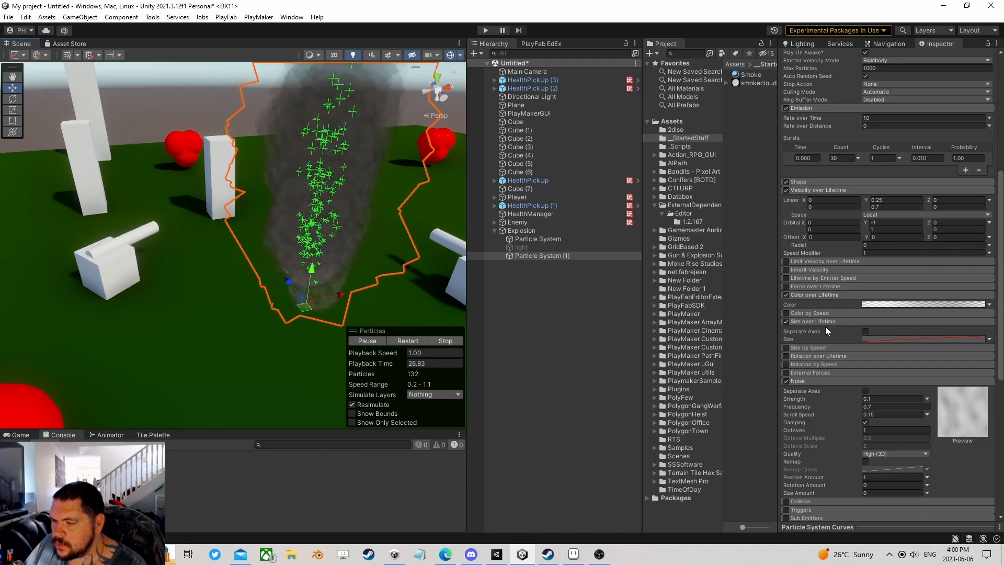
scroll(824, 335, down, 2)
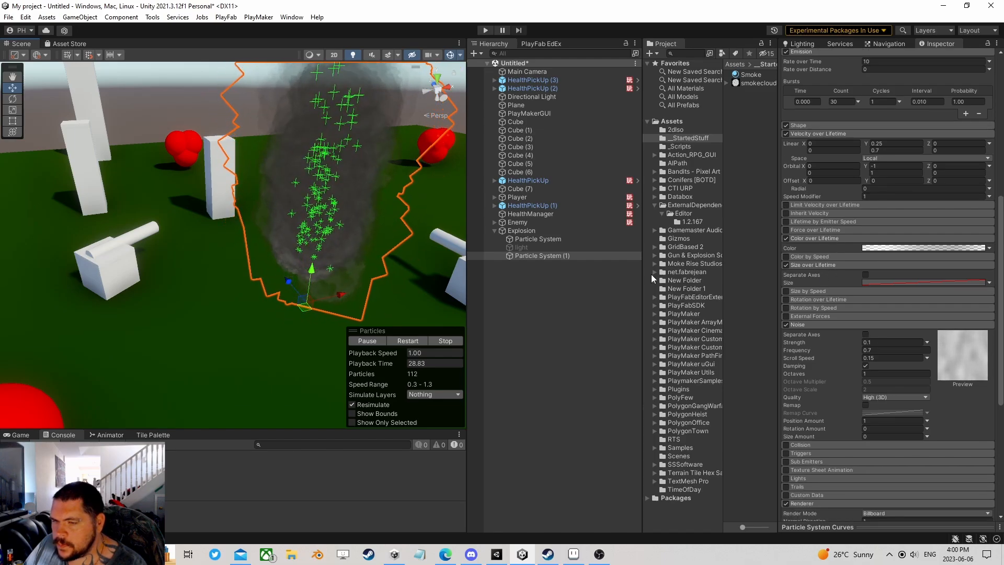
click(522, 231)
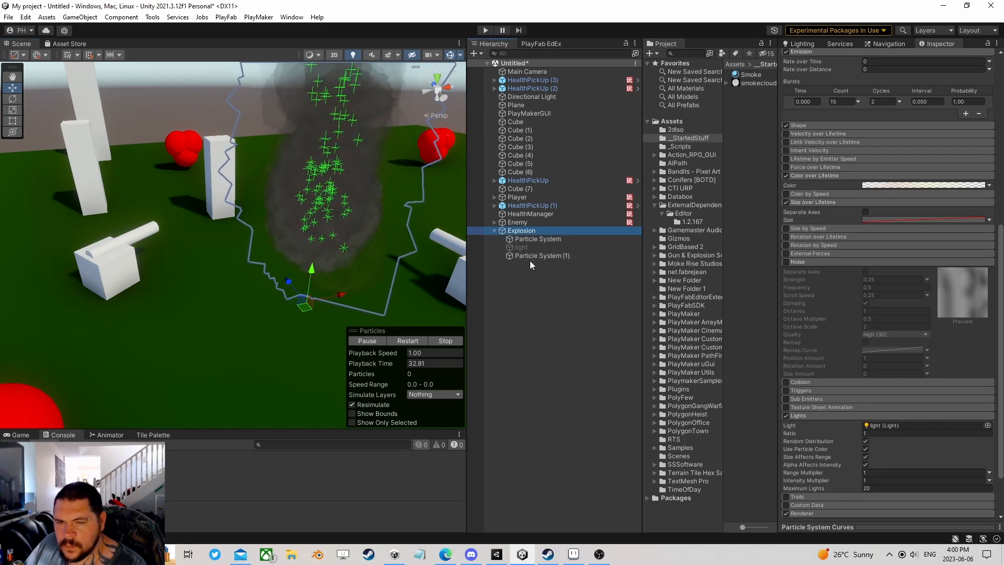
click(532, 255)
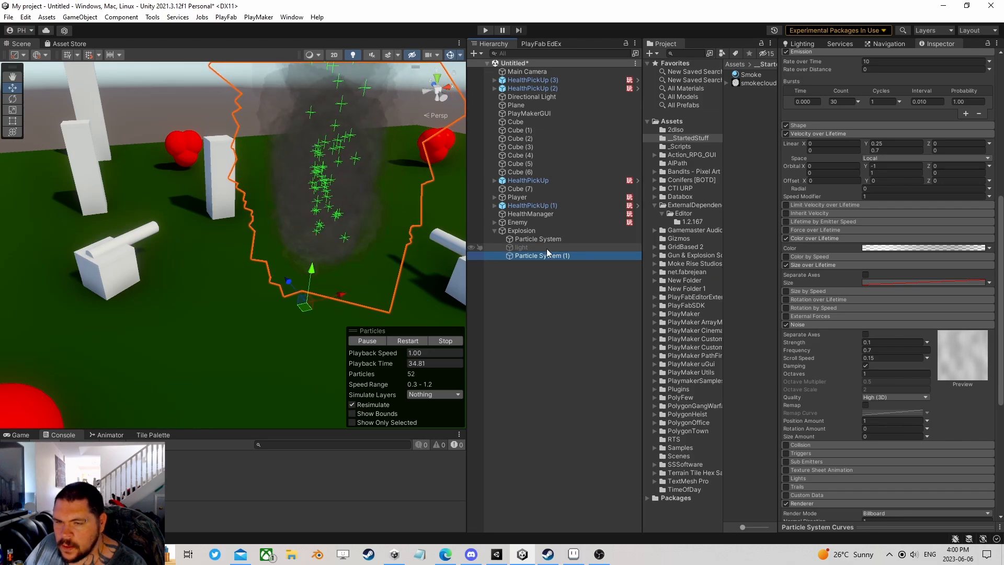
scroll(843, 243, up, 5)
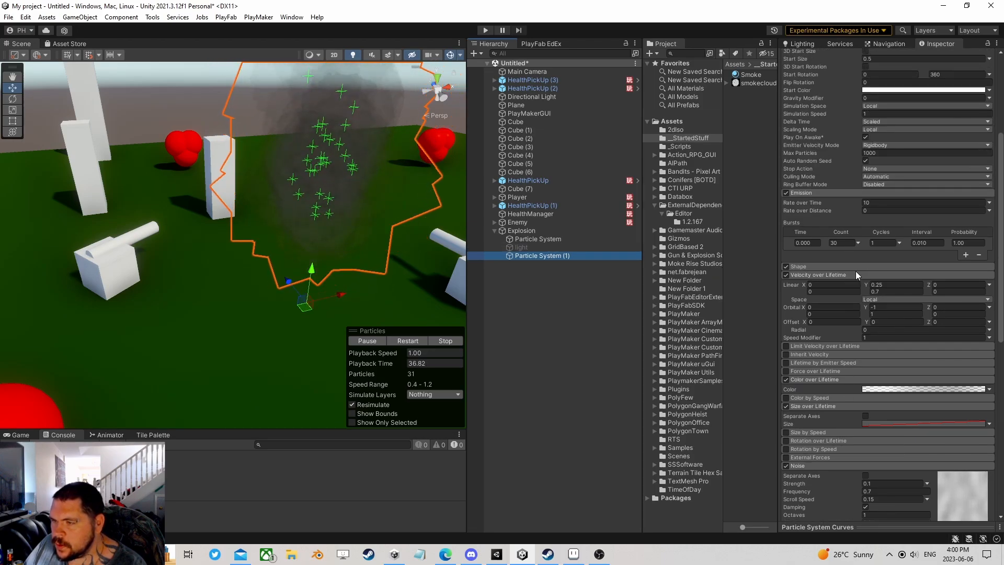
click(875, 211)
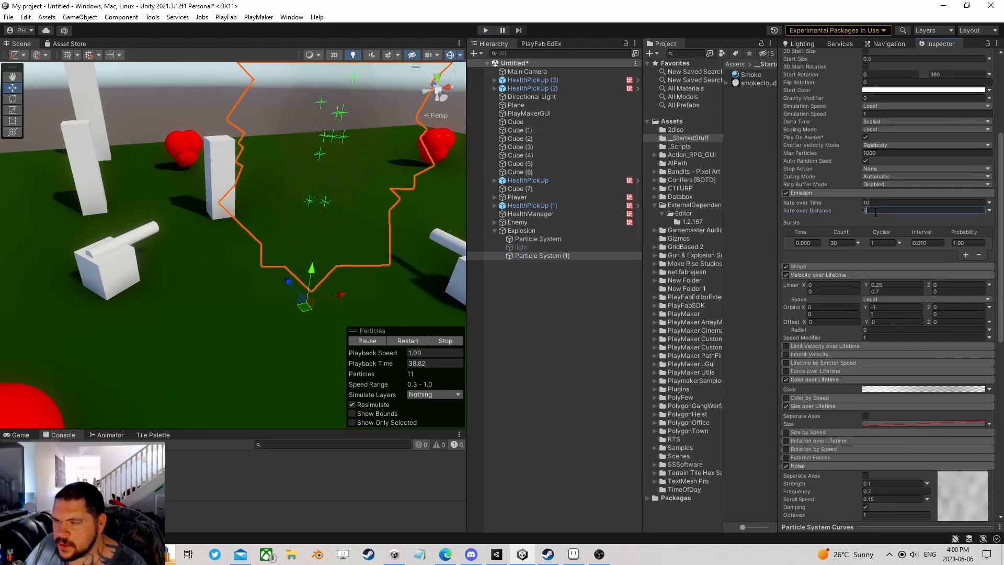
click(406, 338)
Examine the replaying smoke column from several angles and distances to judge its rotation, growth and density.
middle_drag(402, 328, 298, 259)
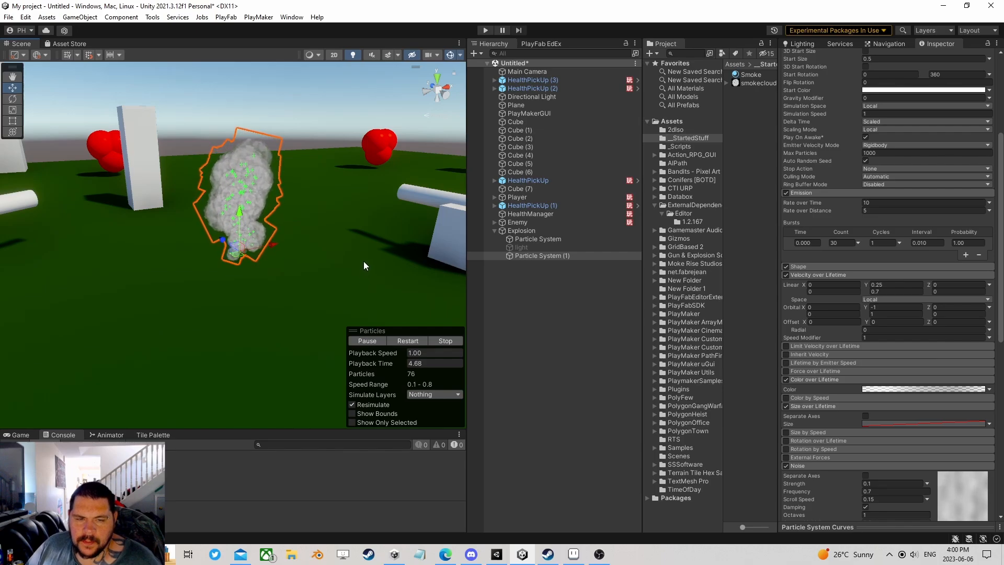
key(w)
right_drag(362, 248, 303, 245)
scroll(303, 244, up, 2)
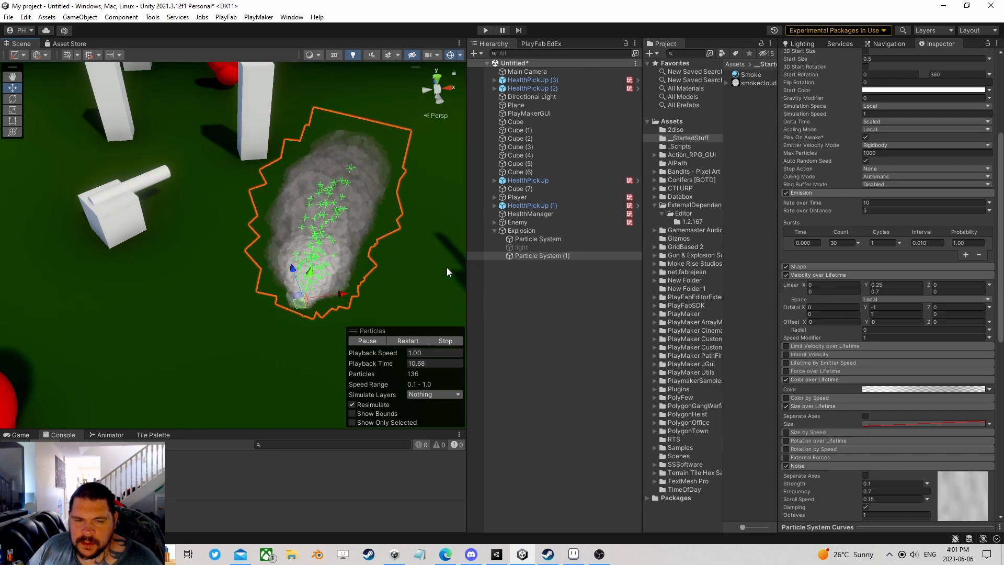
scroll(366, 272, up, 1)
drag(365, 273, 387, 245)
middle_drag(387, 244, 350, 261)
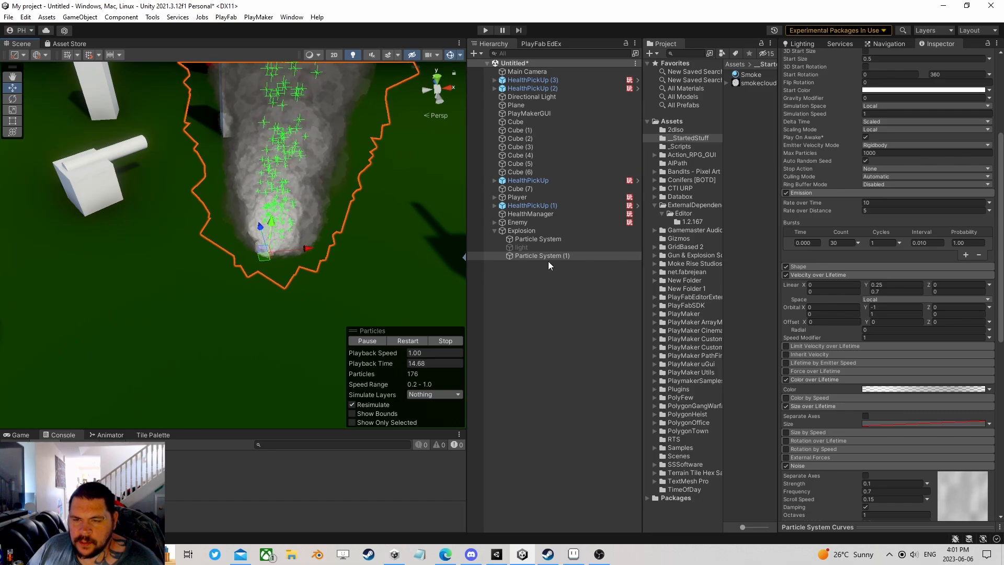